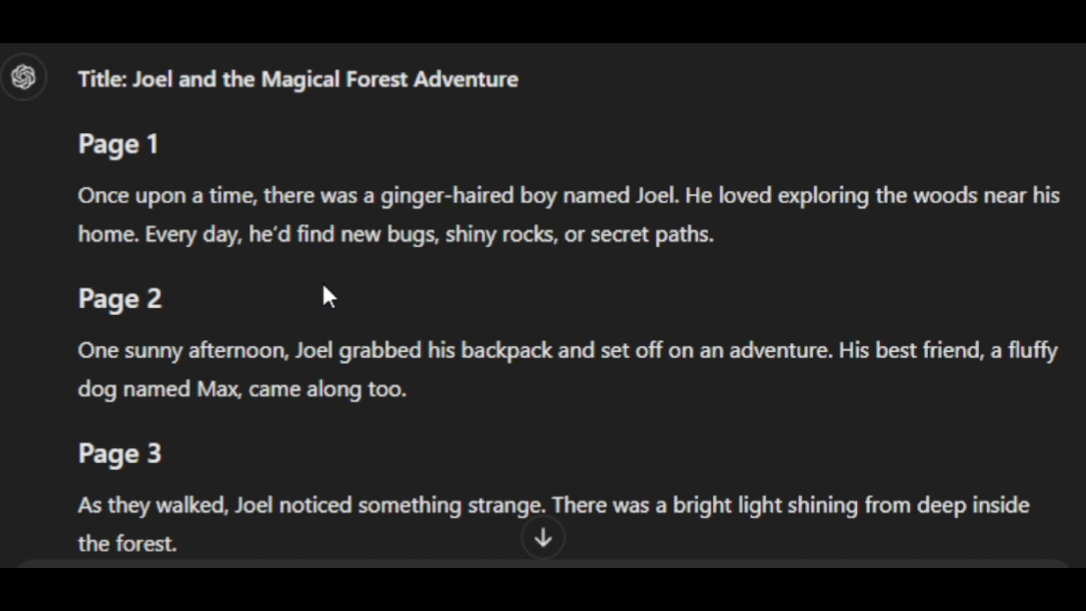
# Read through the generated story "Joel and the Magical Forest Adventure" page by page
pyautogui.scroll(-2, 324, 287)
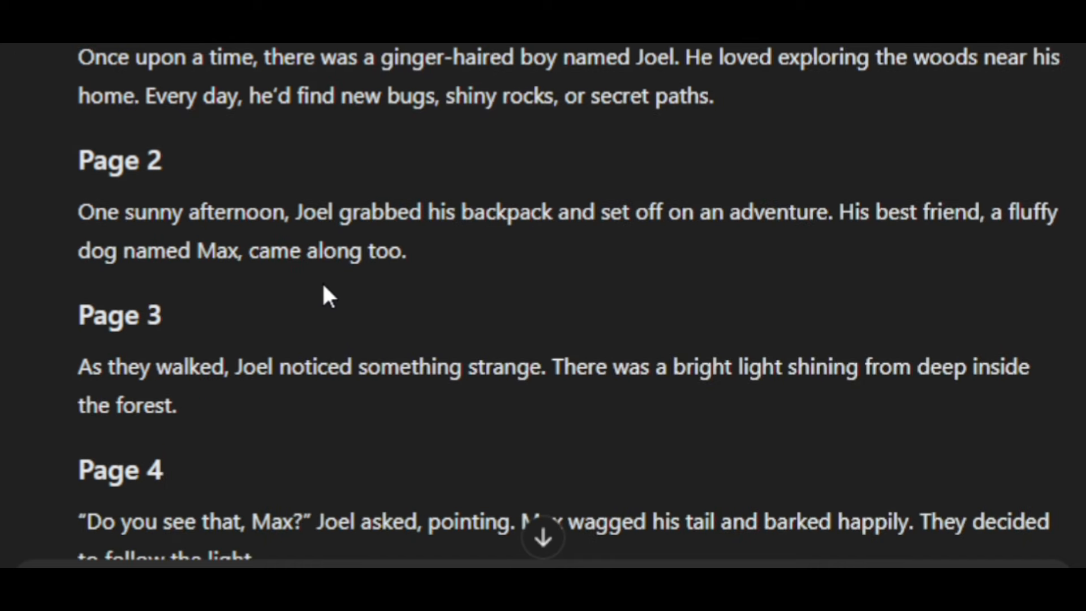
pyautogui.scroll(-4, 323, 287)
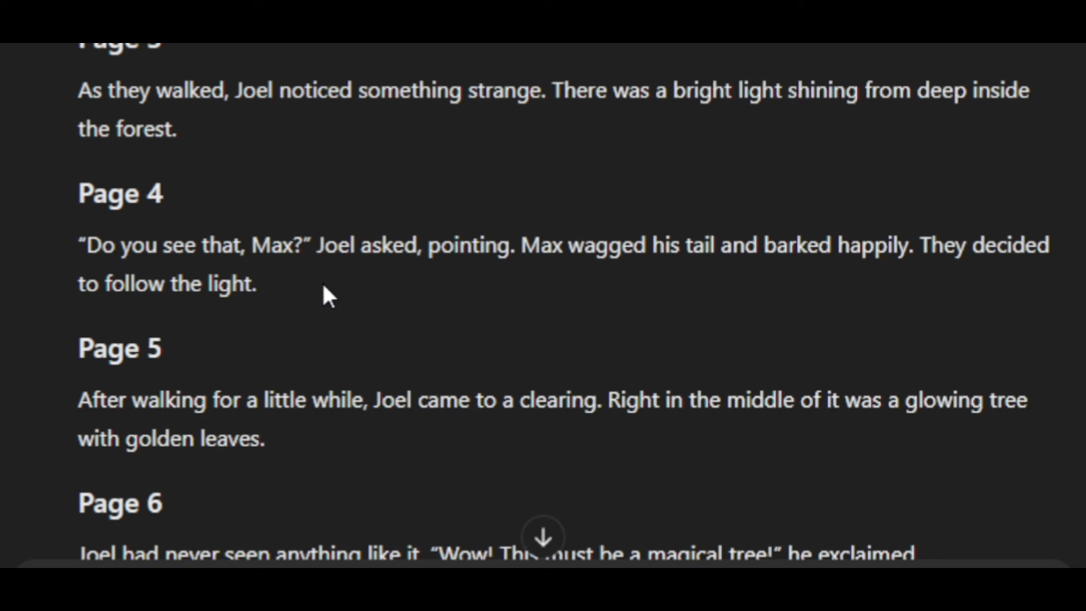
pyautogui.scroll(-2, 323, 286)
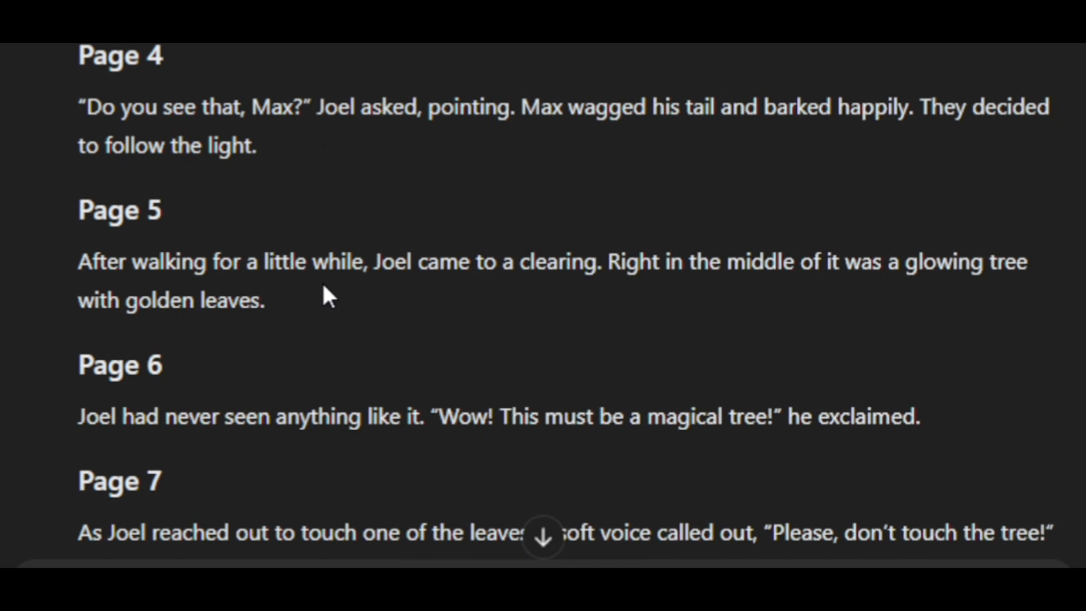
pyautogui.scroll(-2, 324, 294)
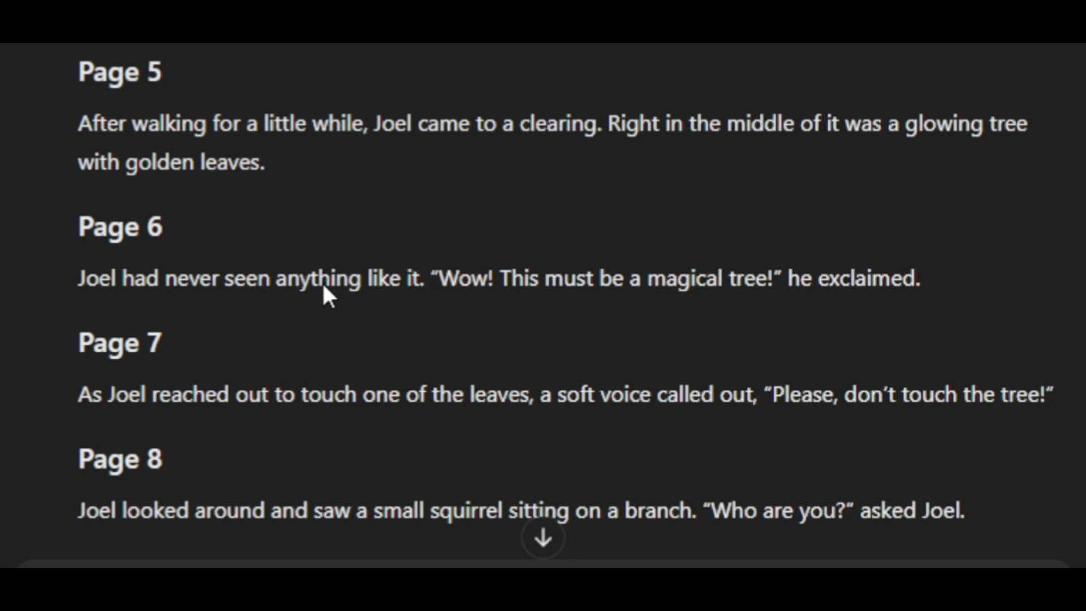
pyautogui.scroll(-2, 323, 287)
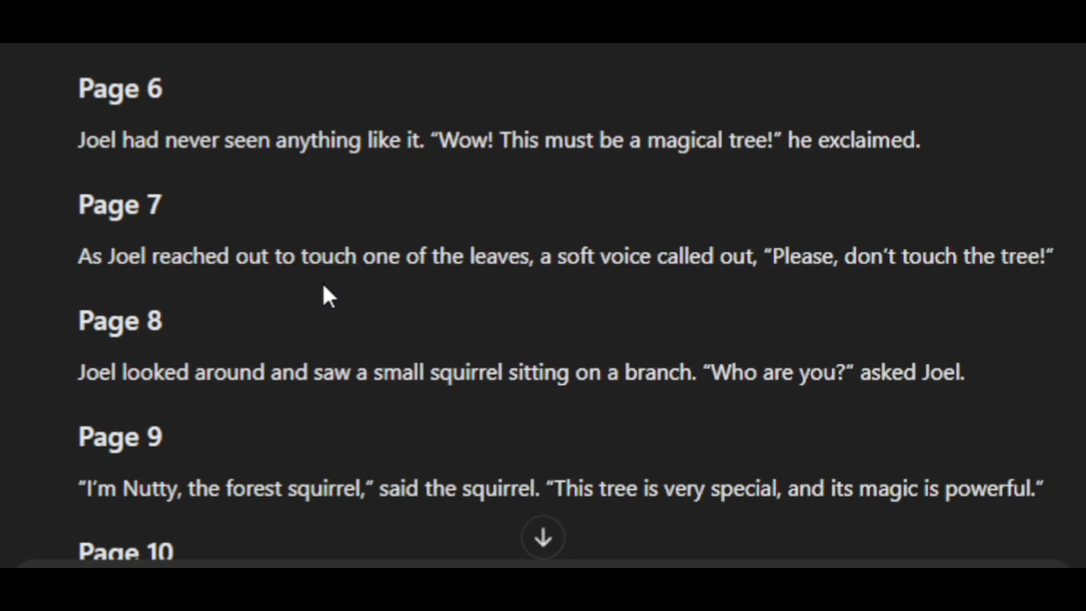
pyautogui.scroll(-2, 324, 294)
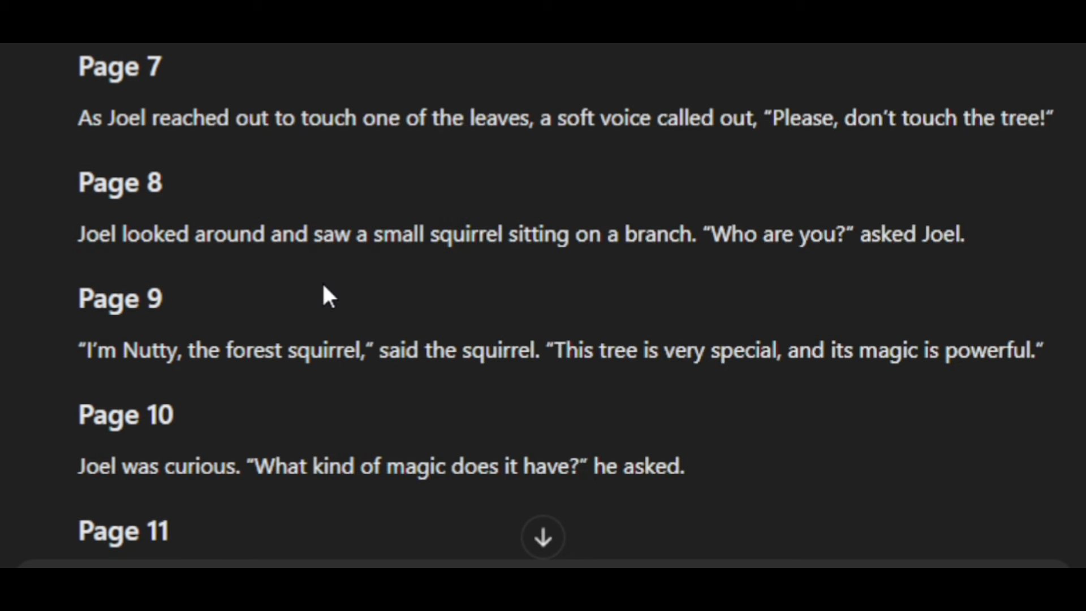
pyautogui.scroll(-2, 324, 295)
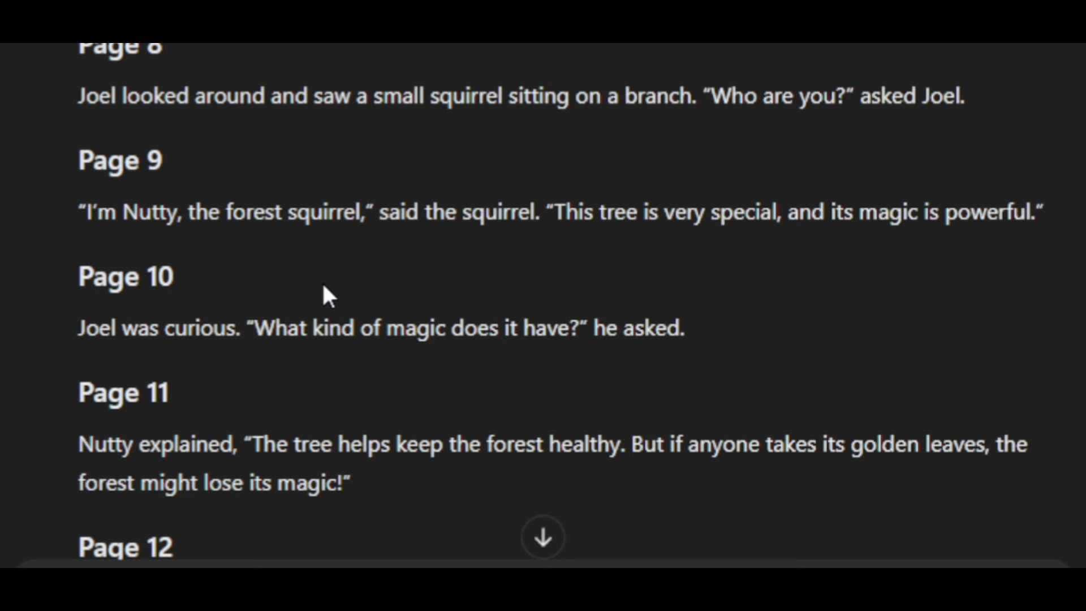
pyautogui.scroll(-2, 324, 295)
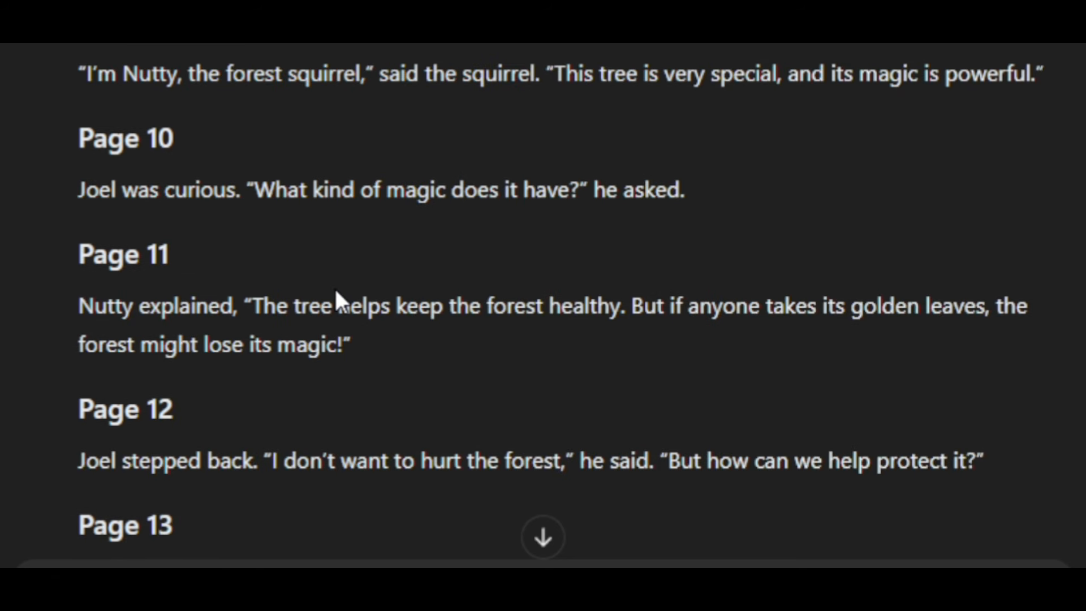
pyautogui.scroll(-2, 335, 294)
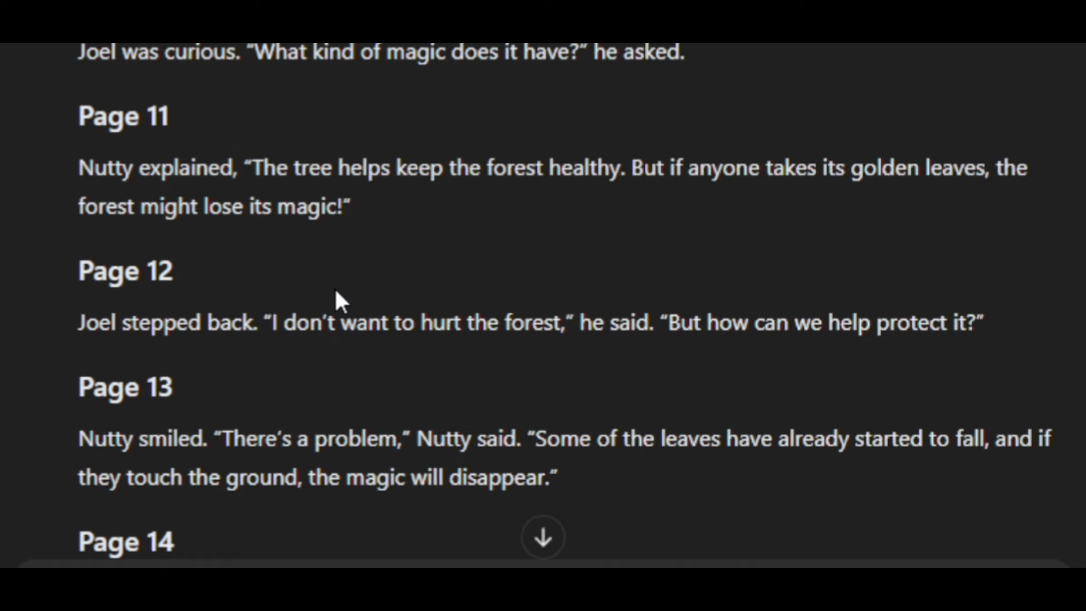
pyautogui.scroll(-2, 336, 292)
pyautogui.scroll(-15, 335, 293)
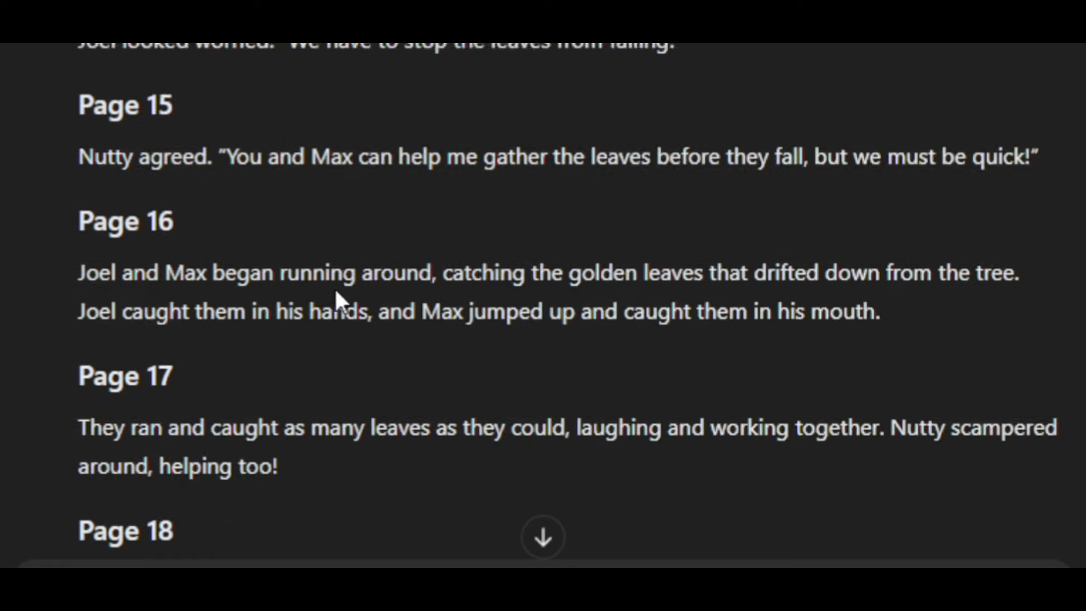
pyautogui.scroll(-8, 335, 293)
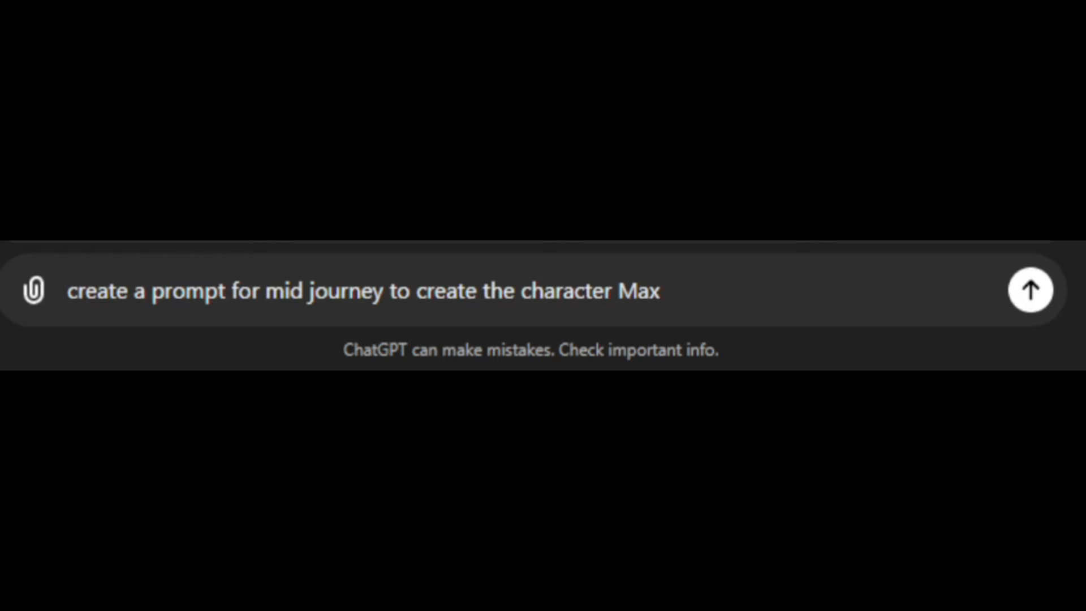
# Ask ChatGPT for Midjourney prompts to create the characters Max and Nutty
pyautogui.click(1037, 290)
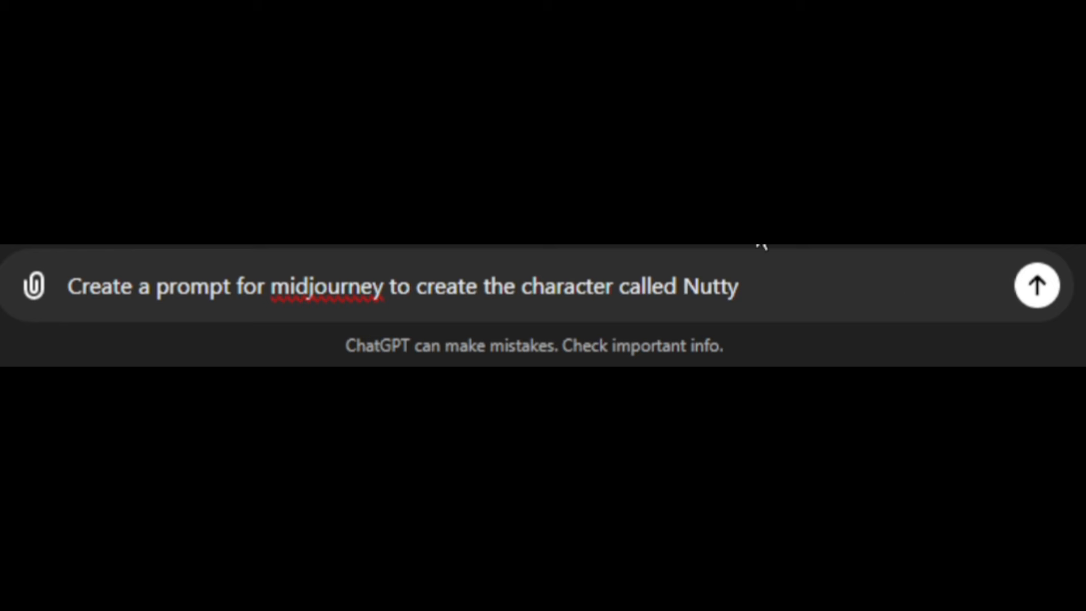
pyautogui.click(1035, 288)
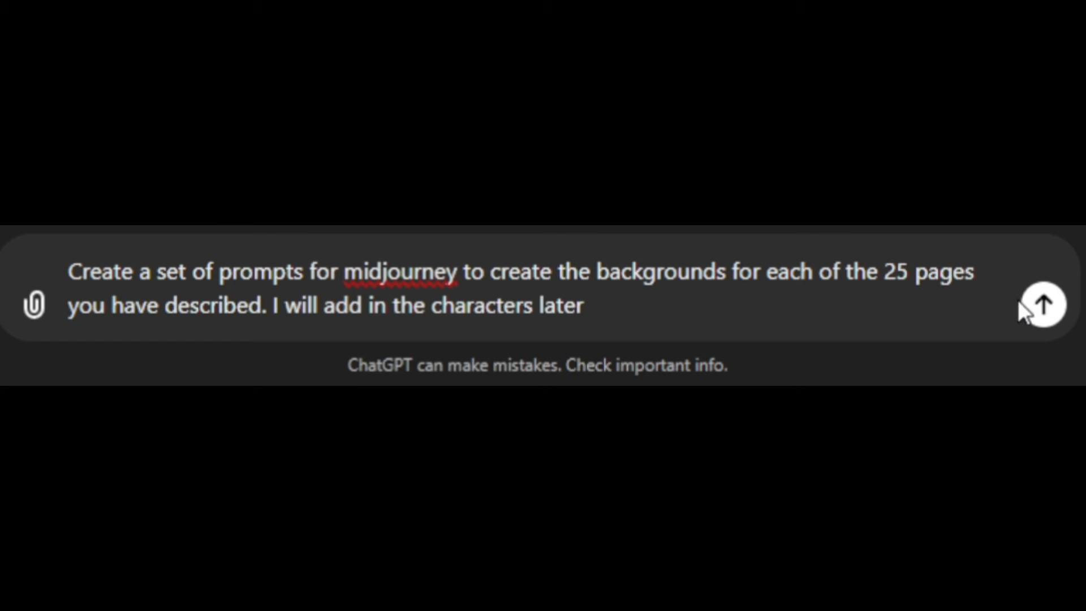
# Request a set of Midjourney prompts for the backgrounds of all 25 story pages, noting that the characters will be added in separately
pyautogui.click(1042, 305)
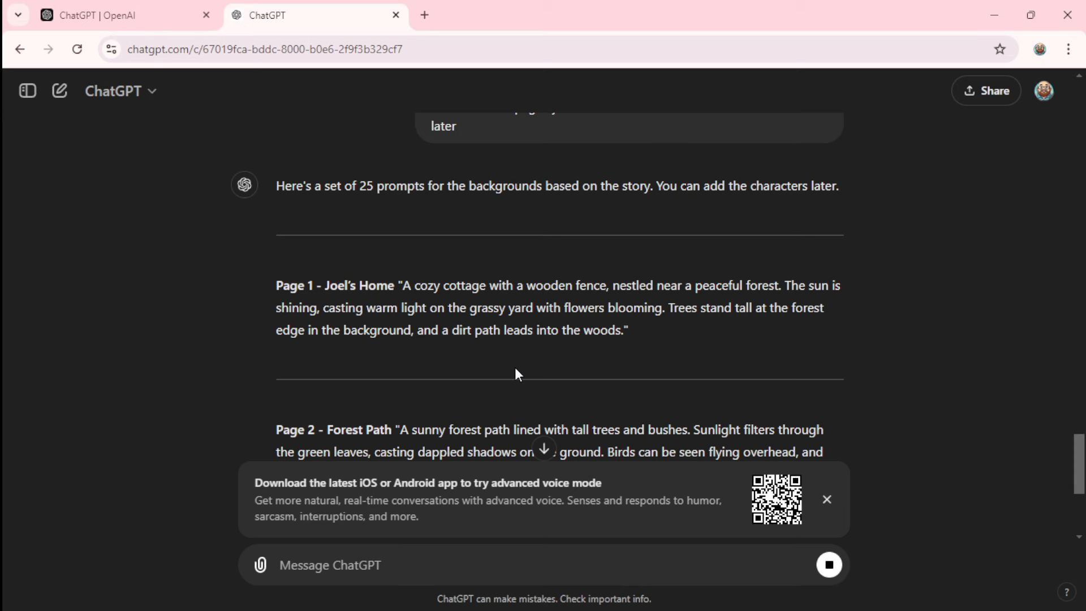
pyautogui.scroll(-6, 517, 367)
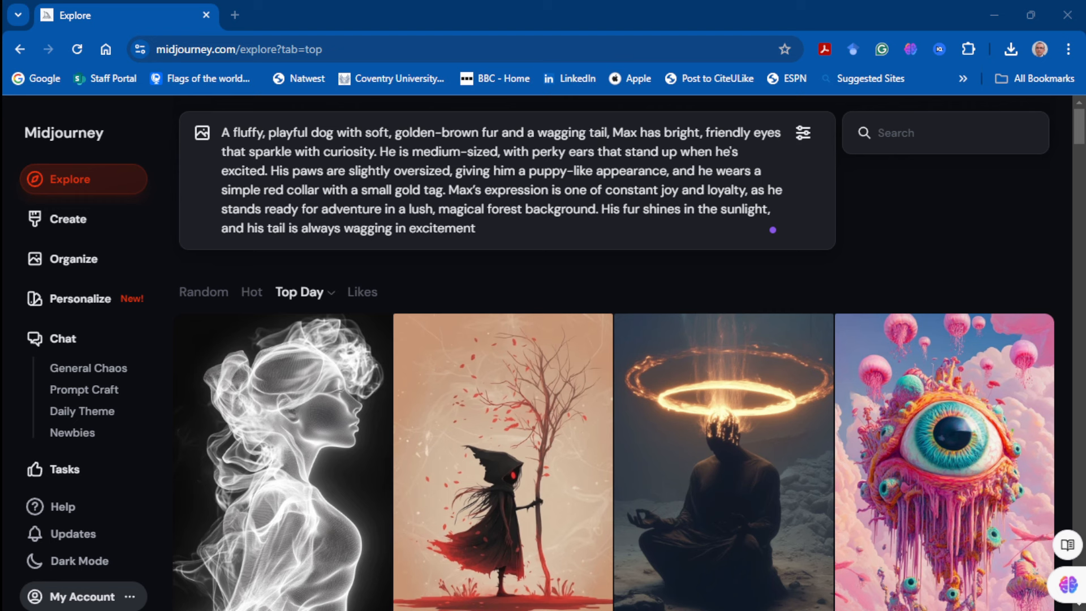
# In Midjourney, generate images from the description of Max, the fluffy golden-brown dog with a red collar in a magical forest
pyautogui.click(535, 226)
pyautogui.press('Return')
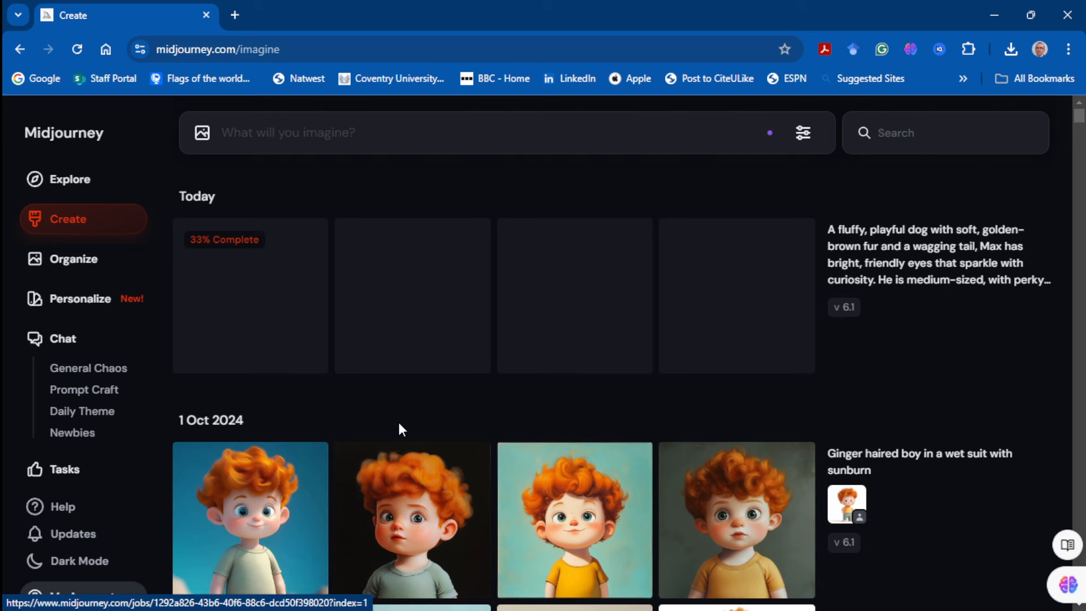
pyautogui.scroll(-4, 284, 448)
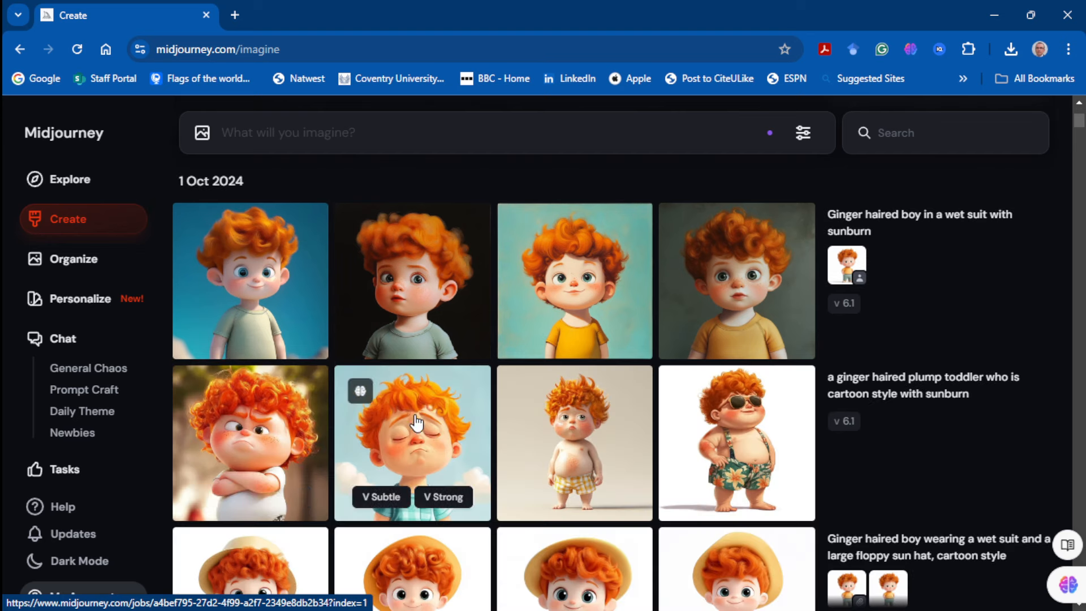
pyautogui.scroll(4, 417, 398)
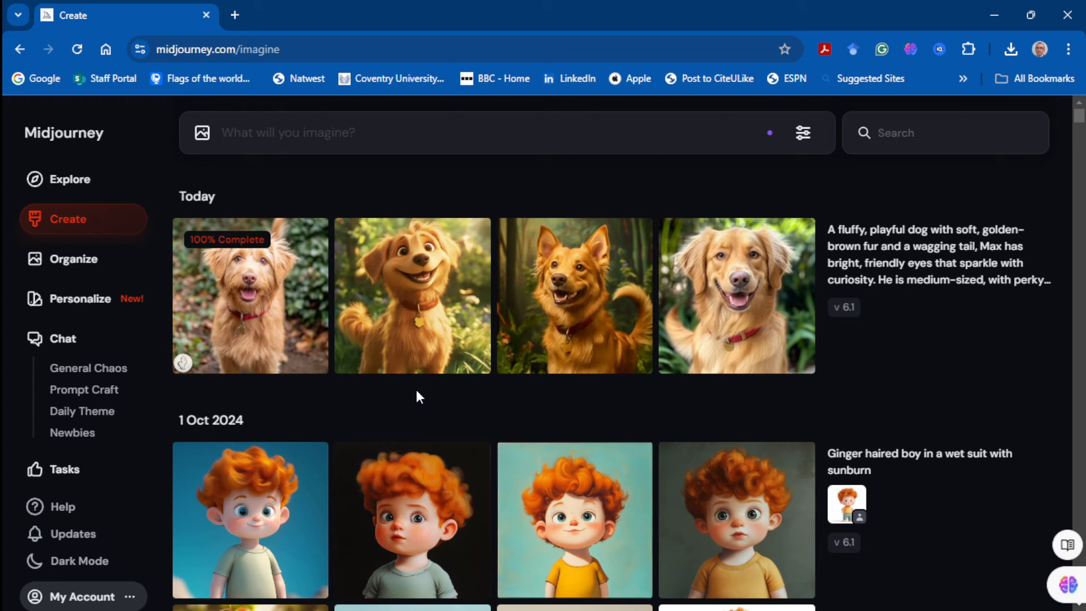
# Open the second Max image, the smiling cartoon dog, and attach it to the new prompt as both character and style reference
pyautogui.click(433, 308)
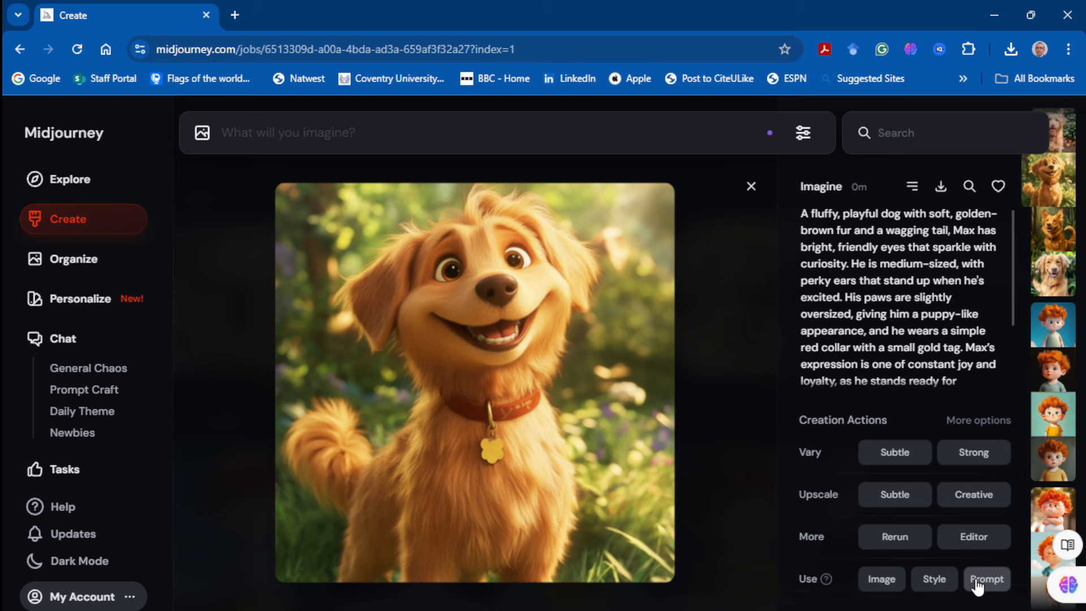
pyautogui.click(882, 581)
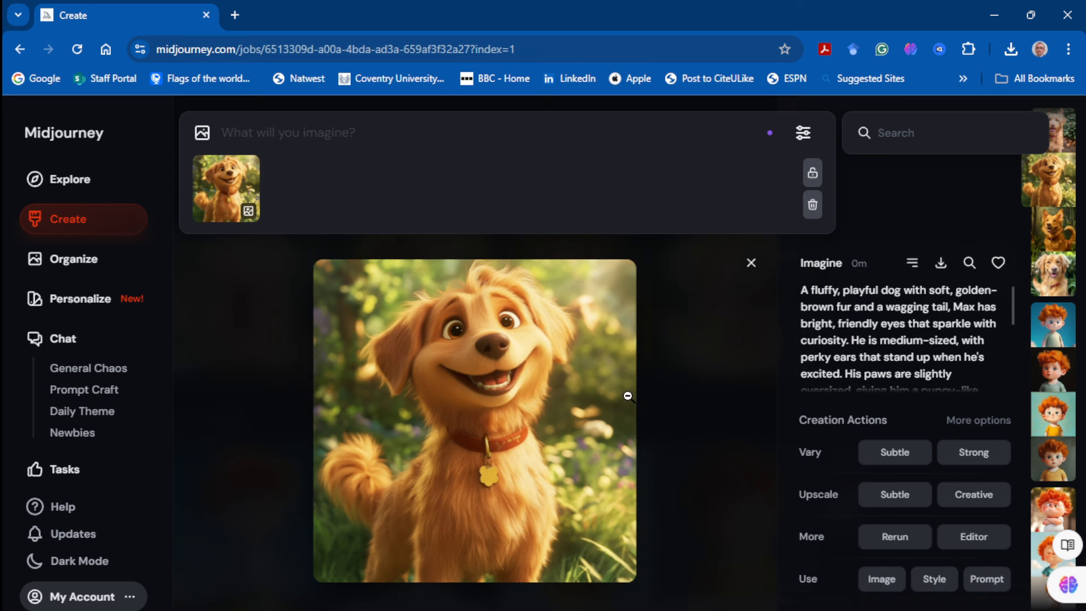
pyautogui.moveTo(246, 217)
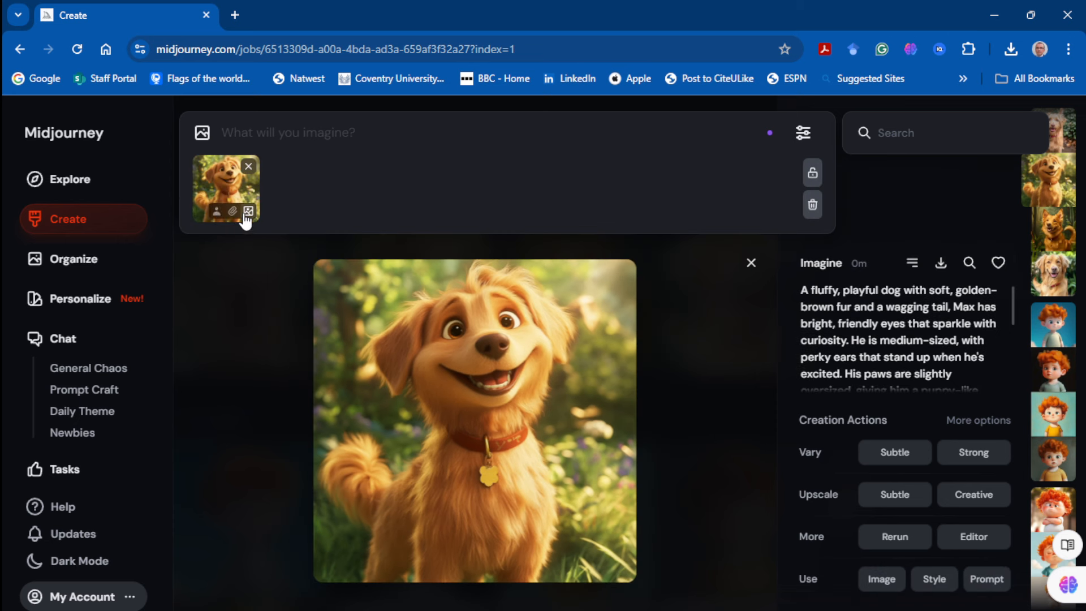
pyautogui.click(217, 214)
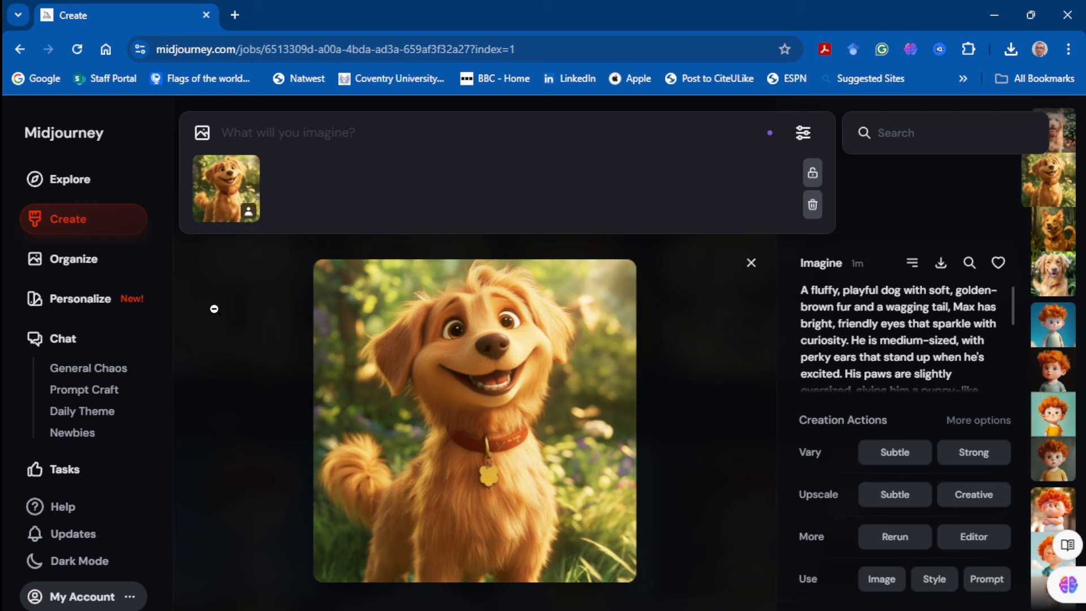
pyautogui.moveTo(223, 218)
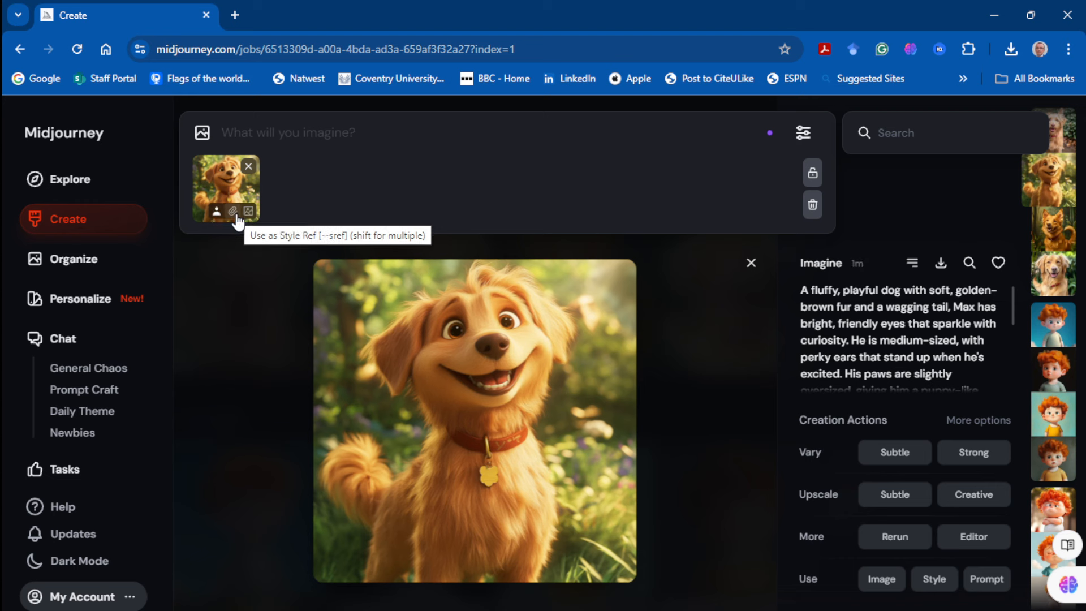
pyautogui.click(233, 212)
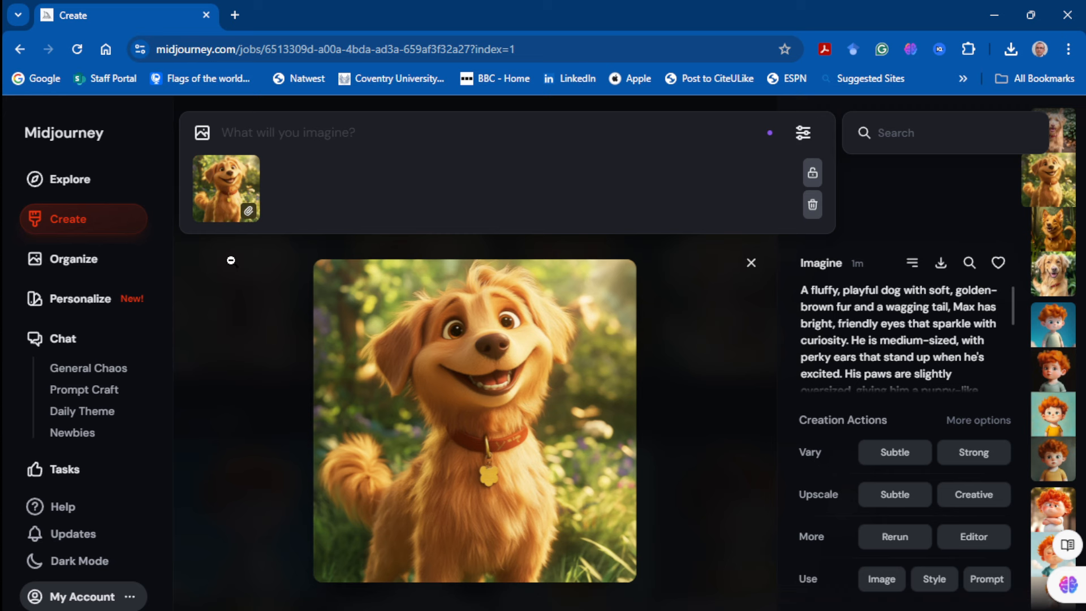
pyautogui.click(928, 585)
# Generate a bigger dog with golden curly hair and legs a bit too big for his body, making him a bit clumsy
pyautogui.click(306, 164)
pyautogui.write('Make him a bigger dog with golden curly hair, his legs are a bit too big for his body and that makes him a bit clumsy')
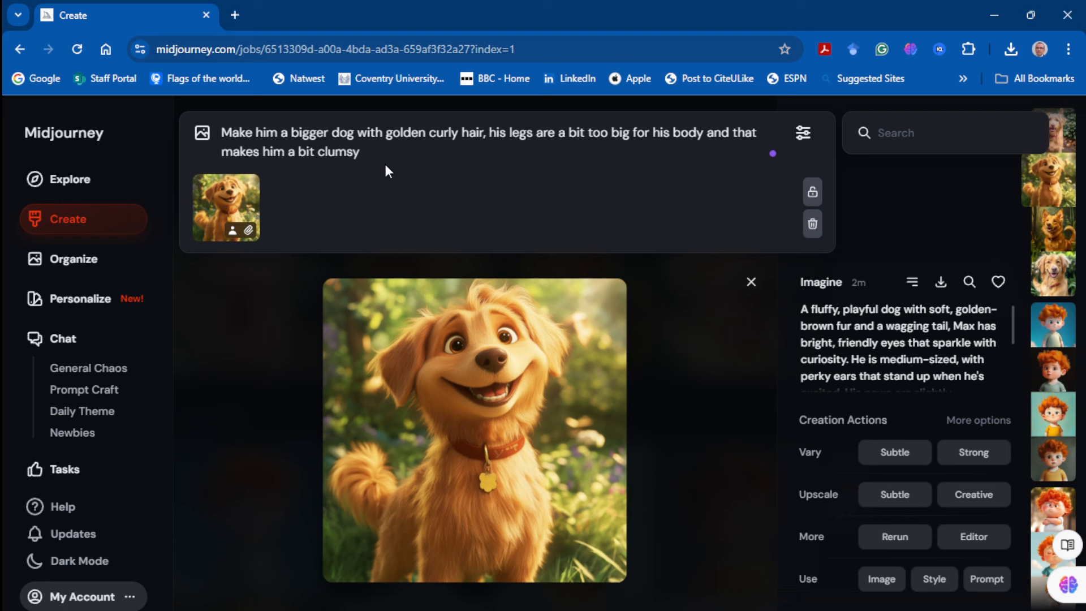
pyautogui.press('Return')
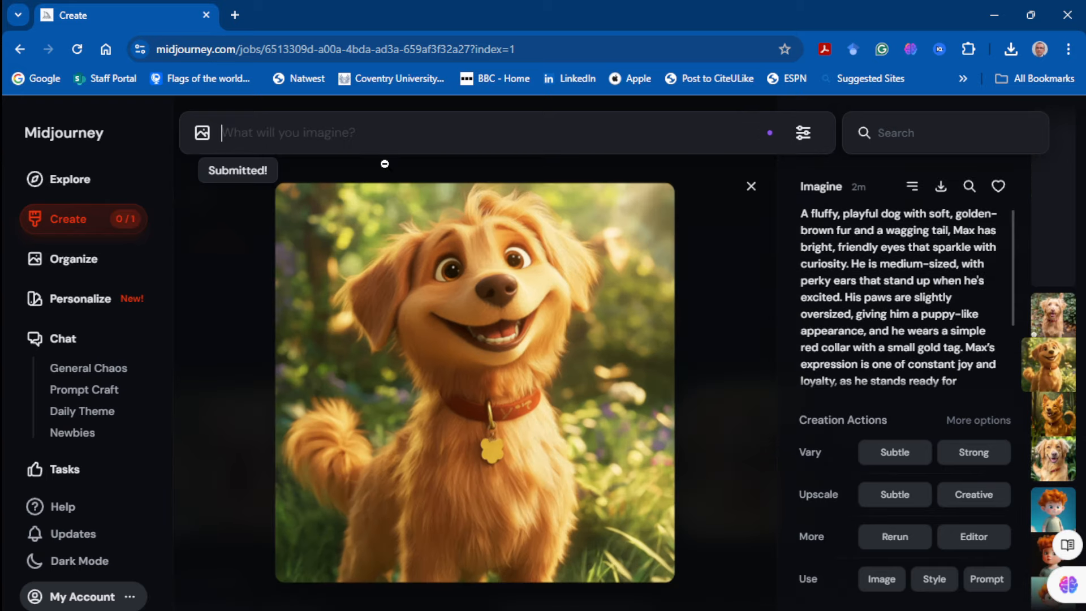
pyautogui.click(385, 165)
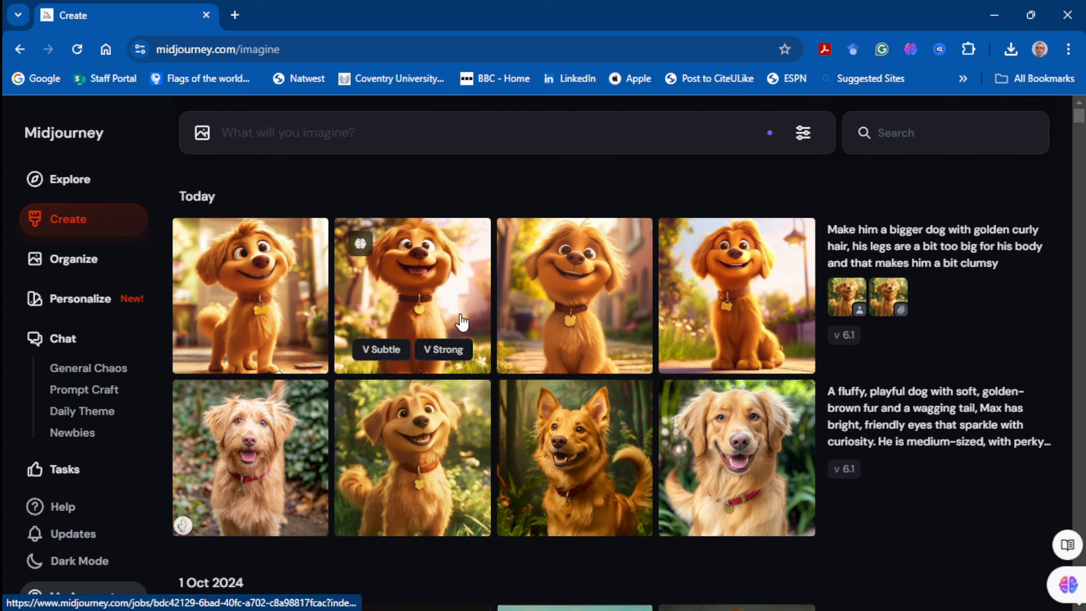
# Open the third image of the bigger dog and attach it to the new prompt as both style reference and image prompt
pyautogui.click(548, 324)
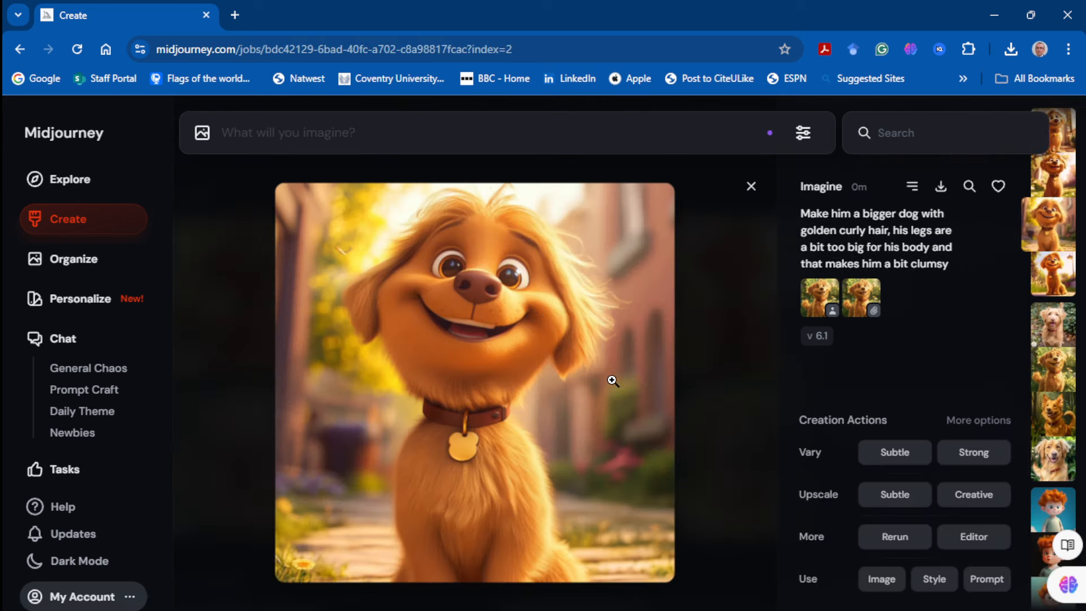
pyautogui.scroll(-2, 521, 433)
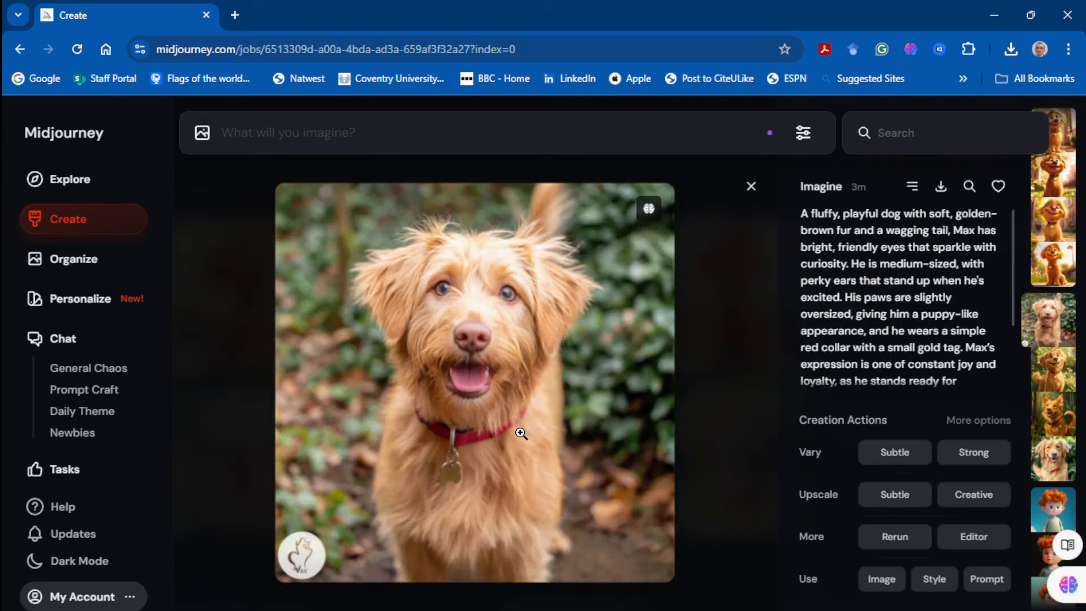
pyautogui.scroll(2, 519, 433)
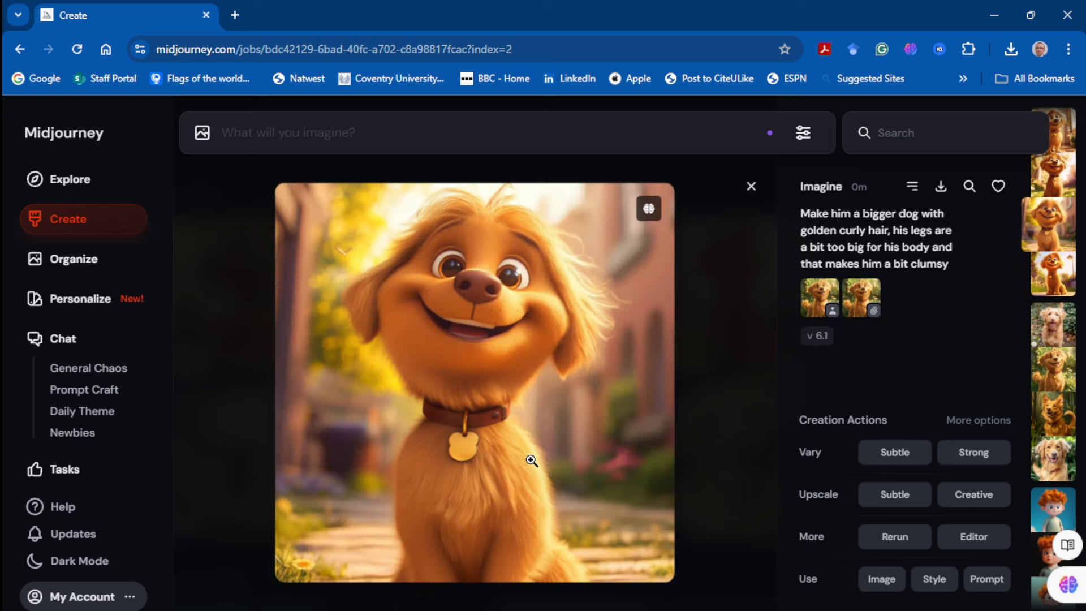
pyautogui.click(924, 586)
pyautogui.click(881, 579)
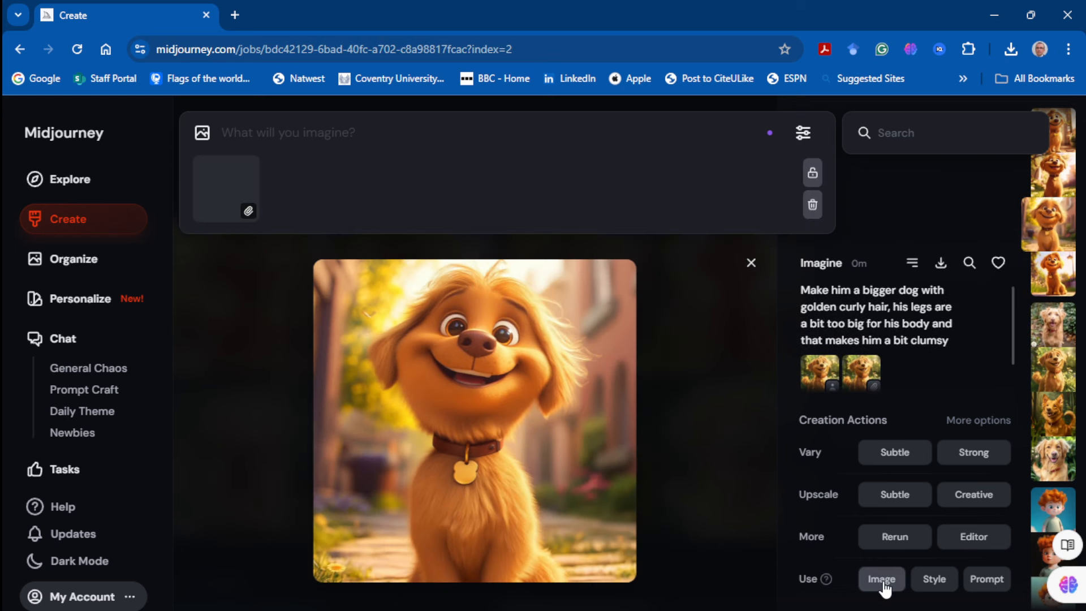
# Generate the dog as a female named daisy with really curly fur, a curly hairy face and a pink necktie instead of a collar, at variety 20
pyautogui.write('Make her fur really curly, give her a pink necktie rather than a collar. She has a curly hairy face too. Her name is daisy and she is female')
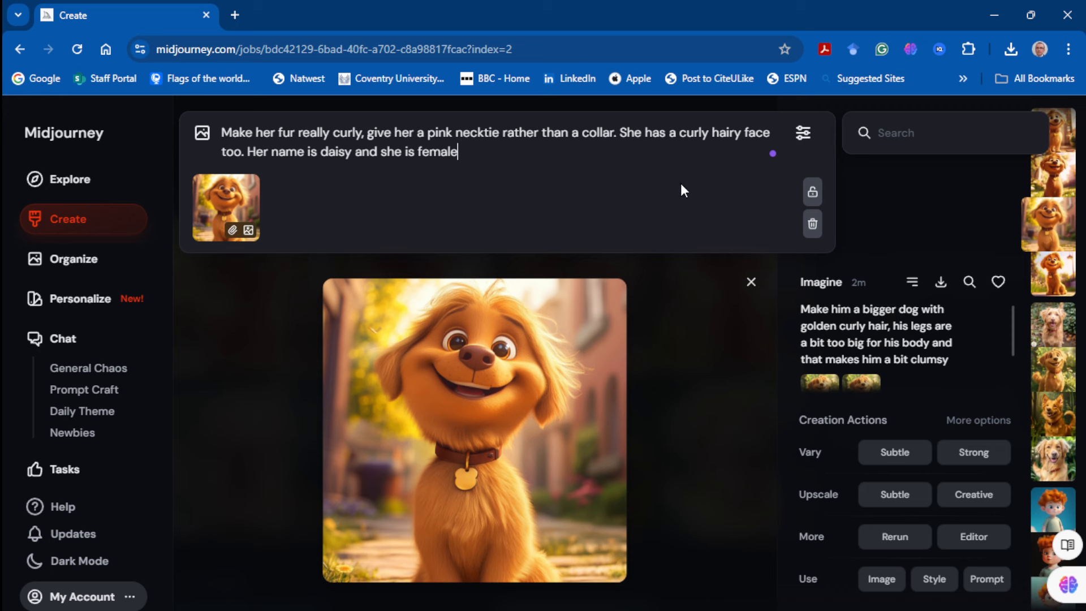
pyautogui.click(803, 133)
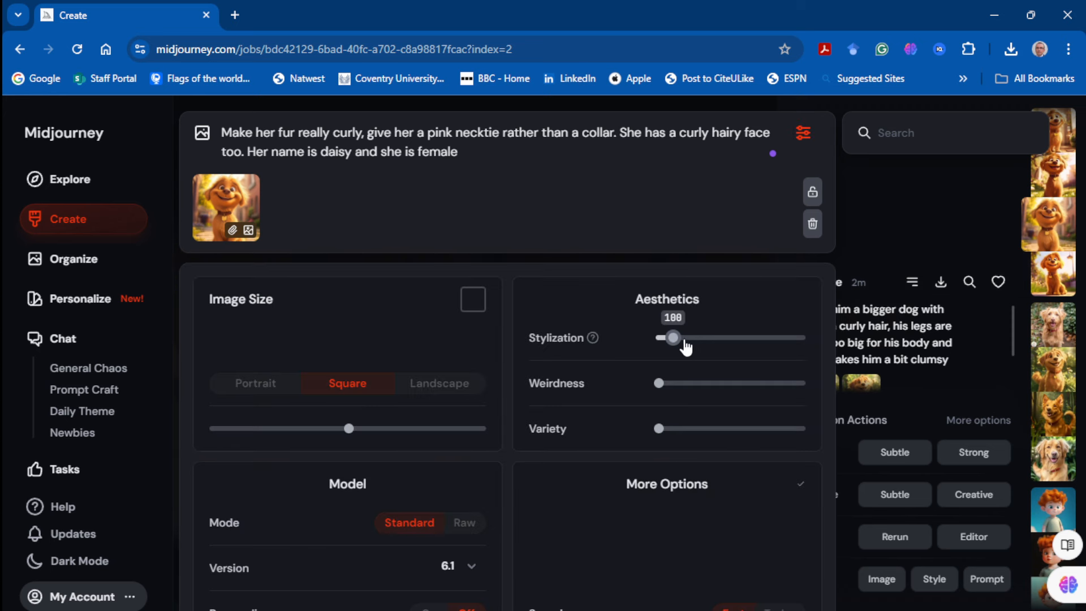
pyautogui.moveTo(659, 428); pyautogui.dragTo(682, 429)
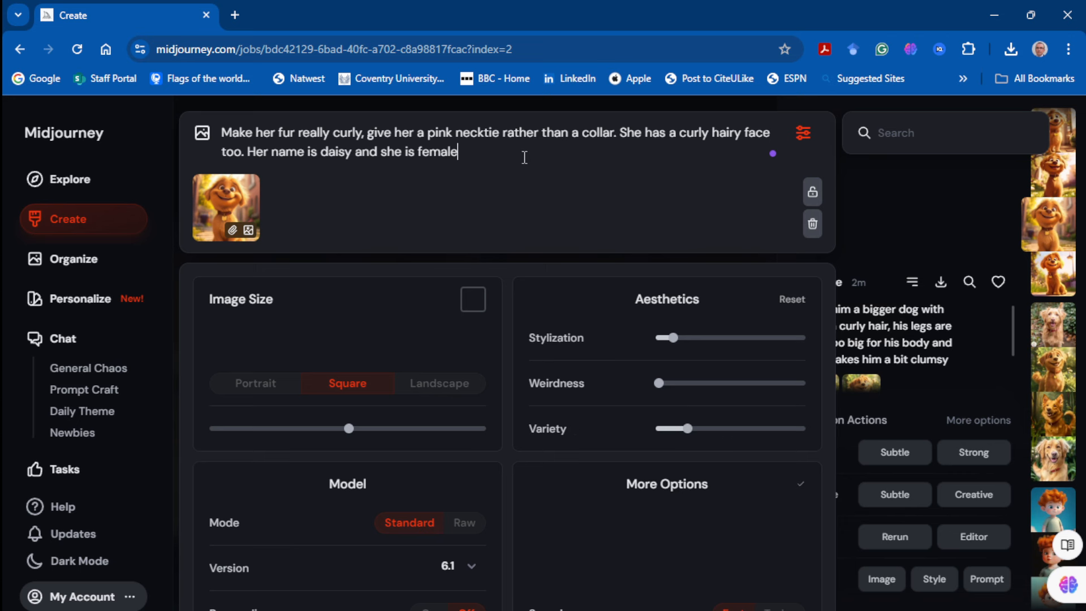
pyautogui.press('Return')
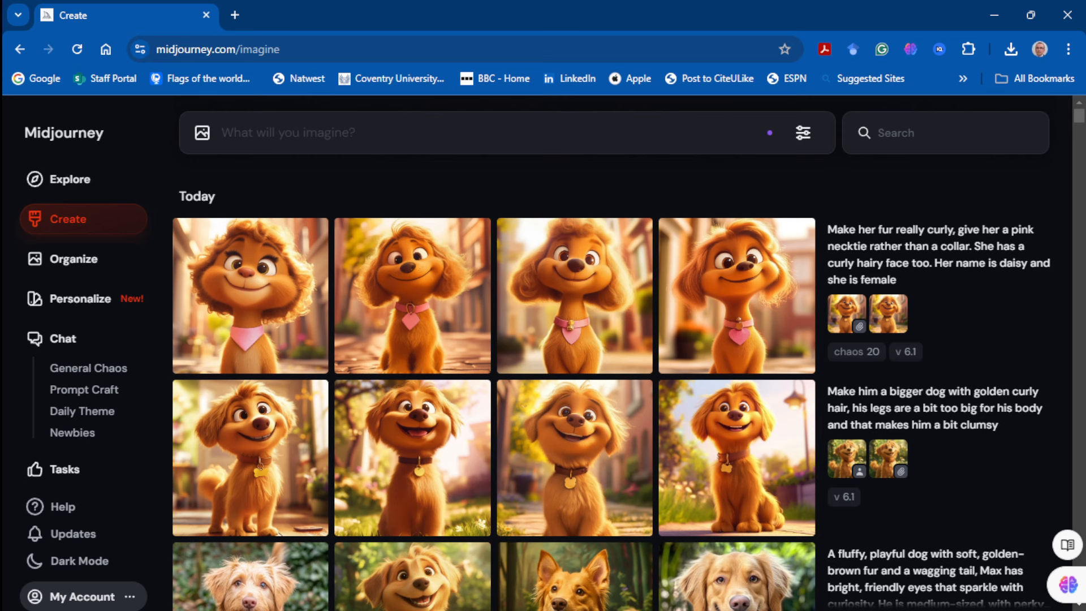
# Open the third image of the curly-haired Daisy and attach it to the new prompt as both style reference and image prompt
pyautogui.click(603, 300)
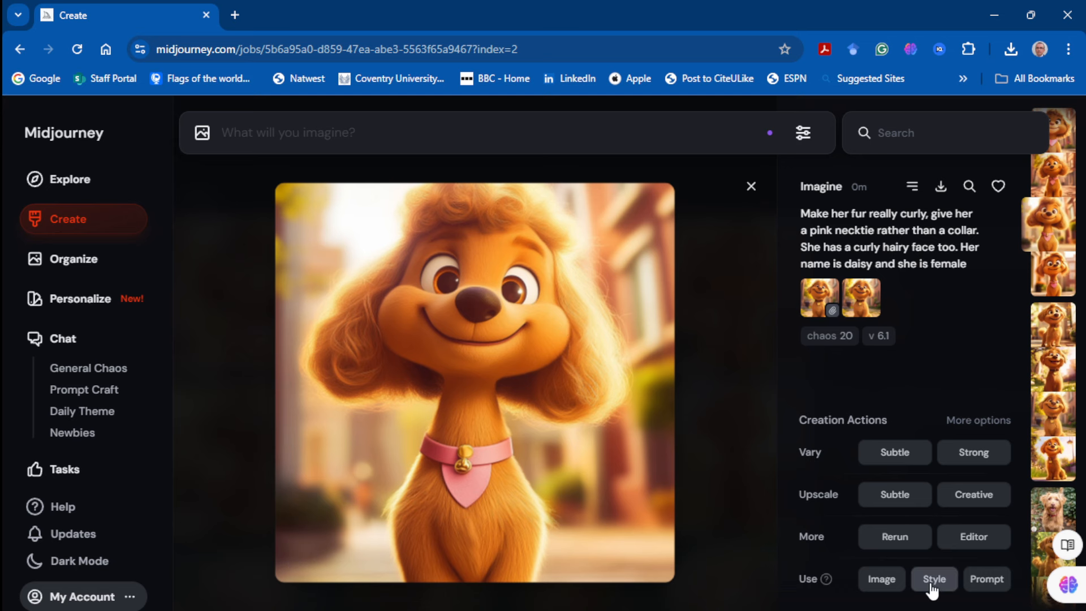
pyautogui.click(881, 580)
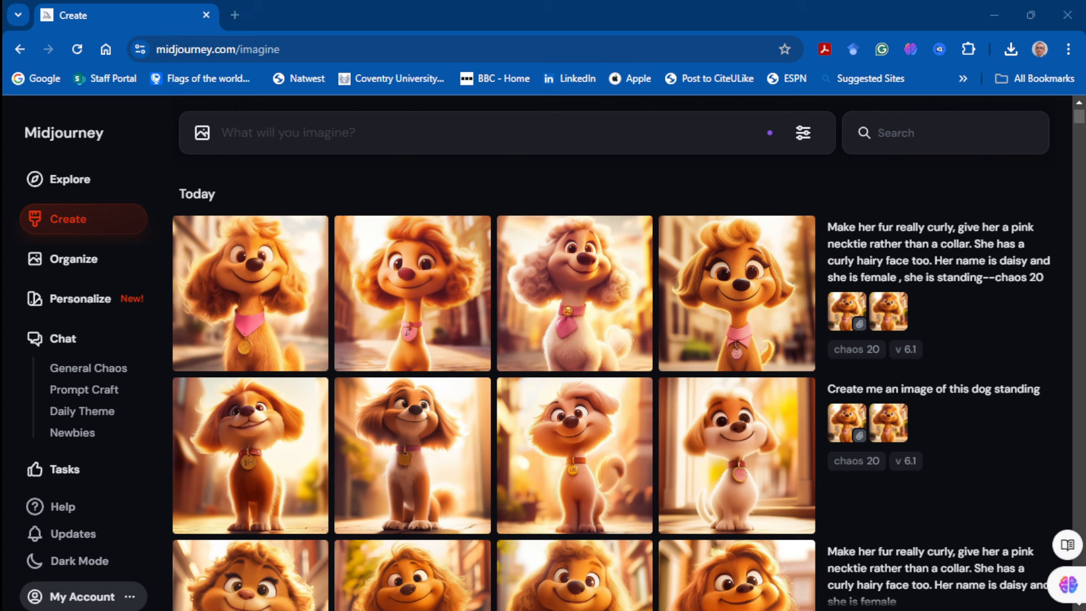
# Generate Nutty the squirrel from the copied description, using the third image of the newest Daisy set as style reference
pyautogui.click(240, 131)
pyautogui.rightClick(240, 132)
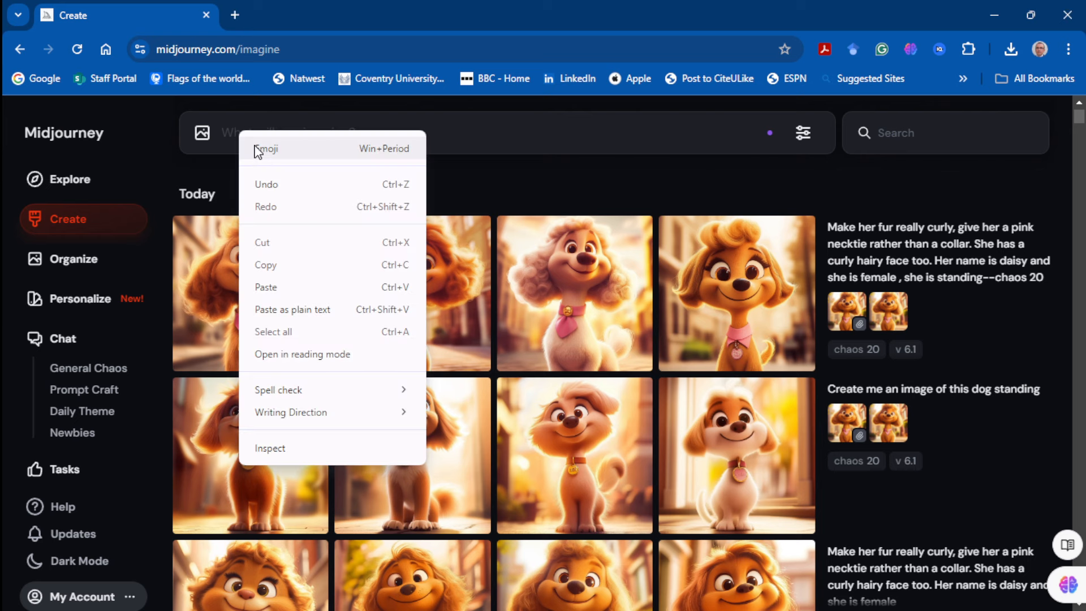
pyautogui.click(266, 286)
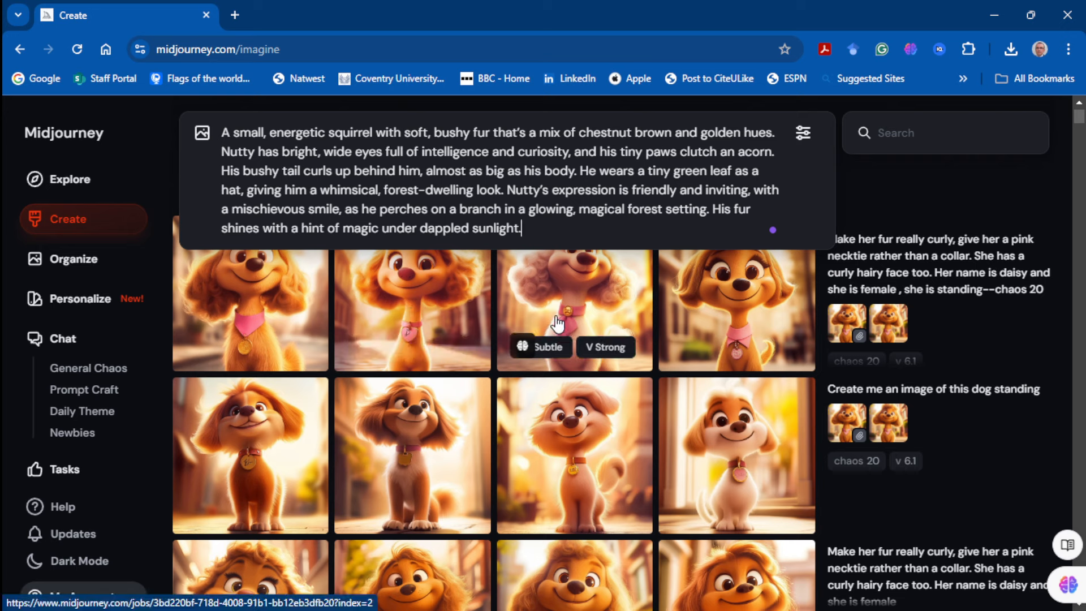
pyautogui.moveTo(556, 320); pyautogui.dragTo(331, 290)
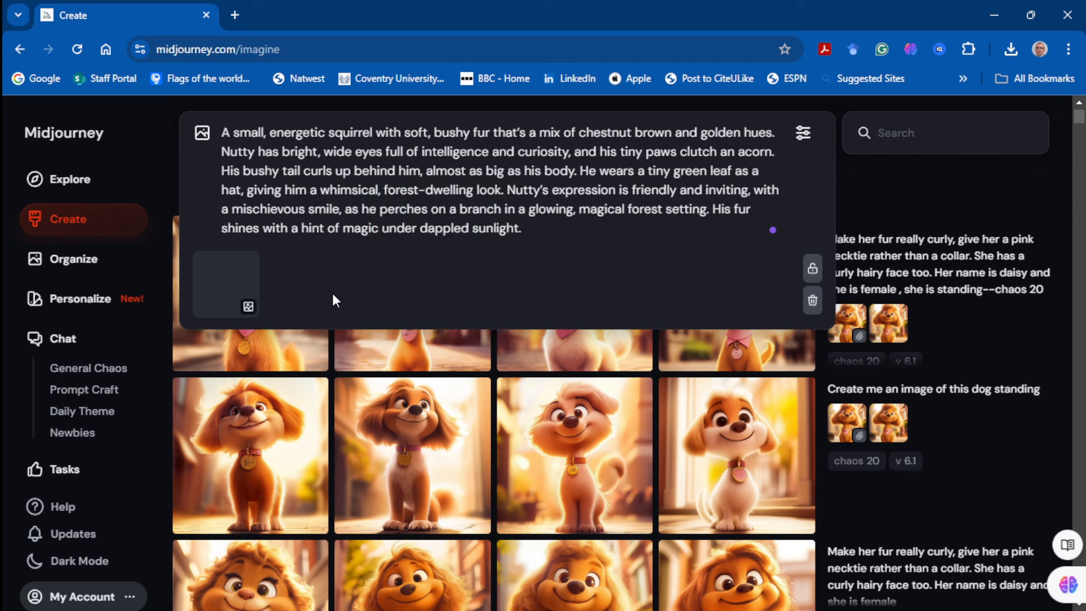
pyautogui.click(248, 306)
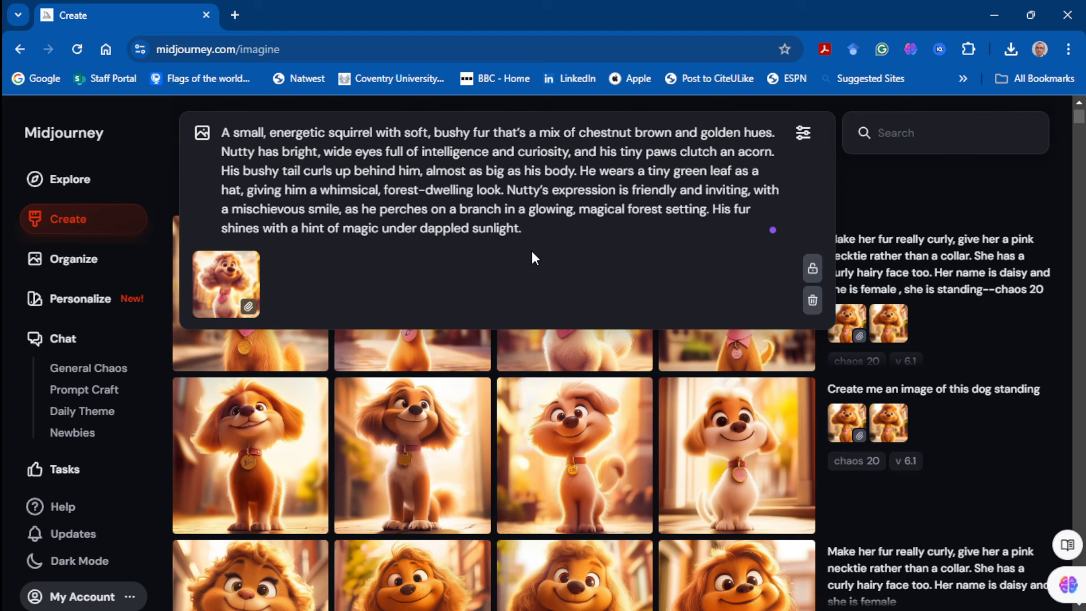
pyautogui.press('Return')
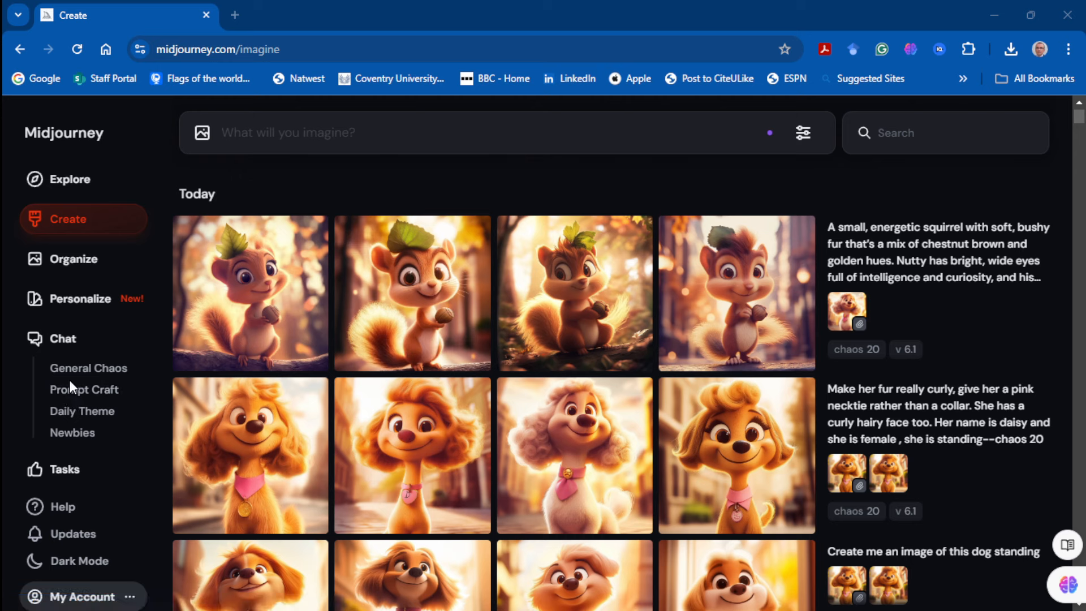
# Generate the copied background scene of a cozy cottage with a wooden fence, blooming flowers and a dirt path leading into the woods
pyautogui.rightClick(267, 134)
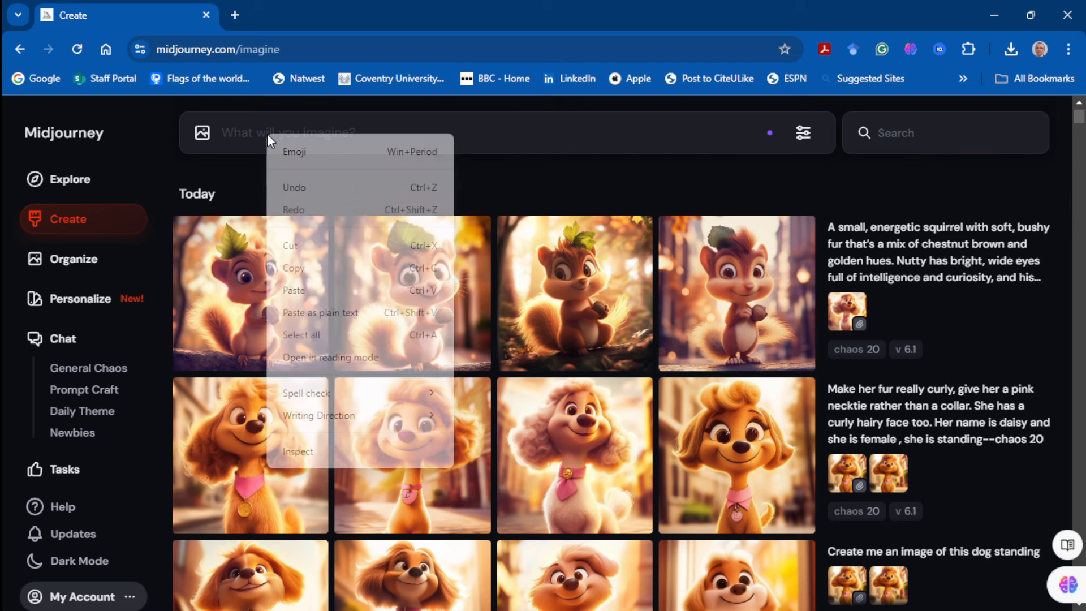
pyautogui.click(295, 290)
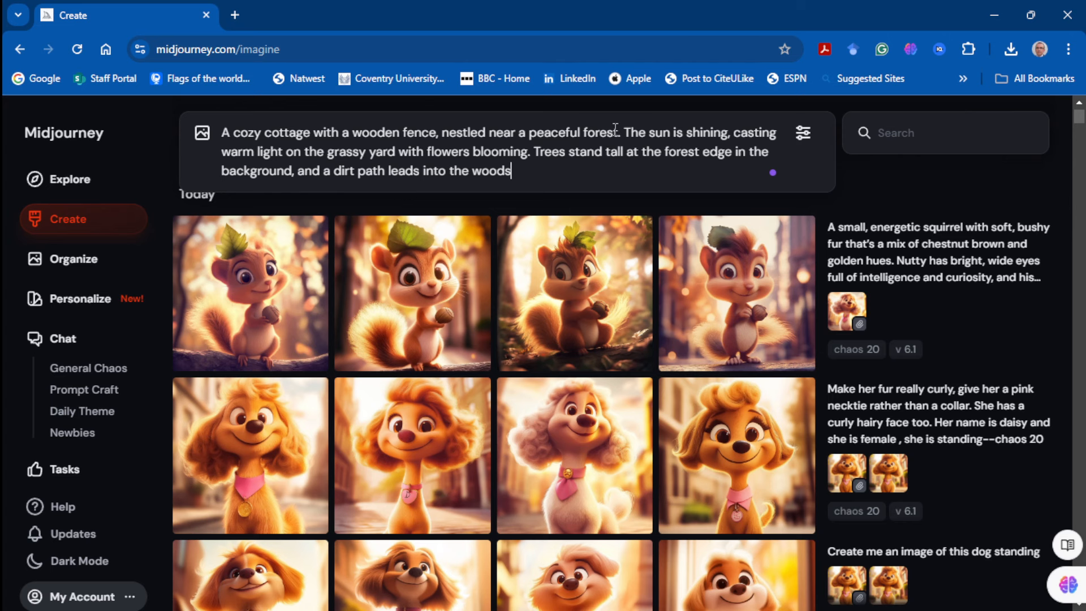
pyautogui.press('Return')
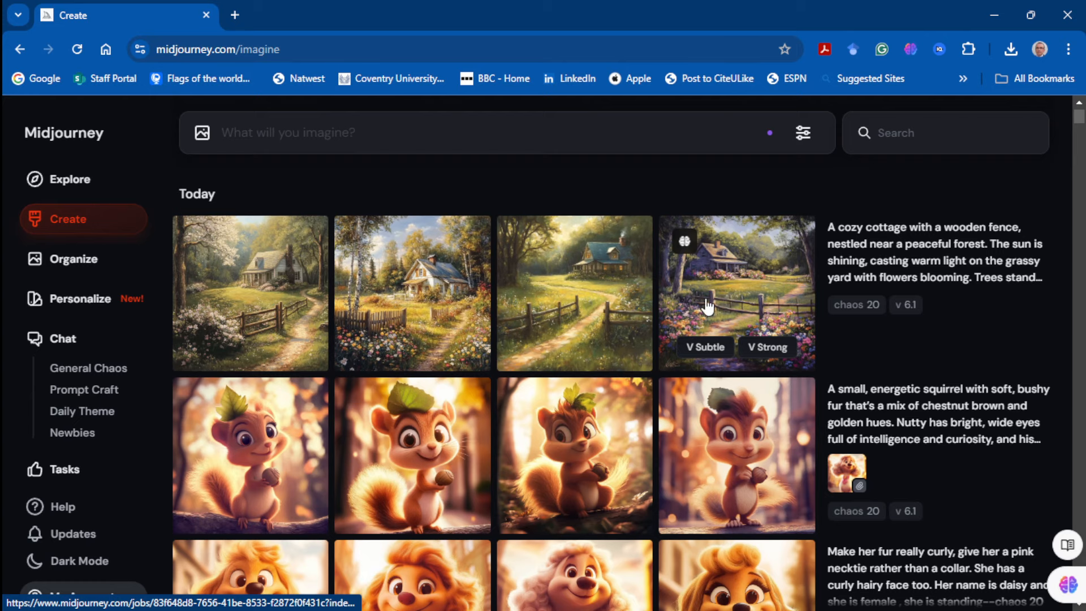
# Generate a sunny forest path with tall trees, dappled shadows and birds flying overhead, using the fourth cottage image as style reference
pyautogui.click(723, 304)
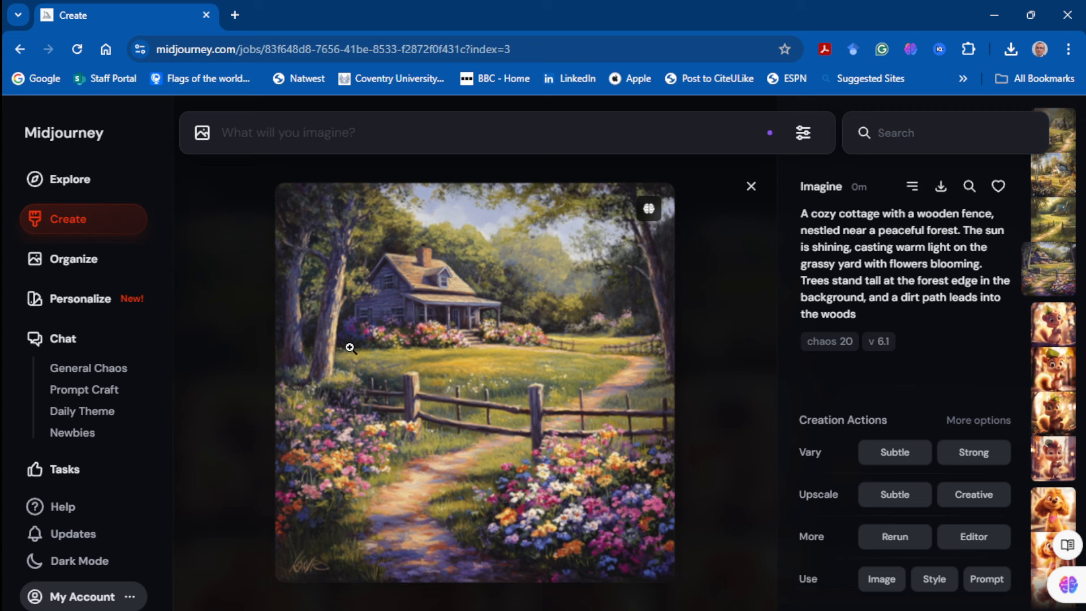
pyautogui.write('A sunny forest path lined with tall trees and bushes. Sunlight filters through the green leaves, casting dappled shadows on the ground. Birds can be seen flying overhead, and the path winds gently into the heart of the forest')
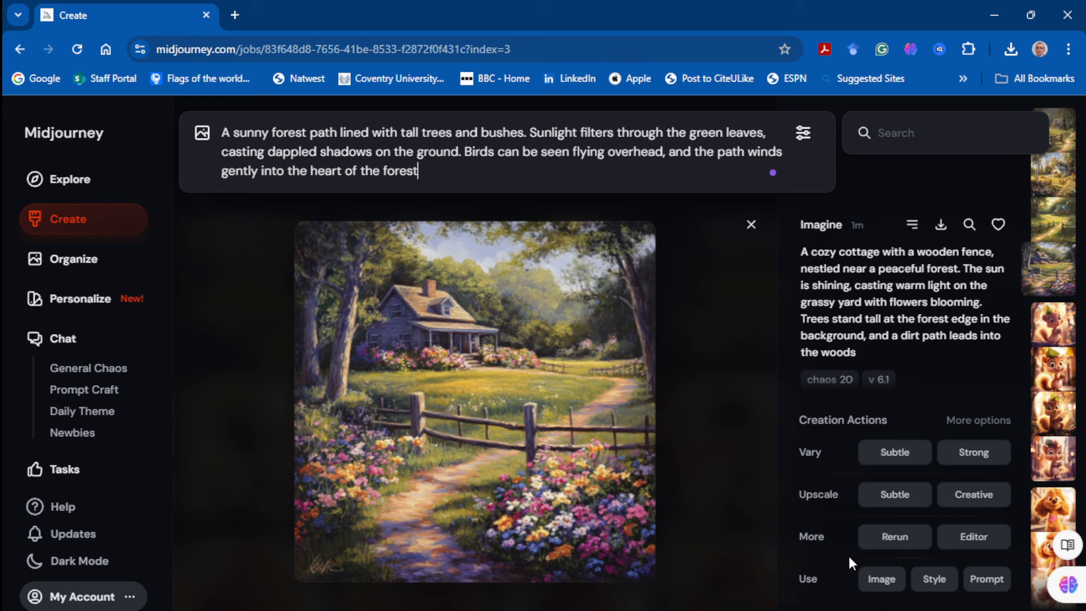
pyautogui.click(926, 580)
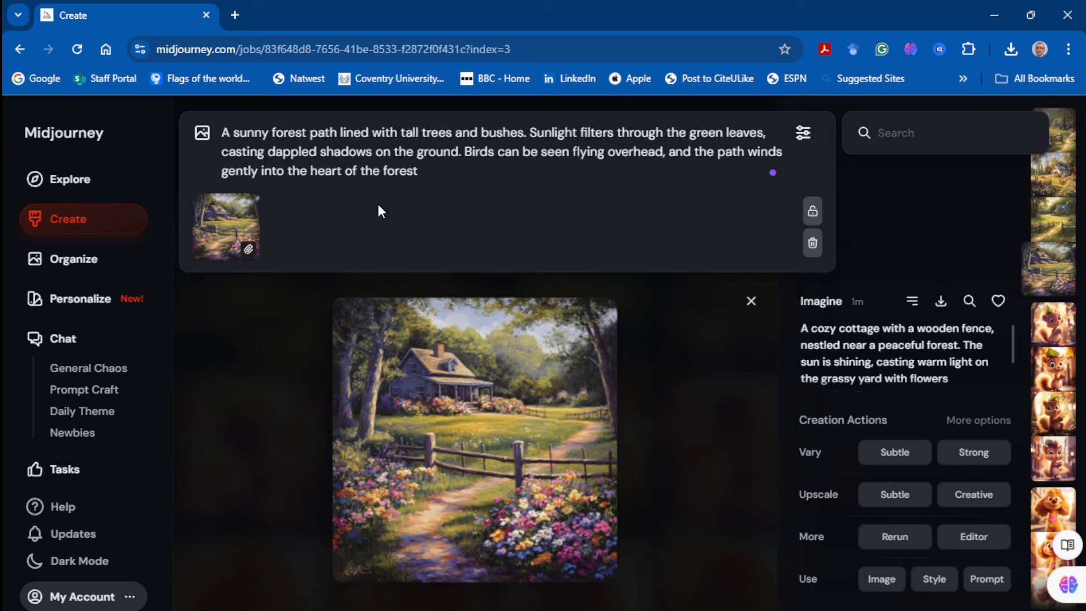
pyautogui.press('Return')
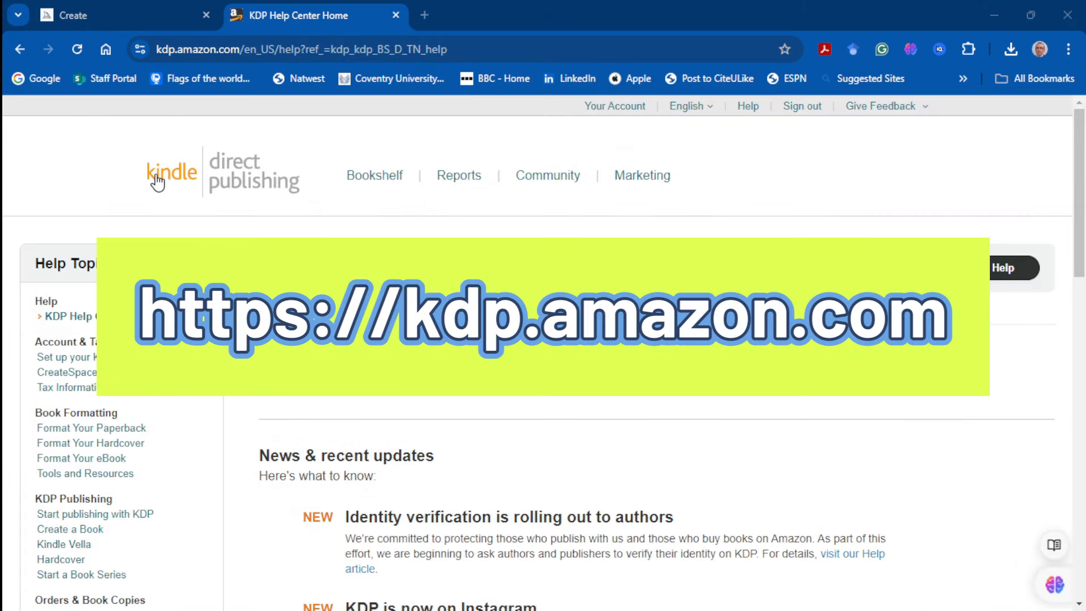
# On the Kindle Direct Publishing help site, open the Format Your Paperback guide and review its manuscript and cover file sections
pyautogui.click(104, 434)
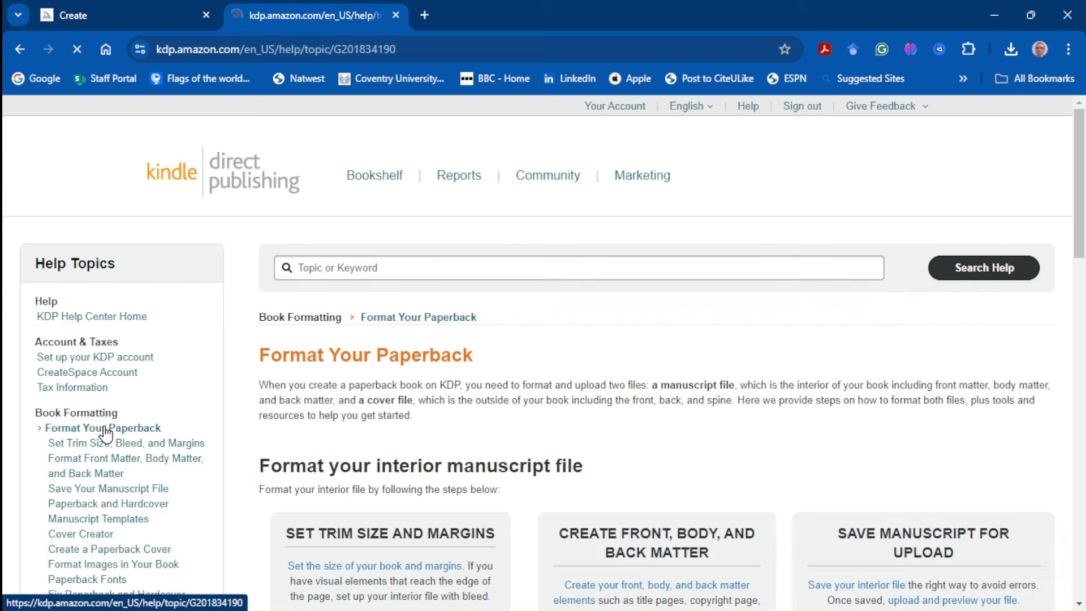
pyautogui.scroll(-4, 307, 291)
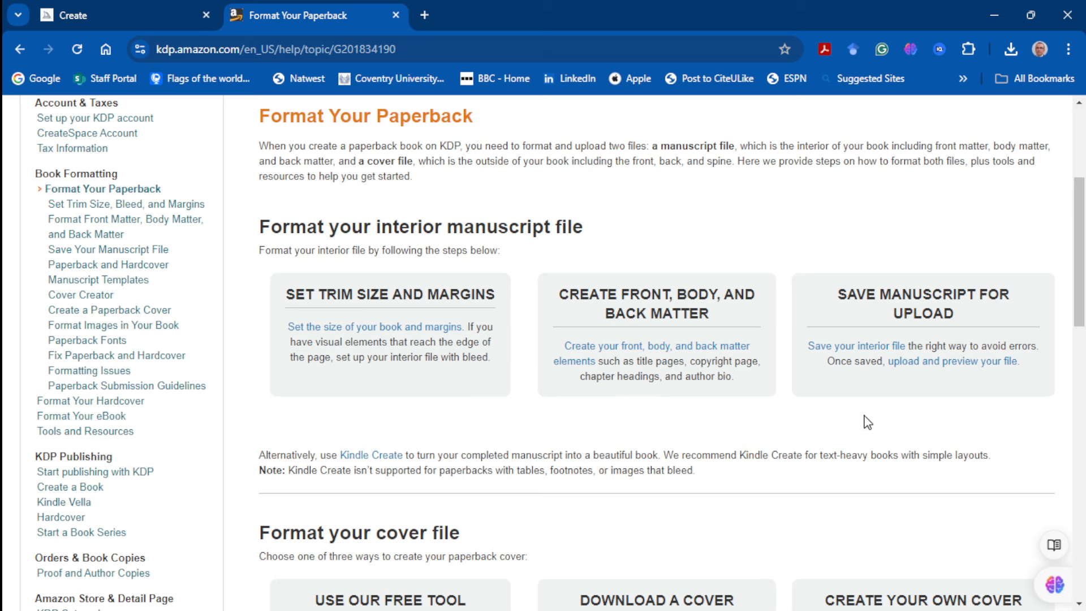
pyautogui.scroll(-1, 345, 414)
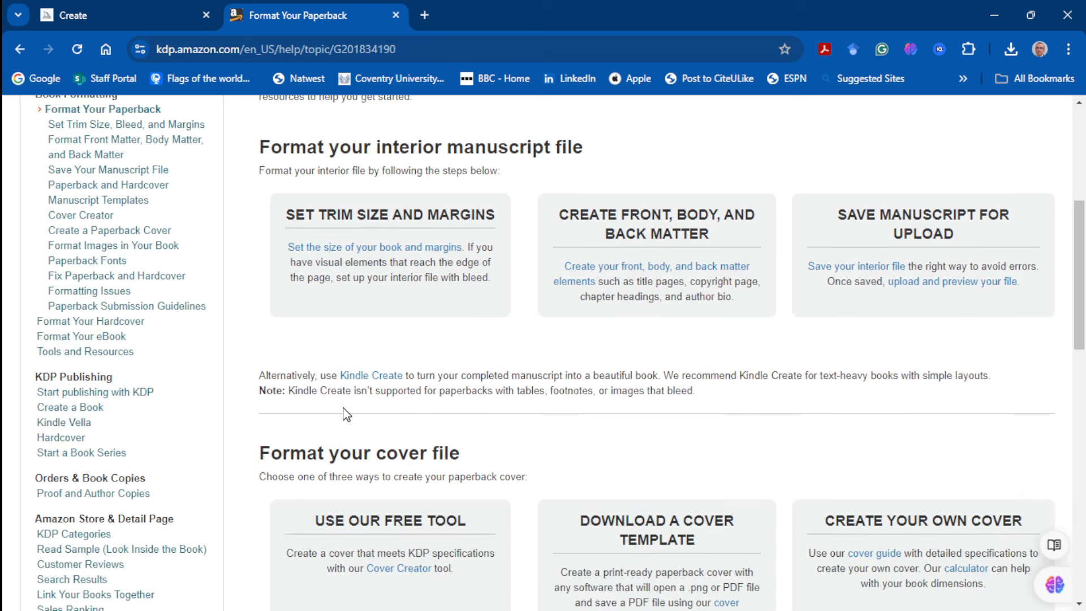
pyautogui.scroll(-5, 347, 415)
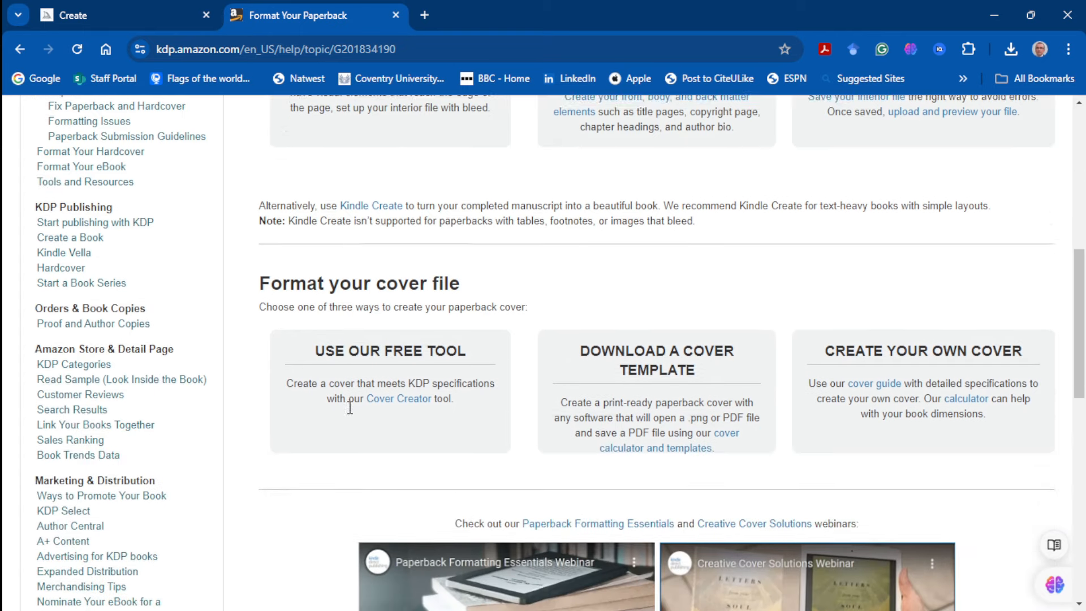
pyautogui.scroll(-2, 352, 415)
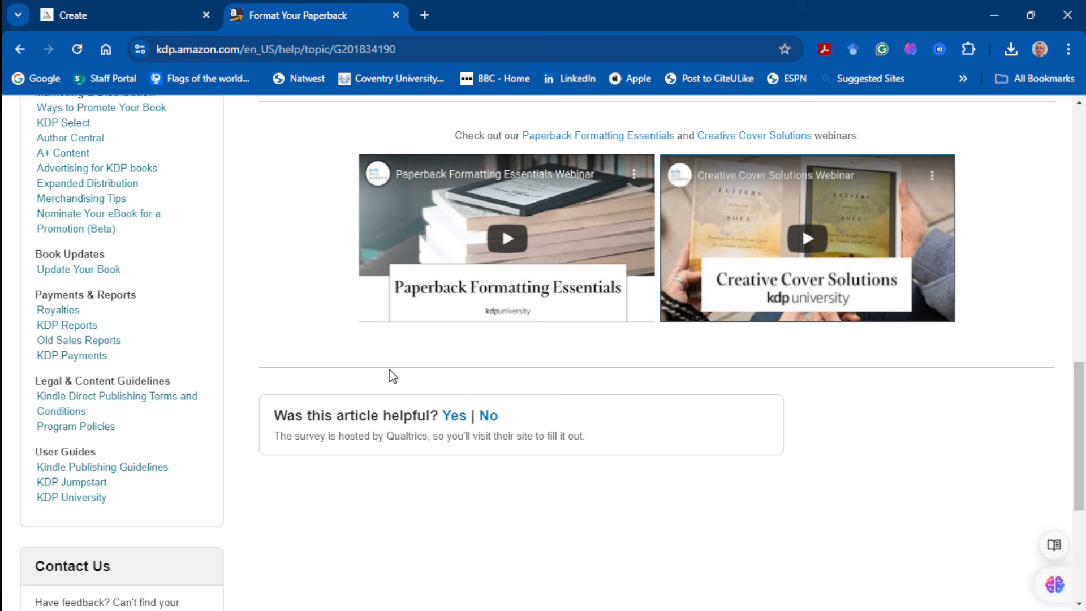
pyautogui.scroll(12, 324, 358)
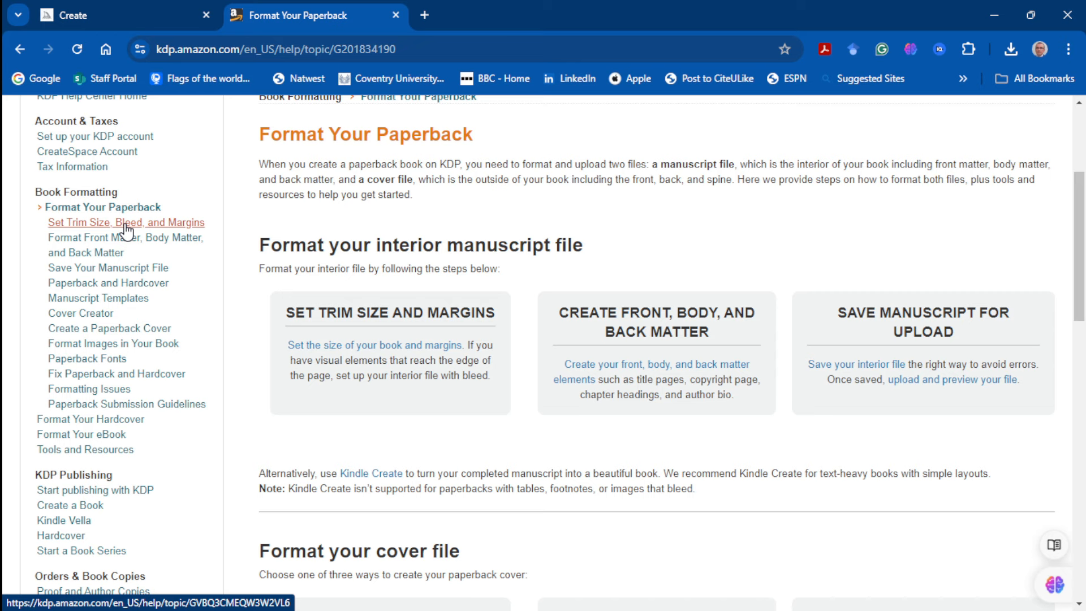
# Open the Set Trim Size, Bleed, and Margins guide and read its trim size and bleed explanations
pyautogui.click(126, 229)
pyautogui.scroll(-10, 334, 378)
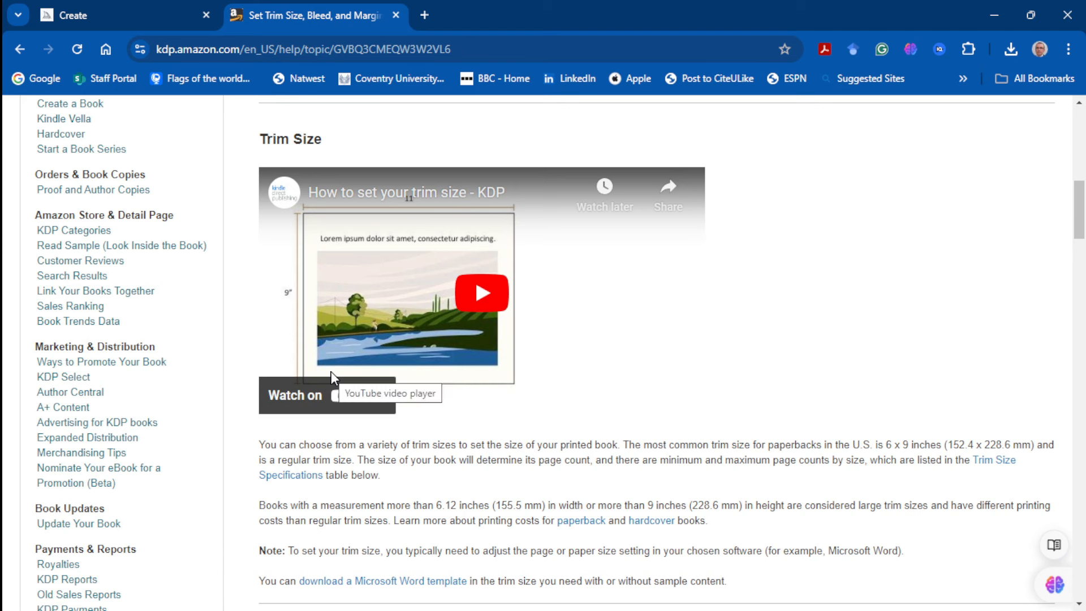
pyautogui.scroll(-5, 331, 371)
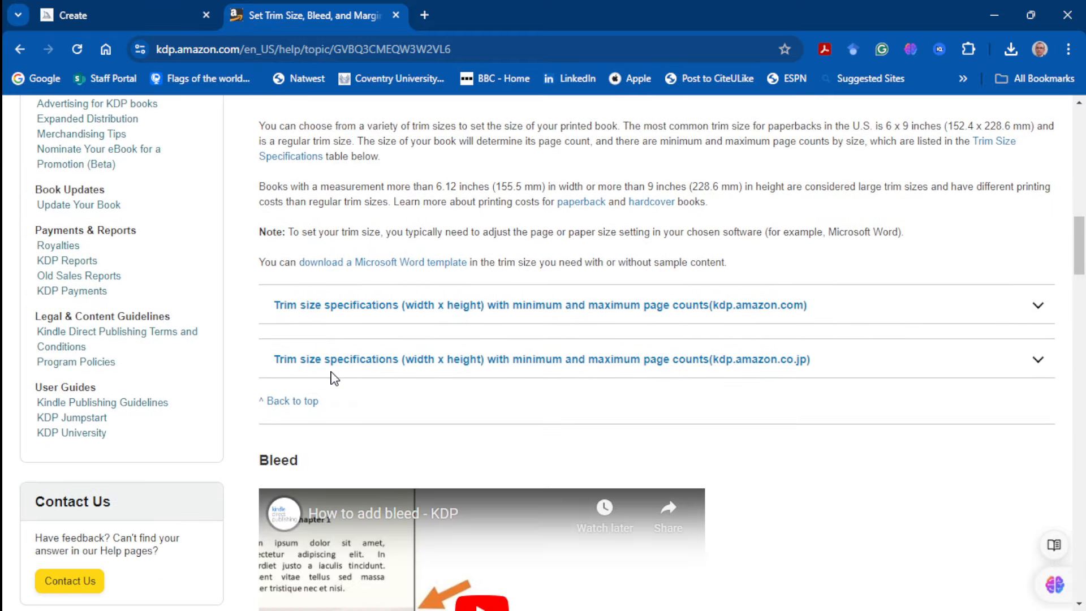
pyautogui.scroll(-1, 333, 378)
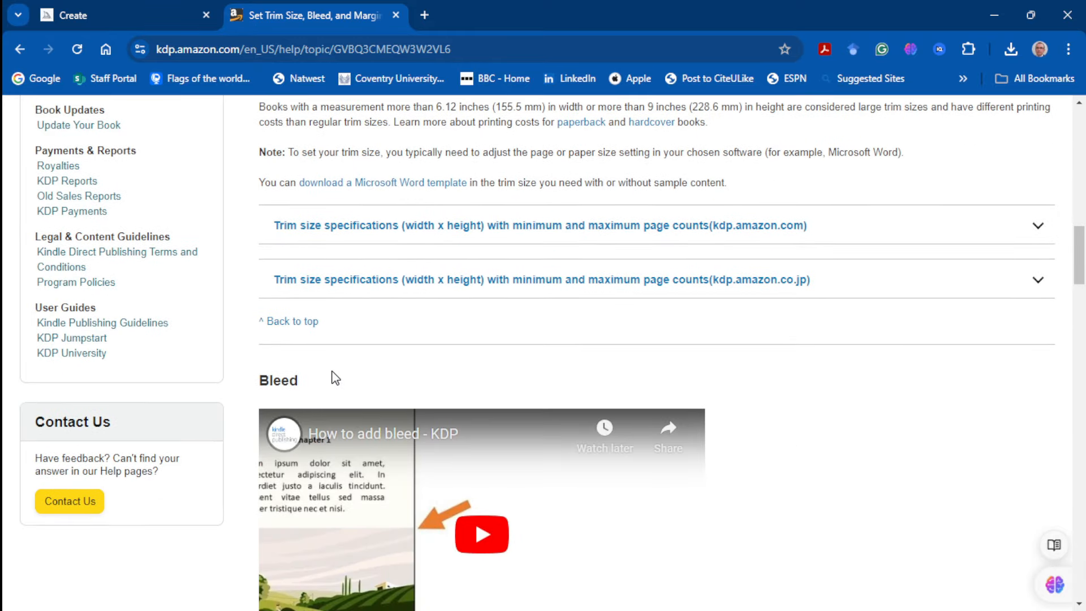
pyautogui.scroll(-6, 336, 378)
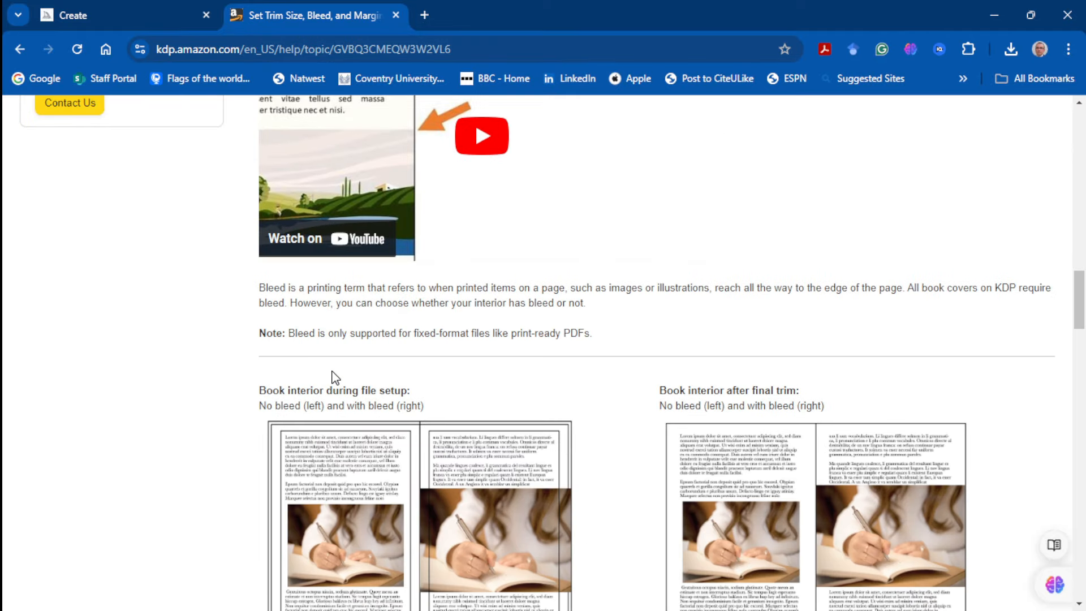
pyautogui.scroll(-2, 336, 377)
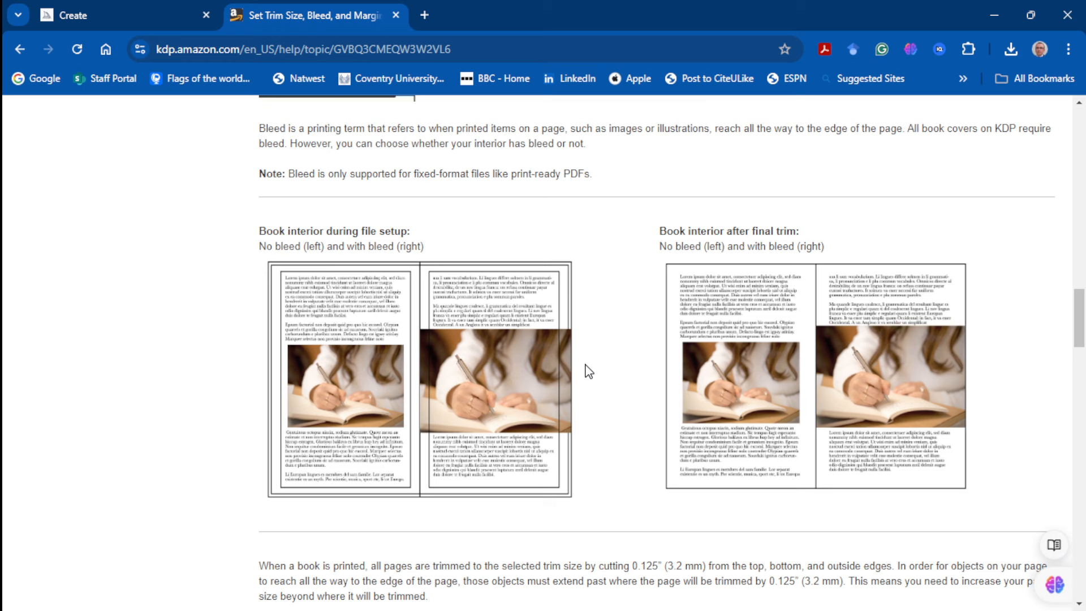
# Read when to choose bleed for the interior, the bleed manuscript layout and the minimum margins by page count
pyautogui.scroll(-7, 274, 257)
pyautogui.scroll(-2, 492, 365)
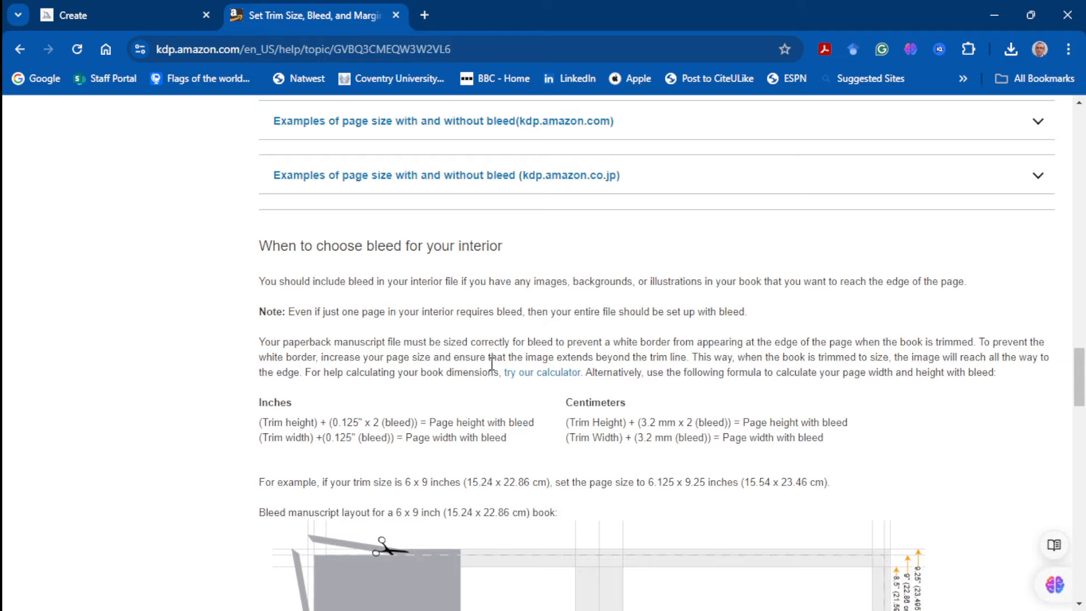
pyautogui.scroll(-2, 492, 365)
pyautogui.scroll(-3, 493, 364)
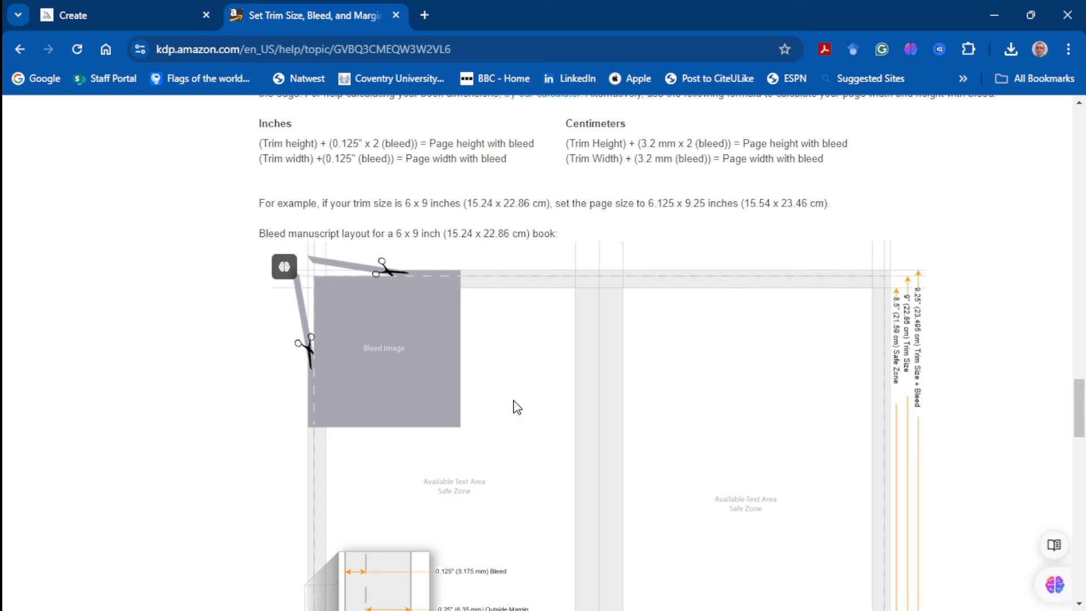
pyautogui.scroll(-15, 516, 406)
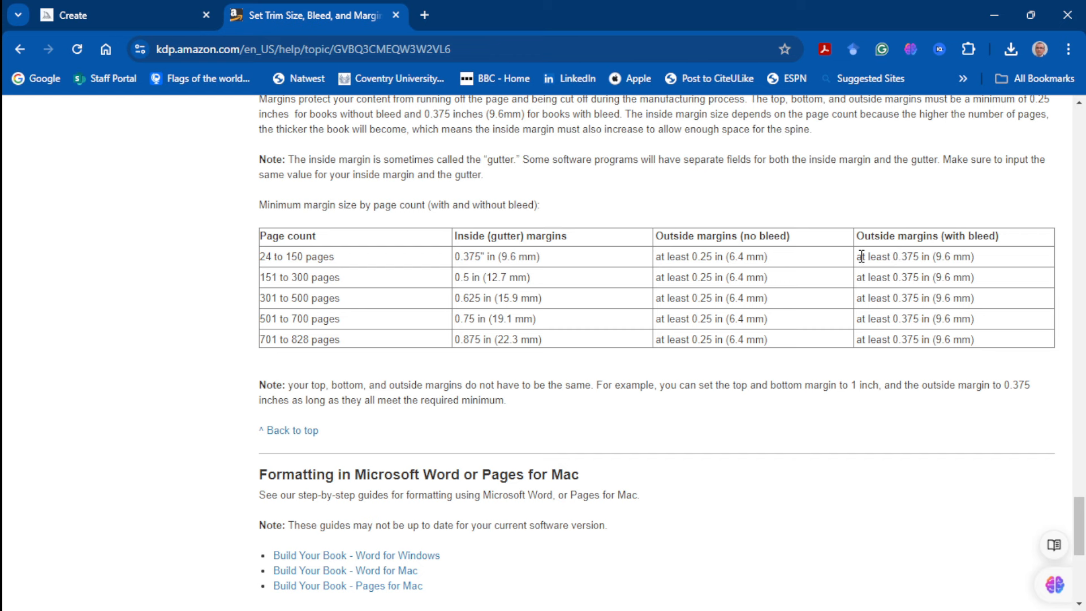
# Go back to the kdp.amazon.com examples of page size with and without bleed and review the expanded size table
pyautogui.scroll(7, 641, 289)
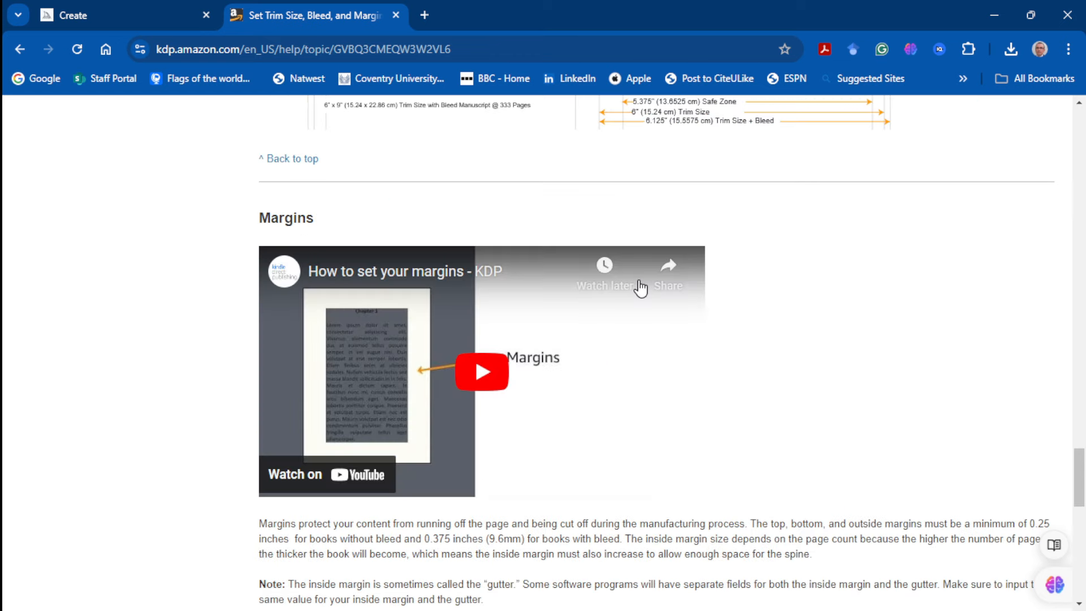
pyautogui.scroll(15, 641, 289)
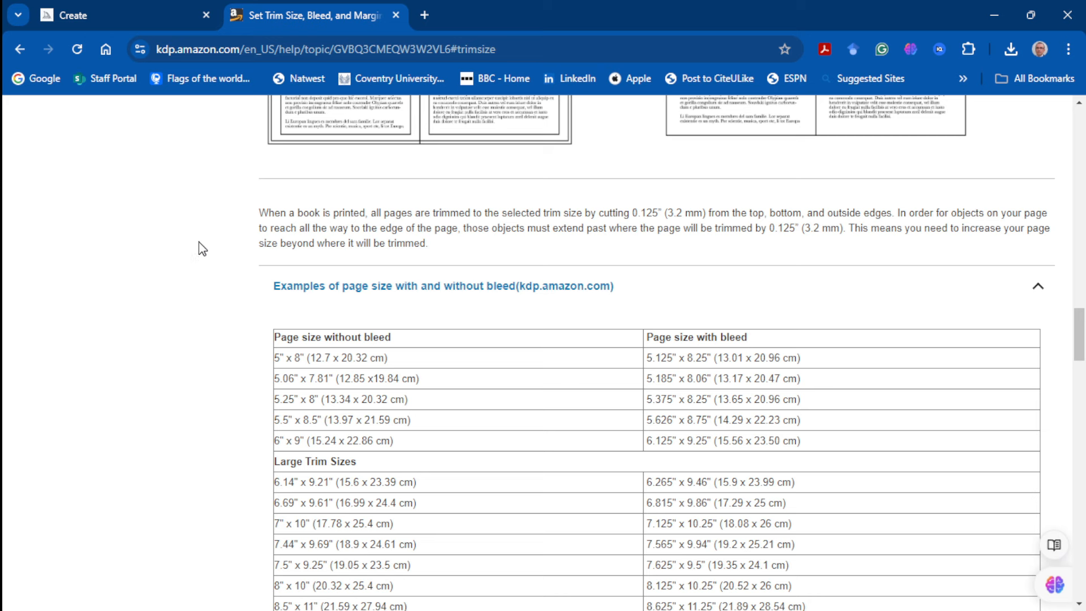
pyautogui.scroll(-3, 202, 251)
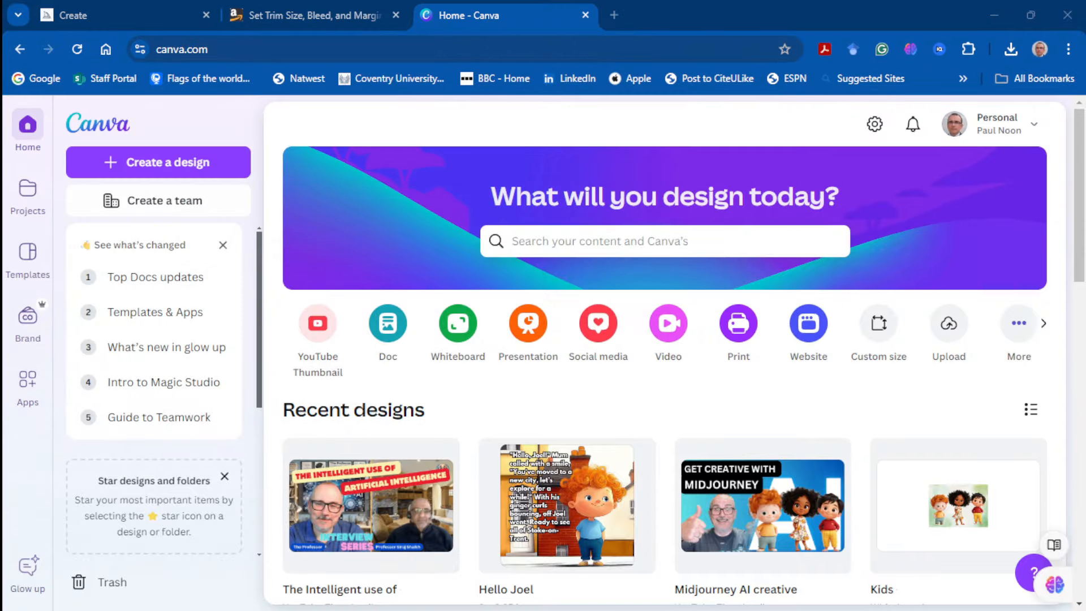
# Create a new custom-size design measuring 8.625 in wide by 8.75 in high
pyautogui.click(189, 162)
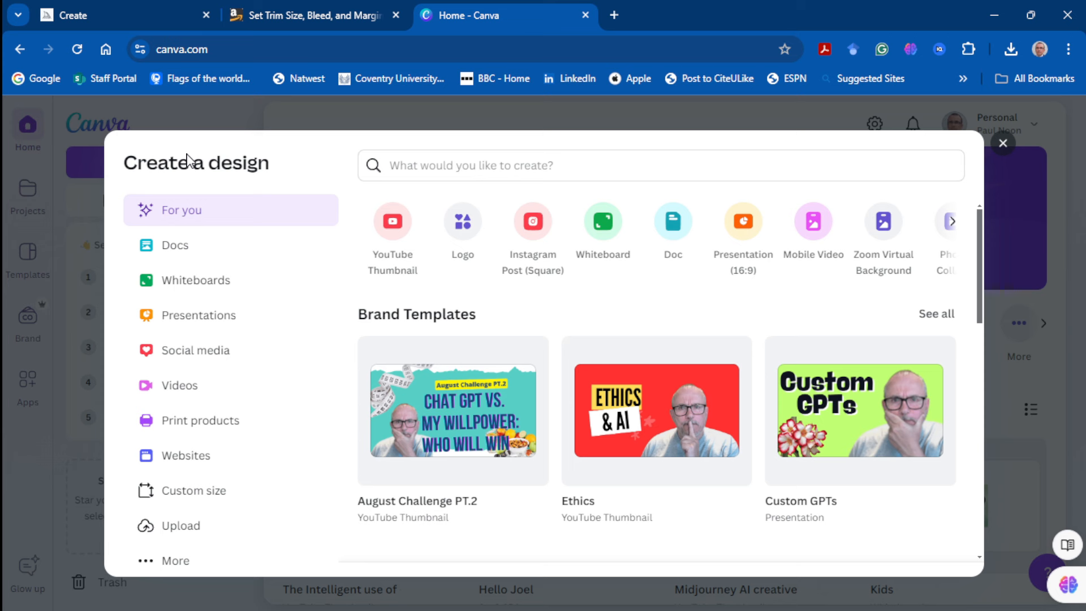
pyautogui.click(180, 498)
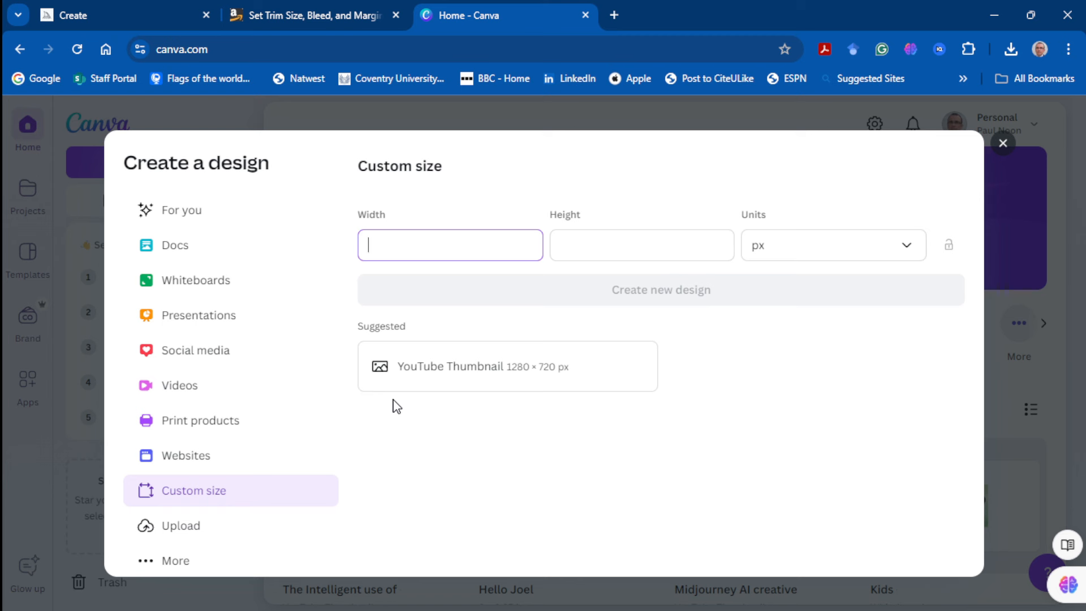
pyautogui.click(909, 247)
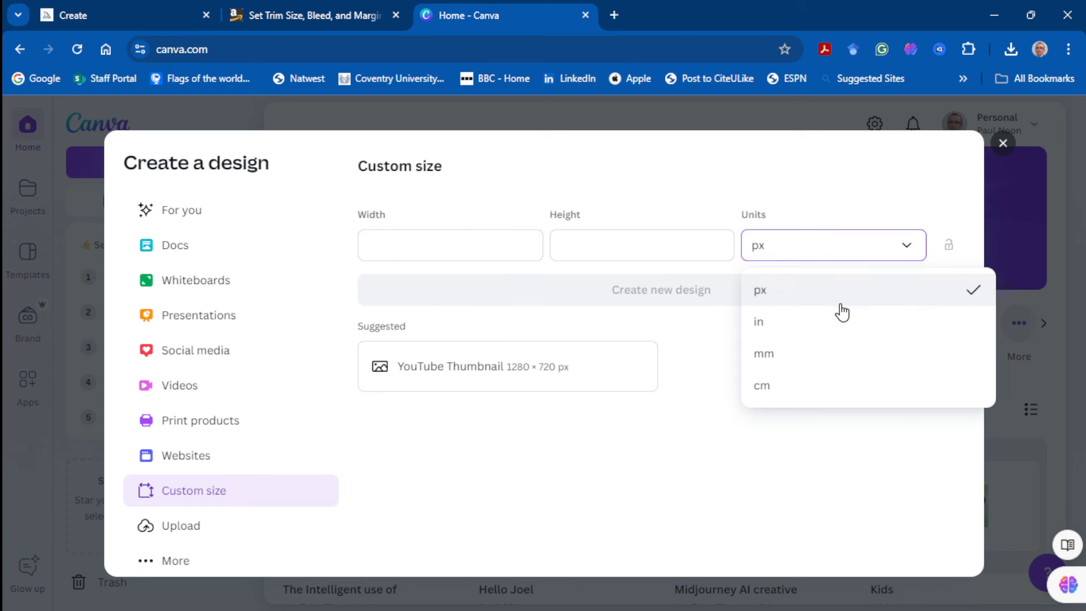
pyautogui.click(815, 321)
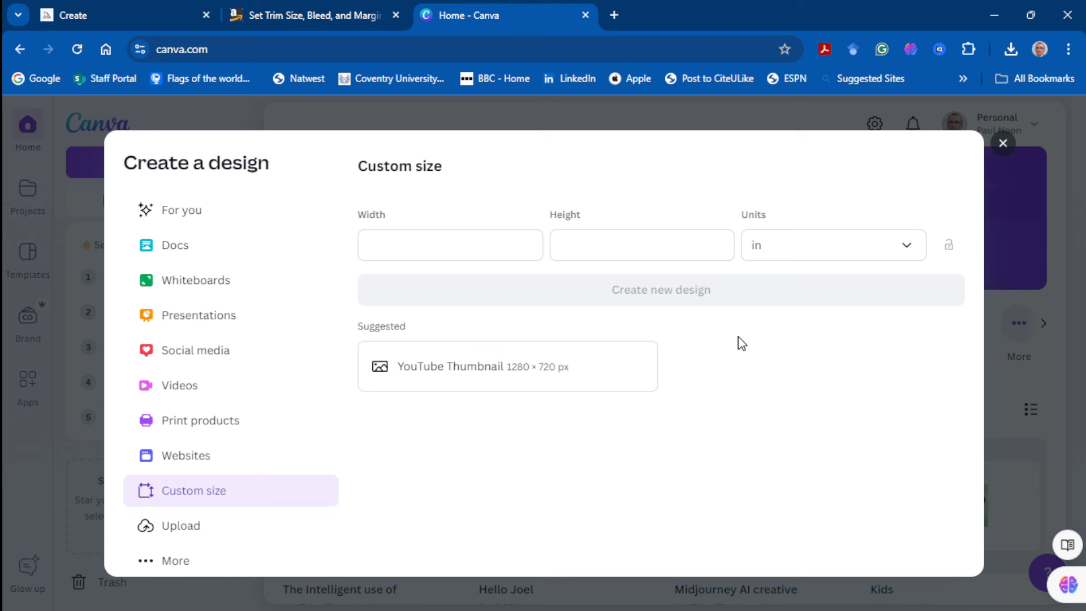
pyautogui.click(440, 245)
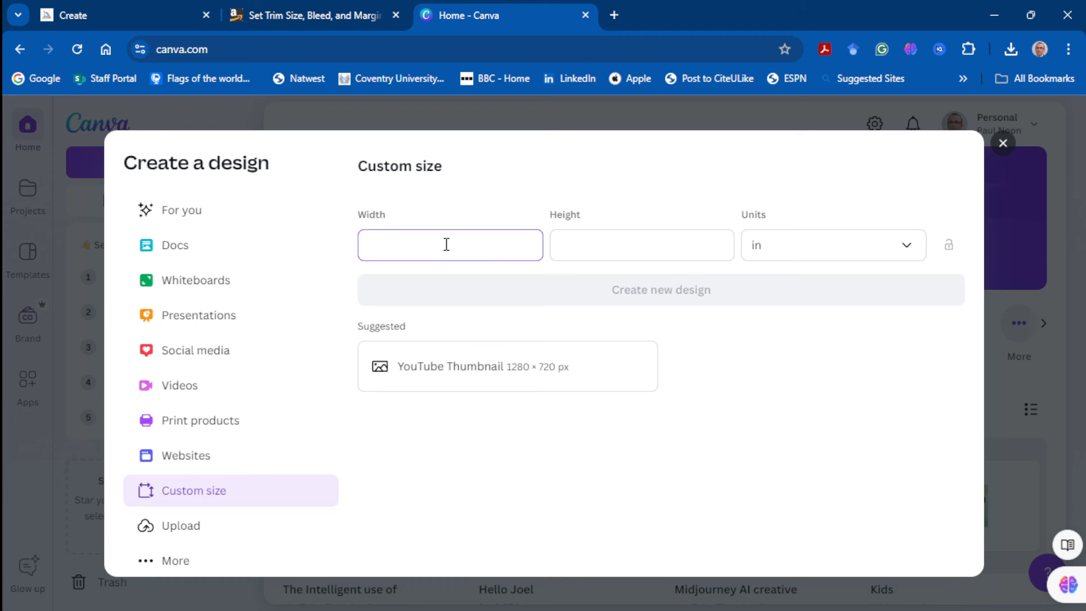
pyautogui.write('8.625')
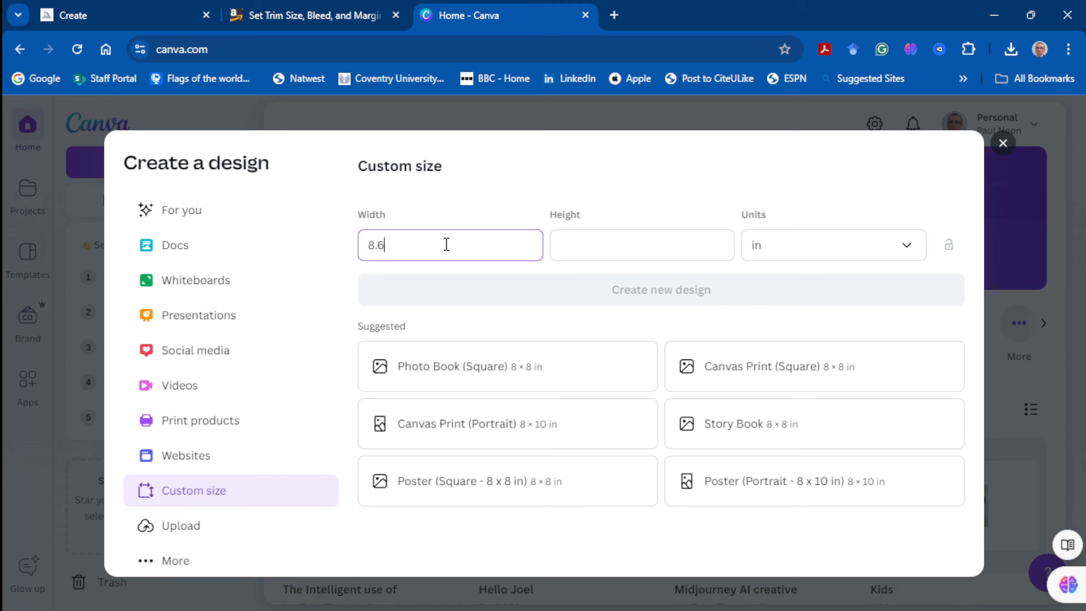
pyautogui.click(567, 245)
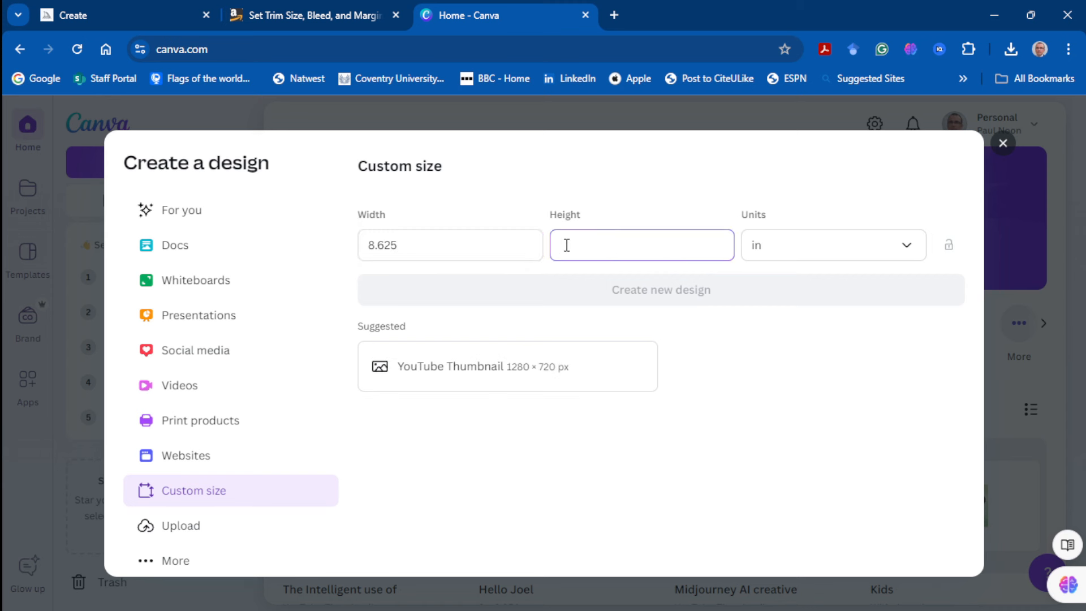
pyautogui.write('8.75')
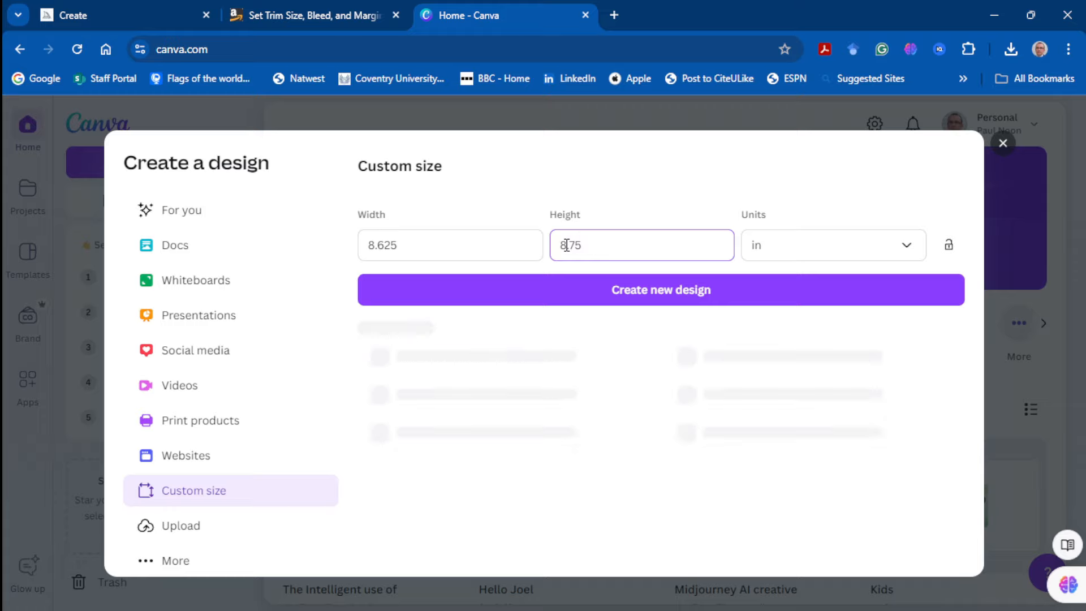
pyautogui.click(601, 297)
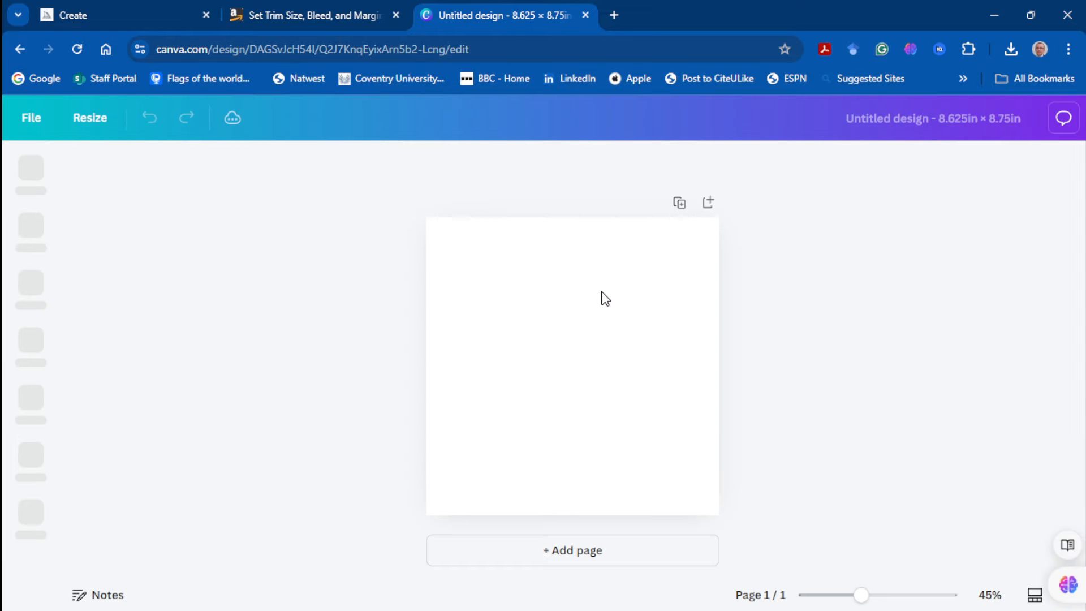
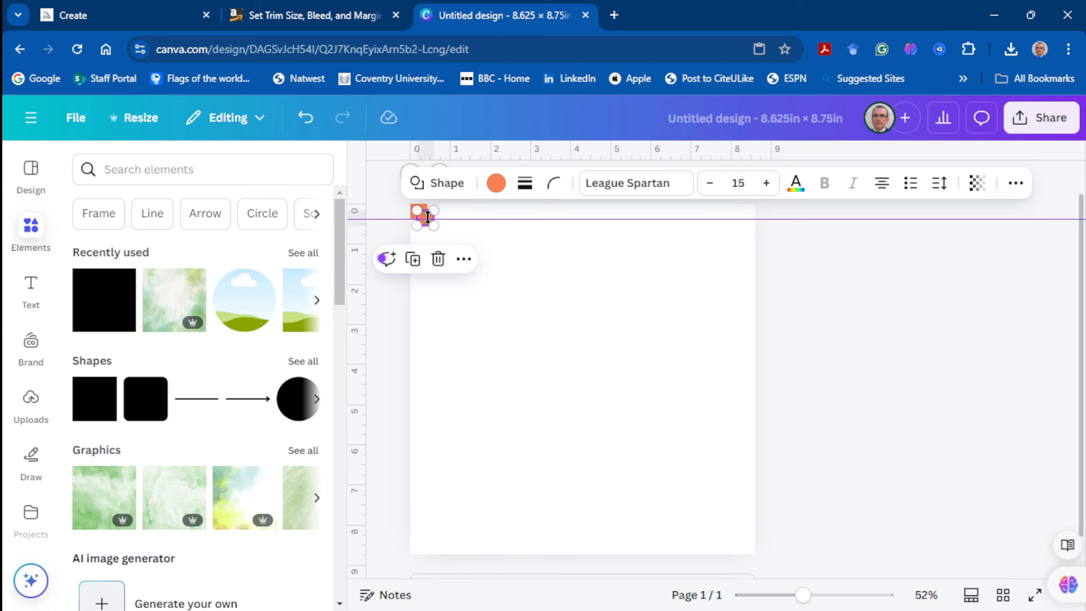
# Move the duplicate orange square to the page's bottom edge and place a horizontal guide along the square's upper side
pyautogui.click(425, 218)
pyautogui.moveTo(428, 222); pyautogui.dragTo(544, 546)
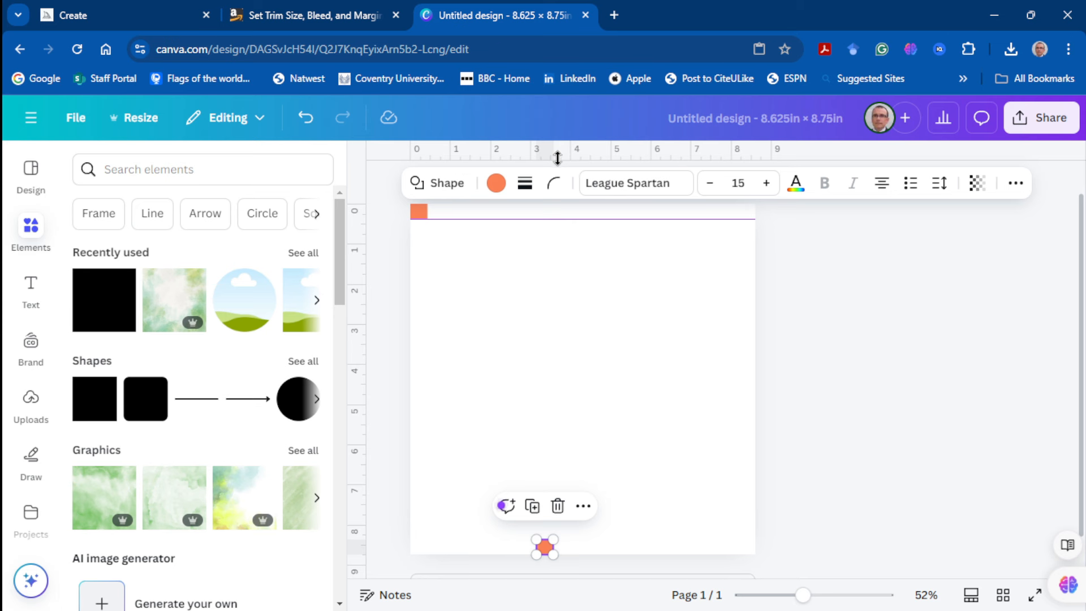
pyautogui.moveTo(557, 159); pyautogui.dragTo(546, 539)
pyautogui.click(657, 465)
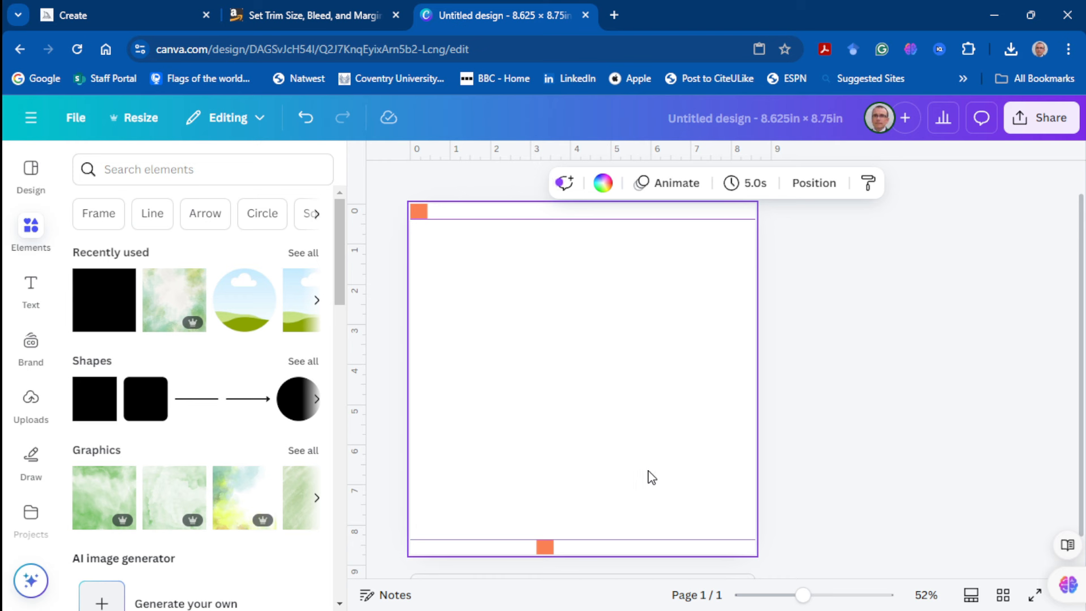
# Duplicate the bottom square onto the page's left edge and place a vertical guide along its inner side, at about 0.43 in
pyautogui.click(545, 546)
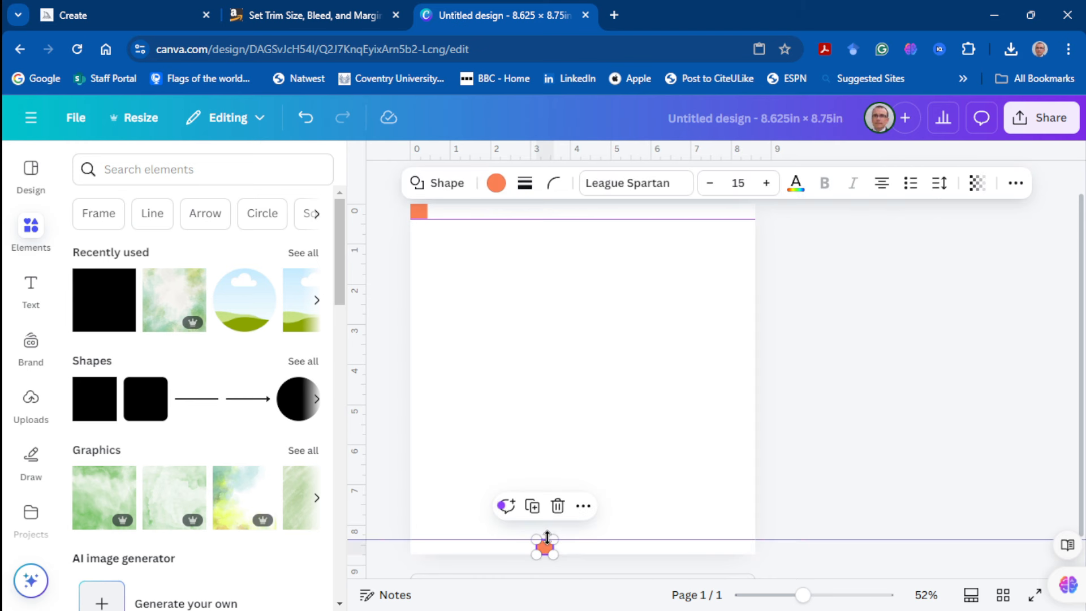
pyautogui.click(532, 506)
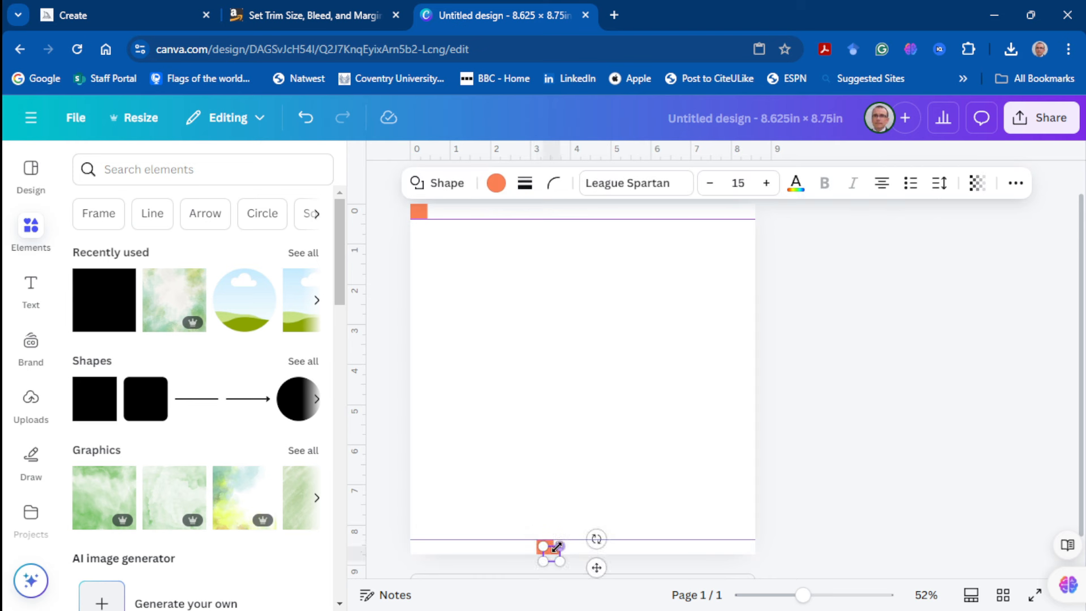
pyautogui.moveTo(597, 568); pyautogui.dragTo(468, 381)
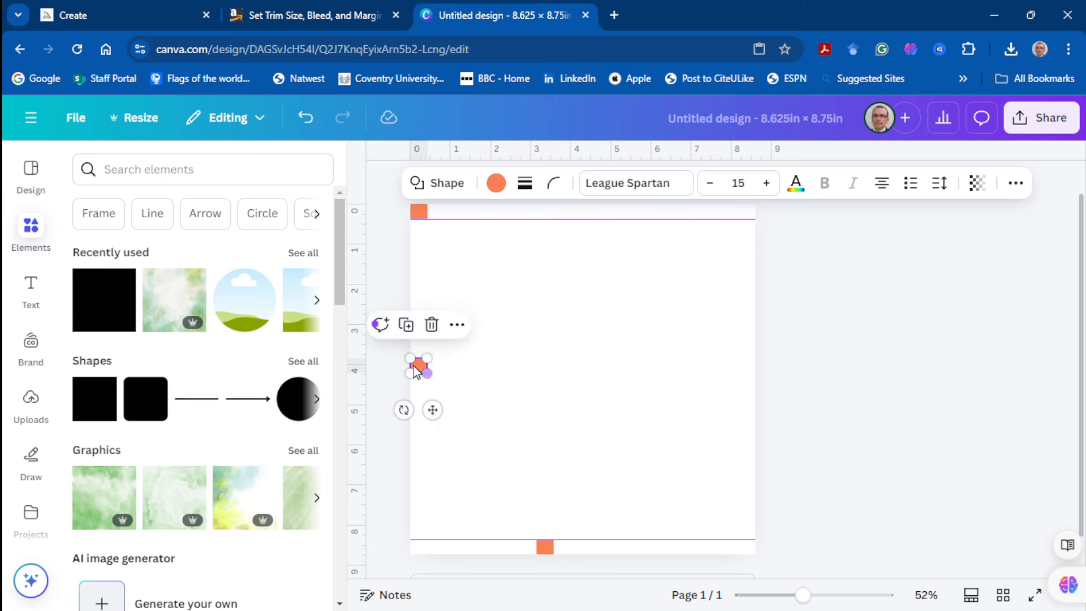
pyautogui.moveTo(363, 365); pyautogui.dragTo(427, 368)
# Duplicate the left square onto the page's right edge, level with the original, and place a vertical guide along its inner side
pyautogui.click(419, 368)
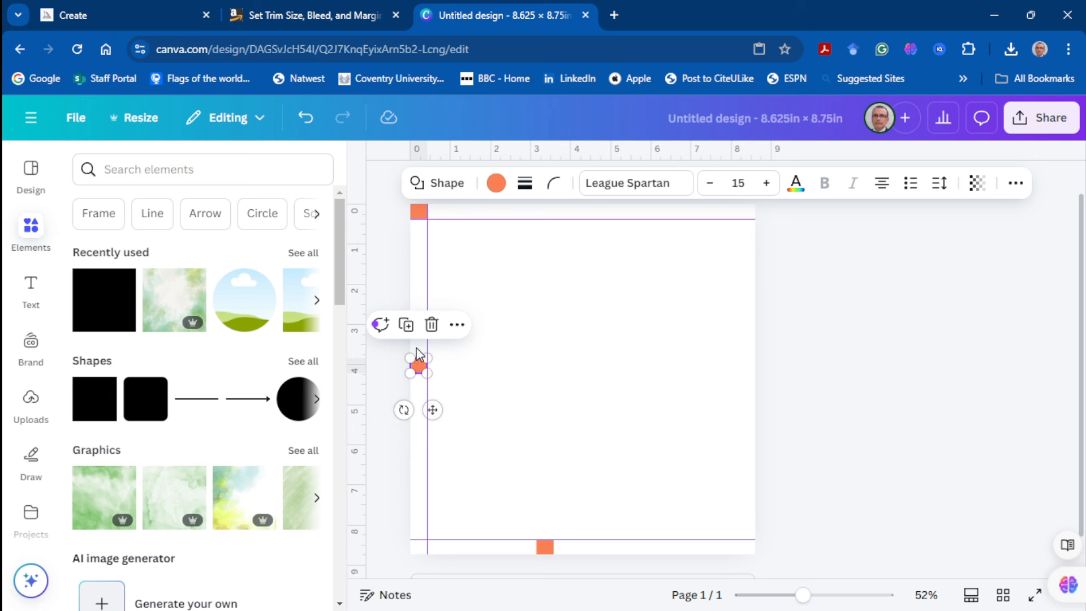
pyautogui.click(406, 325)
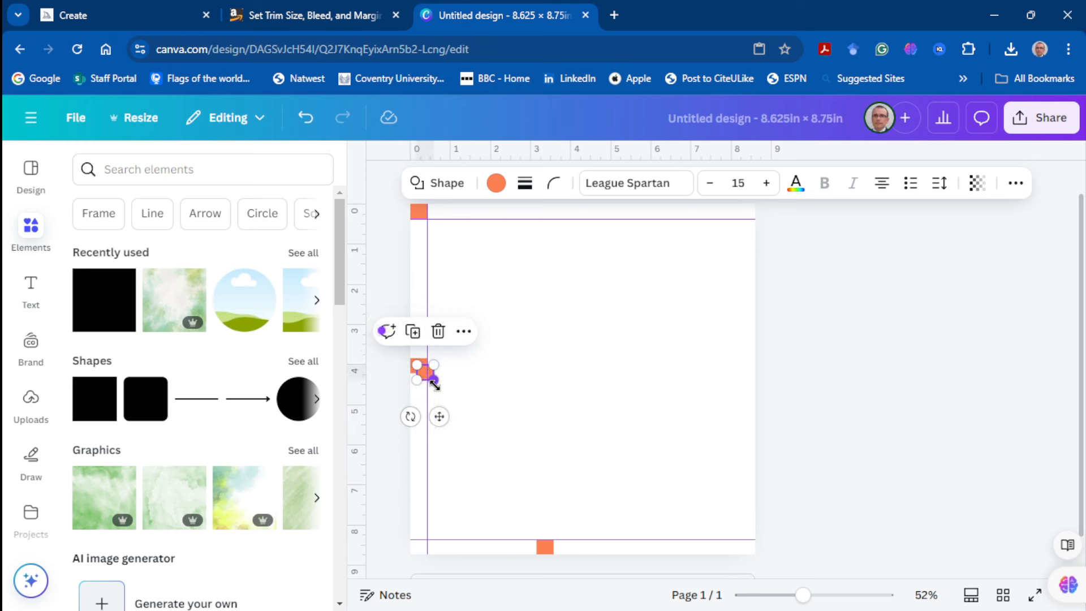
pyautogui.moveTo(439, 416); pyautogui.dragTo(762, 413)
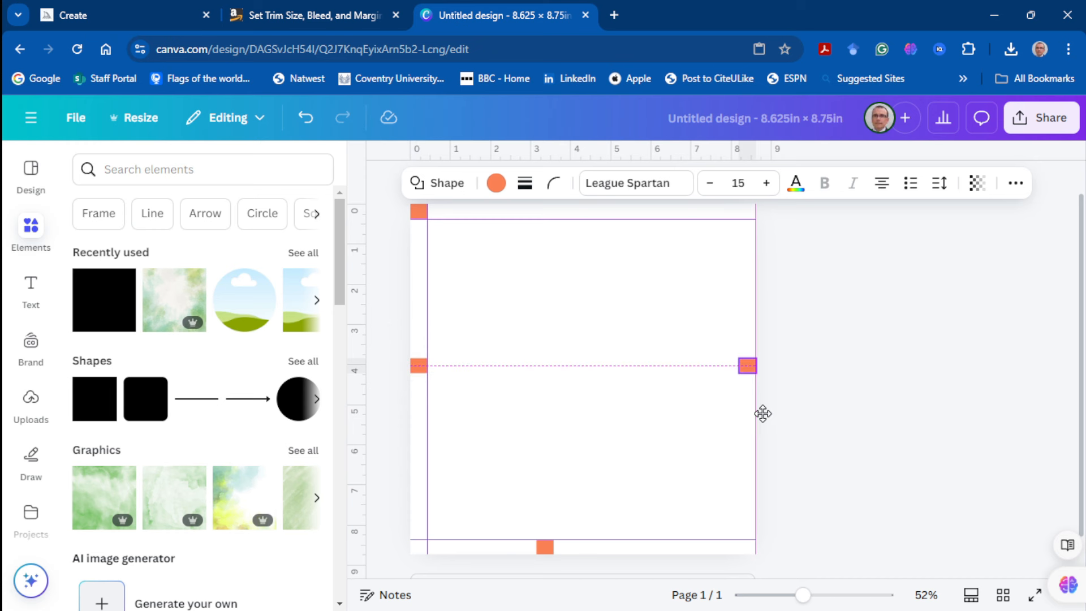
pyautogui.moveTo(361, 364); pyautogui.dragTo(735, 363)
pyautogui.click(684, 391)
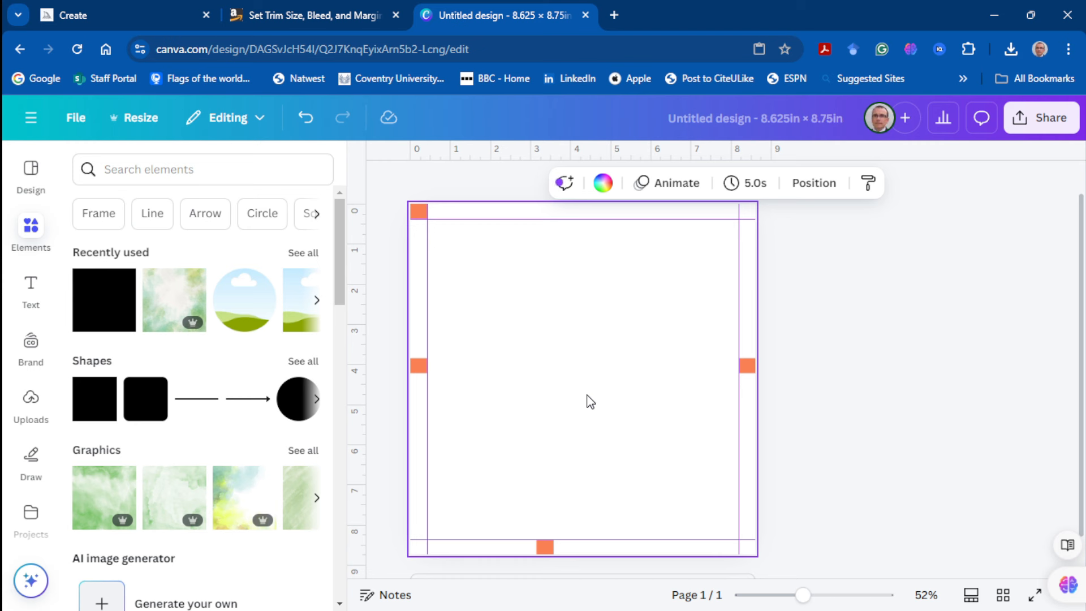
# Delete the four orange spacer squares from the page, keeping the margin guides
pyautogui.click(420, 213)
pyautogui.click(431, 251)
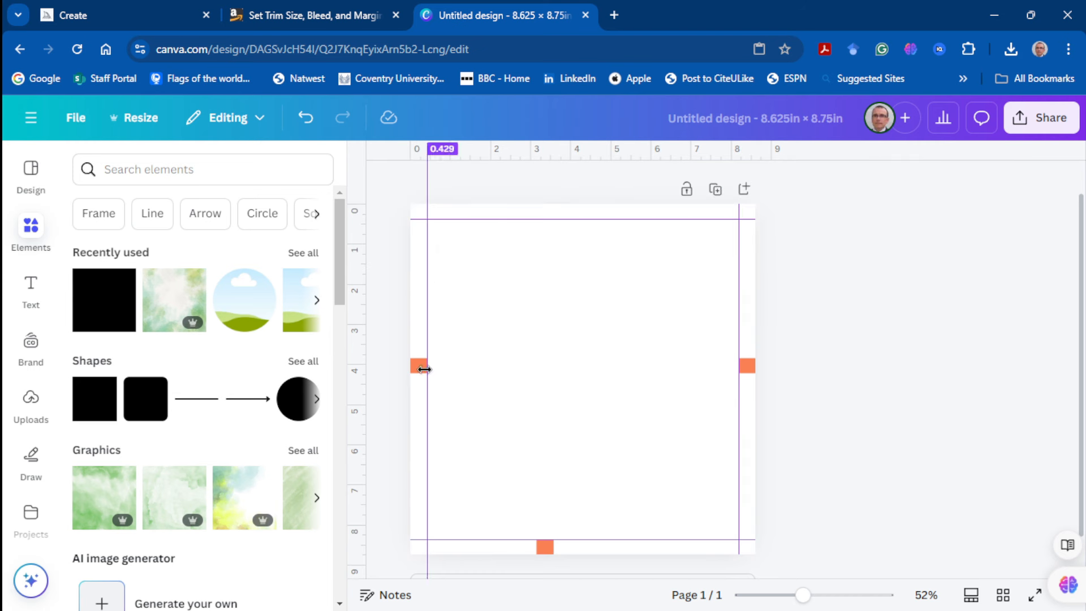
pyautogui.click(418, 366)
pyautogui.click(432, 325)
pyautogui.click(550, 547)
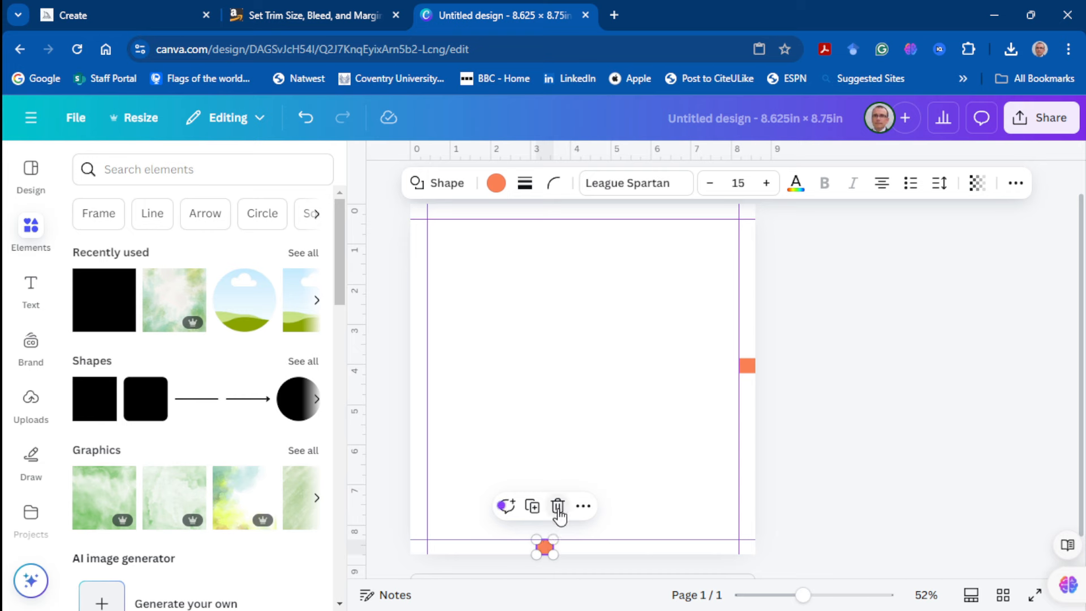
pyautogui.click(555, 505)
pyautogui.click(747, 368)
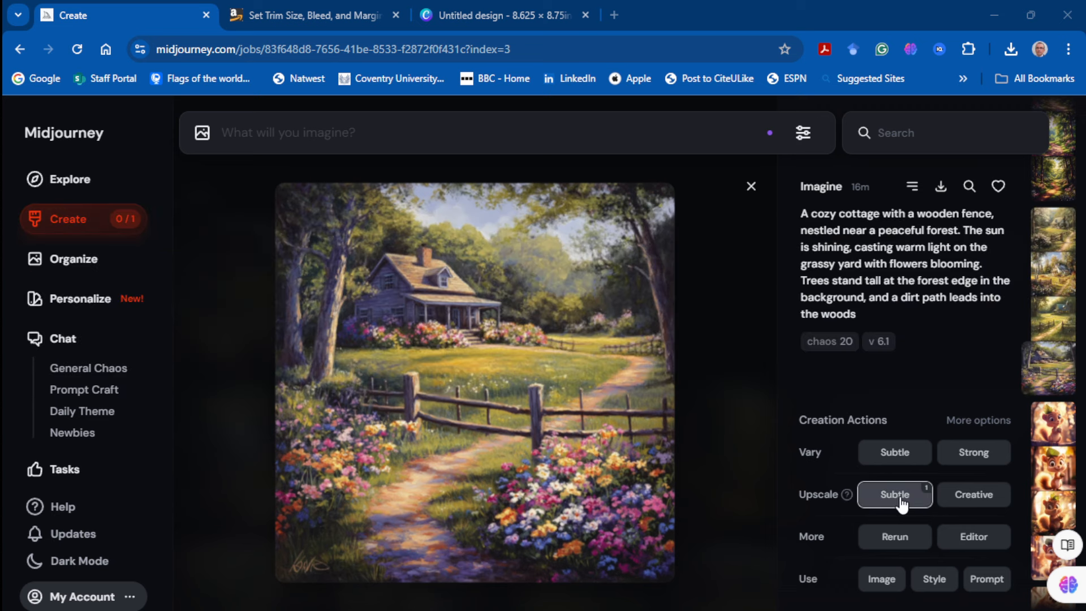
# In Midjourney, run a Subtle upscale on the cottage image and submit a 16:9 extension of it from the Editor
pyautogui.click(902, 504)
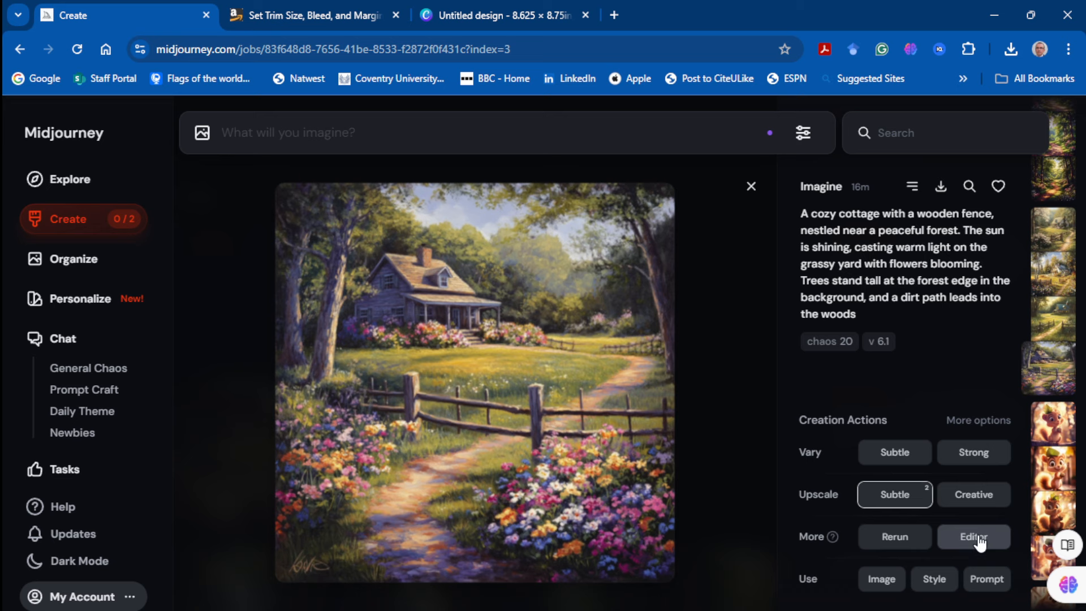
pyautogui.click(979, 539)
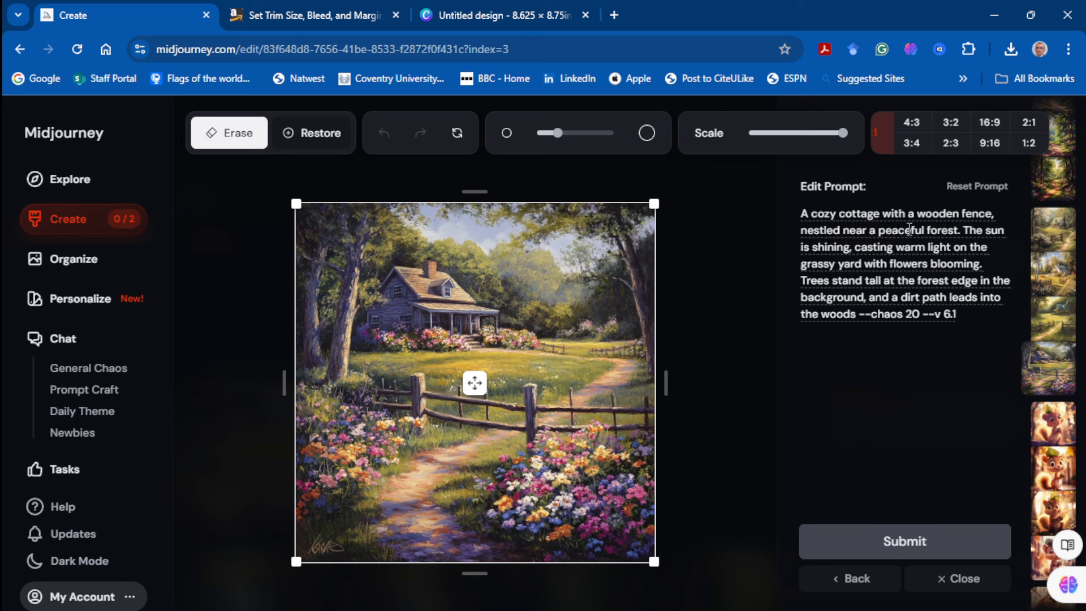
pyautogui.click(990, 122)
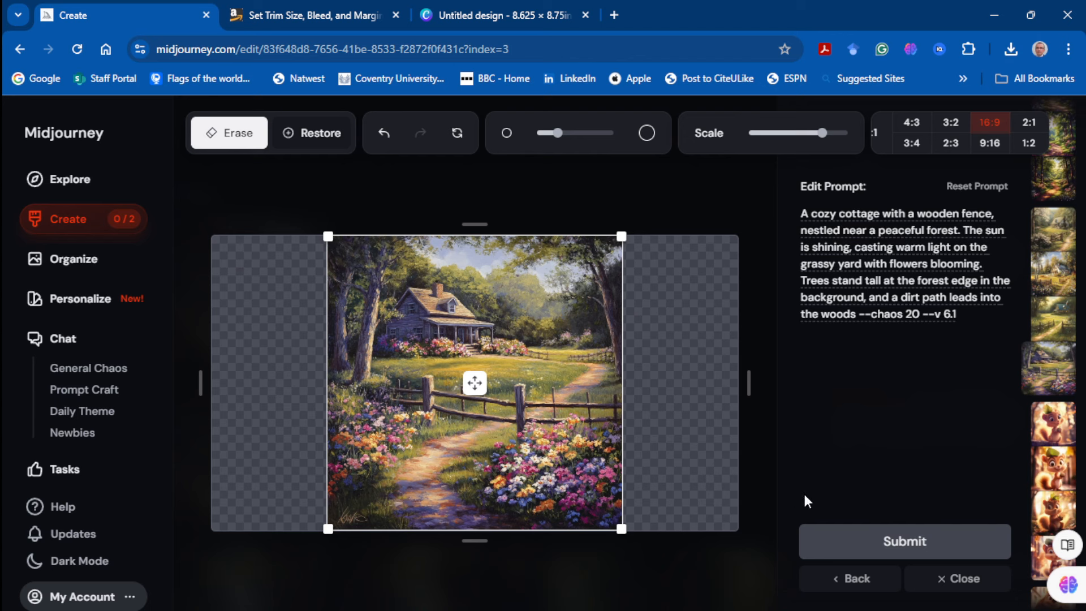
pyautogui.click(839, 540)
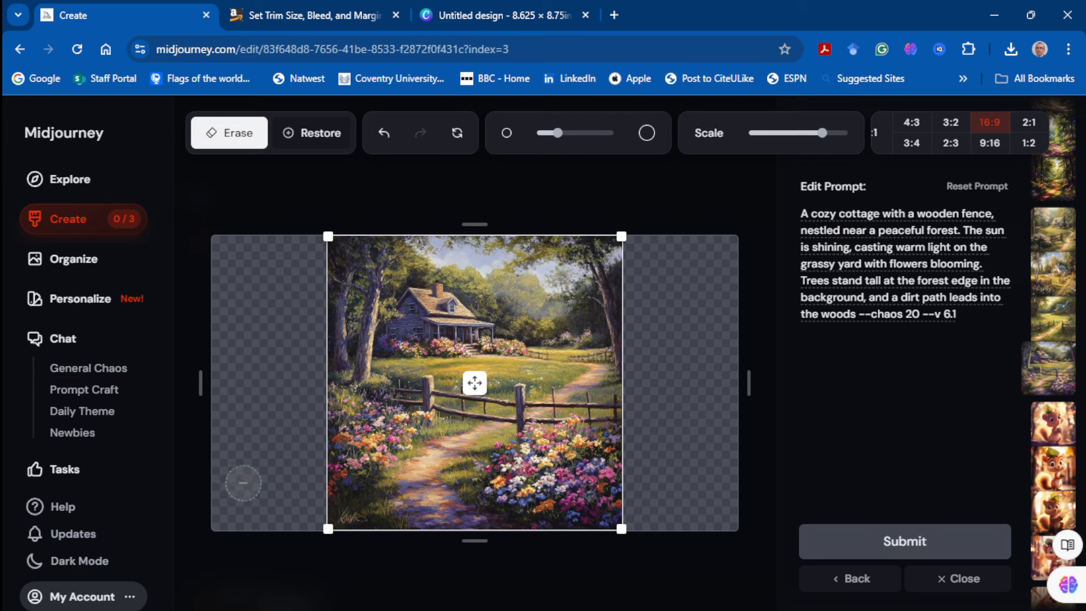
# Open the 16:9 cottage variation with the large white daisies, run a Subtle upscale and download the image
pyautogui.click(41, 226)
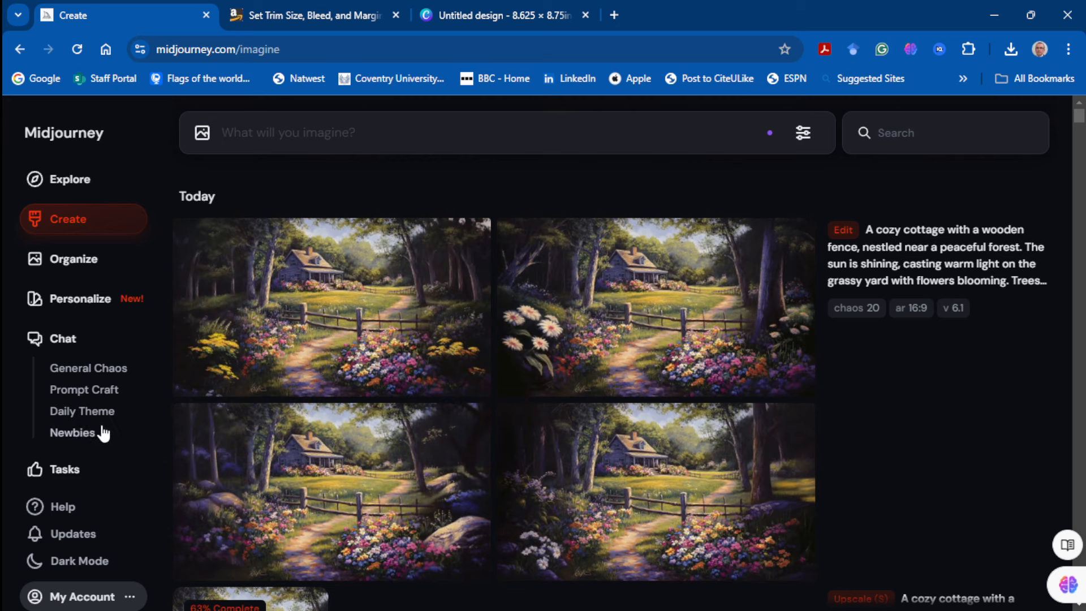
pyautogui.click(650, 324)
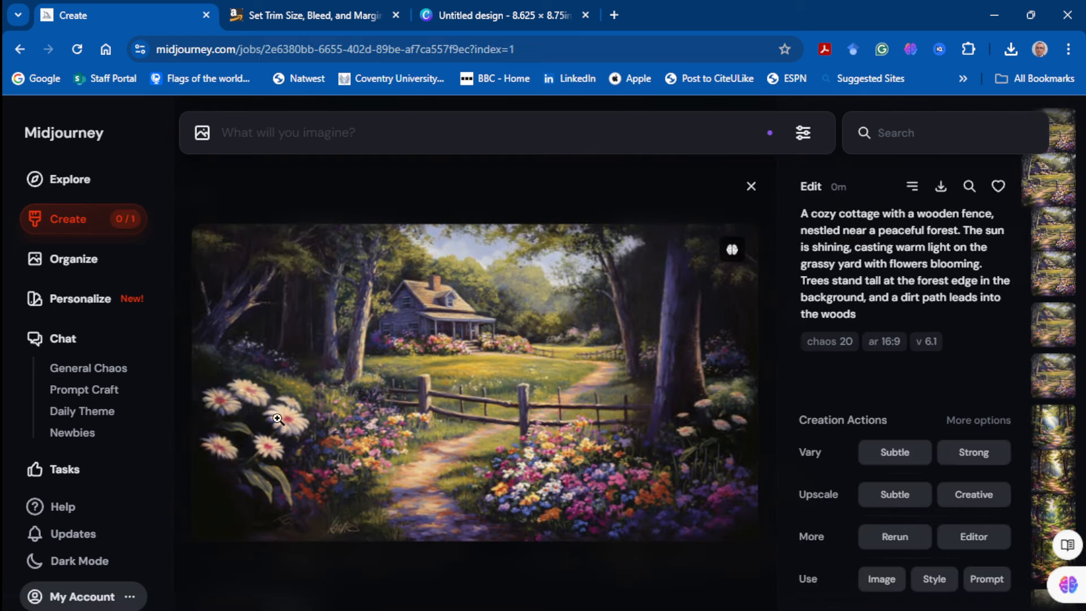
pyautogui.click(893, 494)
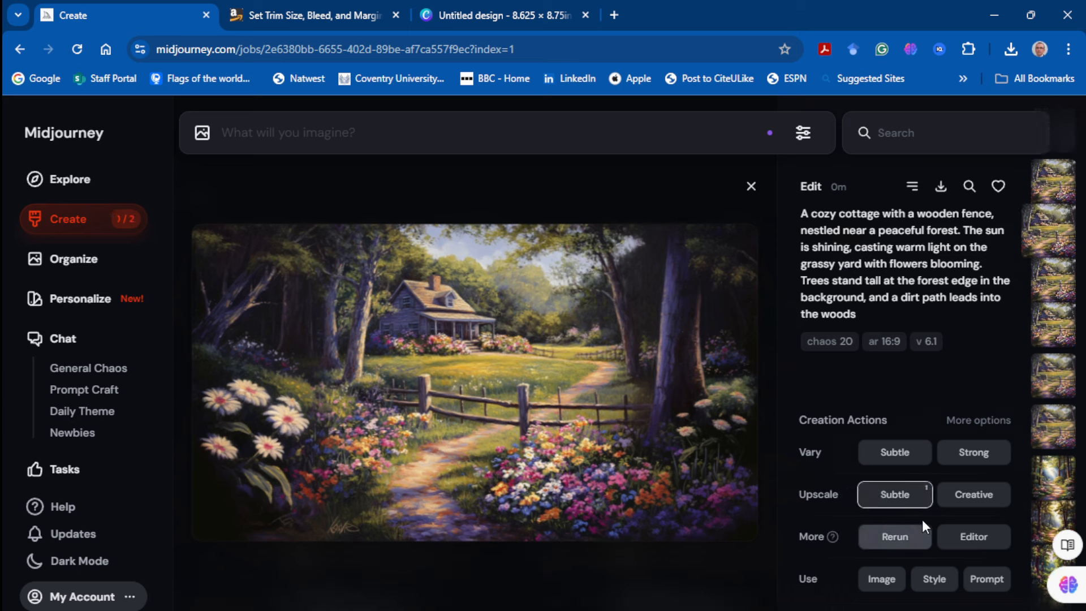
pyautogui.click(904, 503)
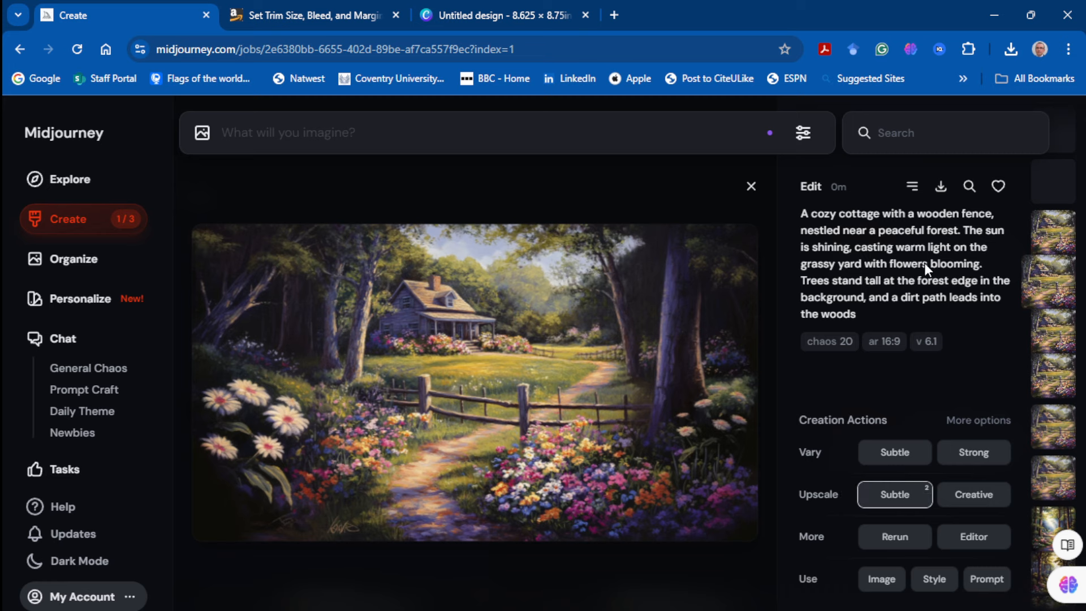
pyautogui.click(931, 192)
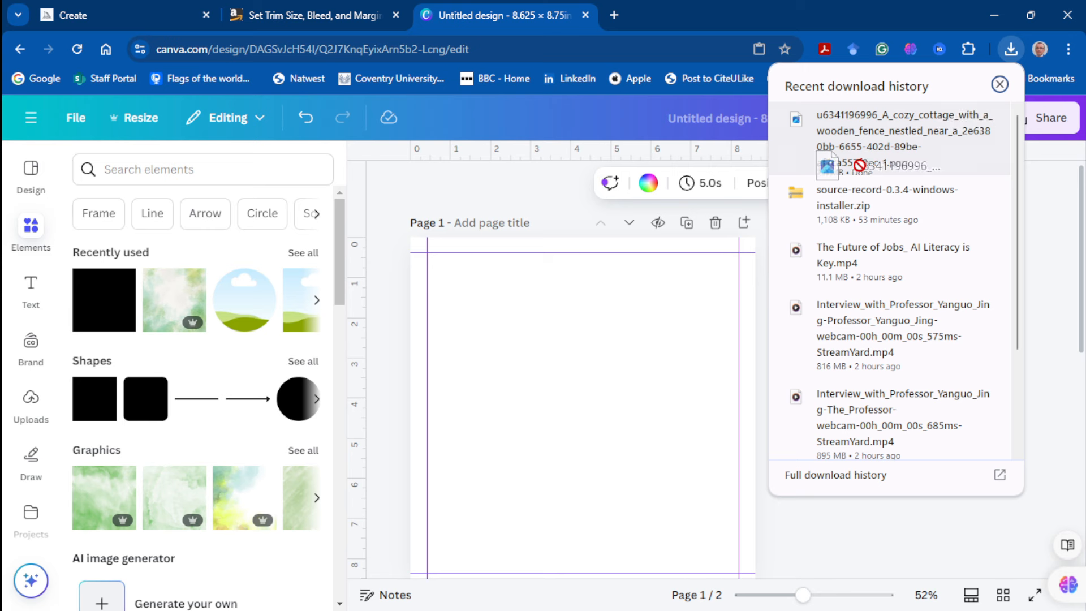
# In Canva, place the downloaded cottage image on page 1 and enlarge it to cover the page as a background
pyautogui.moveTo(906, 137); pyautogui.dragTo(562, 428)
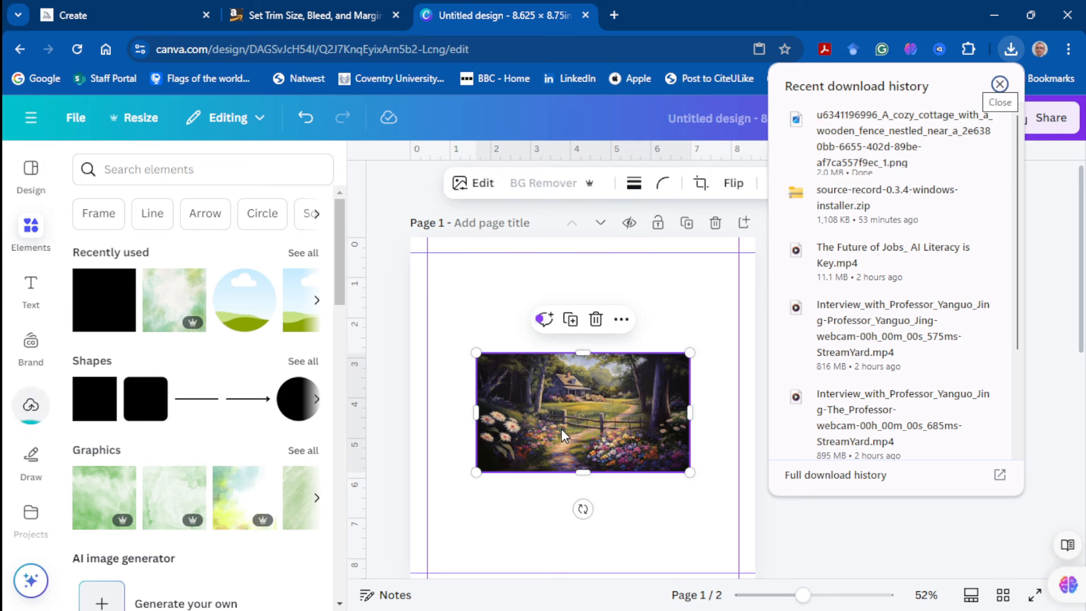
pyautogui.moveTo(573, 393); pyautogui.dragTo(508, 280)
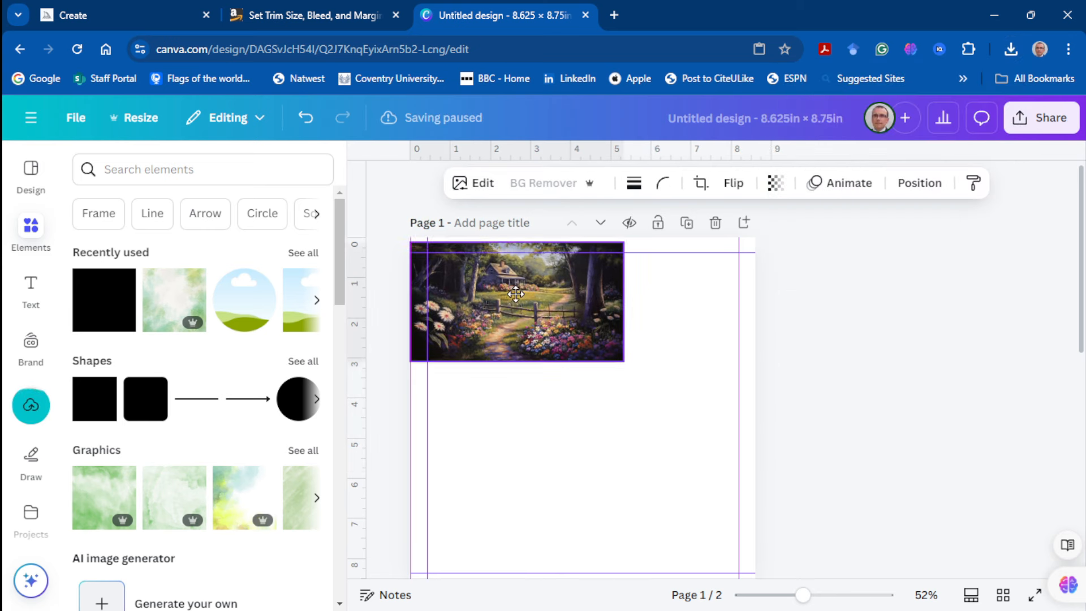
pyautogui.moveTo(623, 358); pyautogui.dragTo(813, 597)
pyautogui.moveTo(638, 492); pyautogui.dragTo(629, 572)
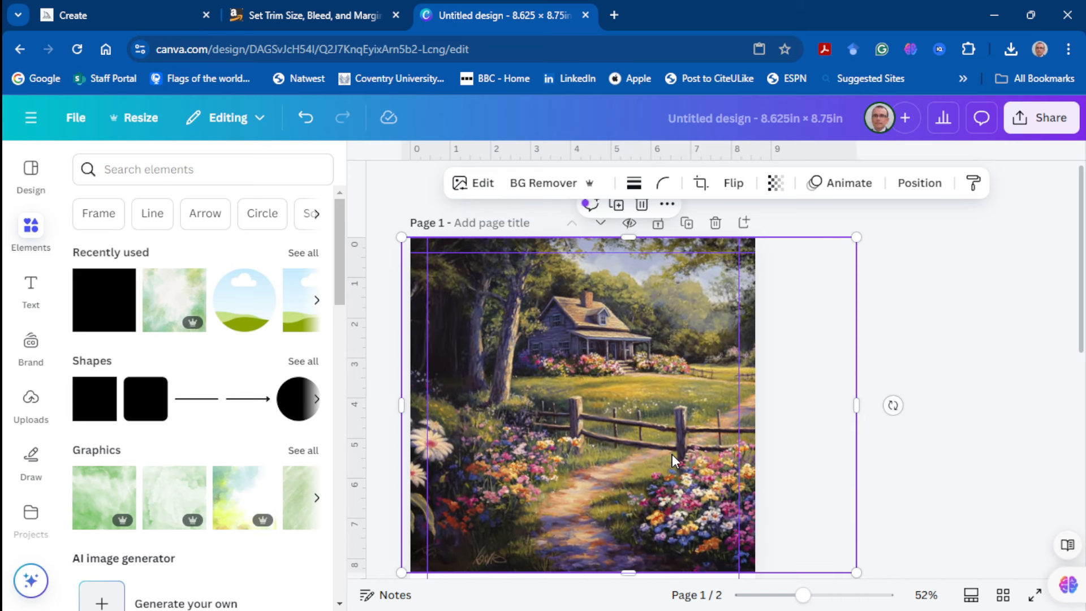
pyautogui.click(793, 320)
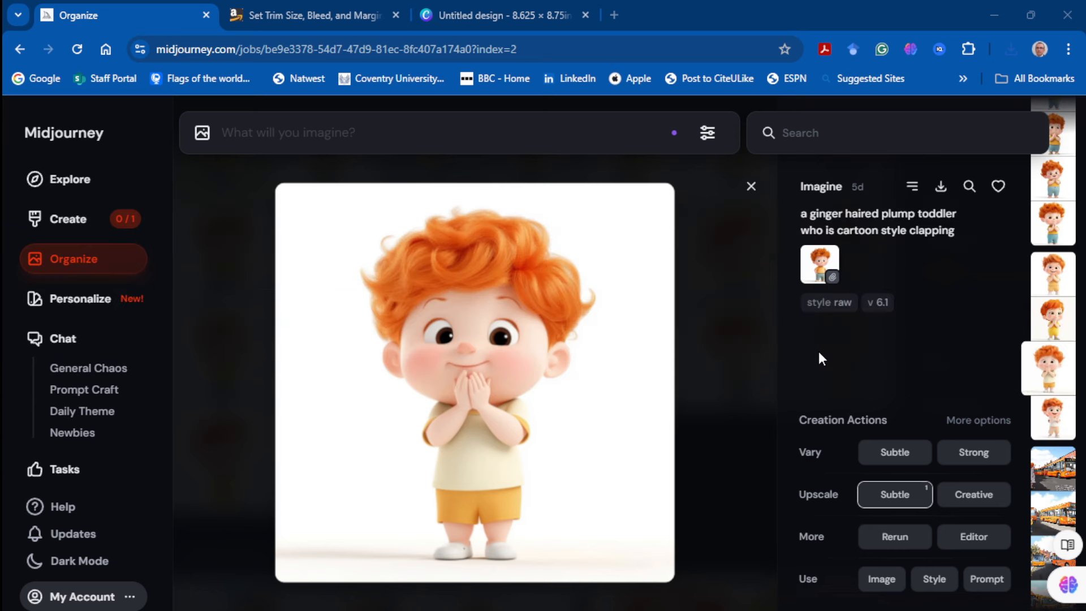
# In the Midjourney archive, open the clapping ginger-haired toddler in the cream top and yellow shorts and download the image
pyautogui.click(751, 187)
pyautogui.scroll(5, 615, 417)
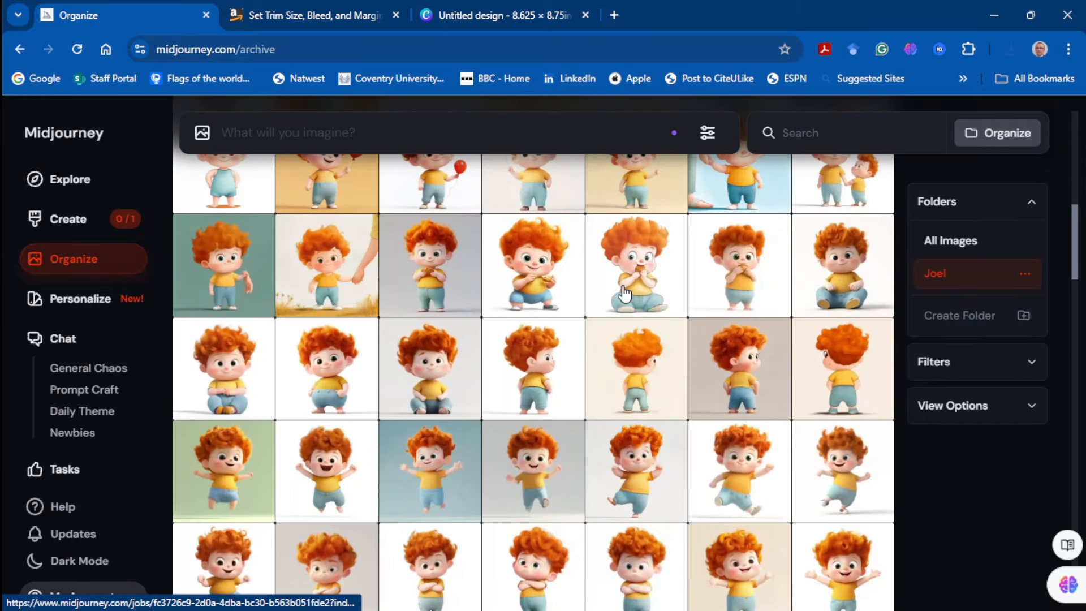
pyautogui.scroll(-5, 465, 426)
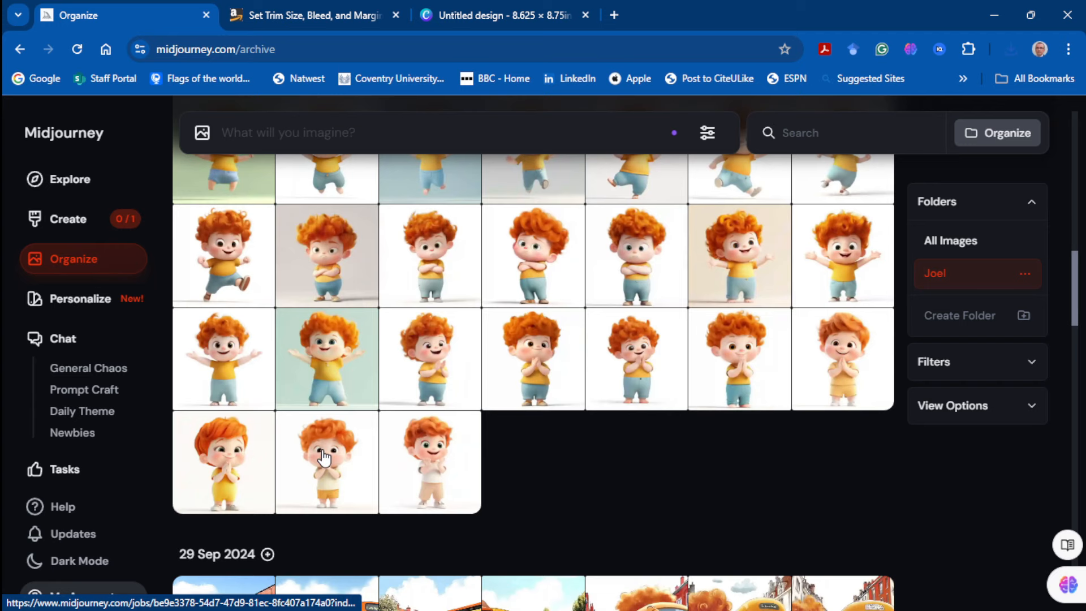
pyautogui.click(322, 459)
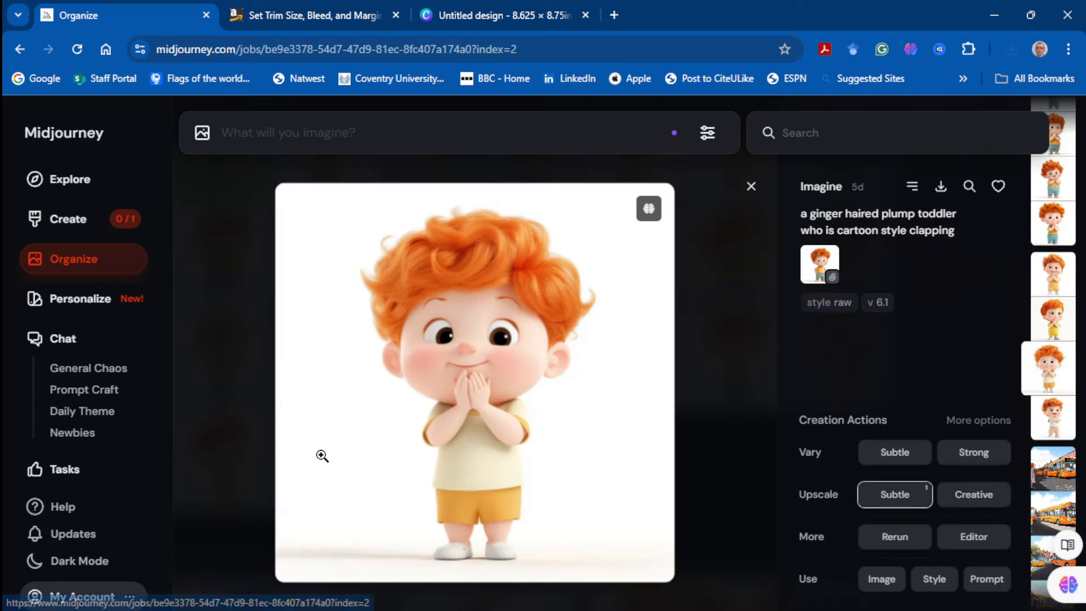
pyautogui.click(940, 186)
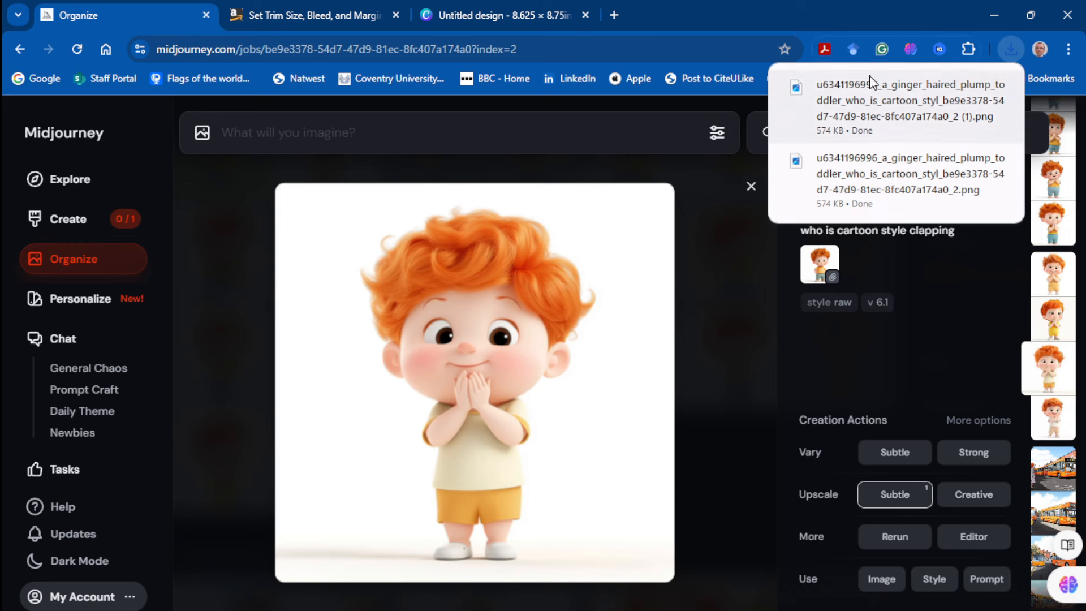
# Switch to Canva and place the downloaded toddler image on page 1 over the cottage background
pyautogui.click(503, 17)
pyautogui.click(1009, 49)
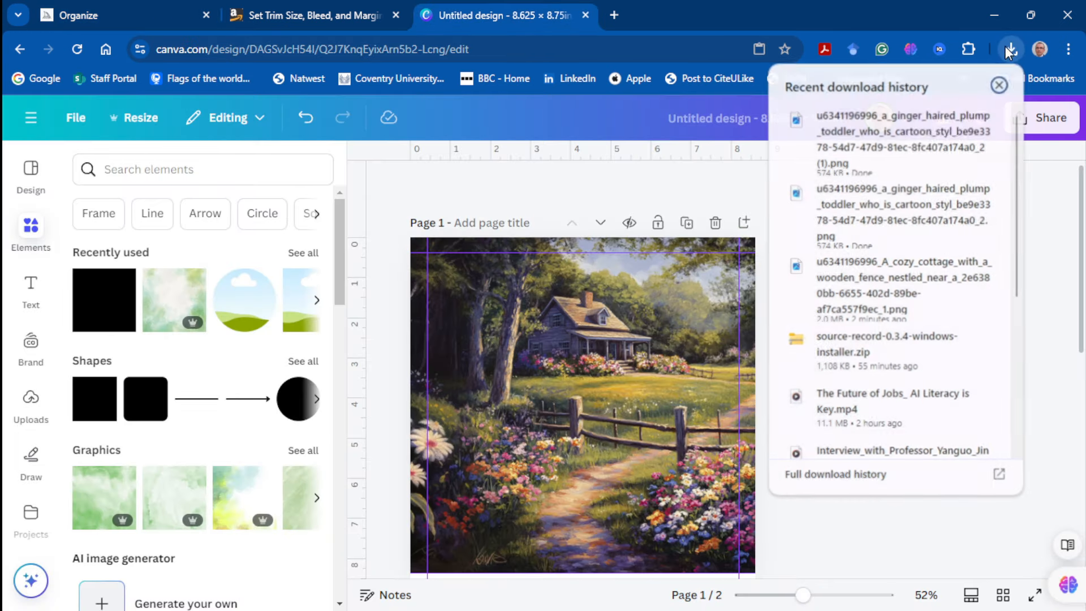
pyautogui.moveTo(916, 145); pyautogui.dragTo(527, 452)
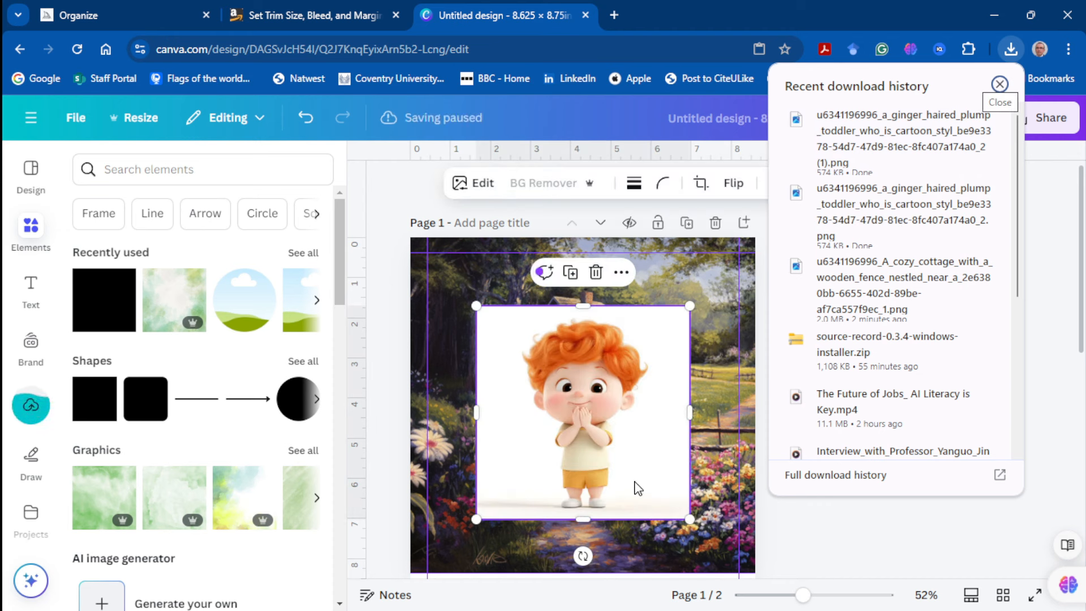
pyautogui.click(1001, 85)
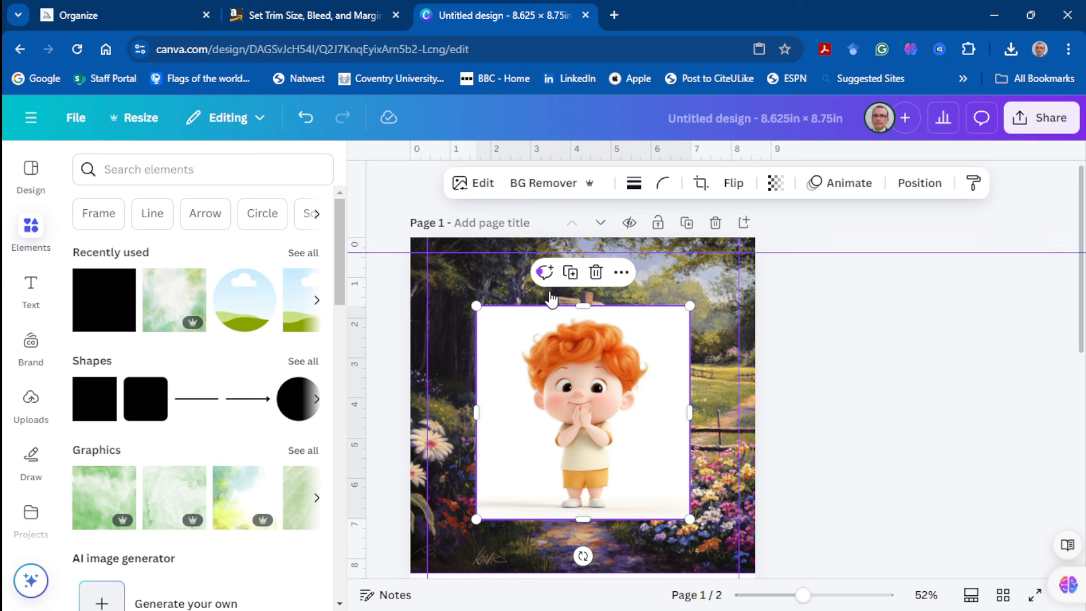
# Remove the toddler image's white background, shrink the boy and position him in front of the cottage near the fence
pyautogui.click(559, 190)
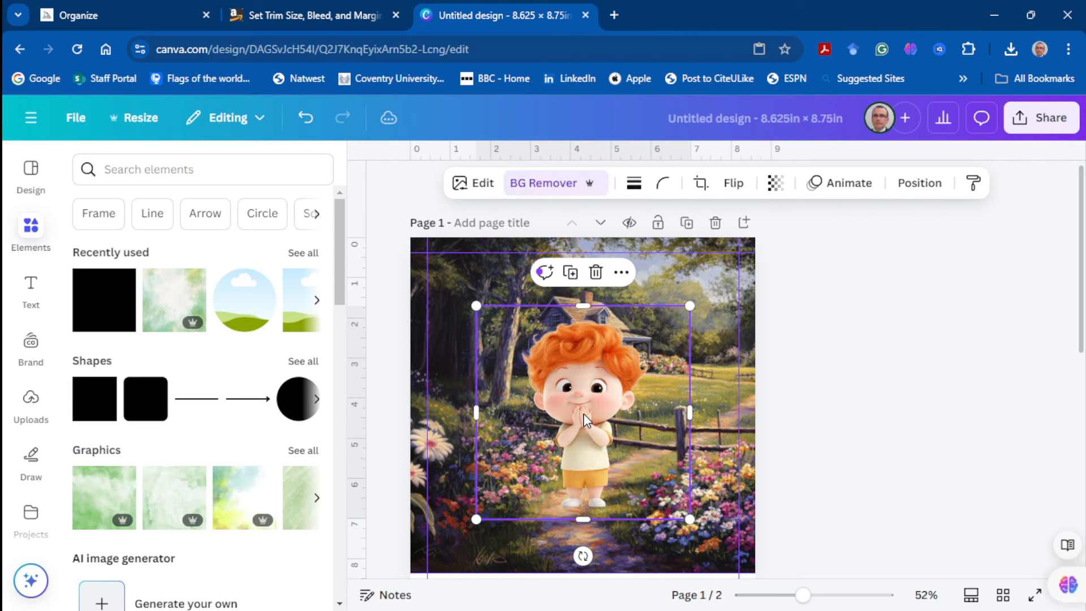
pyautogui.moveTo(586, 419); pyautogui.dragTo(581, 417)
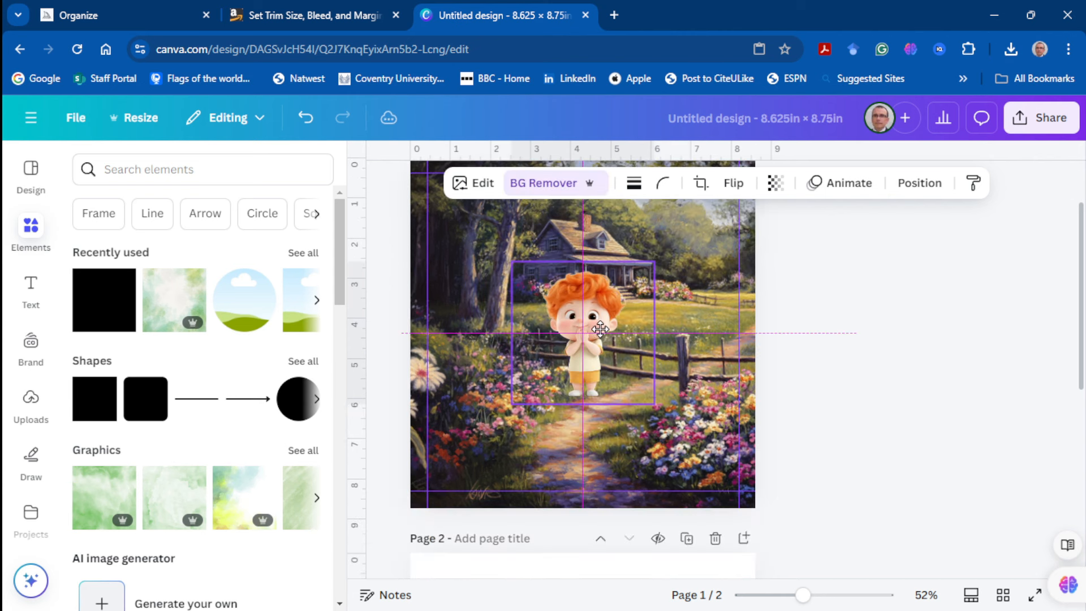
pyautogui.moveTo(598, 329); pyautogui.dragTo(598, 327)
pyautogui.click(710, 365)
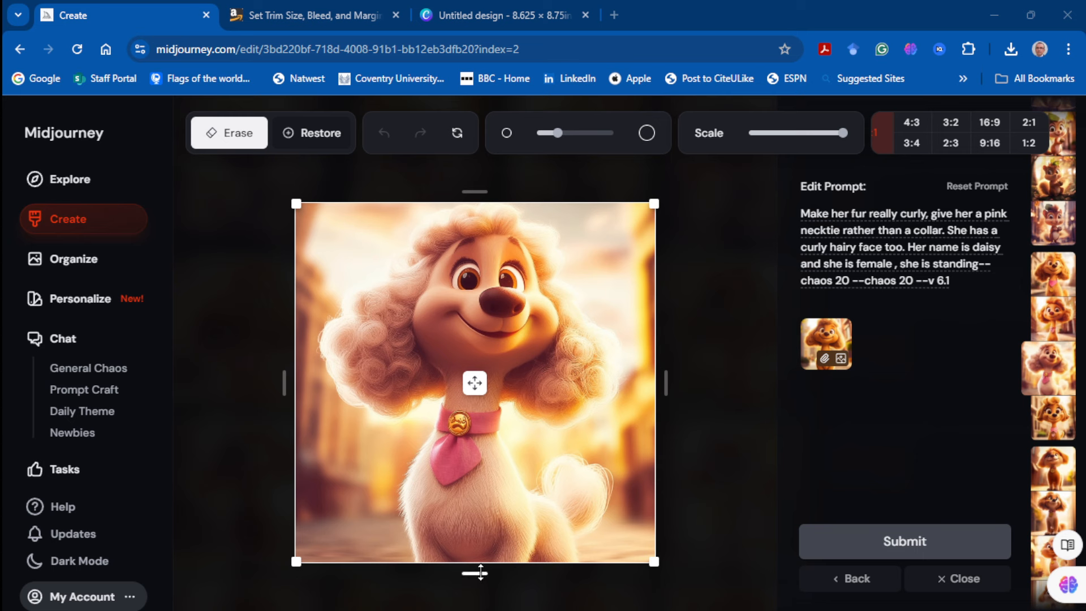
# In the Midjourney Editor, extend the canvas below the pink-necktie poodle, submit the edit and review the generated variations
pyautogui.moveTo(481, 574); pyautogui.dragTo(490, 550)
pyautogui.click(905, 542)
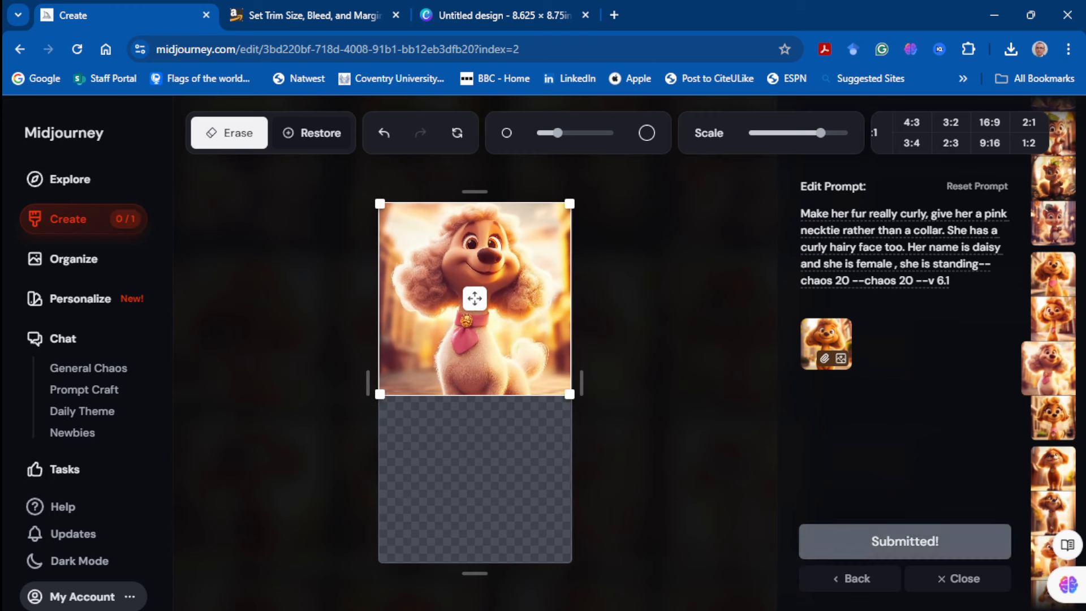
pyautogui.click(79, 221)
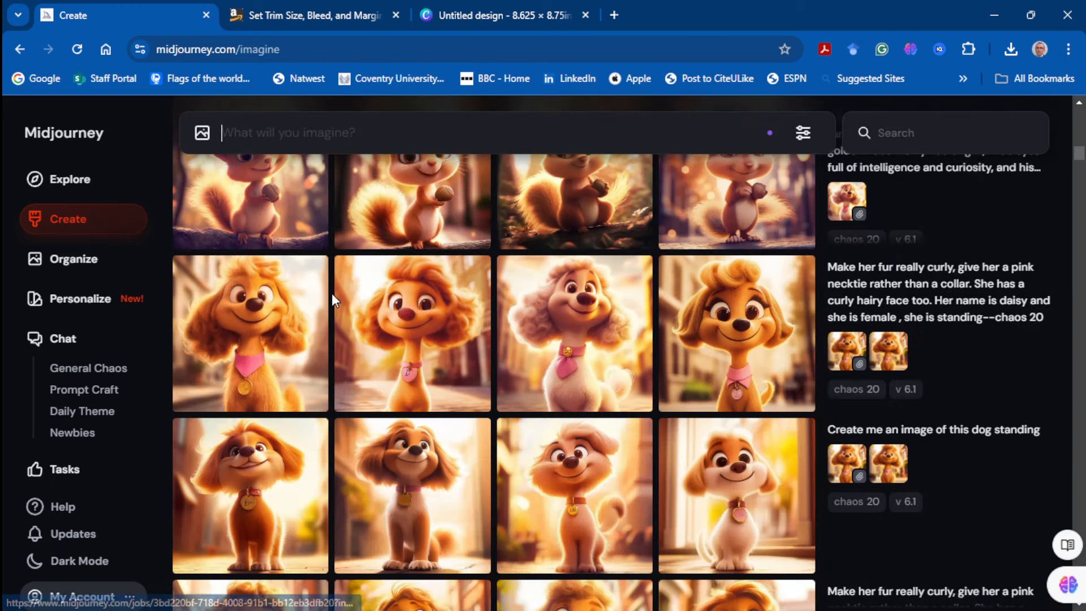
pyautogui.scroll(15, 329, 319)
pyautogui.scroll(10, 329, 323)
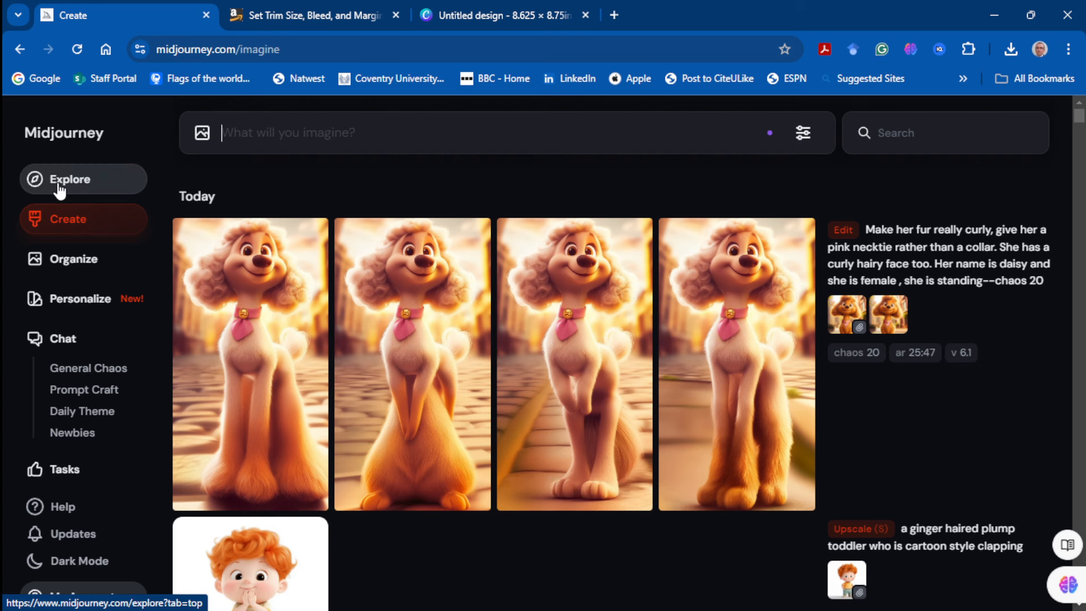
# Reopen the original seated pink-necktie poodle image in the Editor and extend its canvas downward by a smaller amount
pyautogui.scroll(-20, 317, 347)
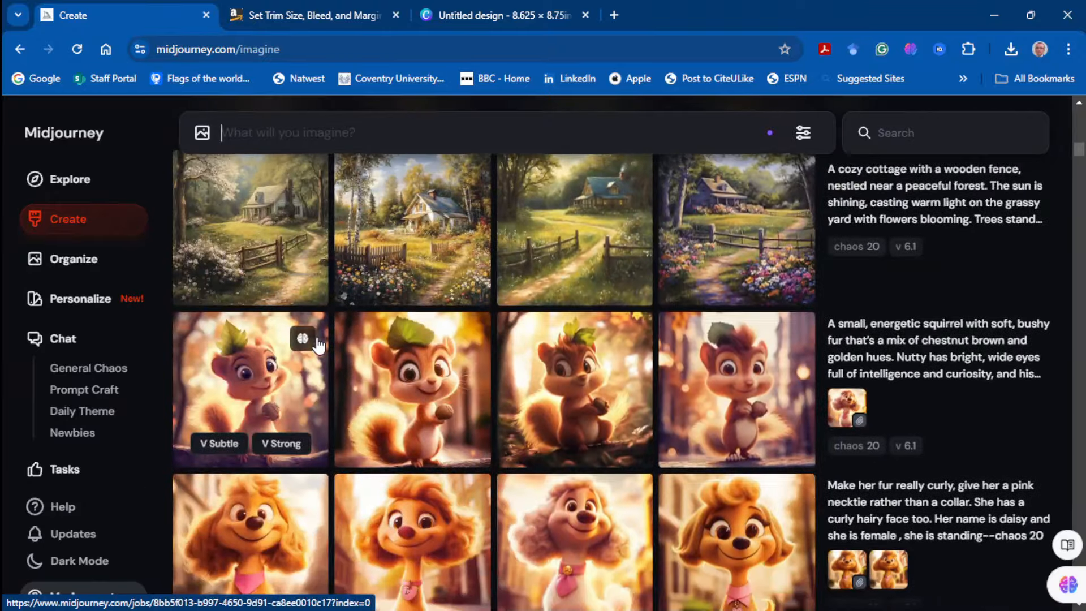
pyautogui.scroll(-7, 317, 342)
pyautogui.scroll(4, 317, 342)
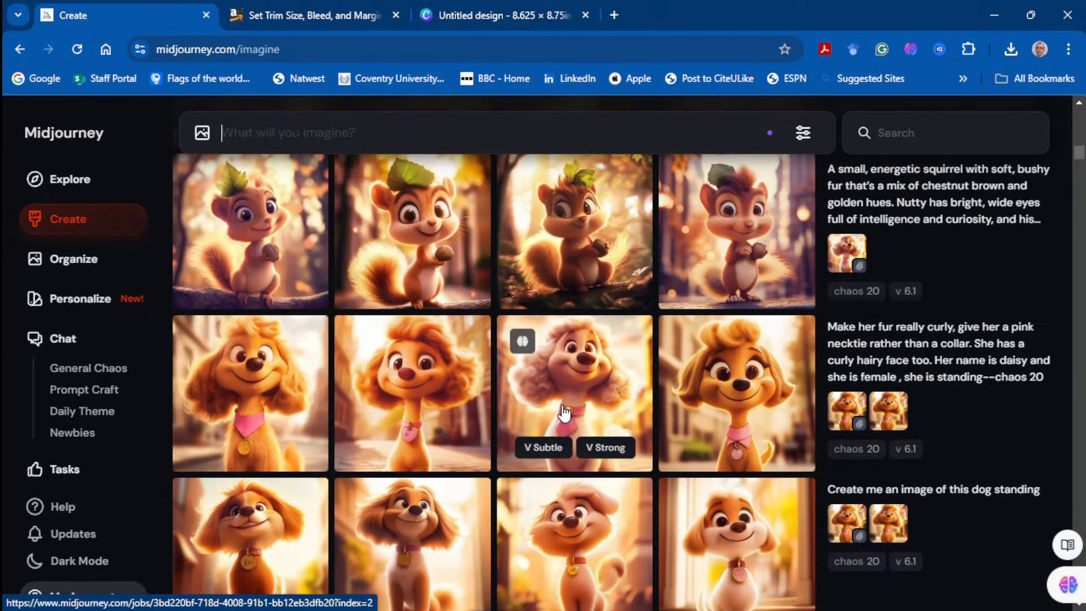
pyautogui.click(564, 413)
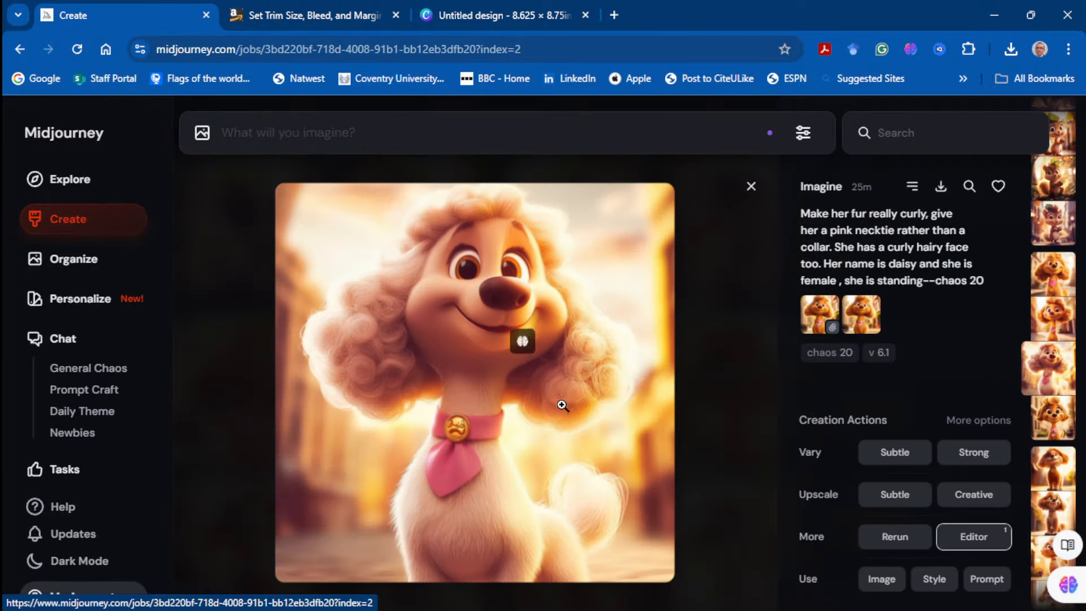
pyautogui.click(881, 579)
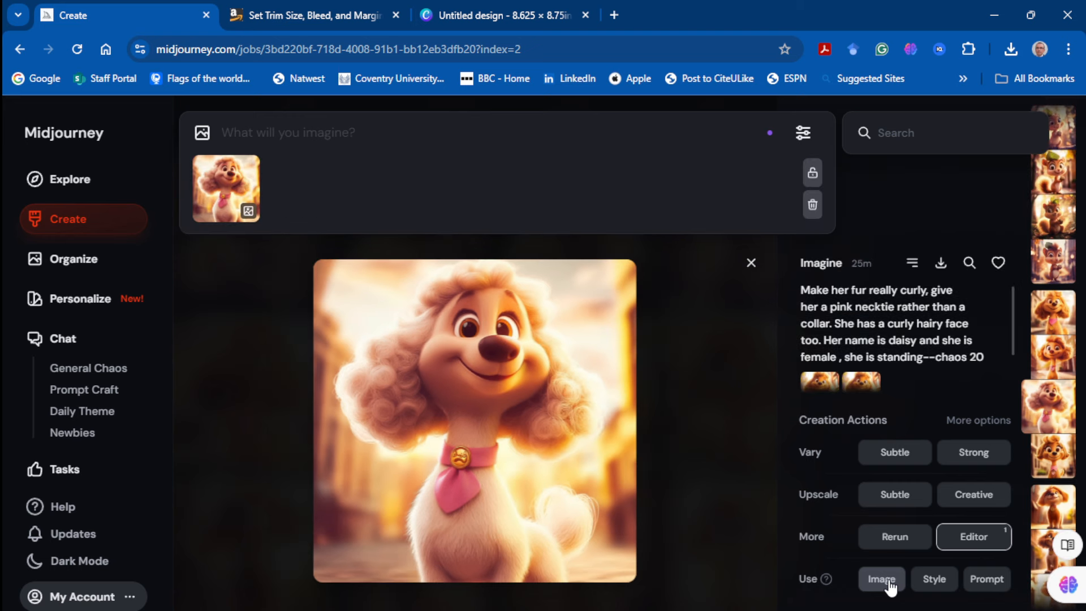
pyautogui.click(968, 537)
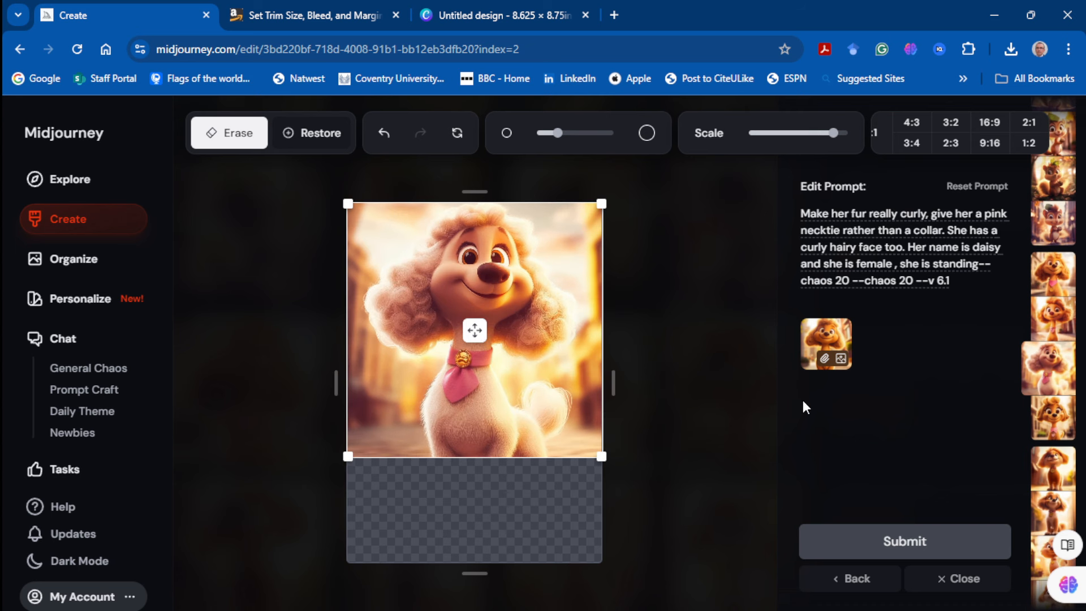
# Change both chaos values in the edit prompt to 0 and submit the poodle extension
pyautogui.click(907, 277)
pyautogui.press('BackSpace')
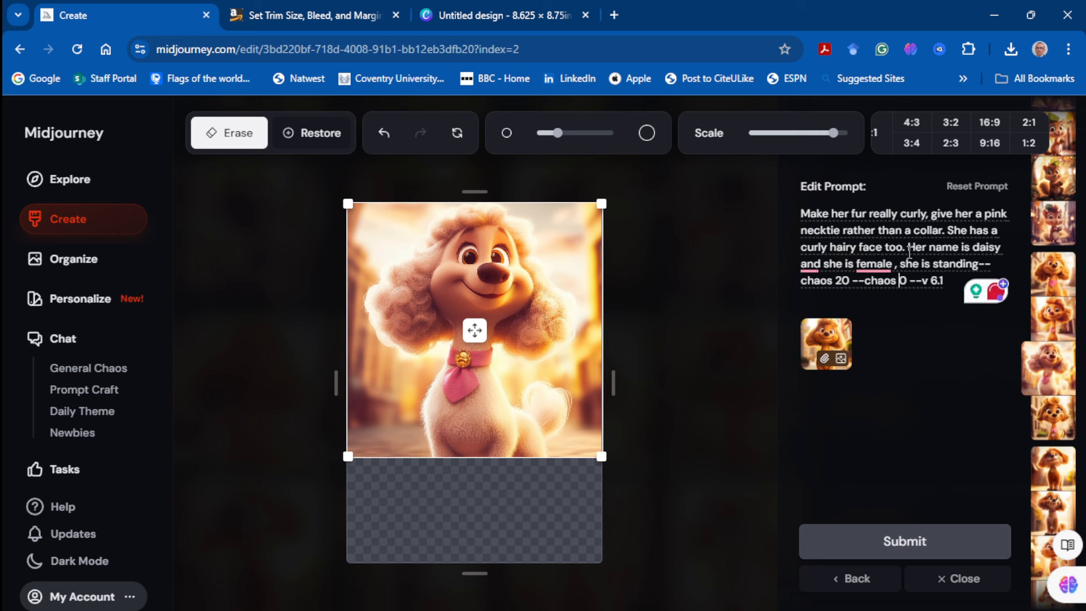
pyautogui.click(842, 279)
pyautogui.press('BackSpace')
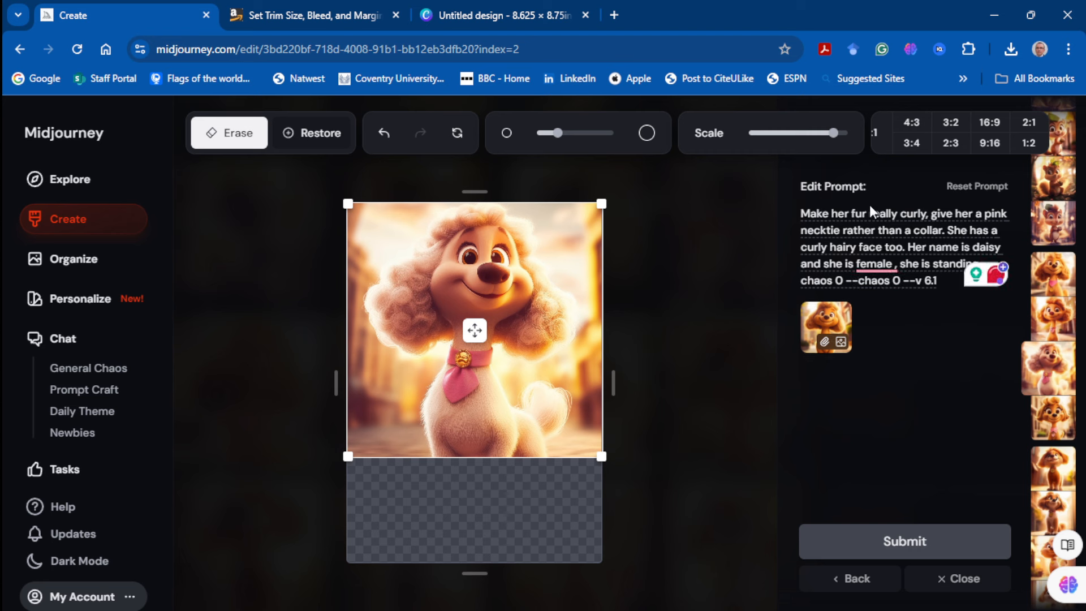
pyautogui.click(868, 539)
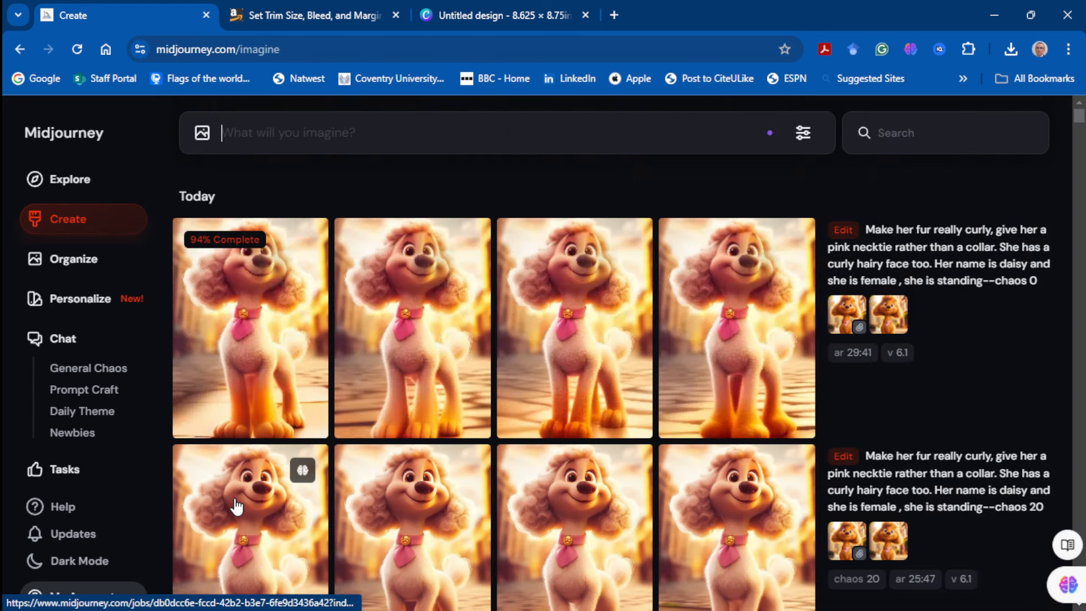
# Open the third standing poodle variation from the new batch, run a Subtle upscale and download the image
pyautogui.click(585, 371)
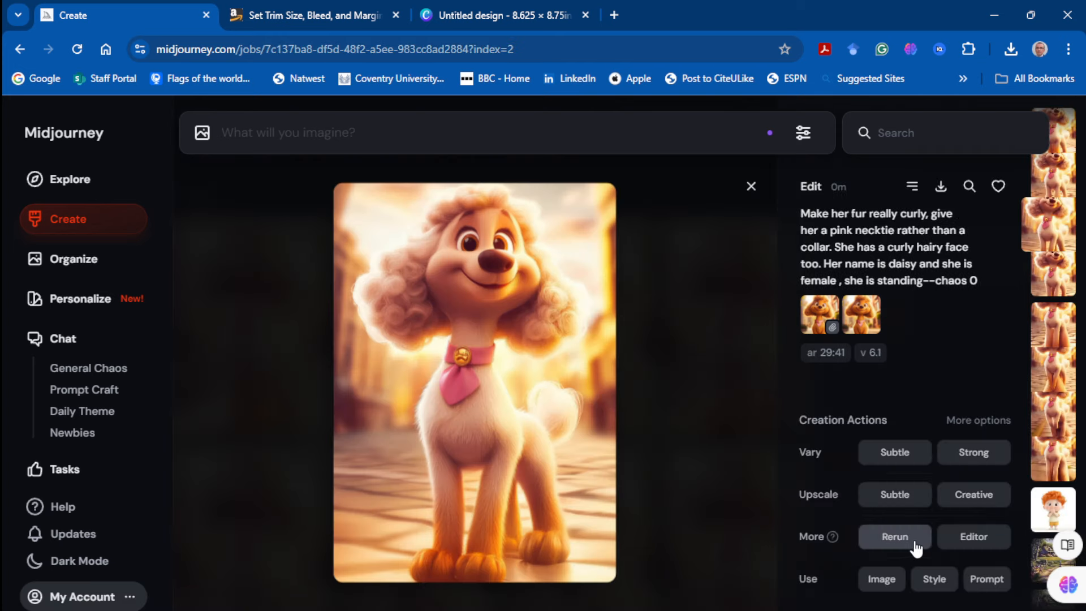
pyautogui.click(903, 499)
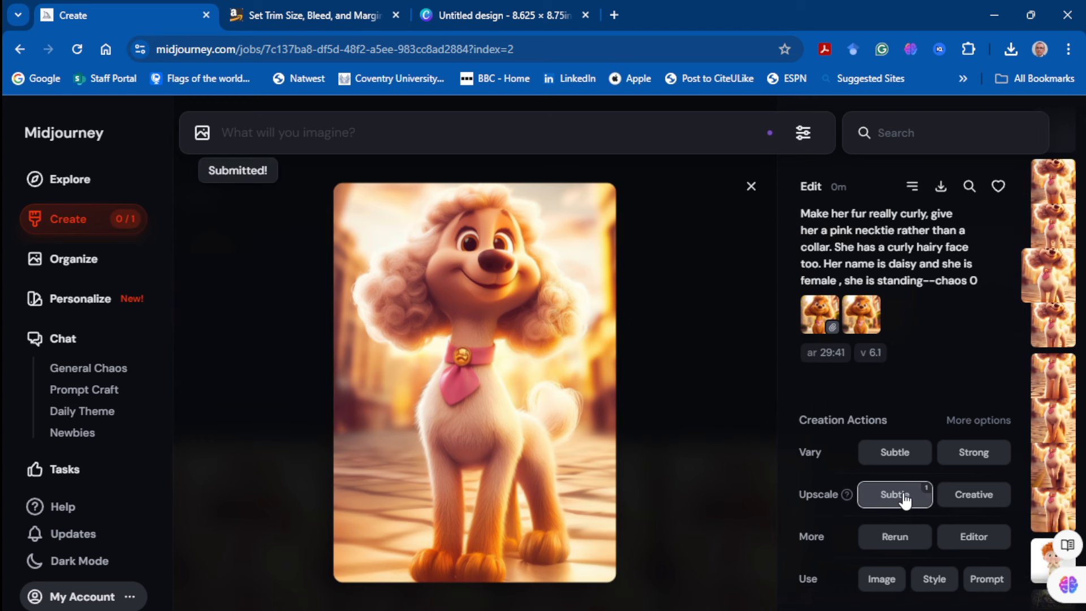
pyautogui.click(903, 499)
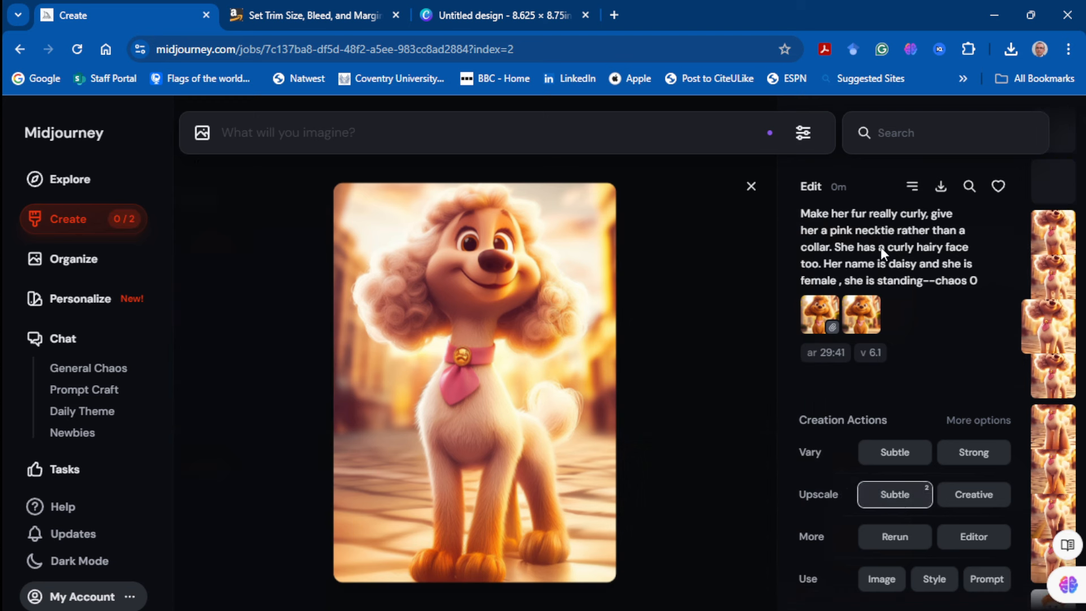
pyautogui.click(941, 187)
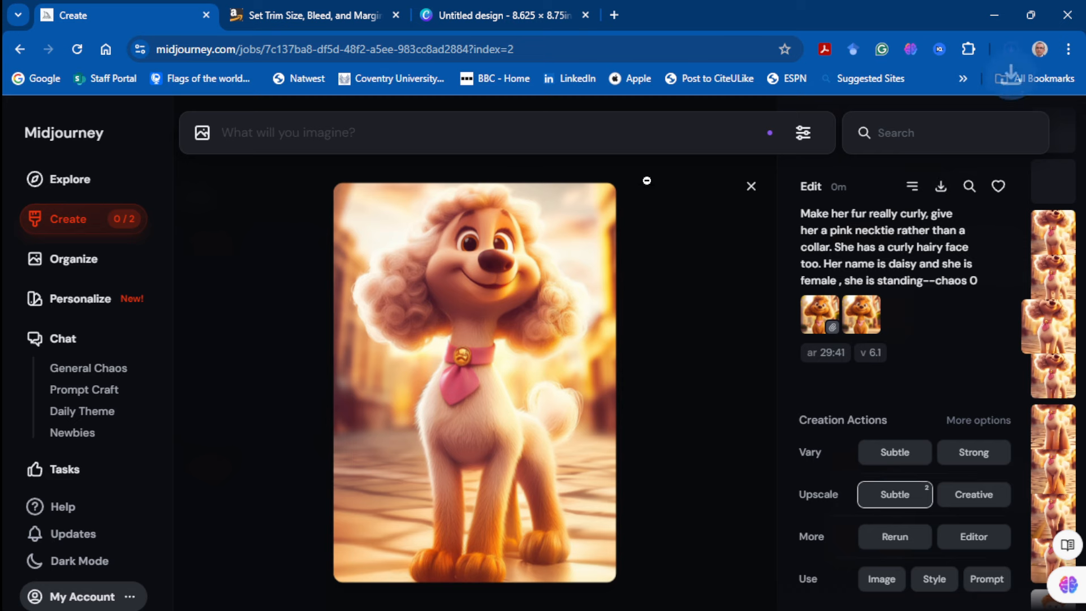
# Switch to Canva and place the downloaded standing poodle image on page 1
pyautogui.click(458, 17)
pyautogui.click(1010, 53)
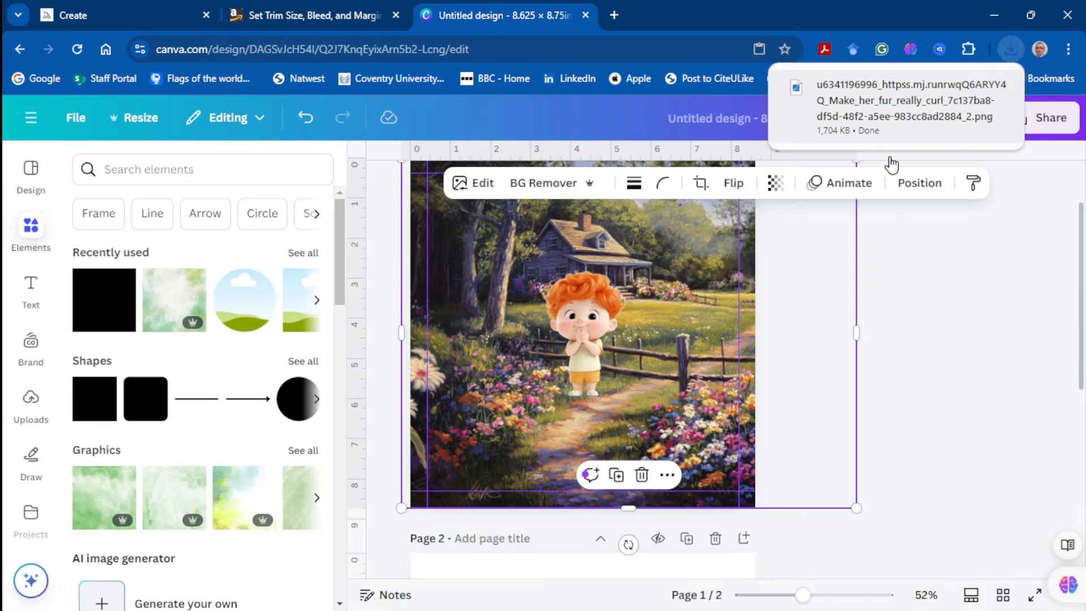
pyautogui.moveTo(905, 105); pyautogui.dragTo(659, 224)
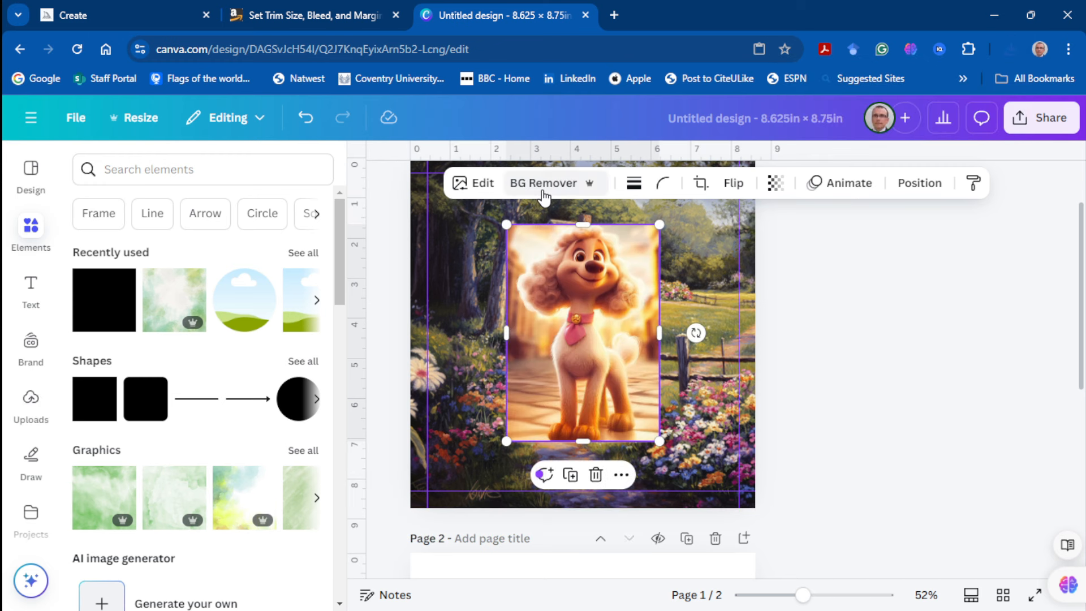
# Remove the poodle image's background, shrink the dog and stand it beside the boy on the garden path
pyautogui.click(543, 196)
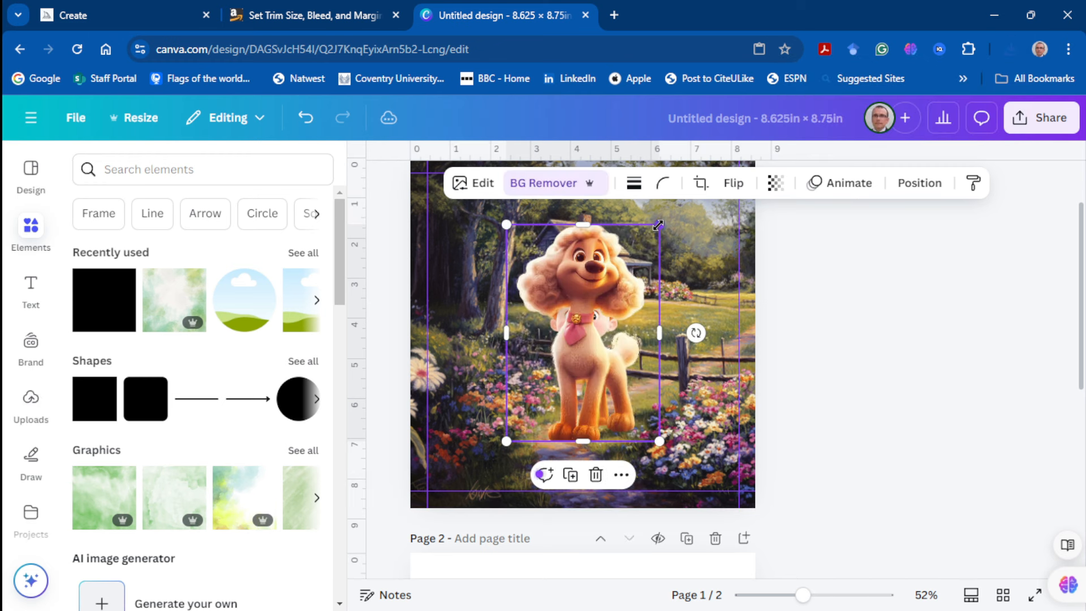
pyautogui.moveTo(642, 240); pyautogui.dragTo(587, 326)
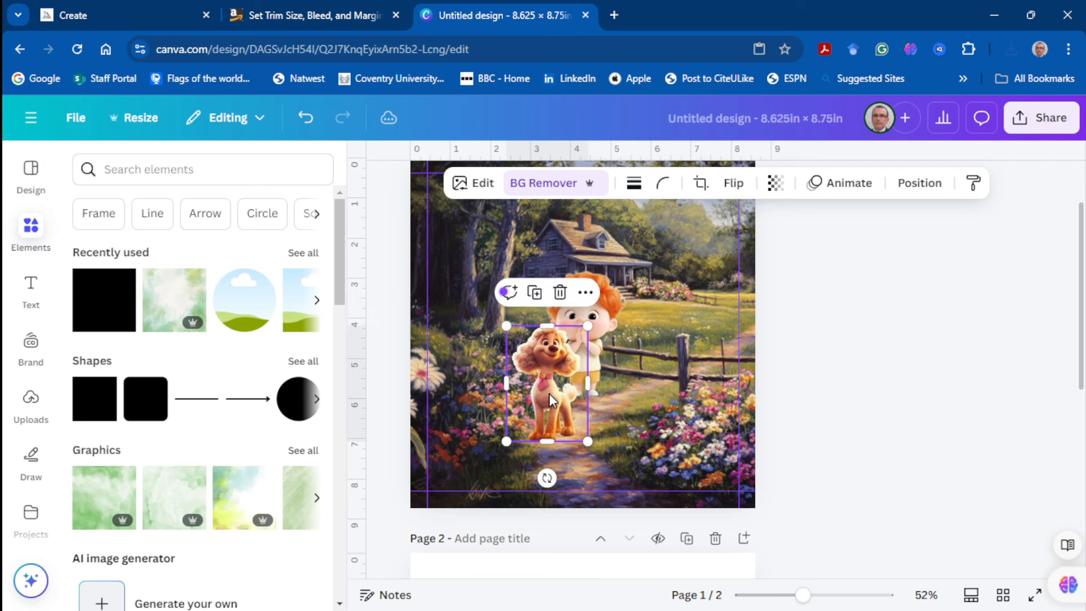
pyautogui.moveTo(549, 394); pyautogui.dragTo(531, 360)
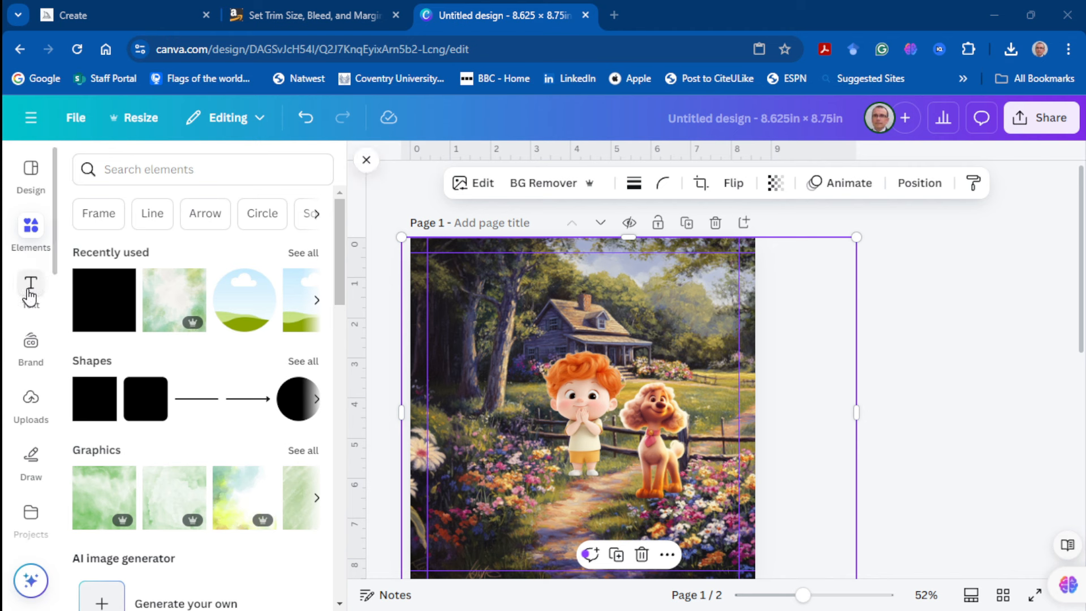
# Add a heading text box to page 1 and clear its placeholder text
pyautogui.click(31, 288)
pyautogui.click(143, 323)
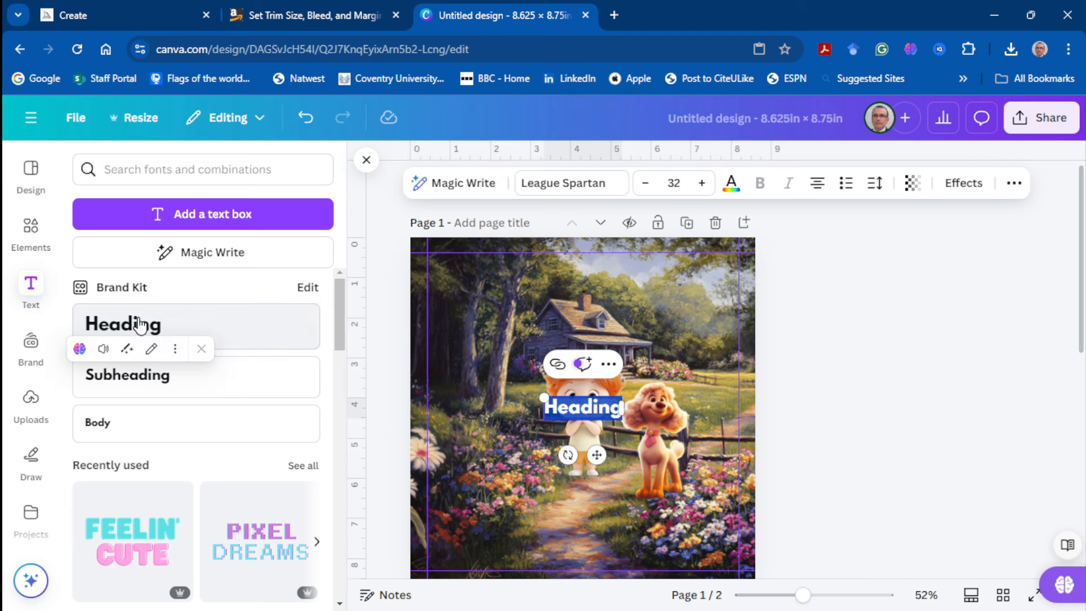
pyautogui.doubleClick(616, 408)
pyautogui.click(620, 408)
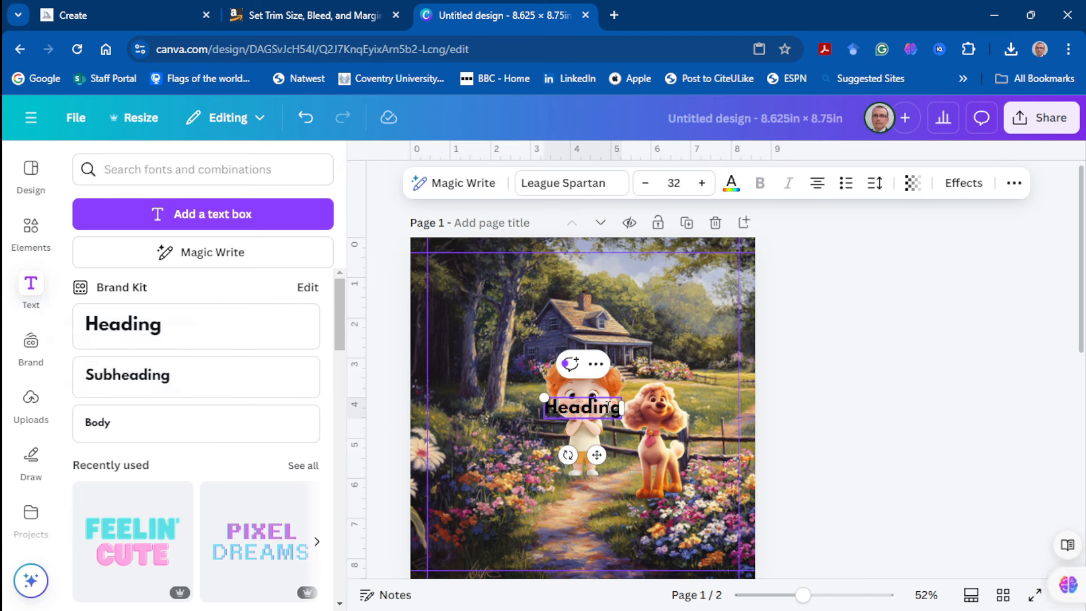
pyautogui.press('BackSpace')
pyautogui.press('BackSpace')
pyautogui.press('BackSpace')
pyautogui.press('BackSpace')
pyautogui.press('BackSpace')
pyautogui.press('BackSpace')
pyautogui.press('BackSpace')
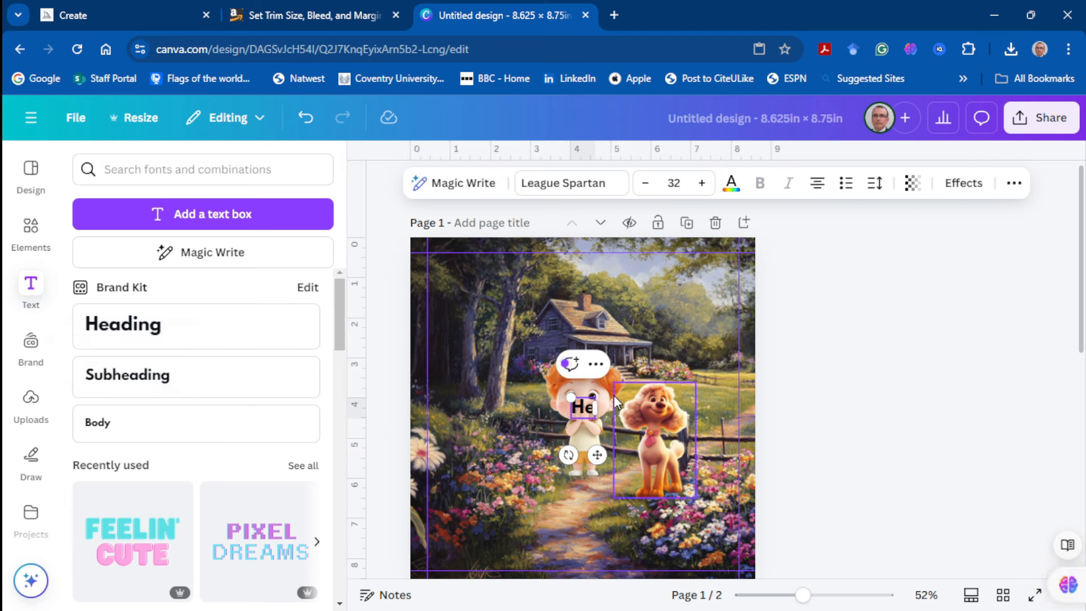
# Paste the story's opening paragraph, beginning "Once upon a time", into the text box and move it above the cottage
pyautogui.hotkey('ctrl', 'v')
pyautogui.hotkey('ctrl', 'a')
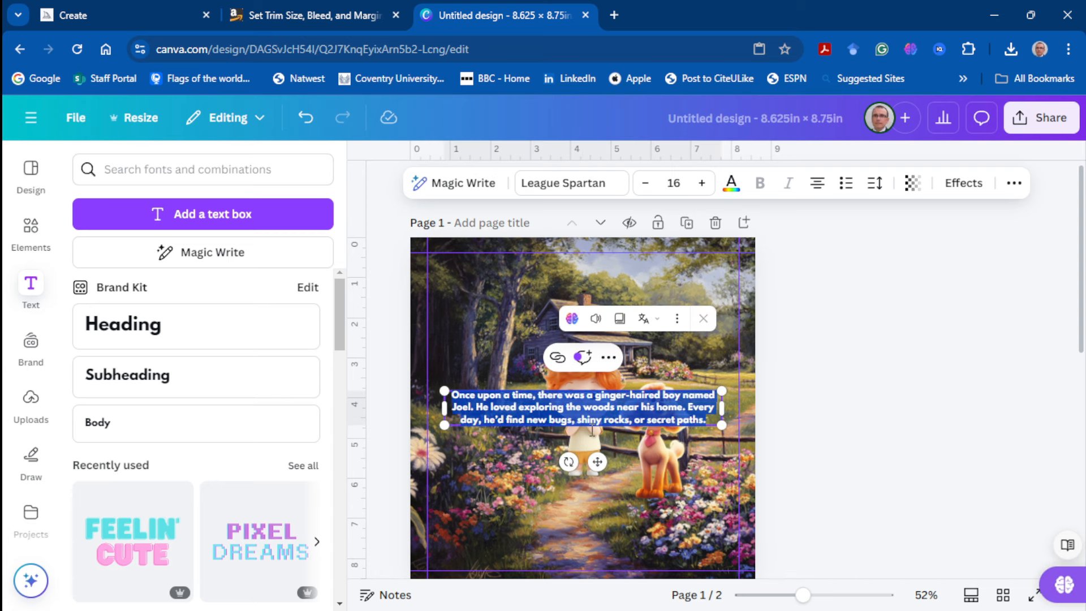
pyautogui.moveTo(595, 458); pyautogui.dragTo(610, 335)
pyautogui.click(505, 334)
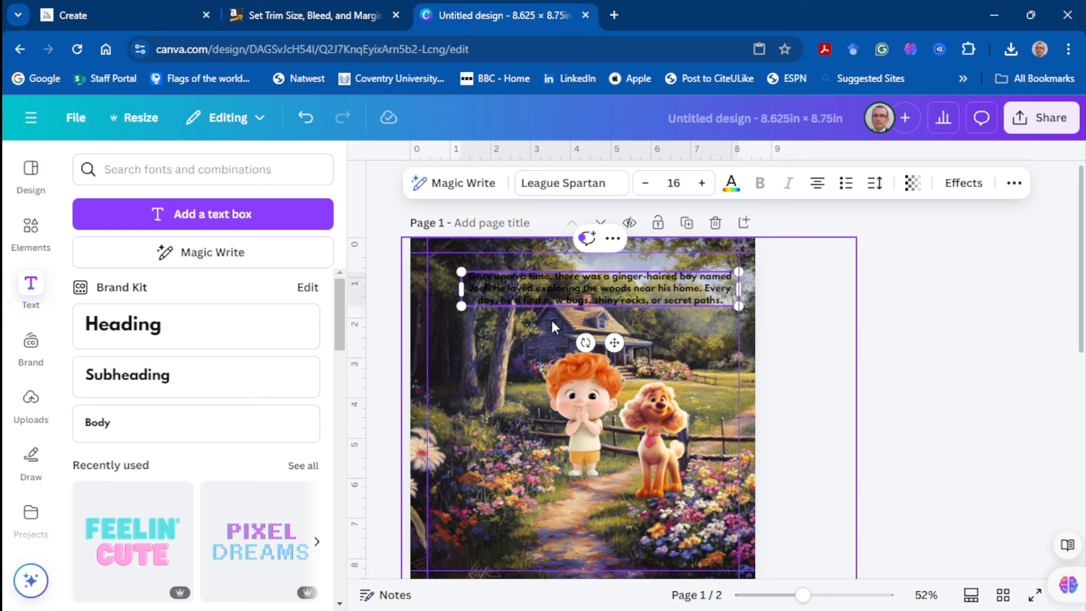
# Change the colour of the story text on page 1 to white
pyautogui.moveTo(728, 300); pyautogui.dragTo(461, 276)
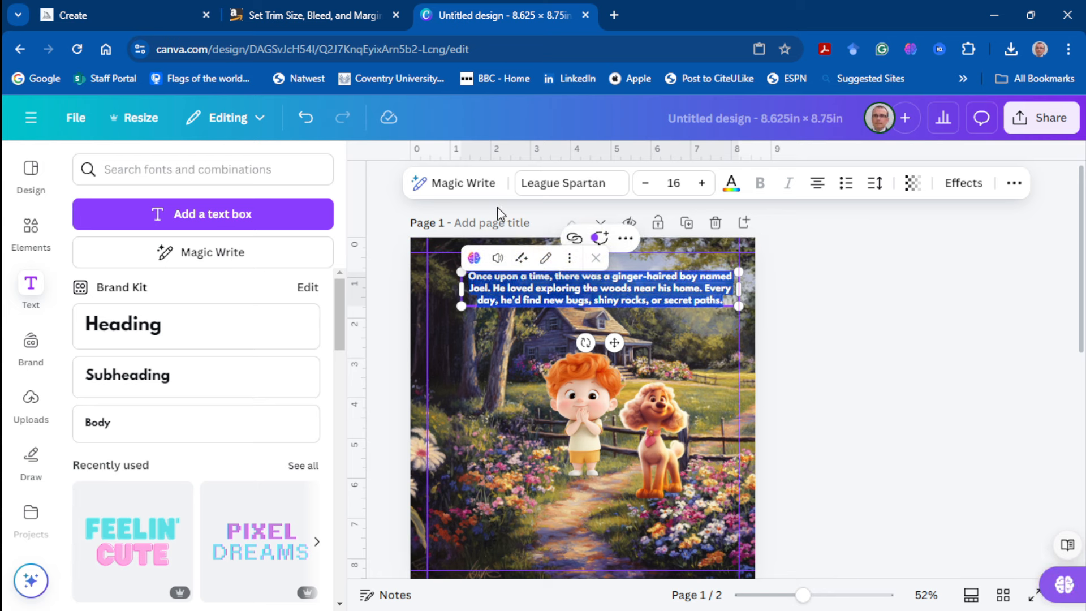
pyautogui.click(730, 184)
pyautogui.click(175, 289)
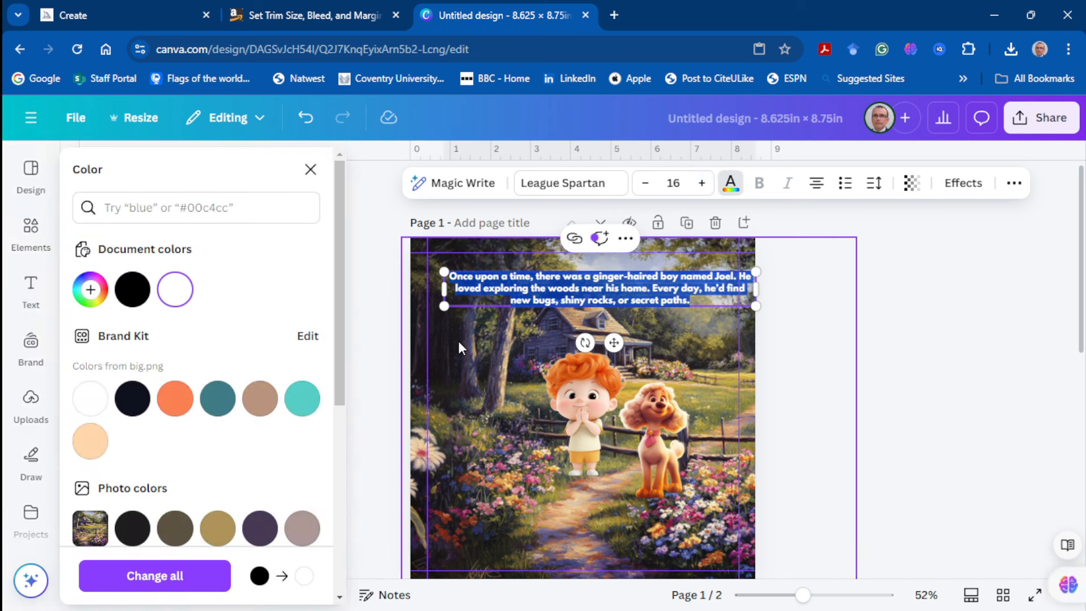
pyautogui.click(458, 340)
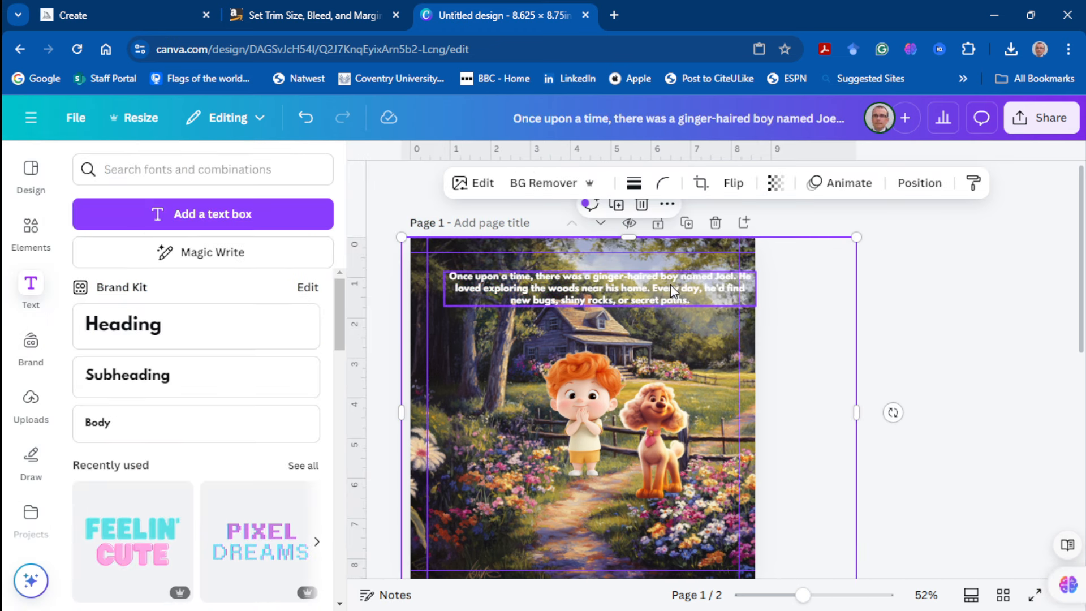
# Widen the story text box on page 1 and set its font size to 22
pyautogui.moveTo(702, 300); pyautogui.dragTo(605, 341)
pyautogui.doubleClick(682, 304)
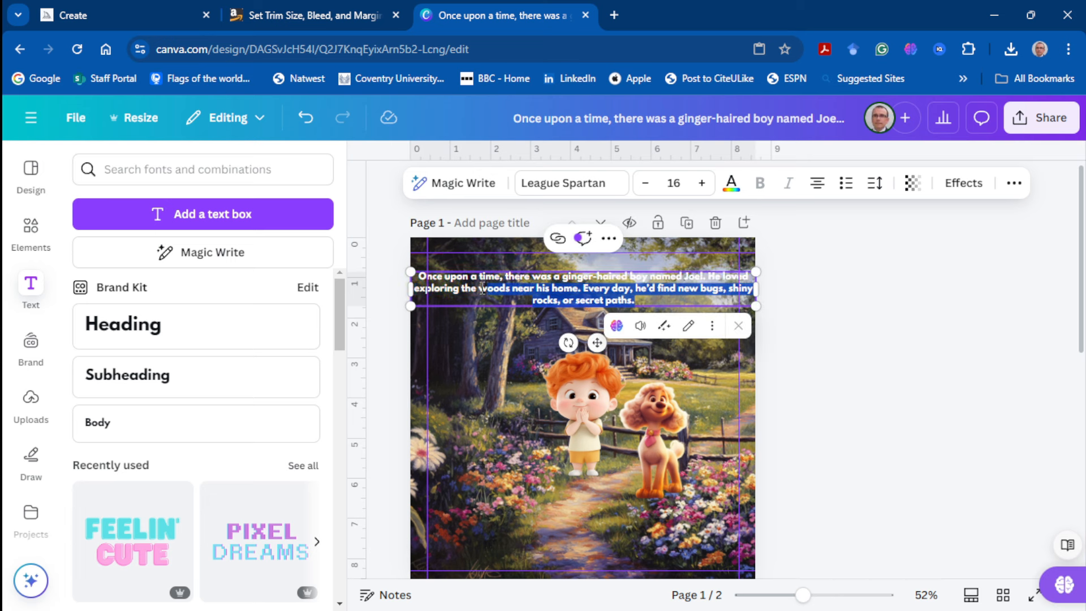
pyautogui.click(702, 186)
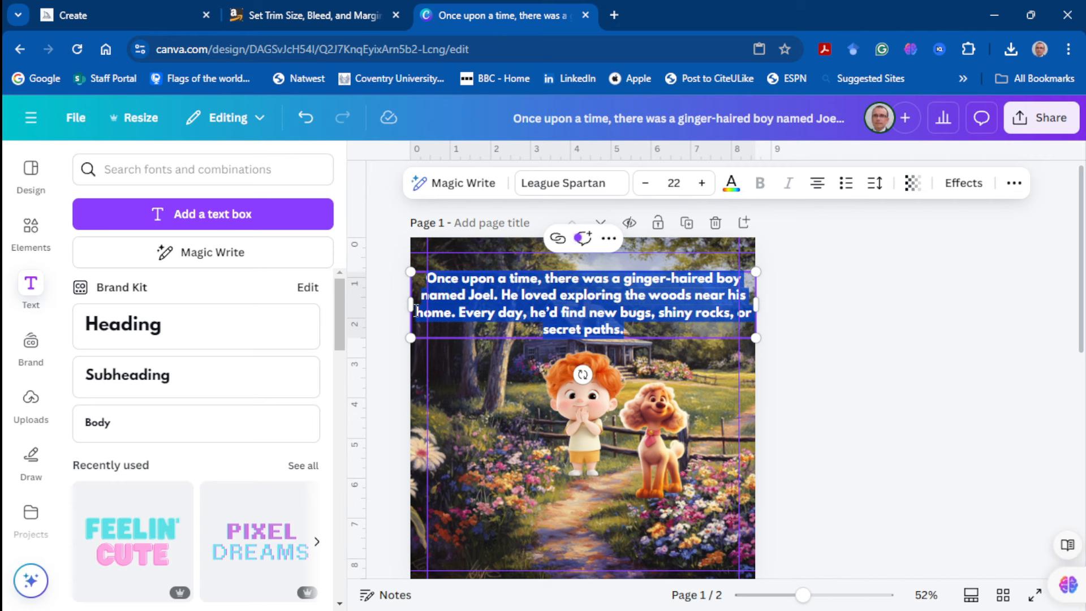
# Narrow the story text box to fit inside the side margins and move it up to the page's upper margin
pyautogui.moveTo(408, 304); pyautogui.dragTo(425, 301)
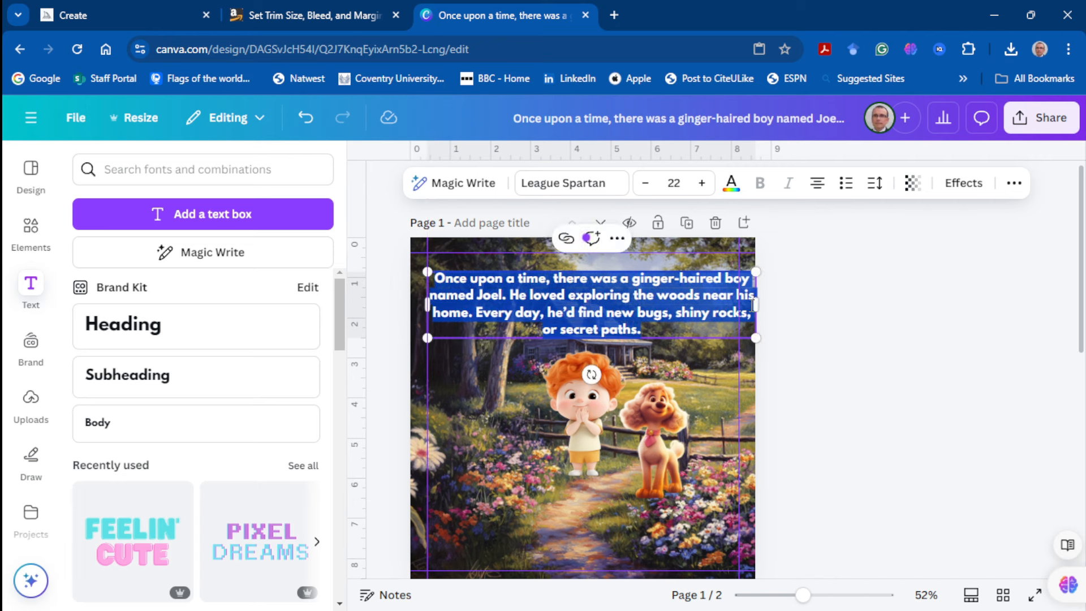
pyautogui.moveTo(759, 304); pyautogui.dragTo(733, 304)
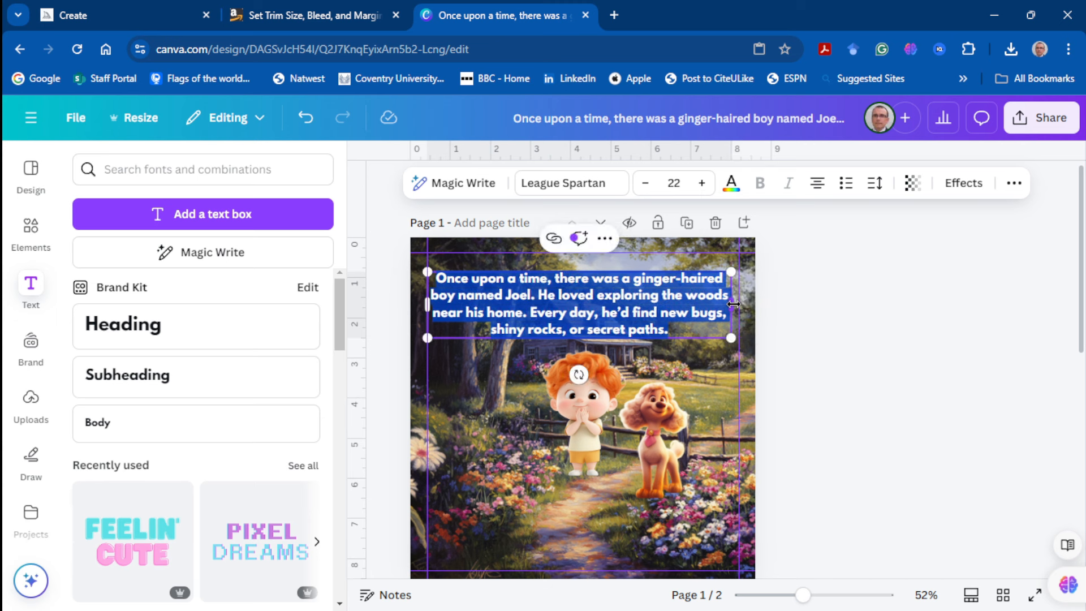
pyautogui.click(583, 304)
pyautogui.moveTo(677, 336); pyautogui.dragTo(680, 312)
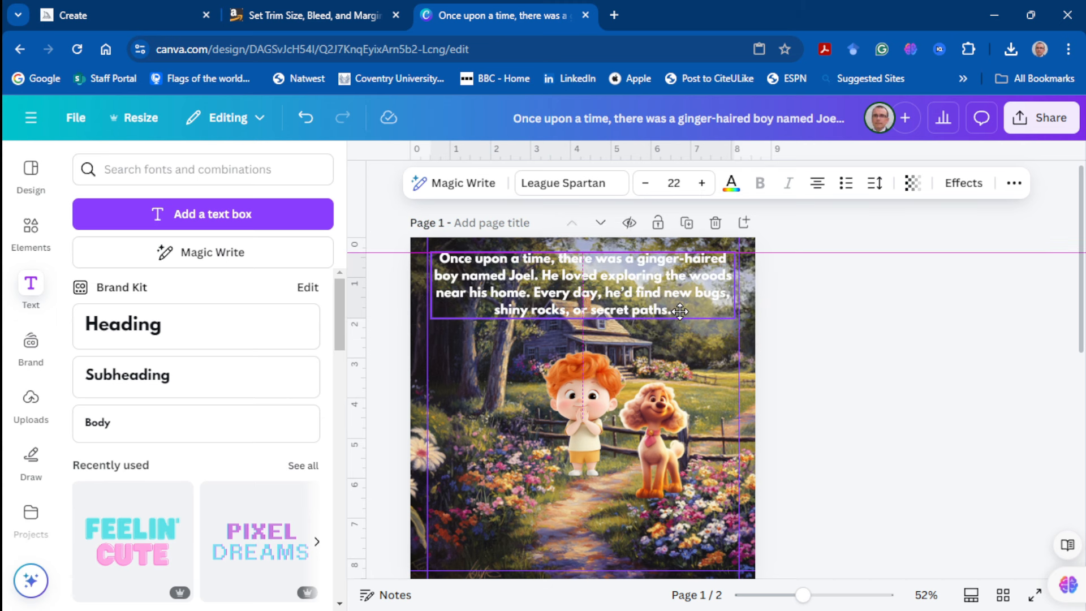
pyautogui.click(416, 430)
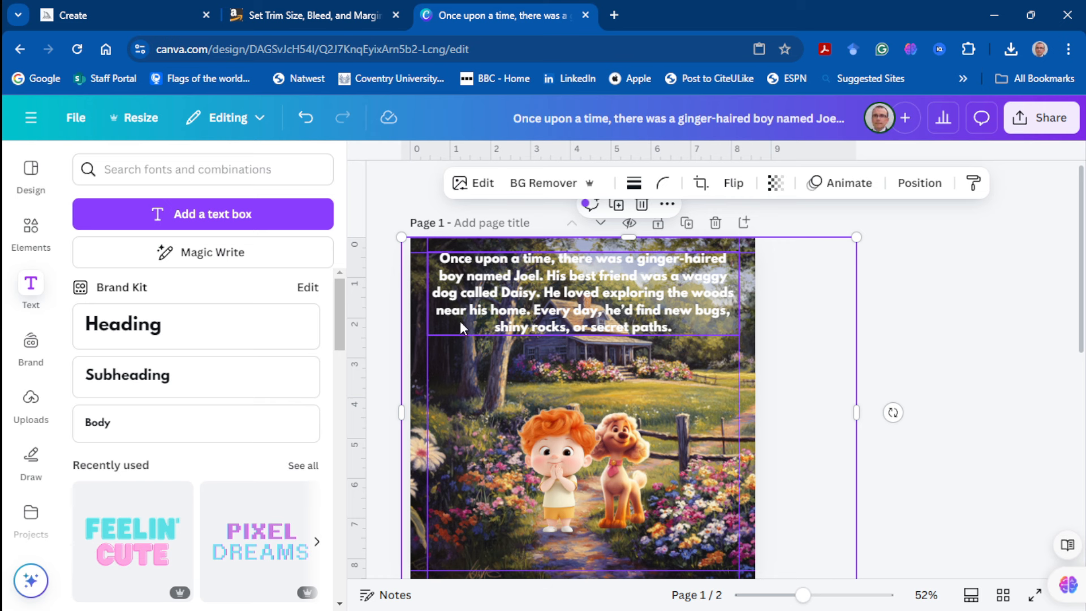
# Add a square shape behind the story text on page 1 and resize it to the width and height of the paragraph
pyautogui.click(693, 328)
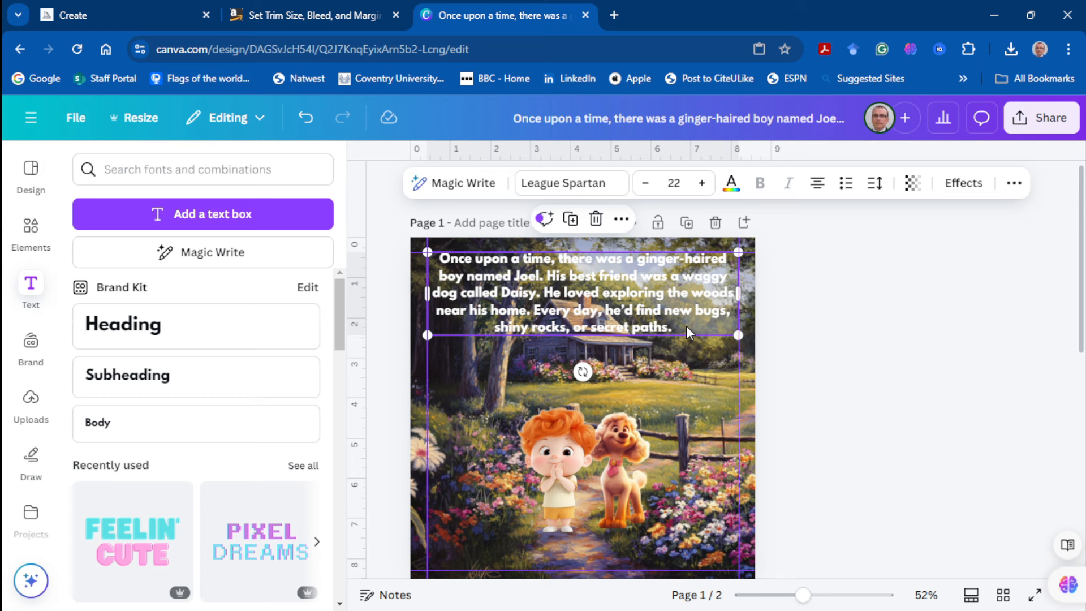
pyautogui.click(23, 231)
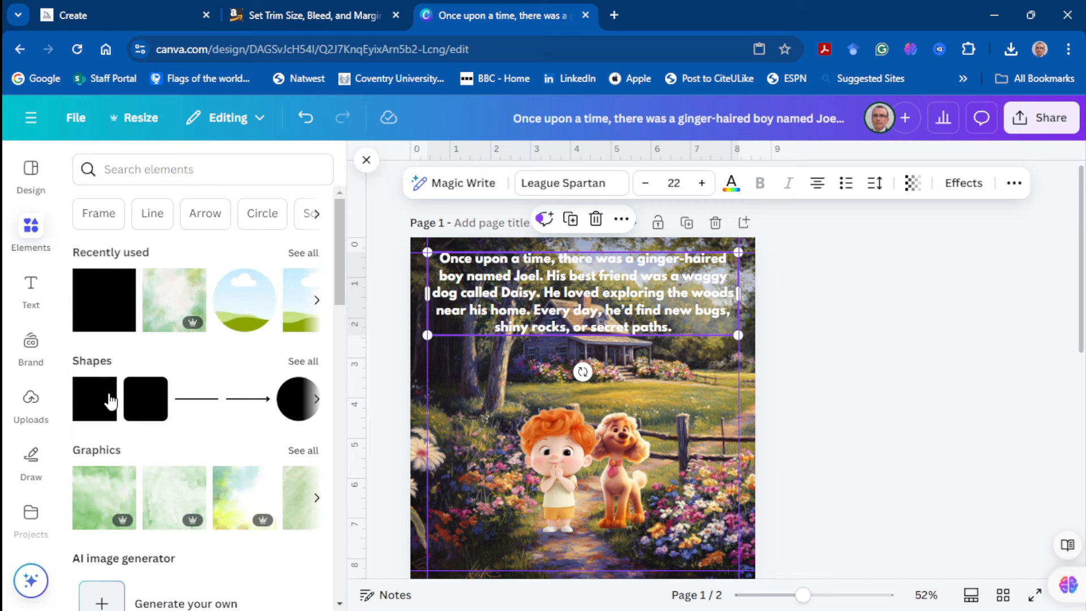
pyautogui.moveTo(87, 413); pyautogui.dragTo(475, 333)
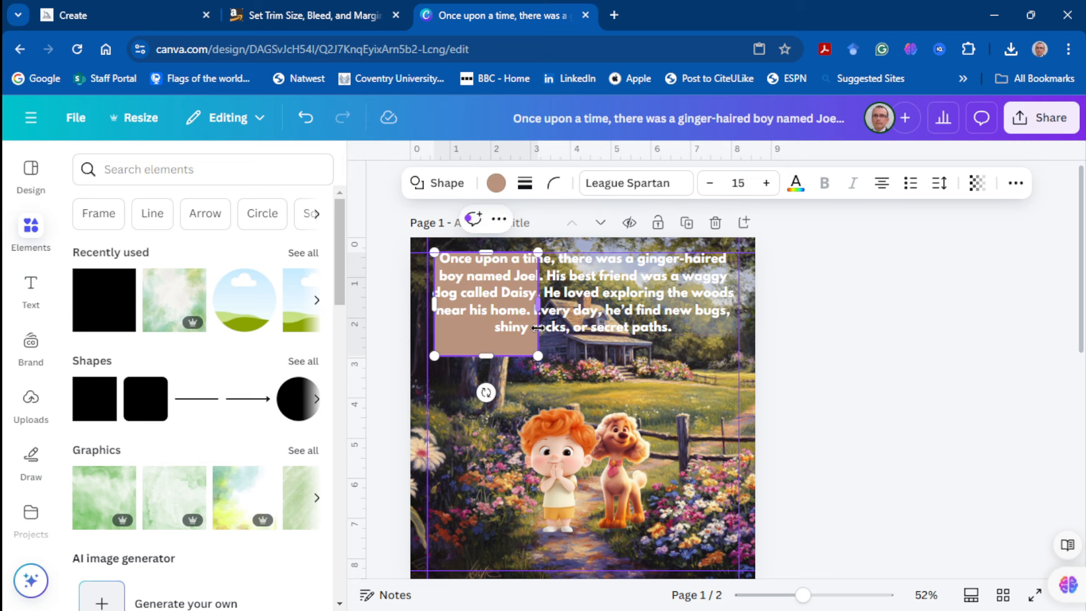
pyautogui.moveTo(540, 304); pyautogui.dragTo(727, 295)
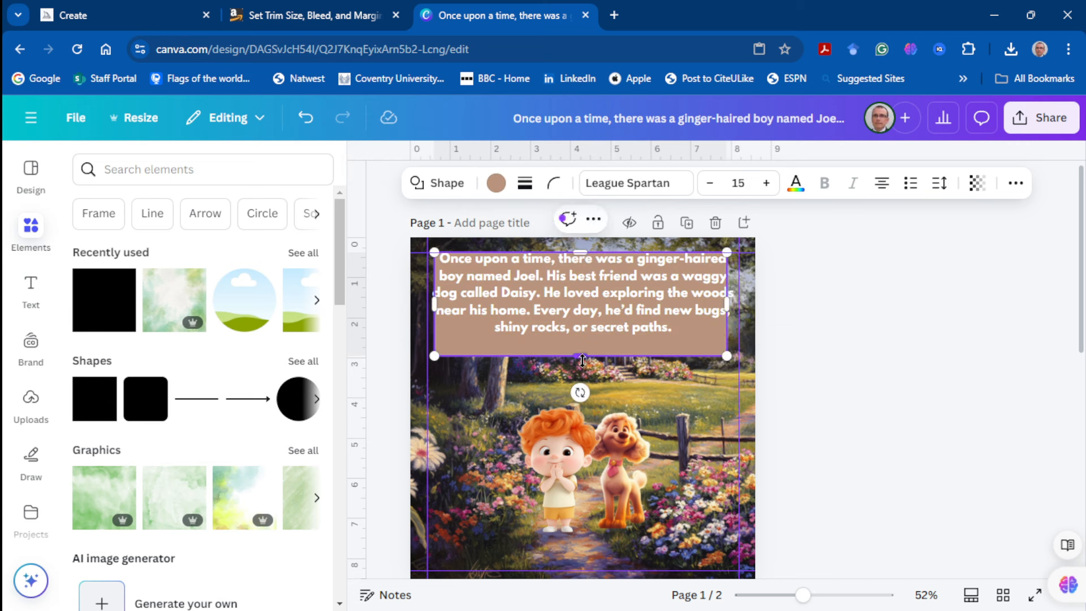
pyautogui.moveTo(582, 356); pyautogui.dragTo(582, 336)
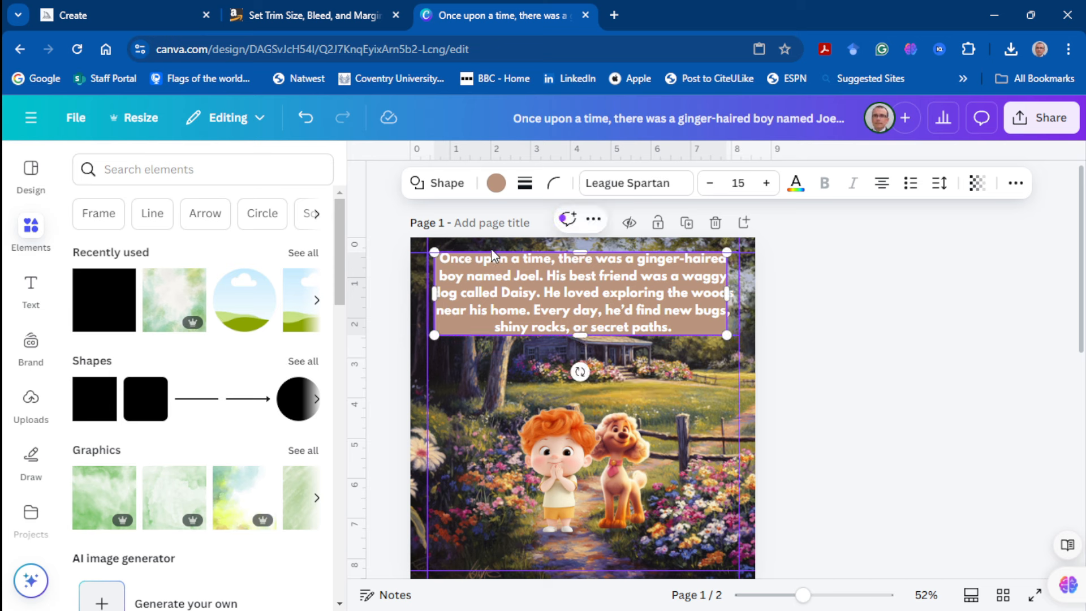
# Fill the rectangle behind the story text with black (#000000) and set its transparency to 41
pyautogui.click(496, 182)
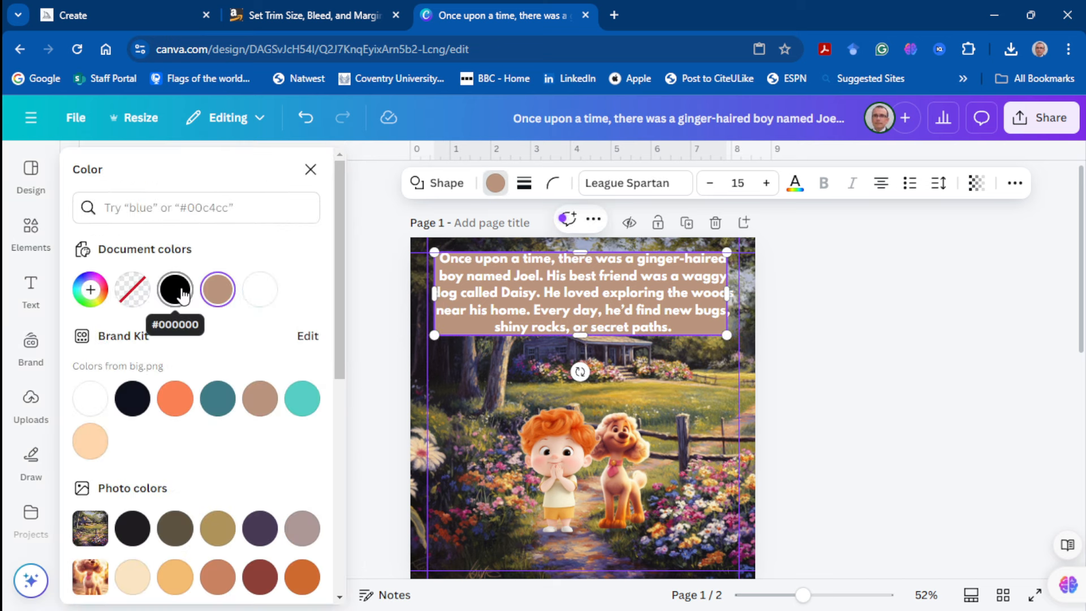
pyautogui.click(181, 293)
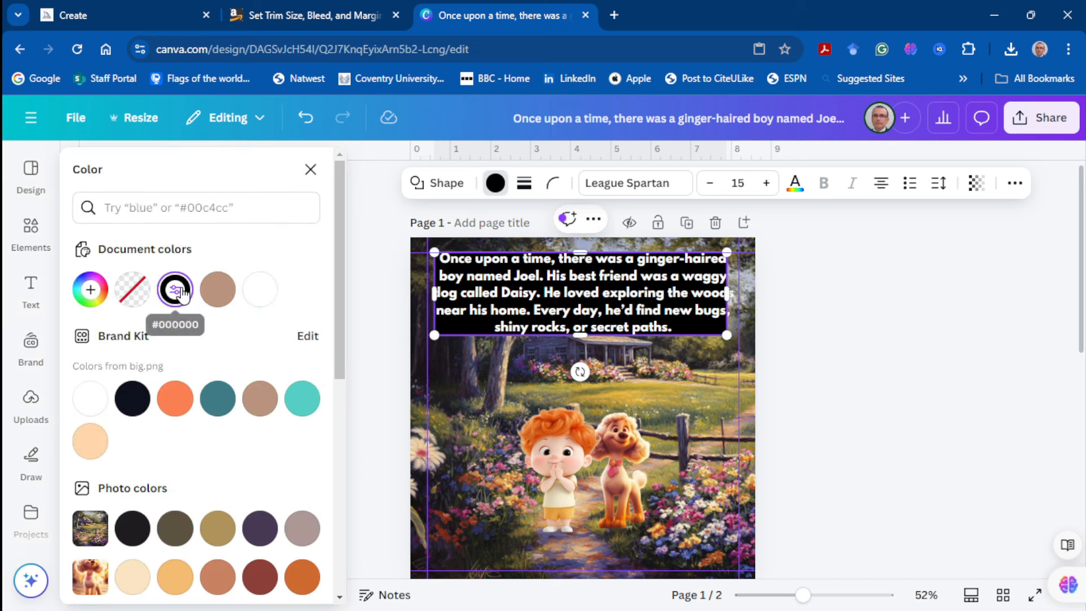
pyautogui.click(977, 185)
pyautogui.moveTo(993, 255); pyautogui.dragTo(945, 259)
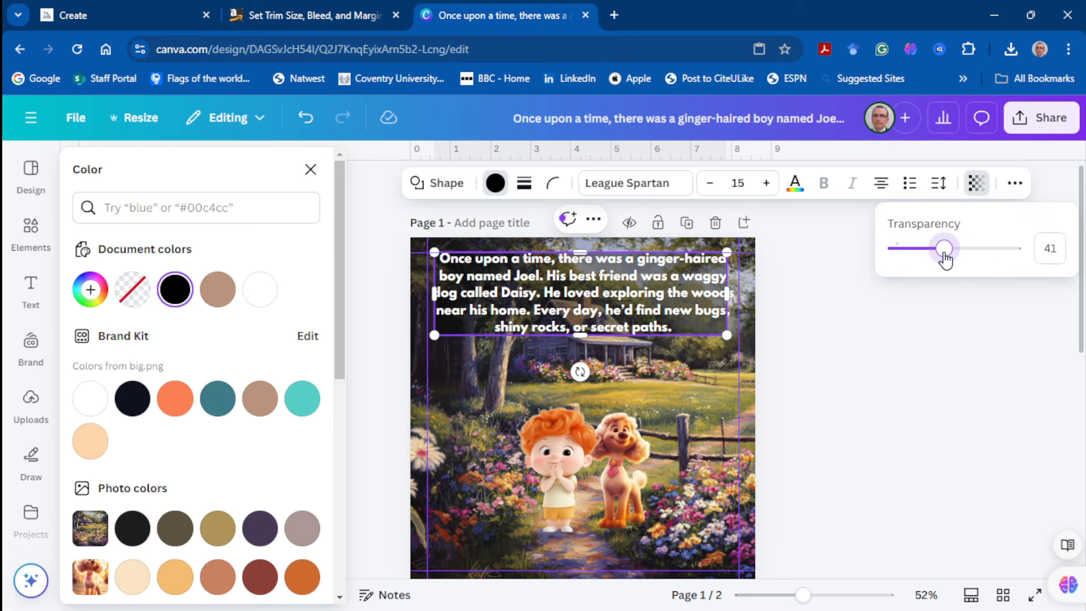
pyautogui.click(724, 296)
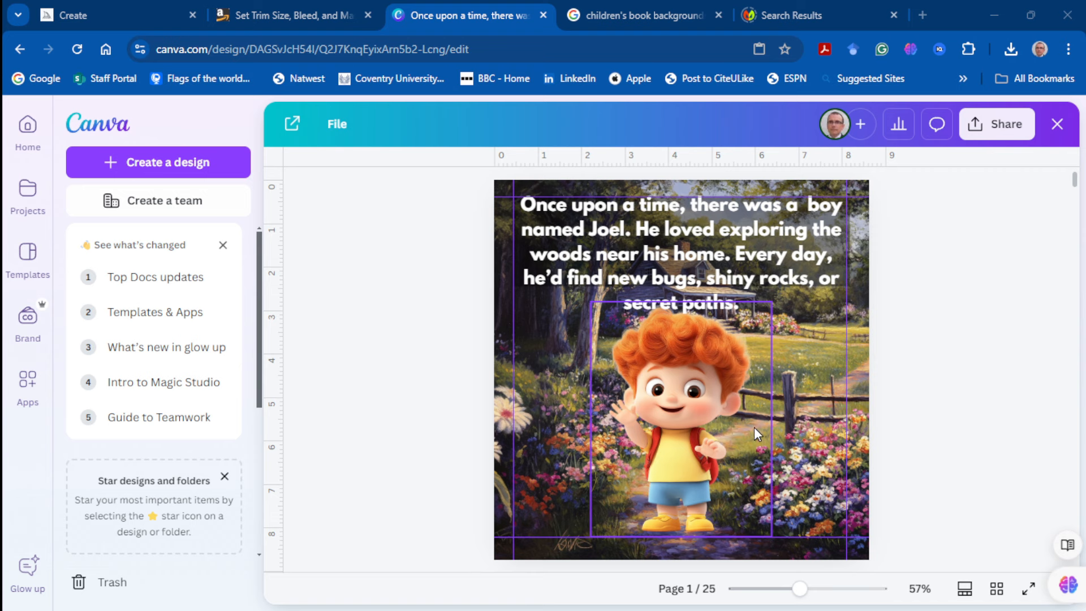
# Look over the first pages of the 25-page version of the book and open it for editing at page 1
pyautogui.scroll(-7, 924, 371)
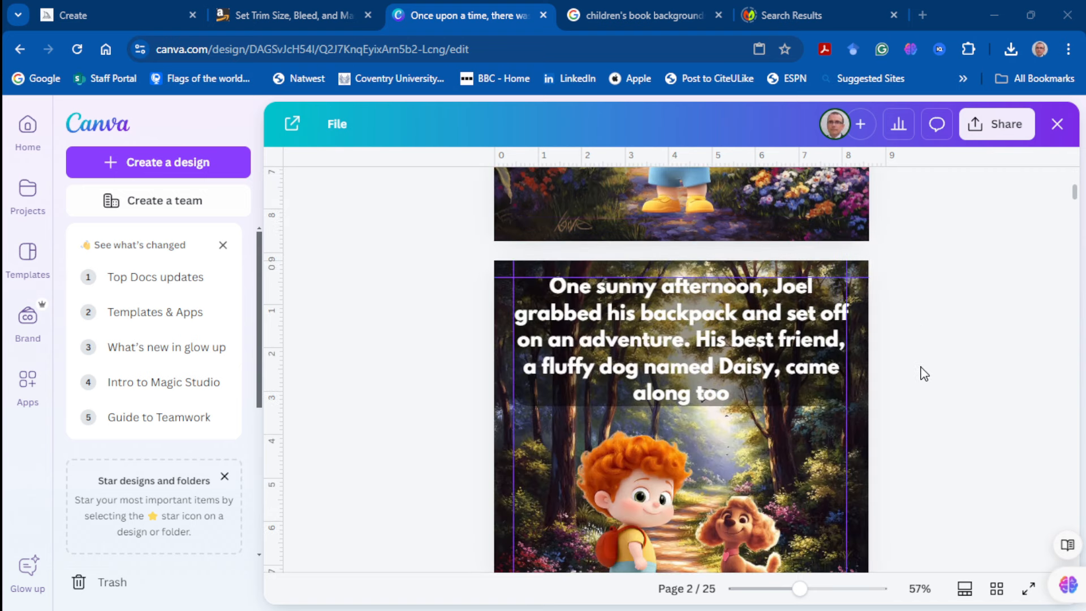
pyautogui.scroll(5, 923, 373)
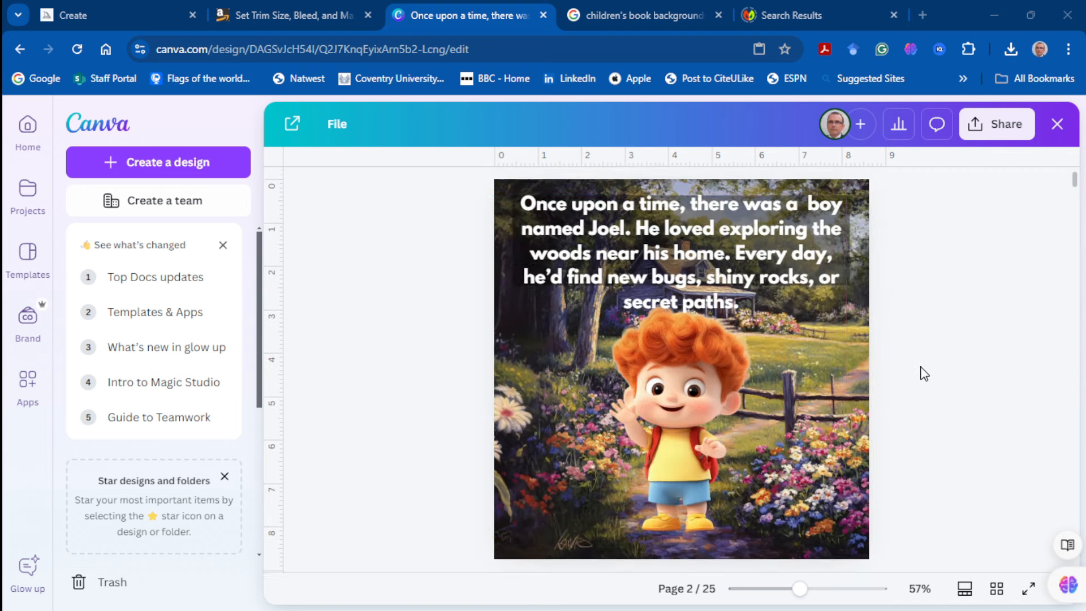
pyautogui.click(689, 267)
pyautogui.click(682, 292)
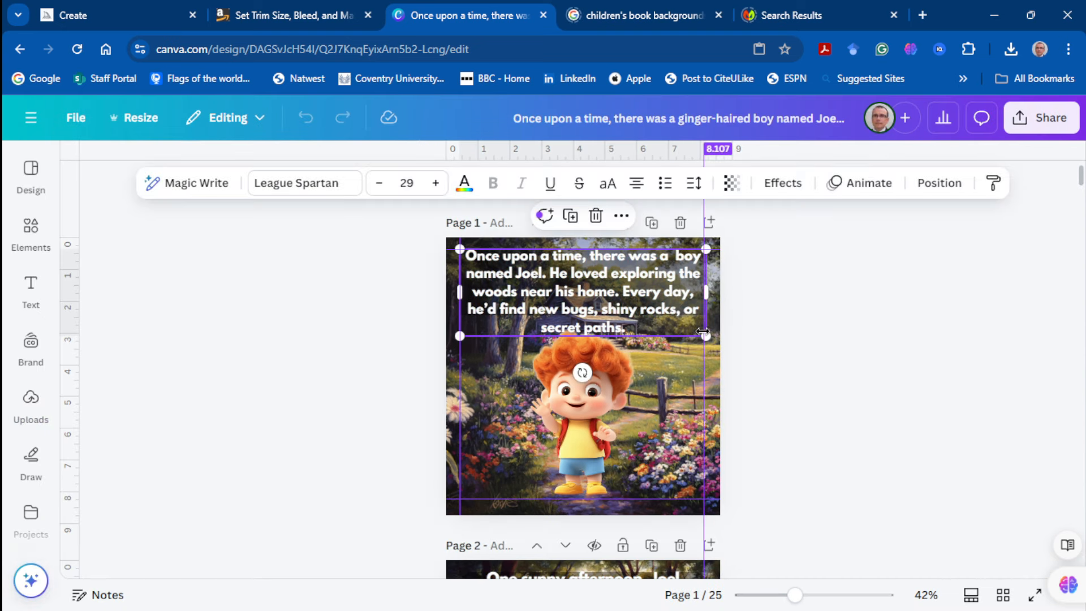
# Select the dark rectangle on page 1 through the layer list and extend it downward behind the last line of text
pyautogui.click(664, 347)
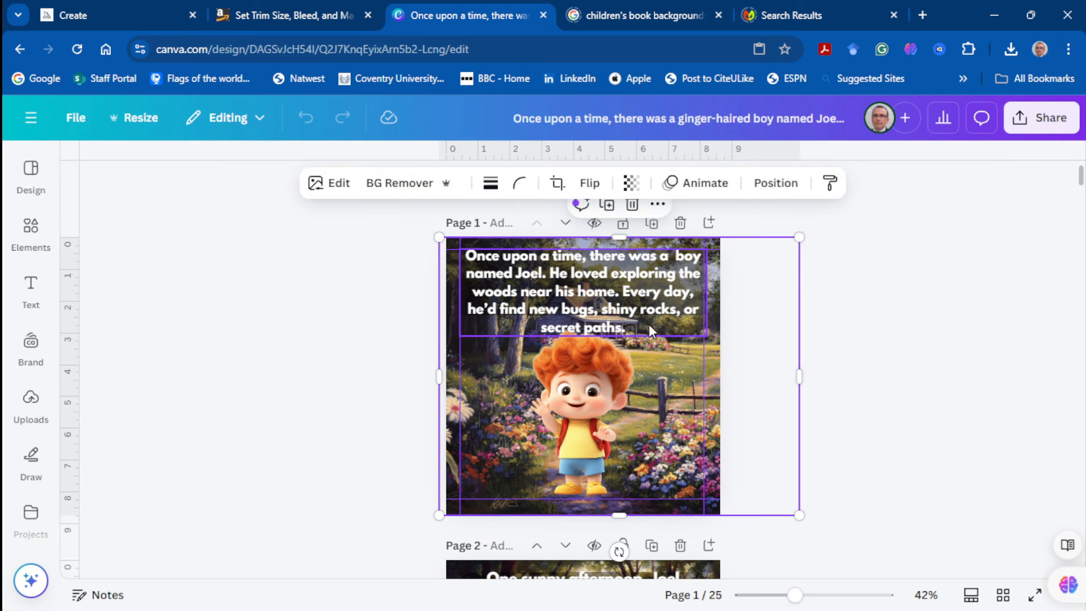
pyautogui.click(756, 183)
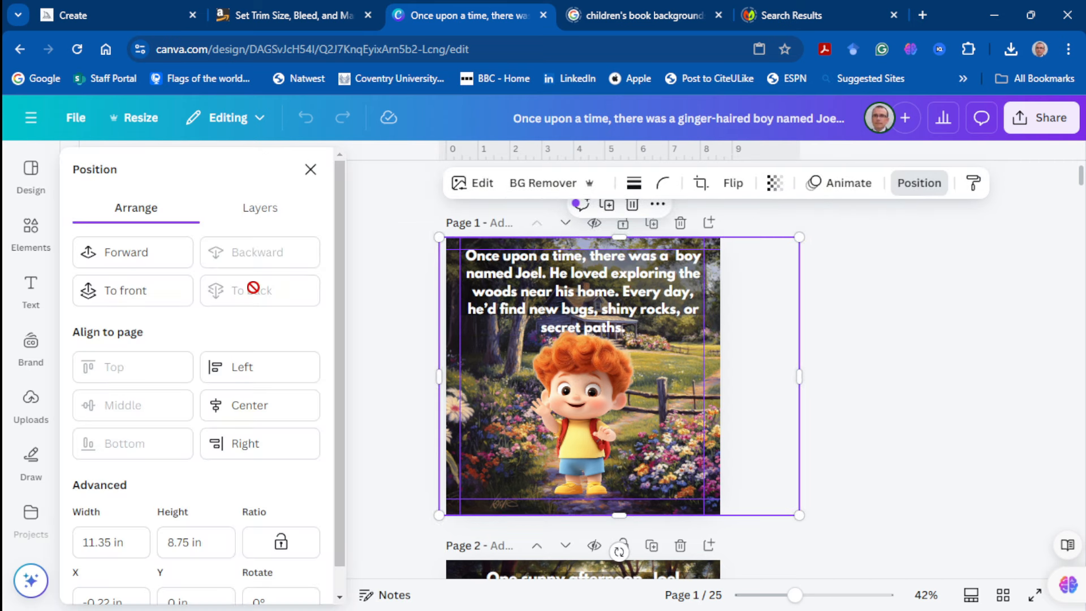
pyautogui.click(260, 209)
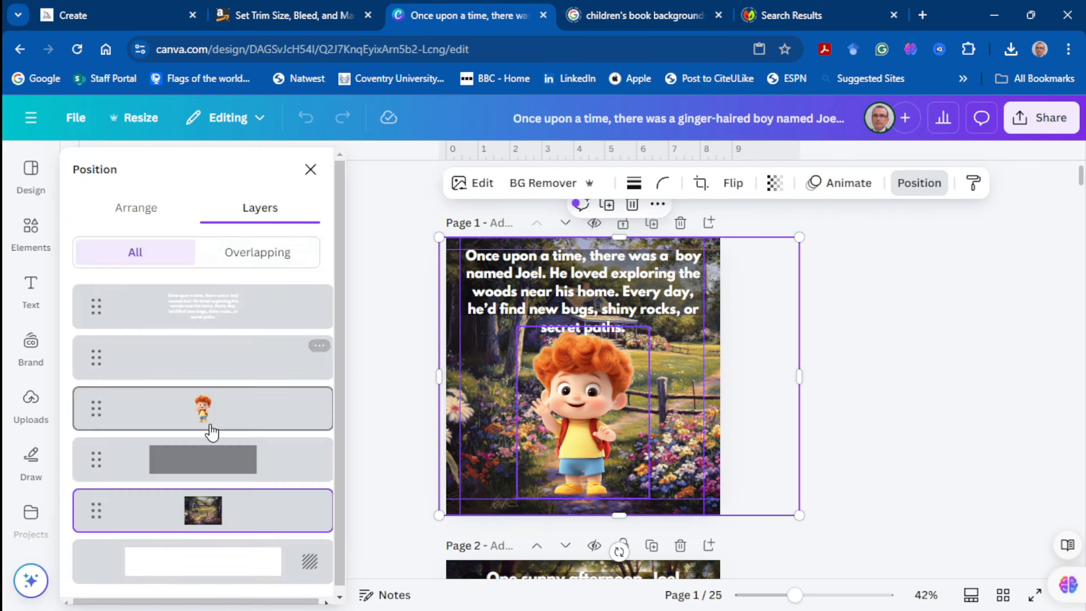
pyautogui.click(201, 467)
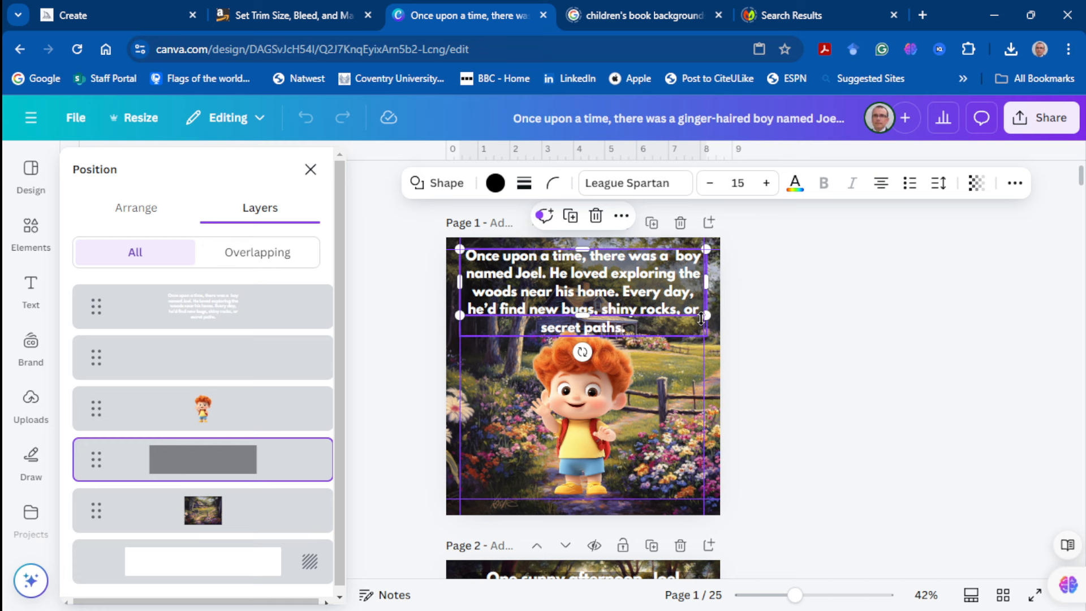
pyautogui.moveTo(583, 314); pyautogui.dragTo(583, 335)
pyautogui.click(665, 362)
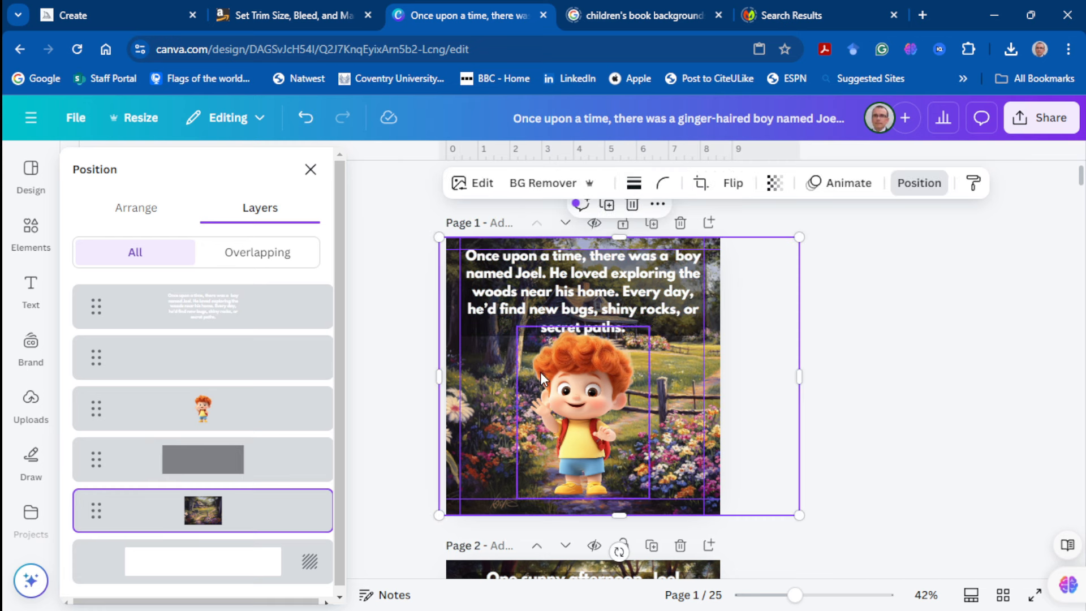
# Examine how text, characters and backgrounds are laid out on pages 2 to 5 of the book
pyautogui.click(415, 343)
pyautogui.scroll(-6, 736, 356)
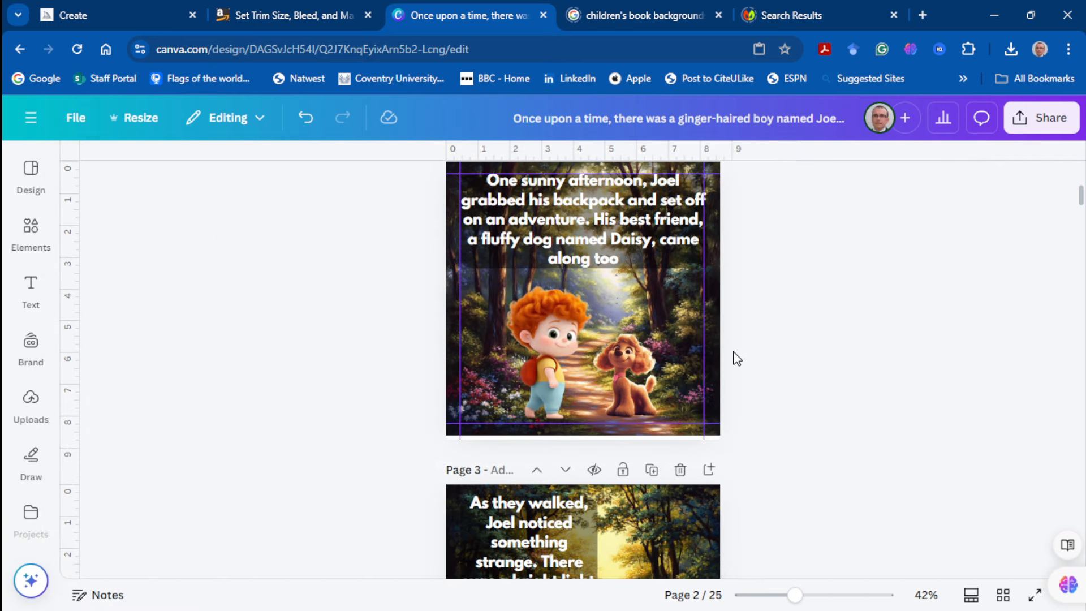
pyautogui.scroll(-5, 736, 358)
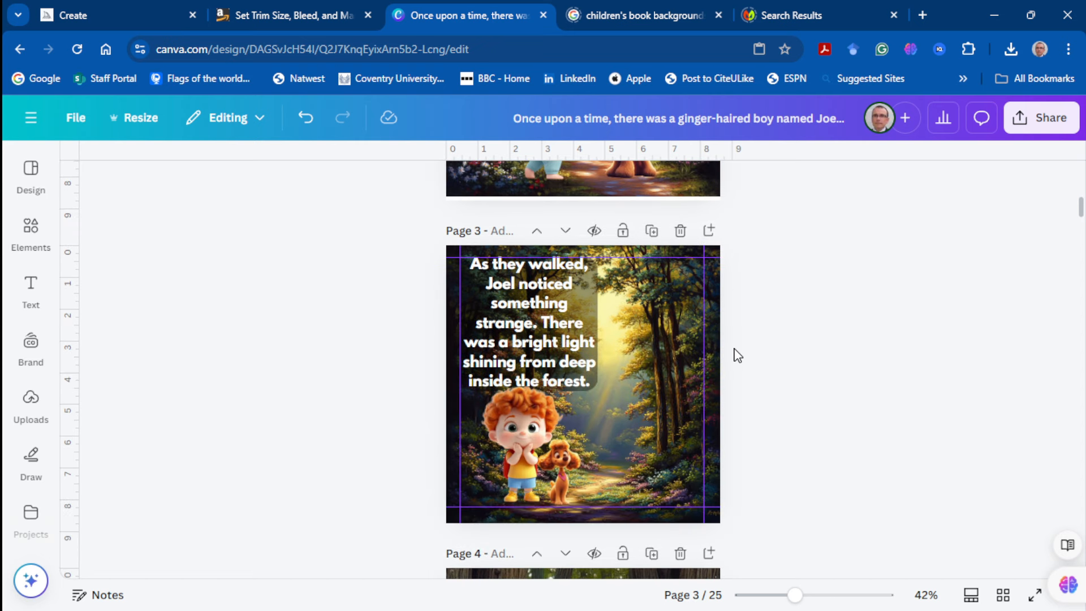
pyautogui.scroll(-5, 736, 357)
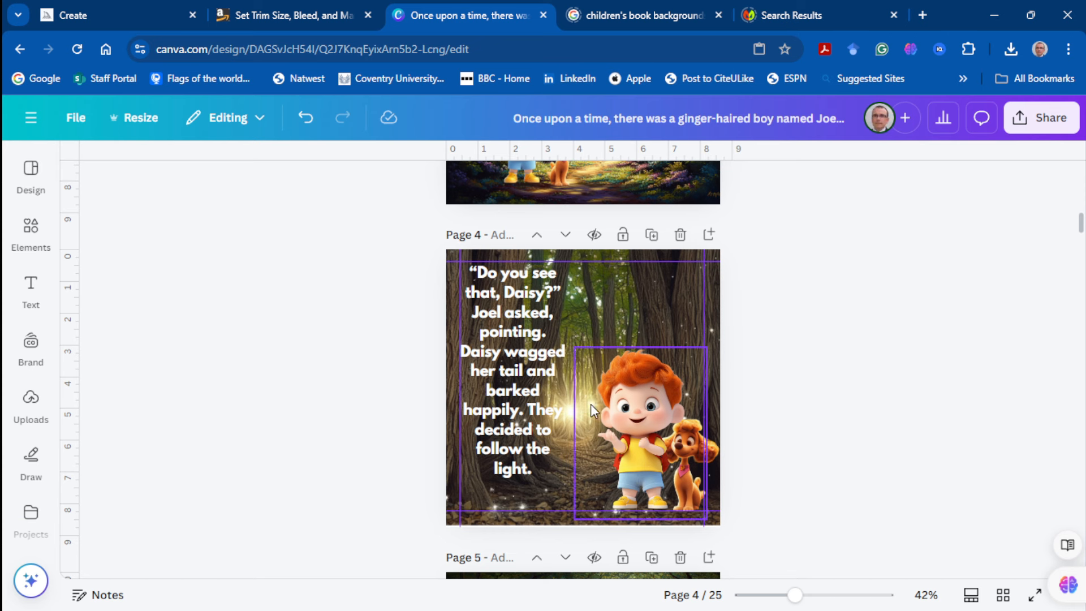
pyautogui.scroll(-5, 794, 307)
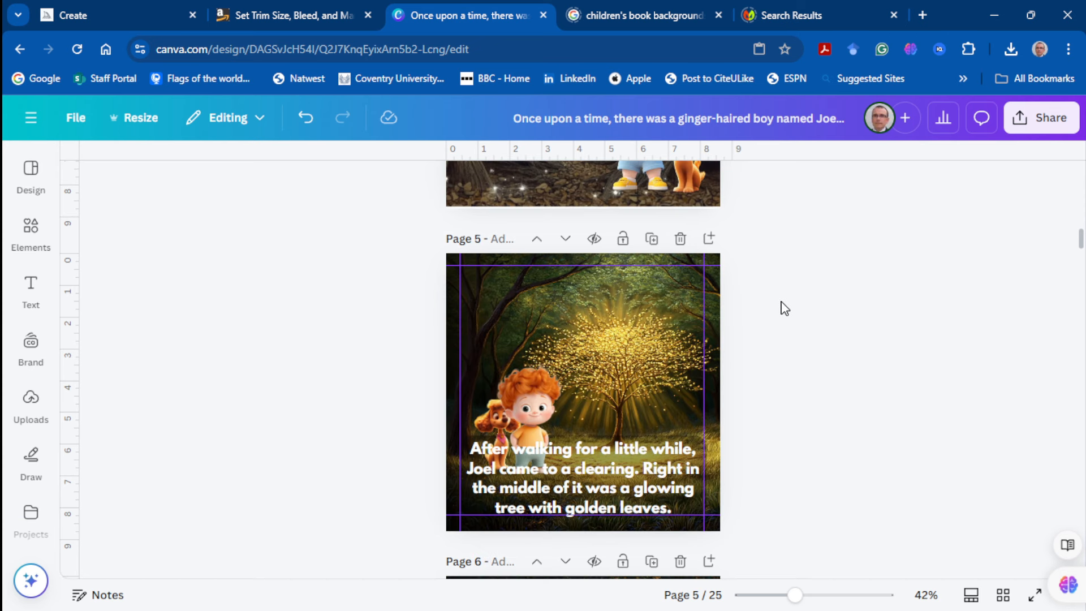
pyautogui.scroll(-3, 780, 305)
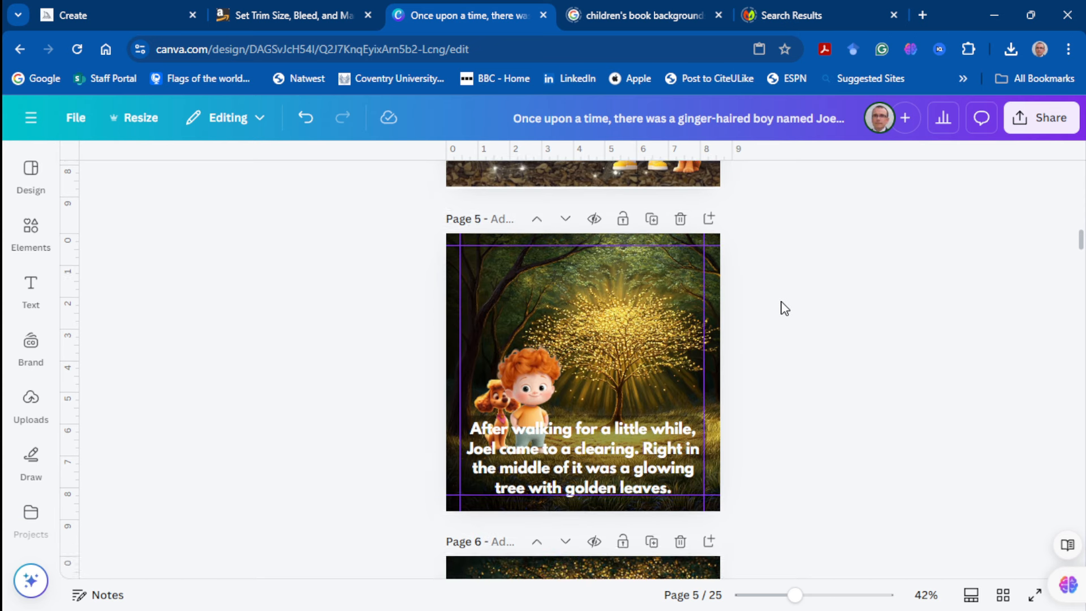
# Select the poodle on page 5 through the layer list and move it slightly upward beside the boy
pyautogui.click(551, 250)
pyautogui.moveTo(551, 250); pyautogui.dragTo(556, 249)
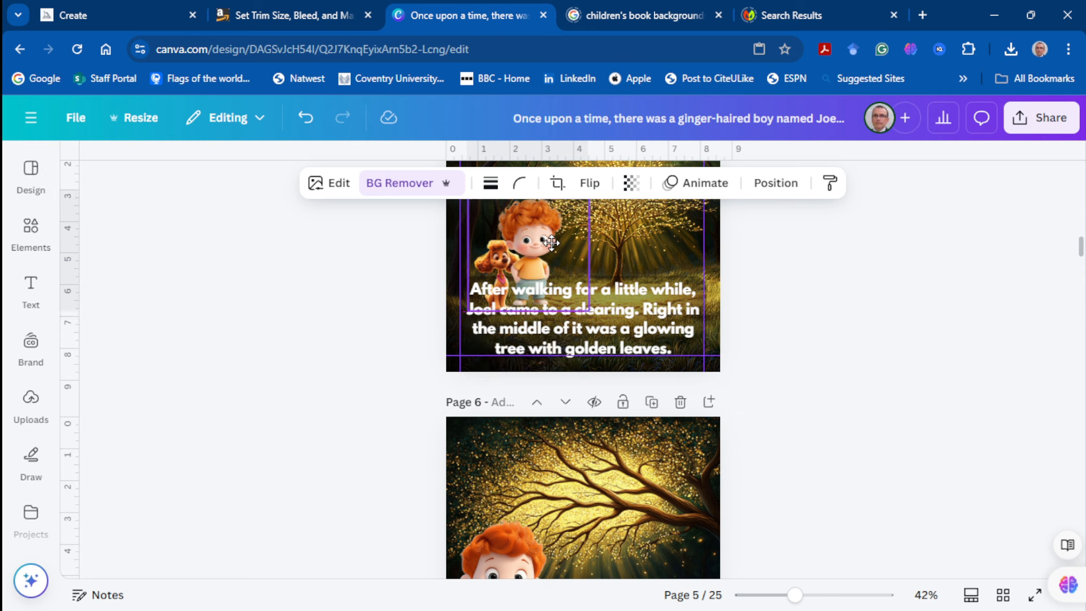
pyautogui.click(509, 275)
pyautogui.click(509, 276)
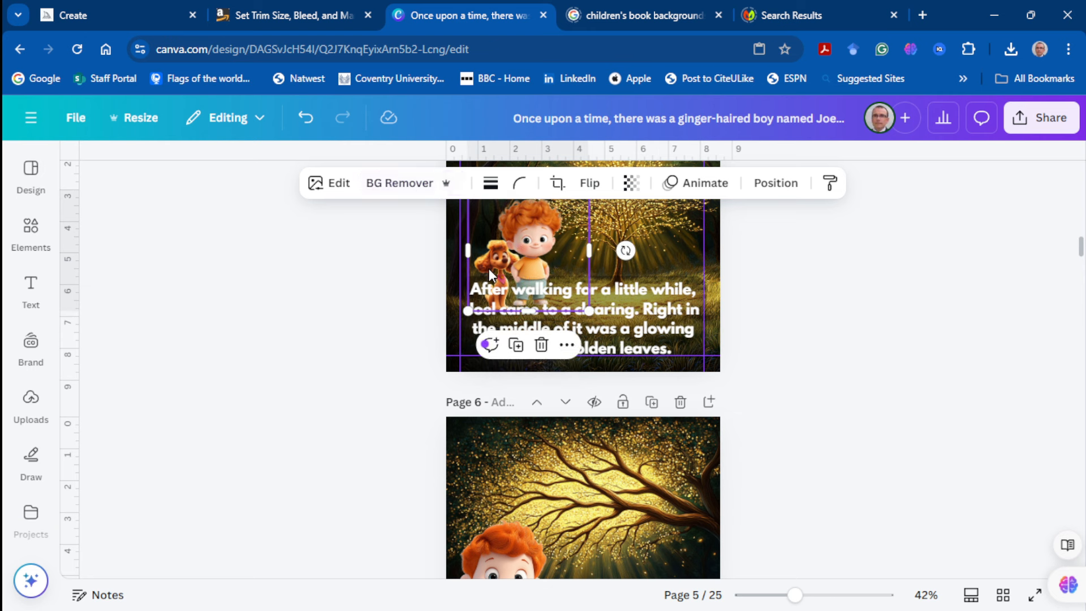
pyautogui.click(776, 182)
pyautogui.click(272, 399)
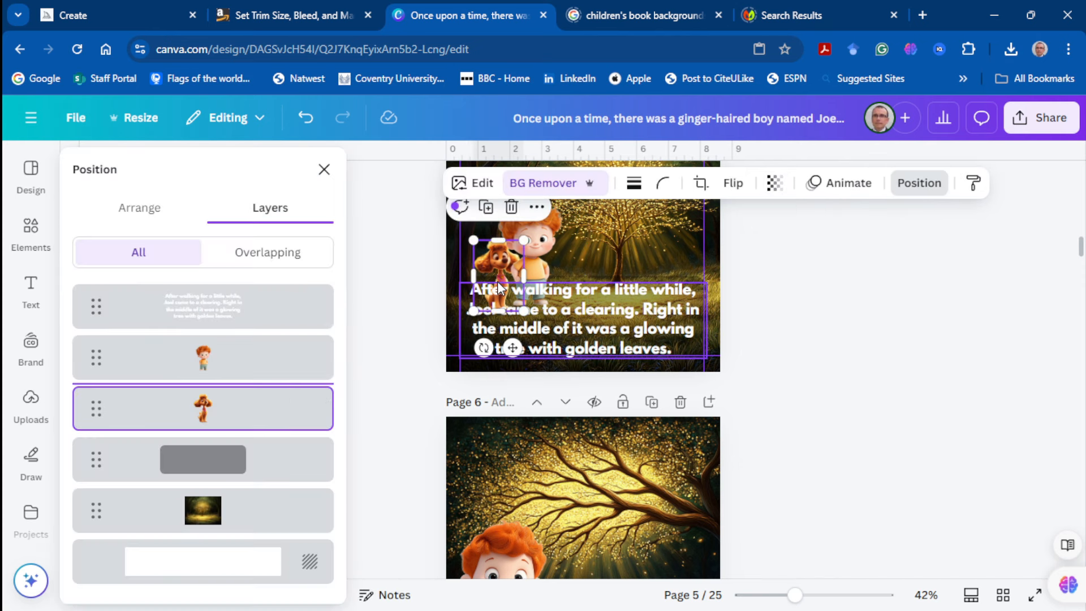
pyautogui.moveTo(498, 277); pyautogui.dragTo(495, 269)
pyautogui.click(612, 324)
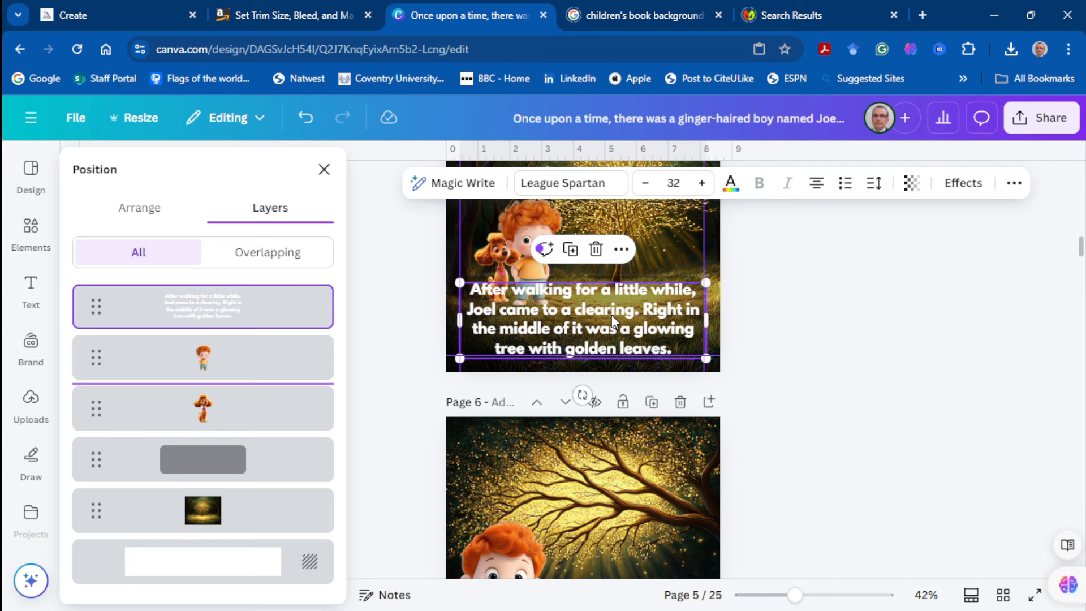
# Move the boy, the poodle and the squirrel on page 10 slightly upward, clear of the lower margin line
pyautogui.click(696, 277)
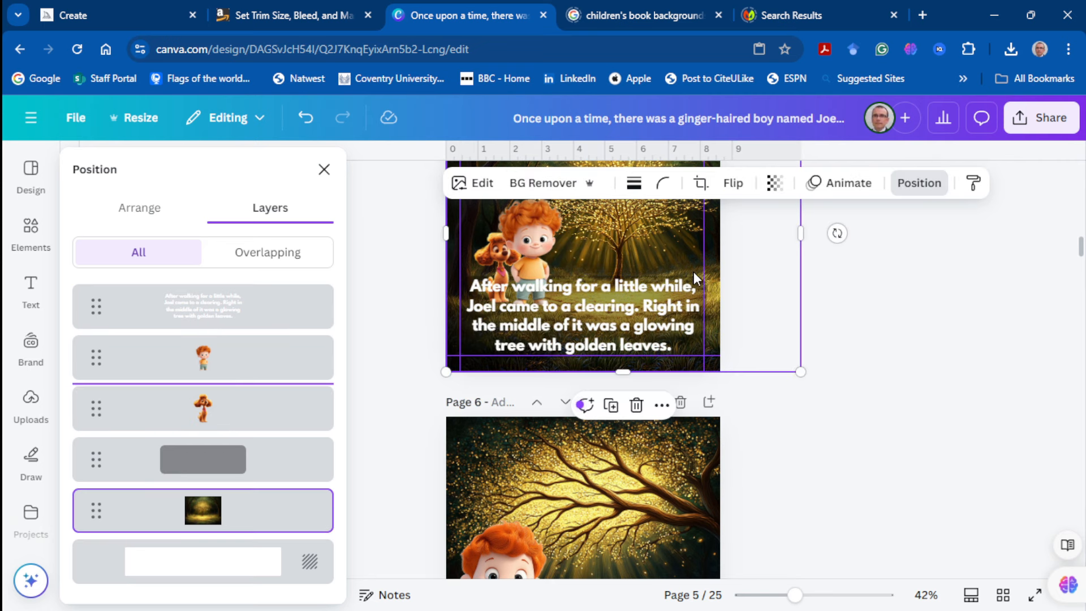
pyautogui.scroll(-5, 622, 367)
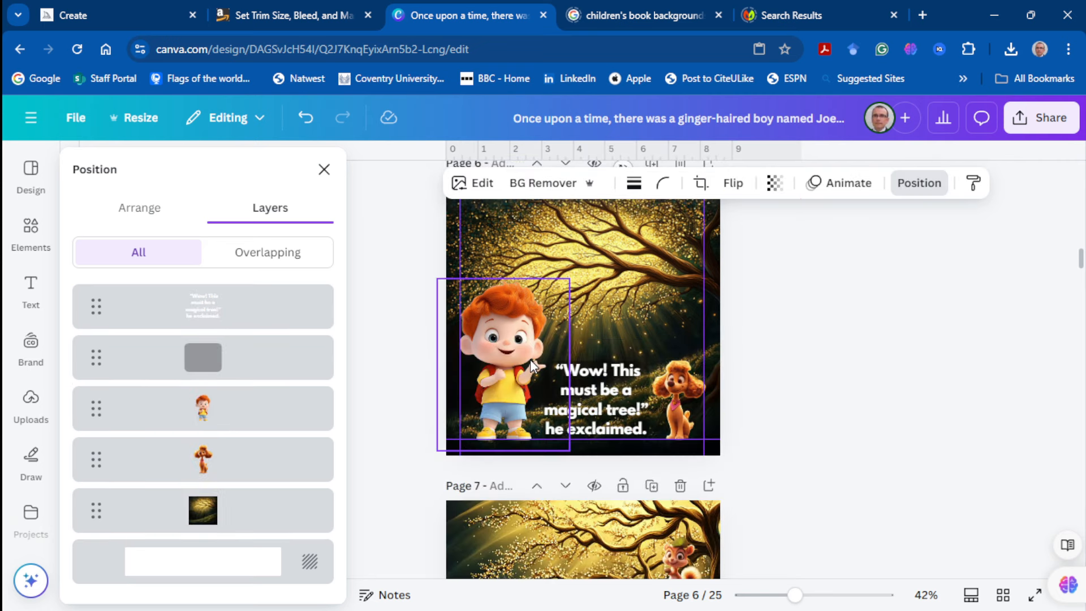
pyautogui.scroll(-5, 532, 365)
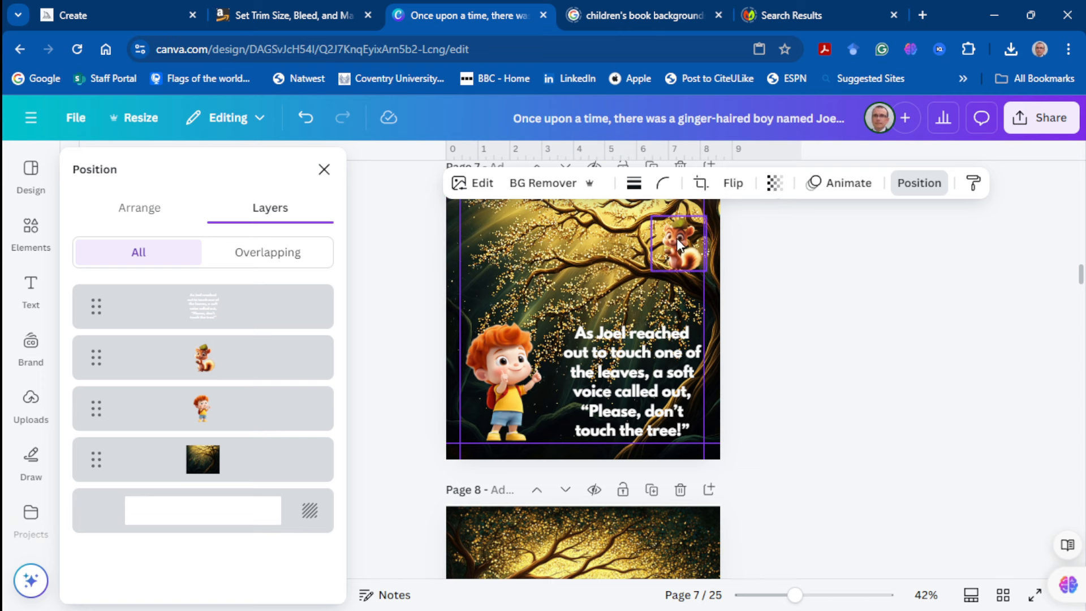
pyautogui.scroll(-5, 567, 283)
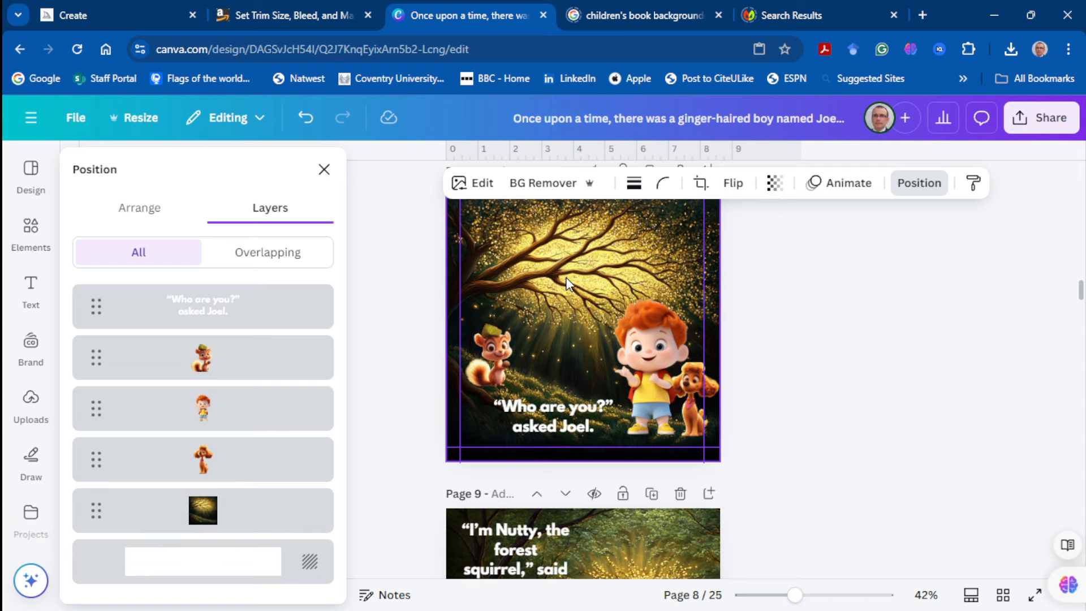
pyautogui.scroll(-5, 567, 283)
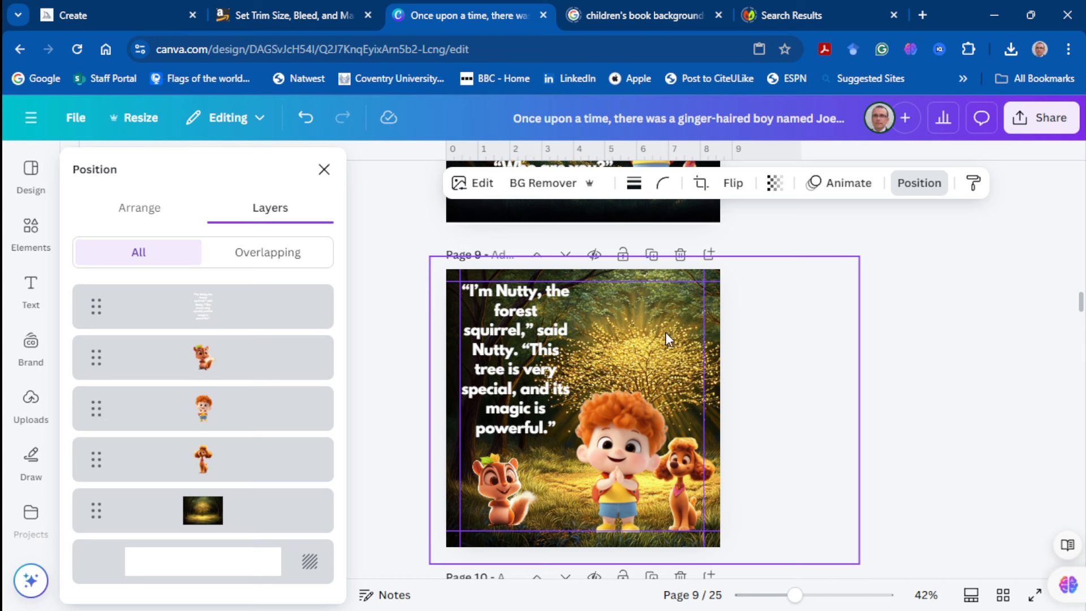
pyautogui.scroll(-5, 543, 424)
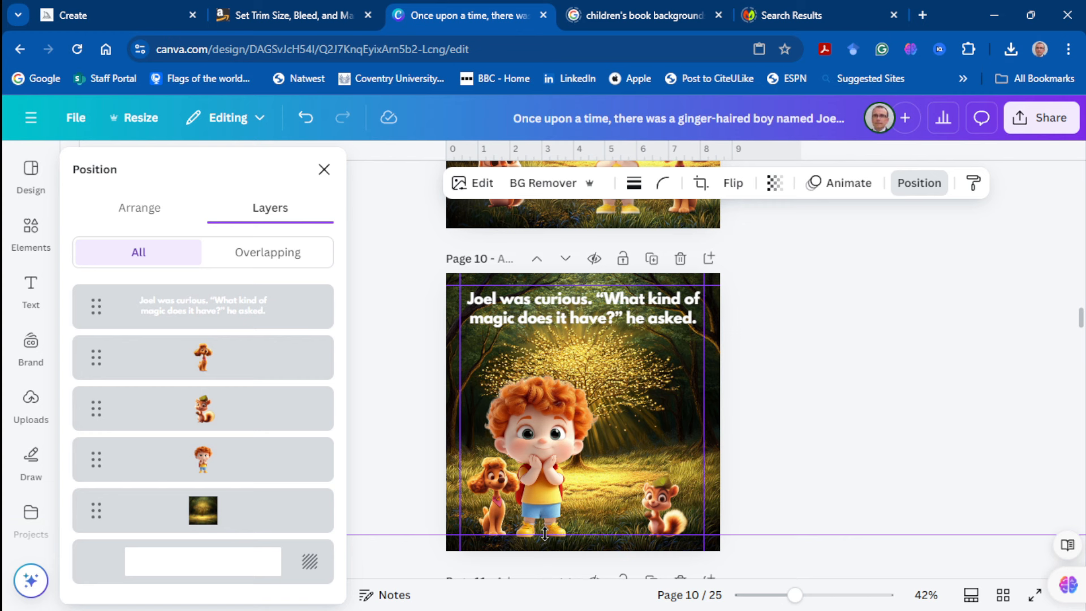
pyautogui.click(550, 495)
pyautogui.click(500, 496)
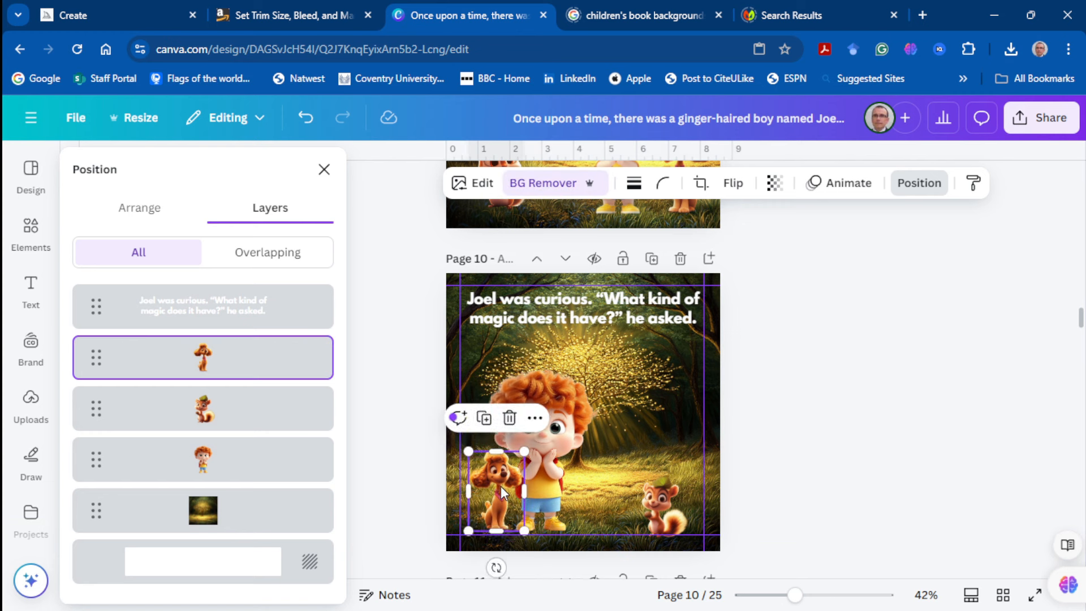
pyautogui.click(657, 507)
pyautogui.moveTo(656, 507); pyautogui.dragTo(662, 500)
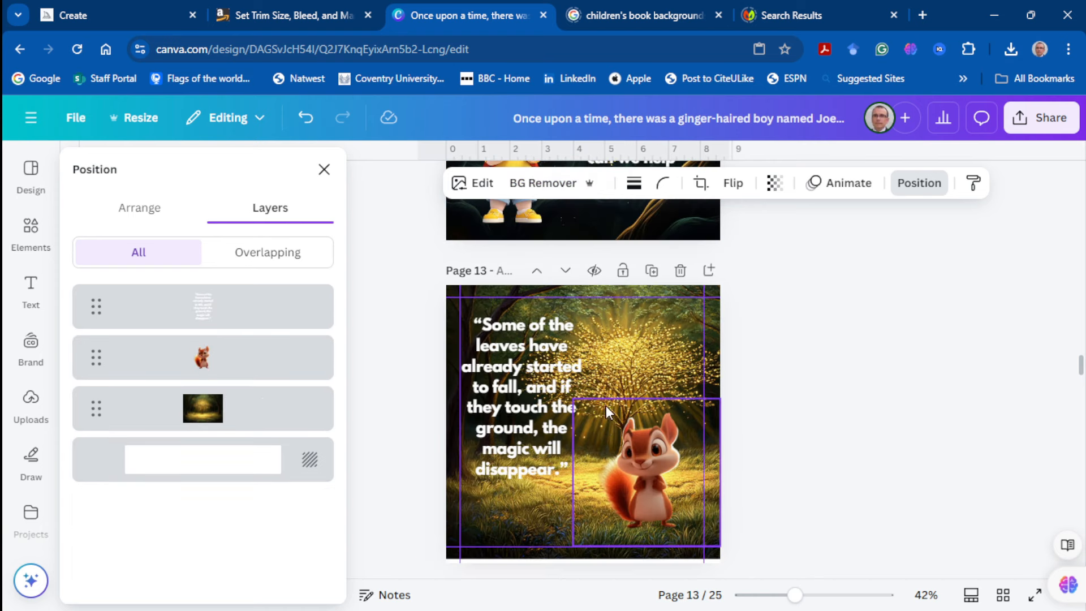
# Move the "Nutty agreed" text block on page 15 slightly upward, further inside the lower margin line
pyautogui.scroll(-5, 479, 480)
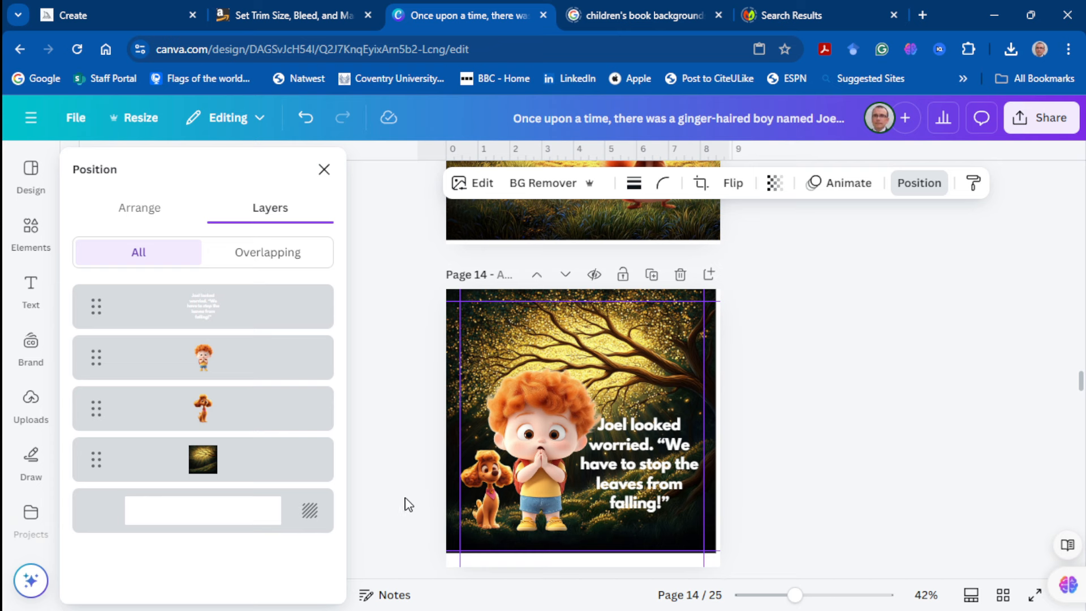
pyautogui.scroll(-5, 419, 502)
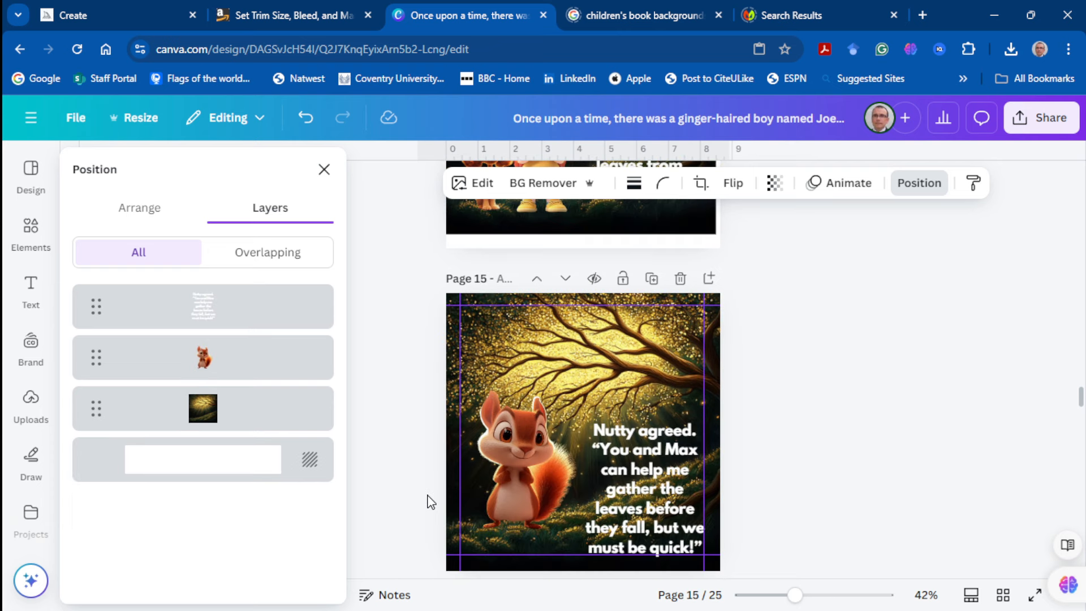
pyautogui.scroll(-1, 428, 501)
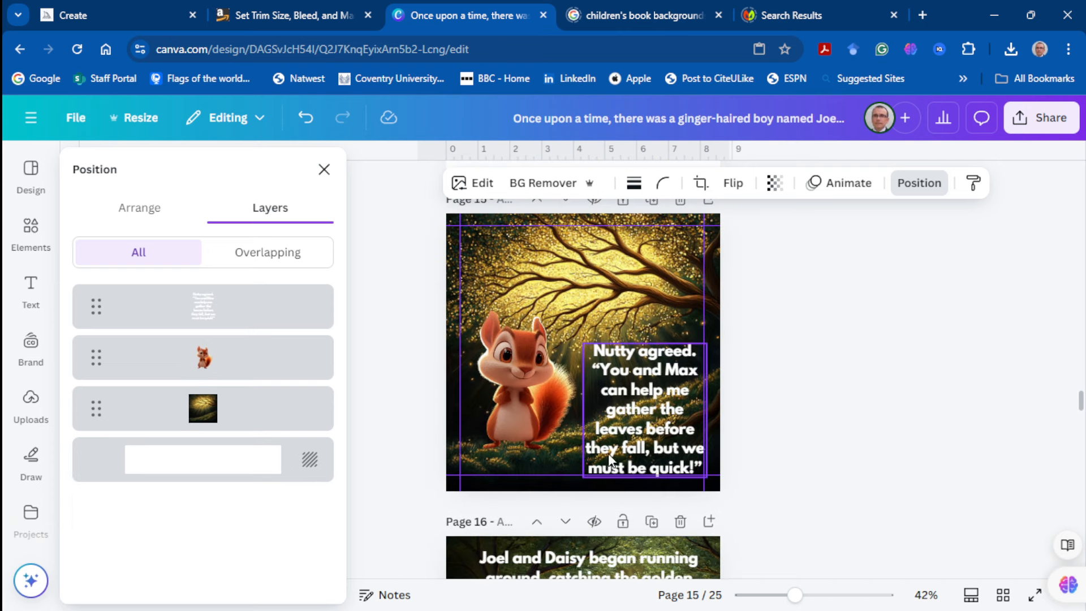
pyautogui.click(646, 421)
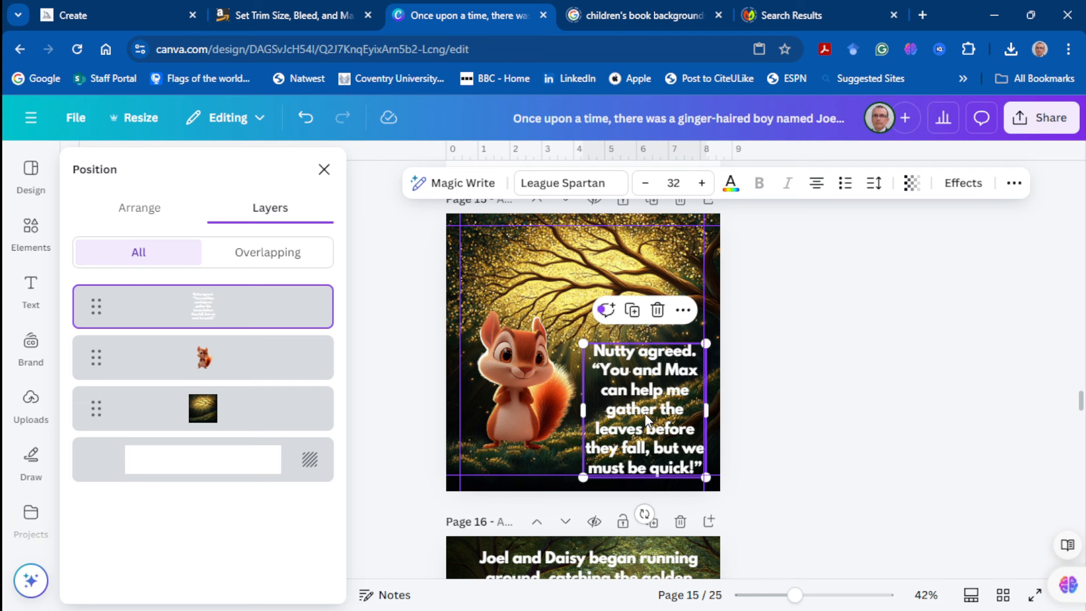
pyautogui.moveTo(645, 417); pyautogui.dragTo(645, 409)
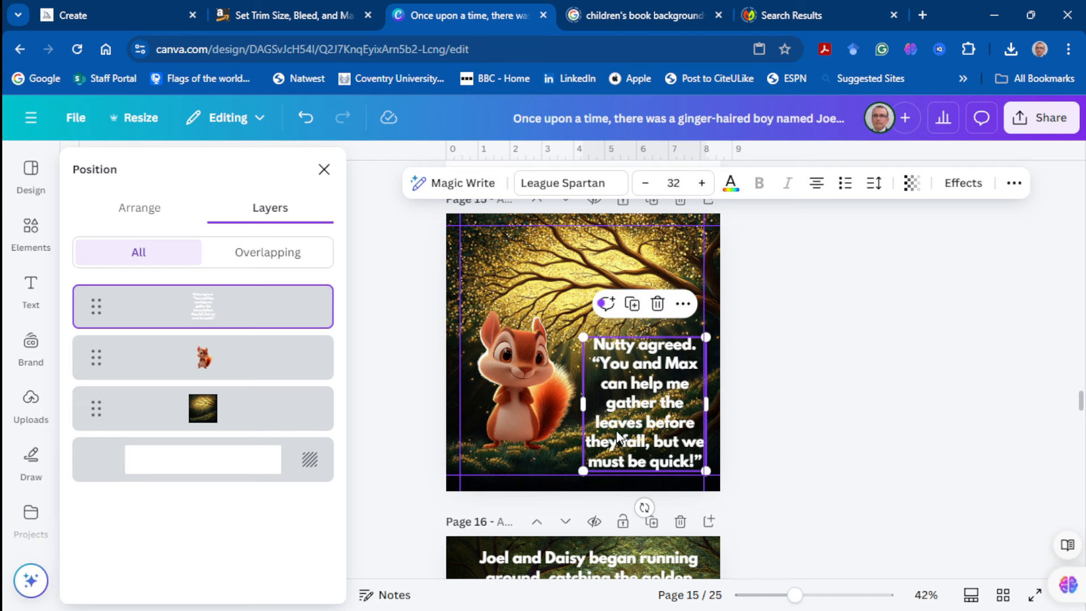
pyautogui.click(535, 438)
# Move the boy holding the golden leaf on page 16 slightly upward, clear of the lower margin line
pyautogui.scroll(-4, 400, 453)
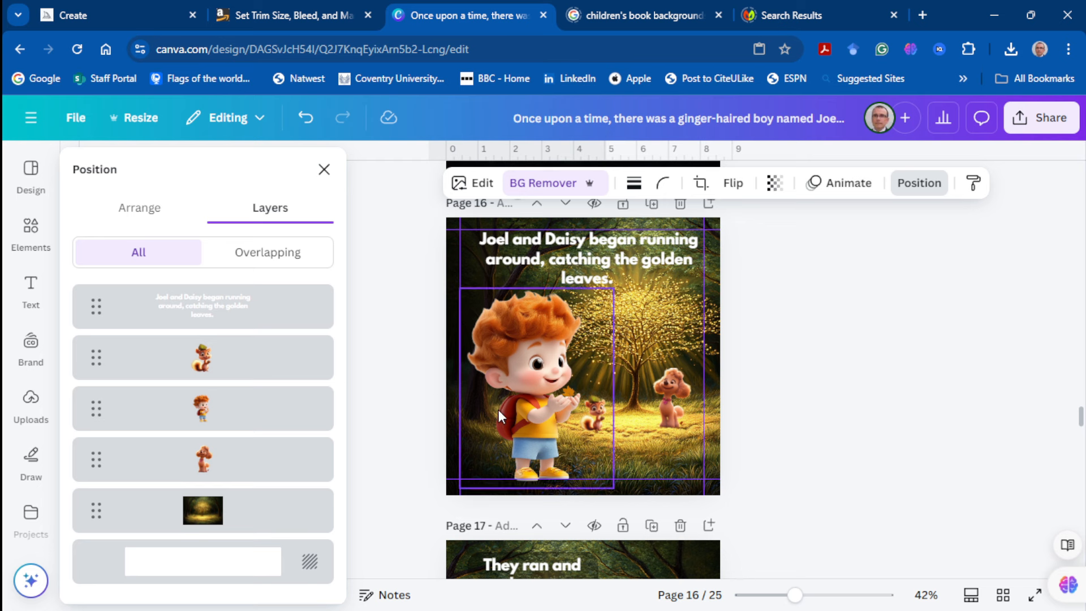
pyautogui.click(546, 396)
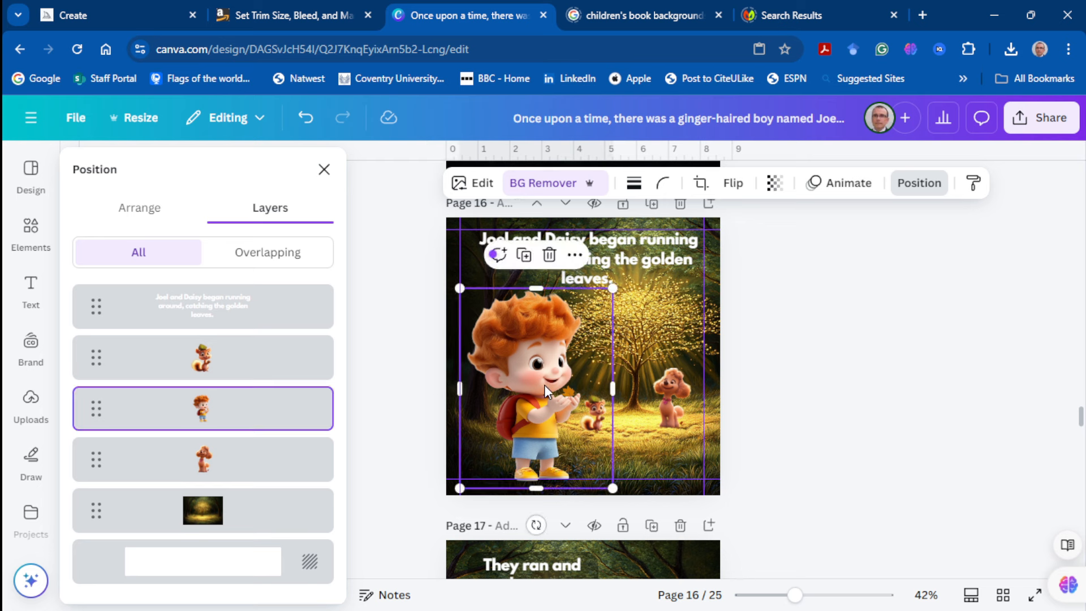
pyautogui.moveTo(545, 385); pyautogui.dragTo(545, 384)
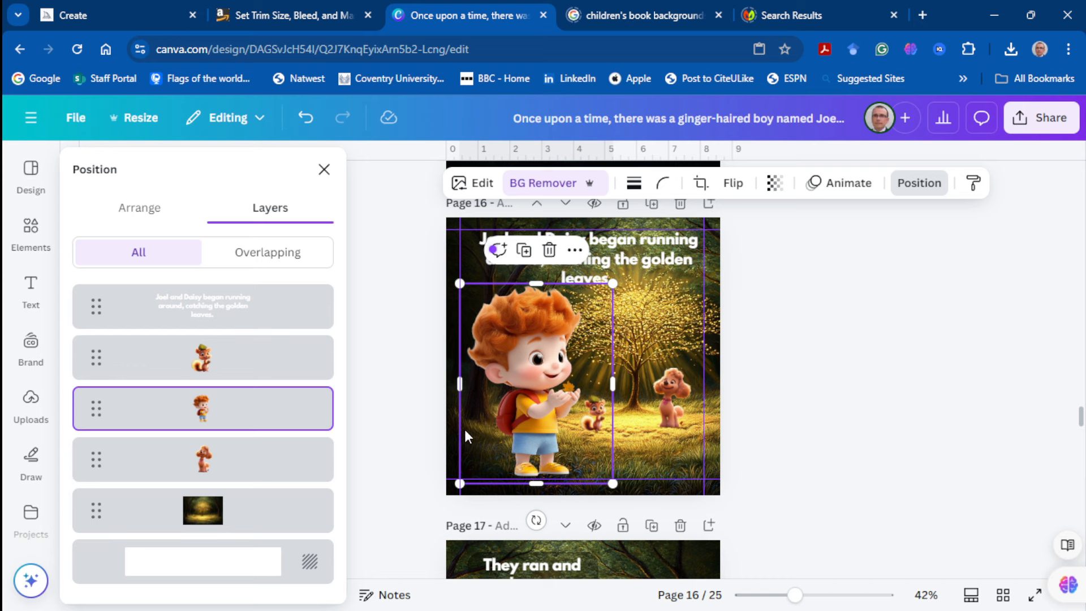
# Compare the boy on pages 16 and 17, flipping the page 17 boy horizontally and back to his original direction
pyautogui.scroll(-2, 455, 433)
pyautogui.scroll(-3, 452, 436)
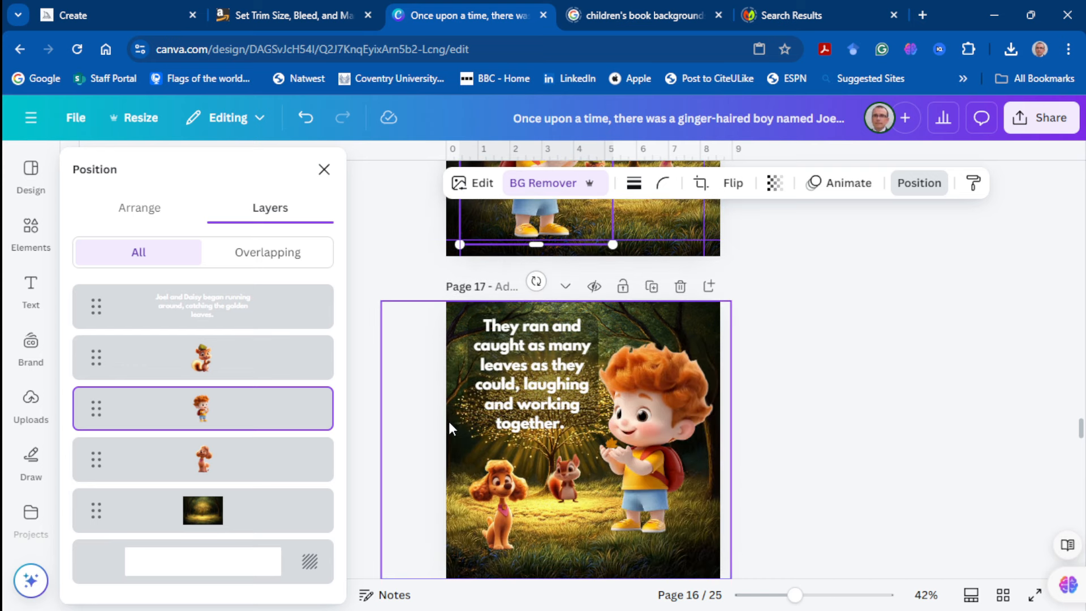
pyautogui.scroll(2, 449, 422)
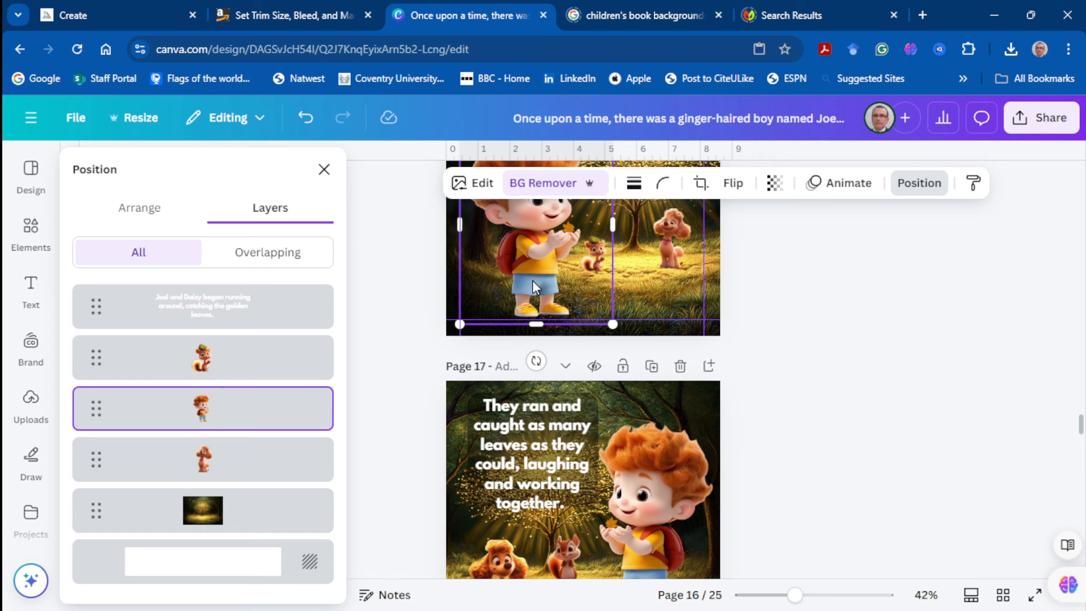
pyautogui.click(635, 470)
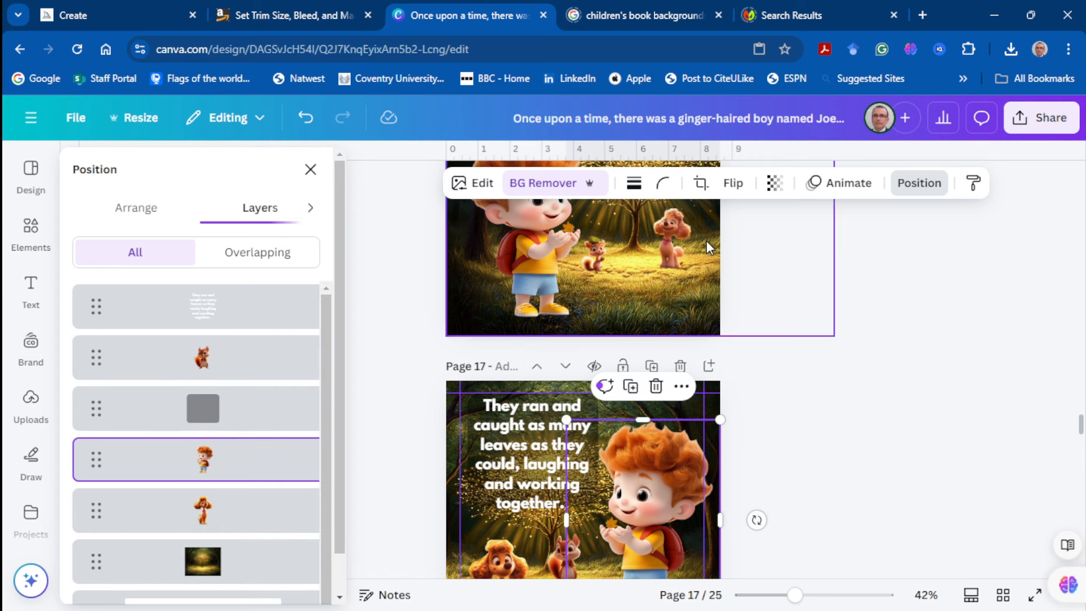
pyautogui.click(733, 184)
pyautogui.click(733, 226)
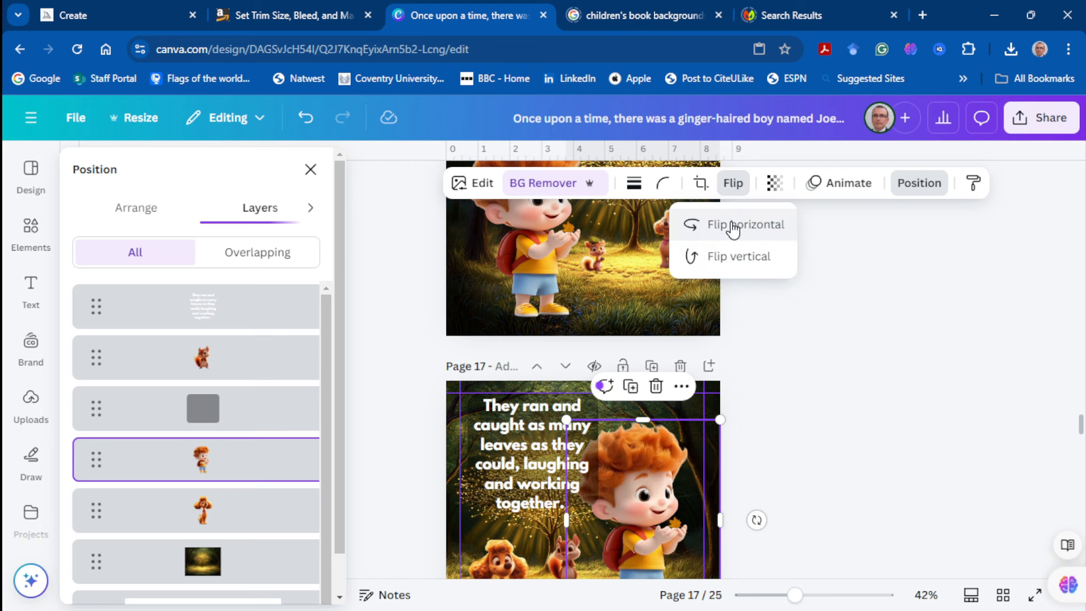
pyautogui.click(733, 226)
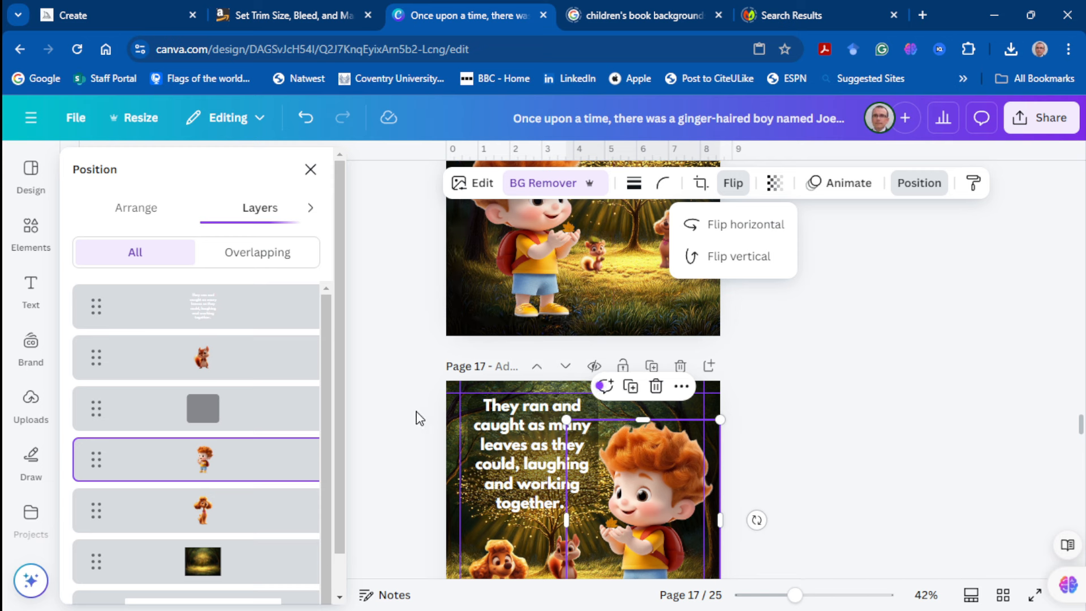
# Examine the text, characters and backgrounds on pages 18 to 25 of the book
pyautogui.scroll(-6, 542, 438)
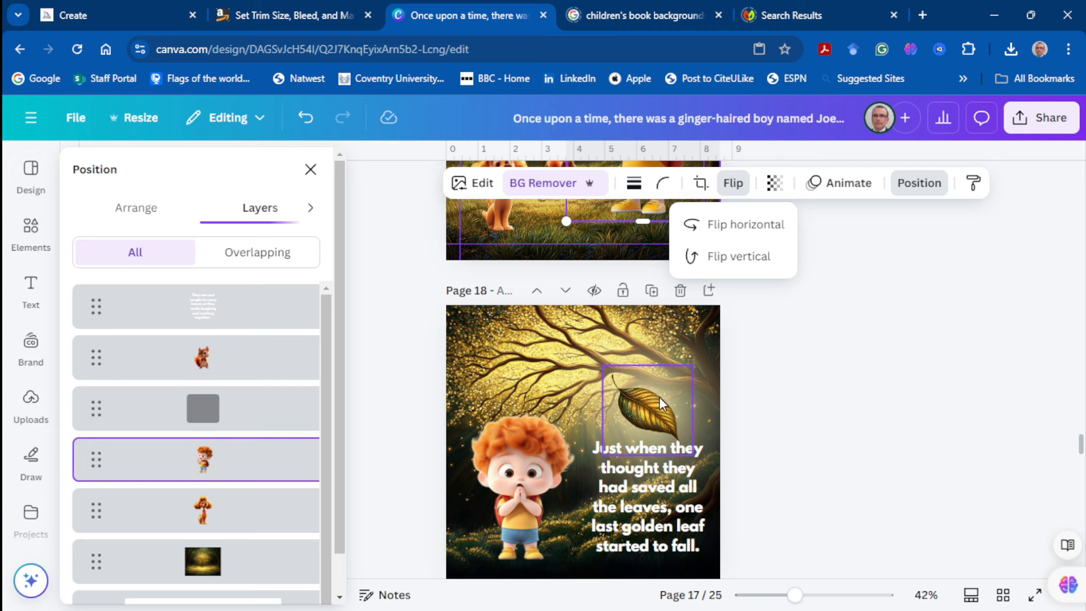
pyautogui.scroll(-5, 408, 397)
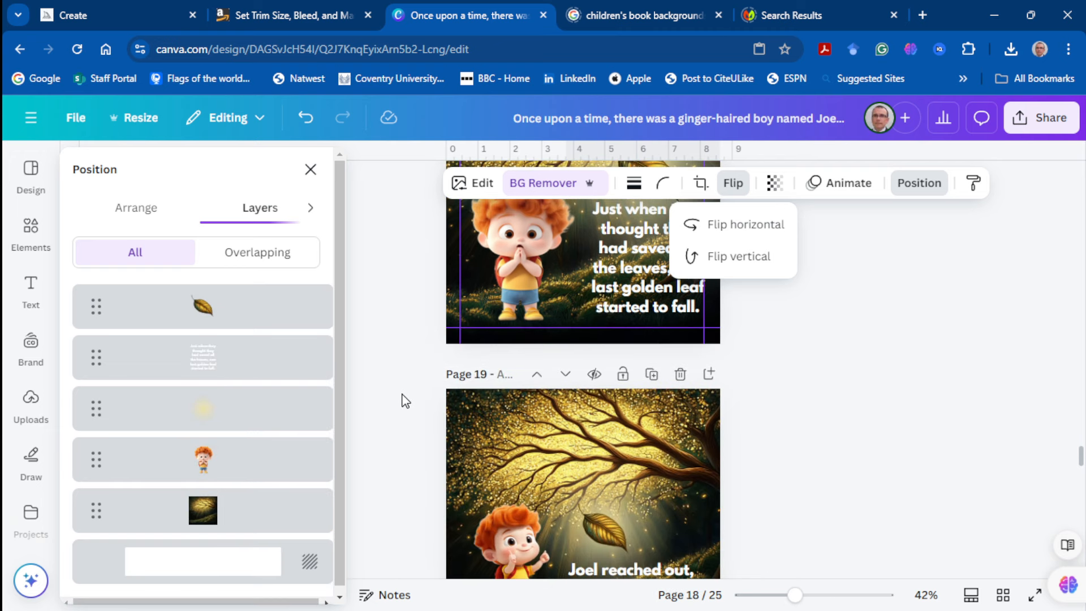
pyautogui.scroll(-3, 407, 400)
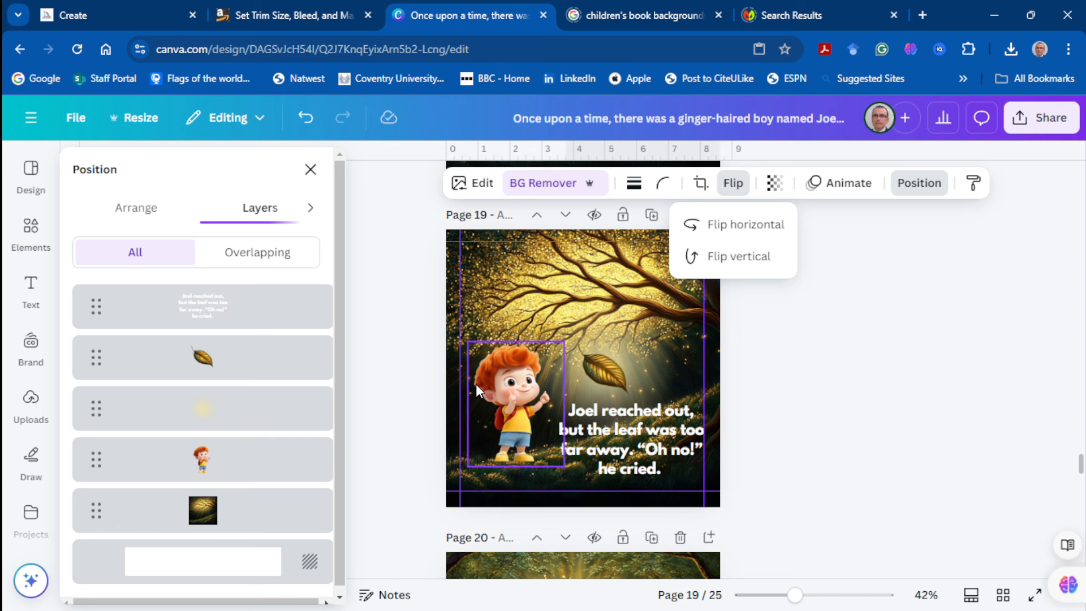
pyautogui.scroll(-3, 477, 383)
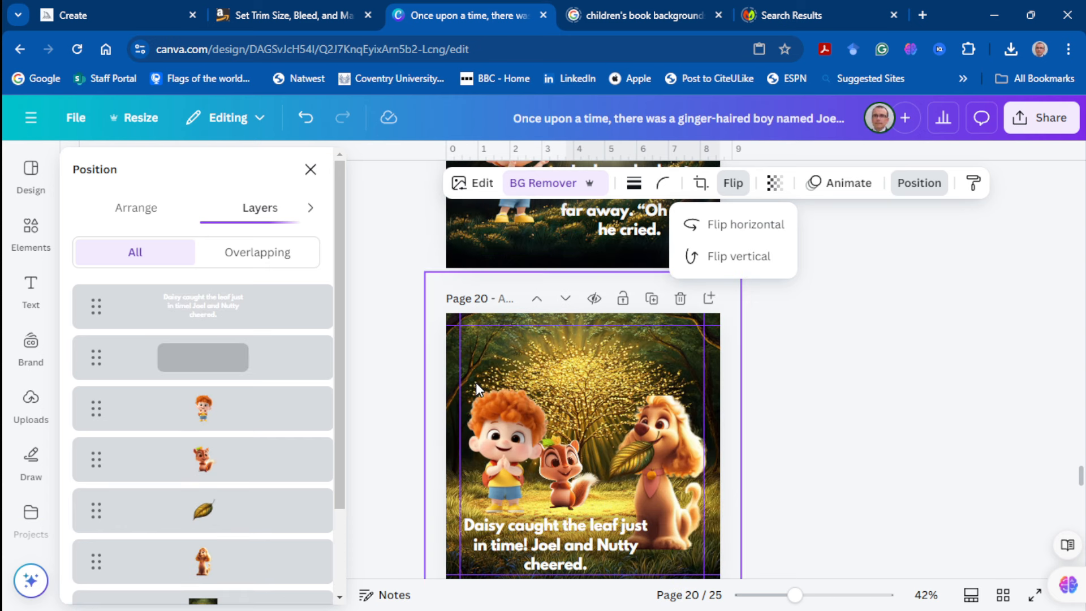
pyautogui.scroll(-3, 484, 382)
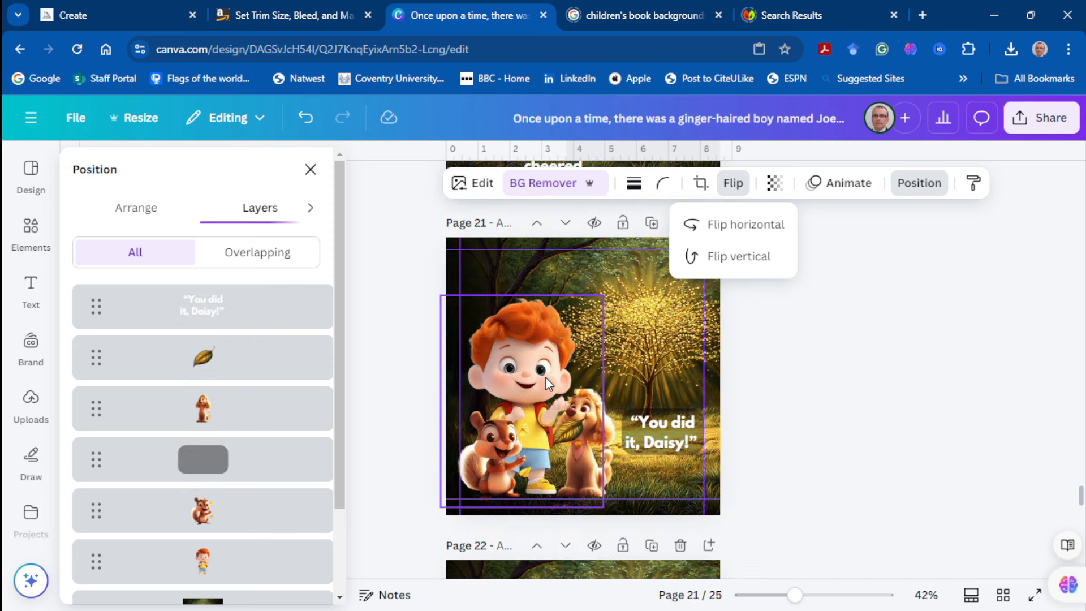
pyautogui.scroll(-3, 546, 377)
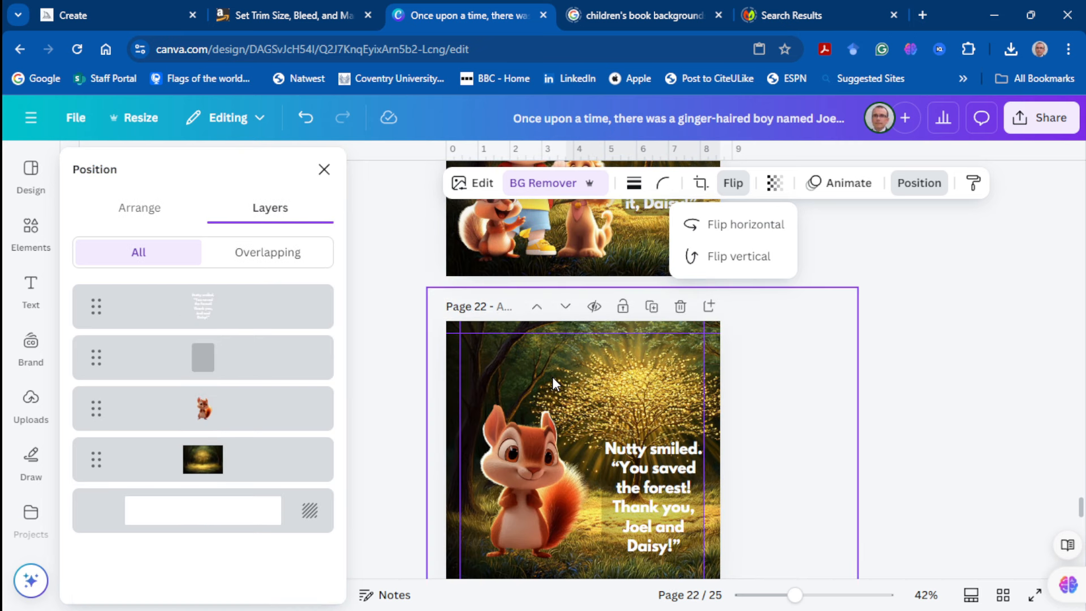
pyautogui.scroll(-3, 552, 376)
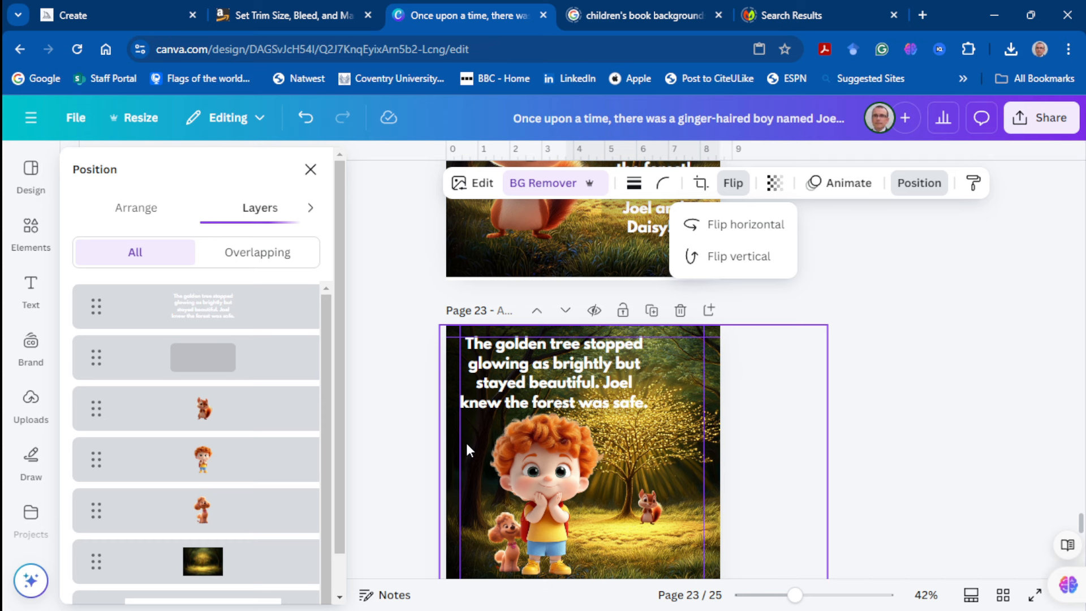
pyautogui.scroll(-3, 466, 443)
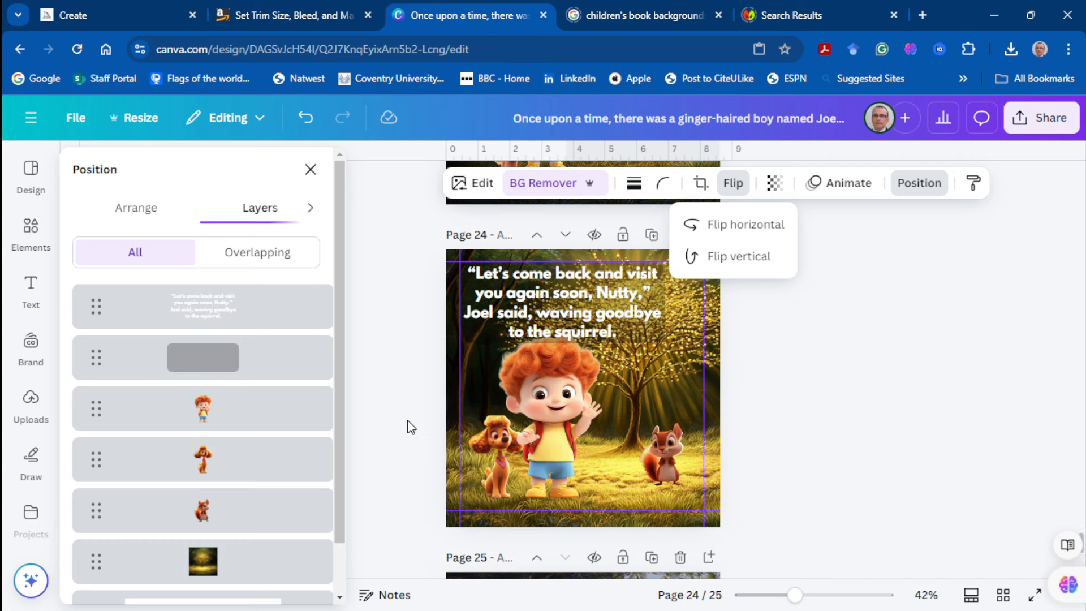
pyautogui.scroll(-3, 511, 408)
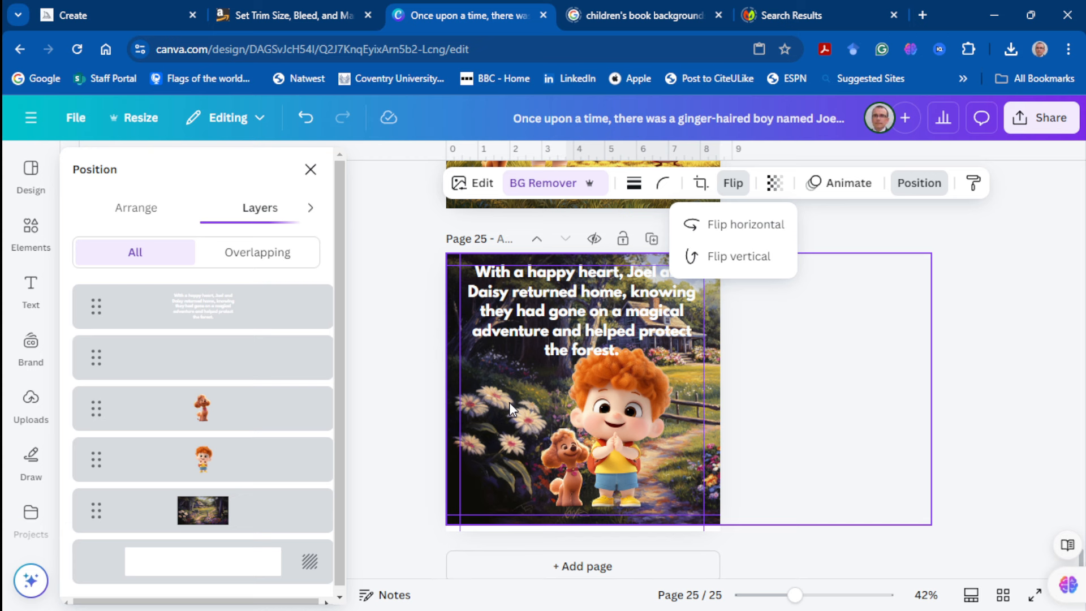
pyautogui.scroll(-1, 509, 402)
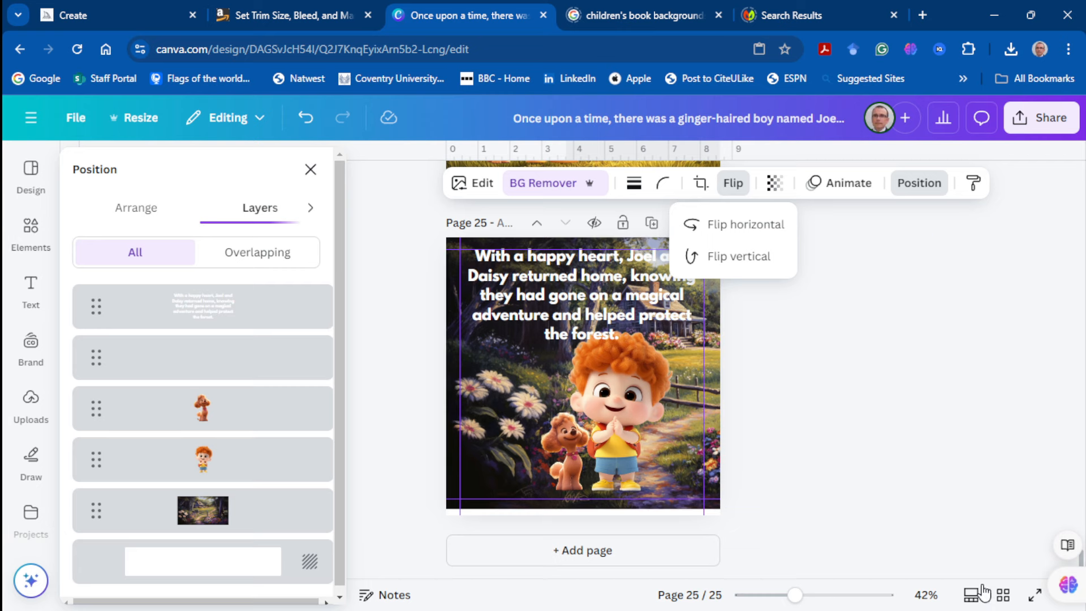
# Show all book pages in a grid and set the download file type to PDF Print with Flatten PDF enabled
pyautogui.click(1003, 594)
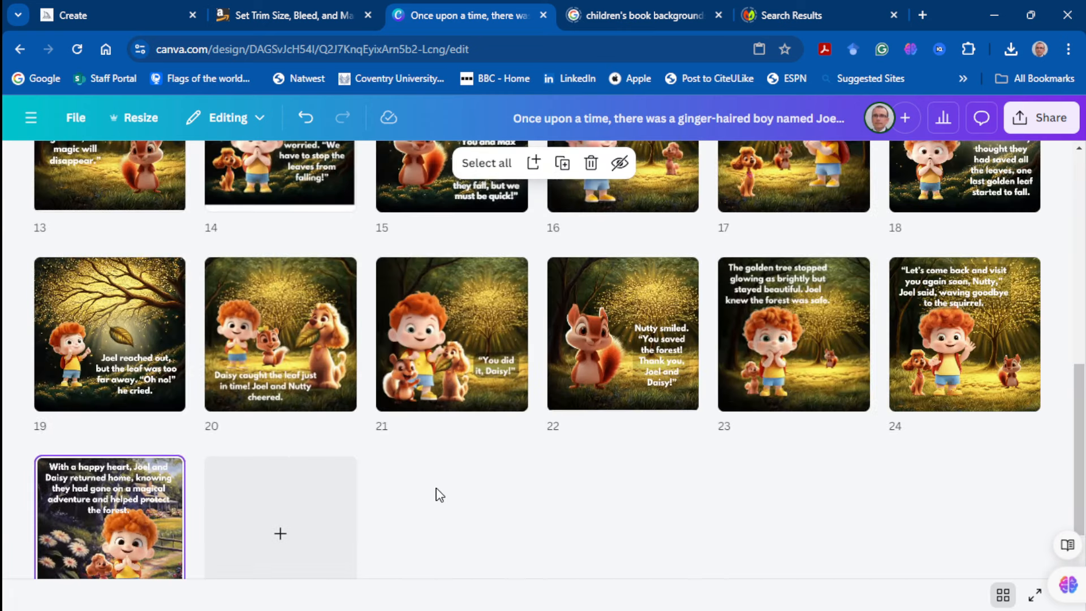
pyautogui.scroll(10, 444, 490)
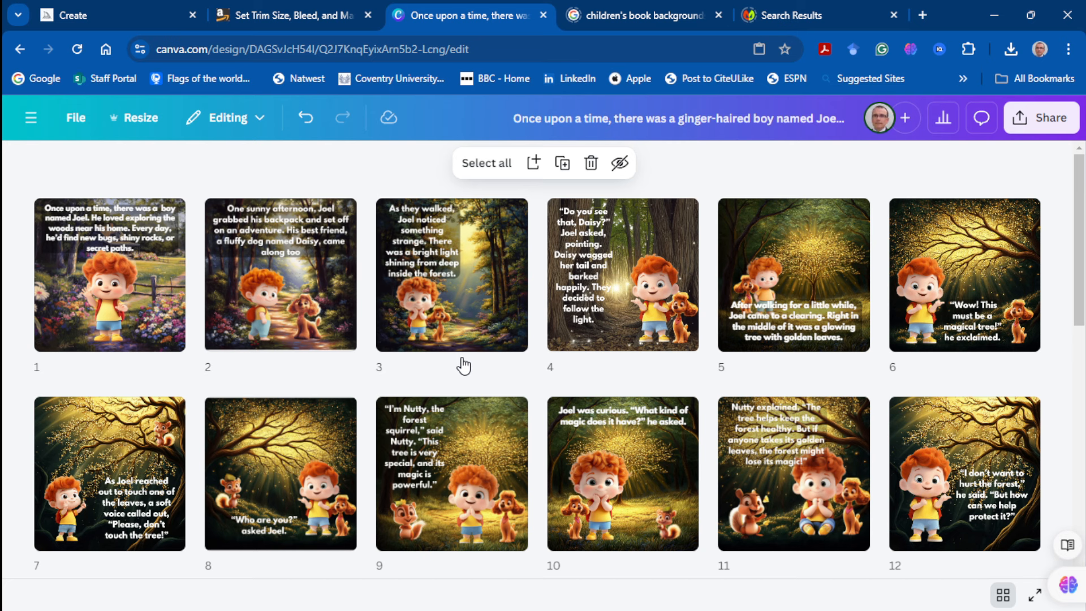
pyautogui.click(1047, 130)
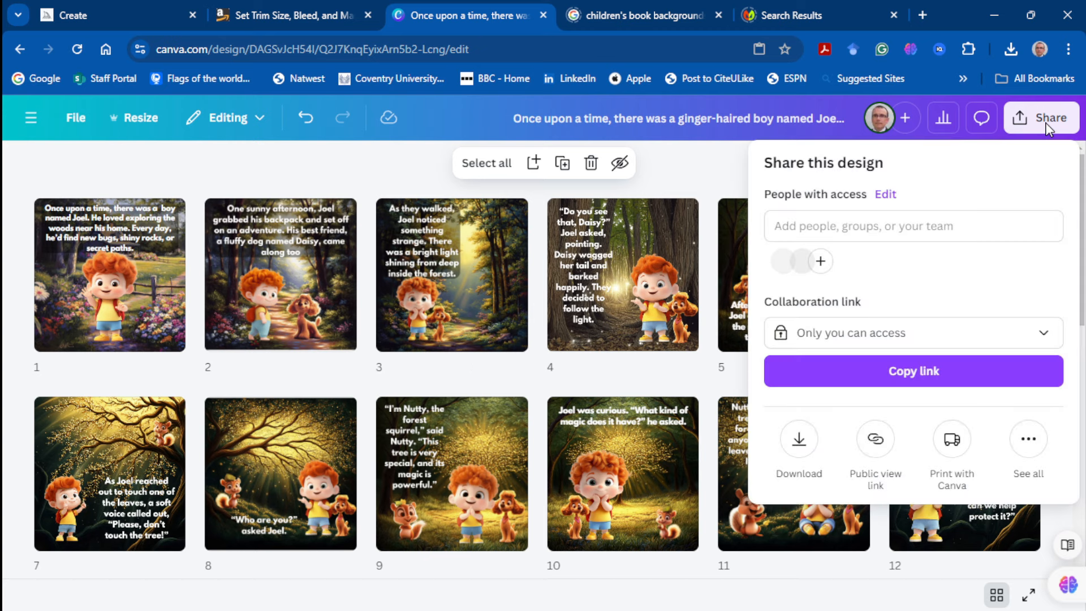
pyautogui.click(800, 440)
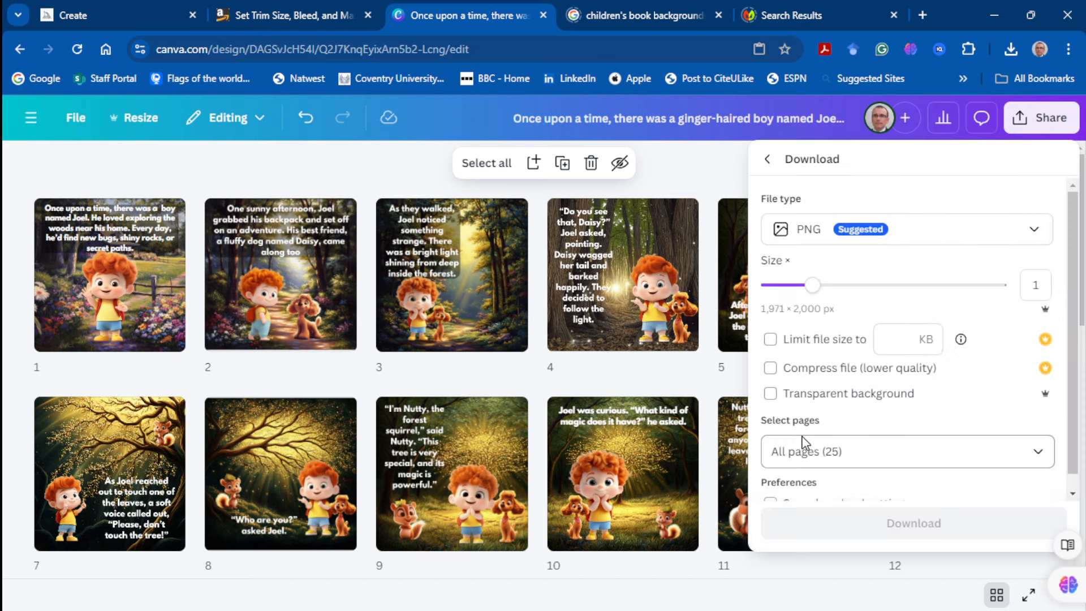
pyautogui.click(906, 229)
pyautogui.click(848, 379)
pyautogui.click(771, 284)
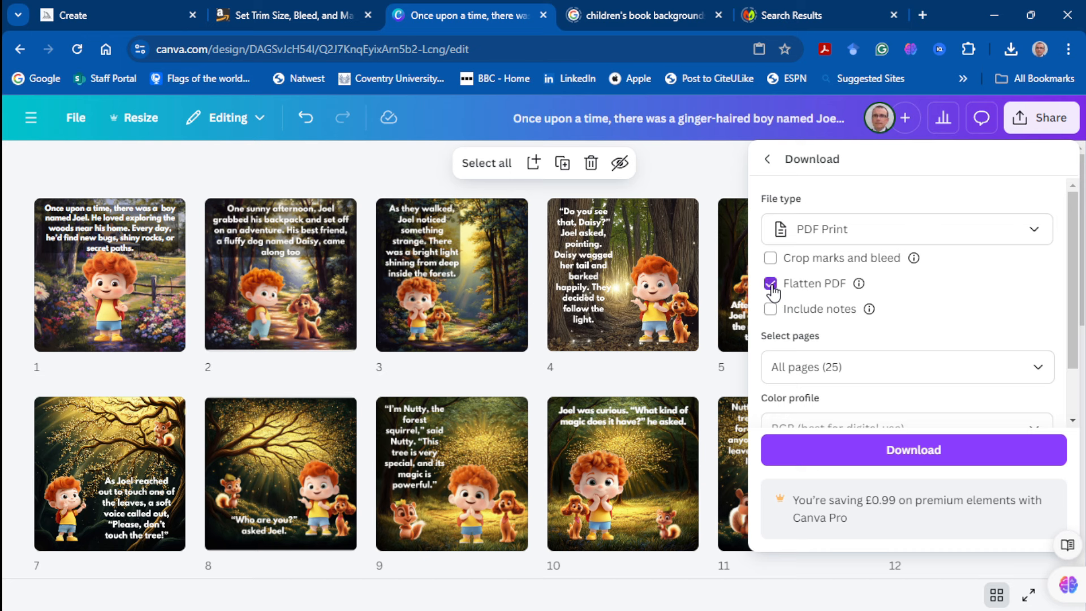
# Set the color profile to CMYK (best for professional printing) and download all 25 pages
pyautogui.scroll(-2, 860, 363)
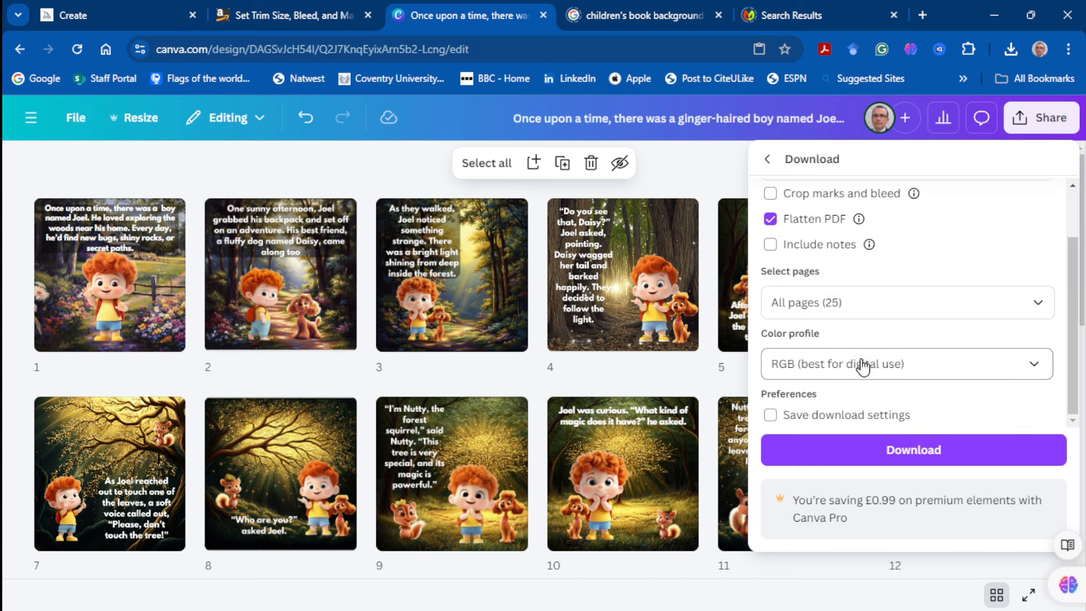
pyautogui.click(1040, 369)
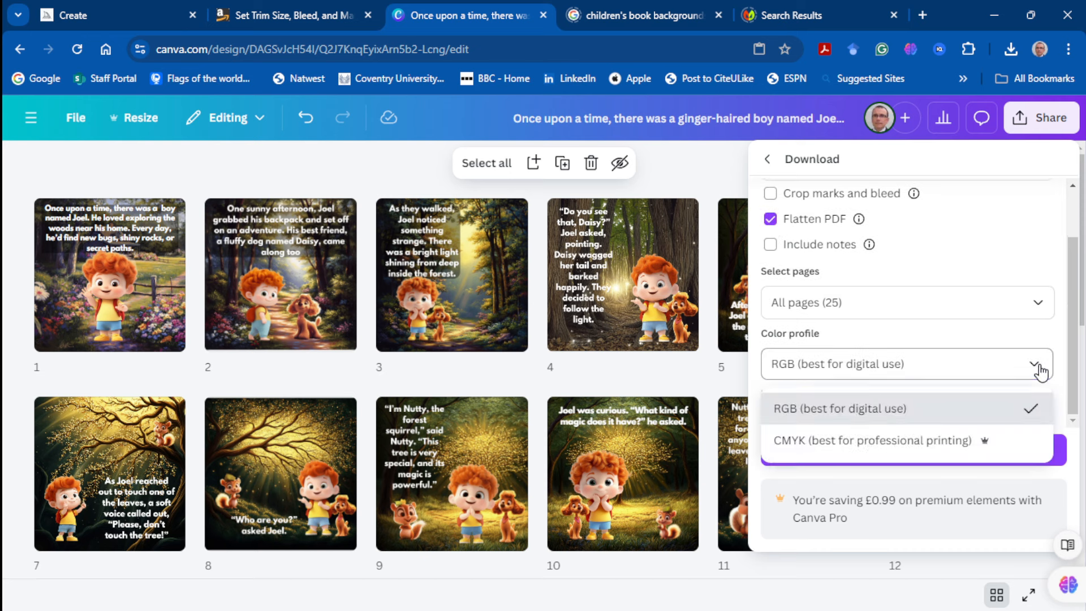
pyautogui.click(899, 447)
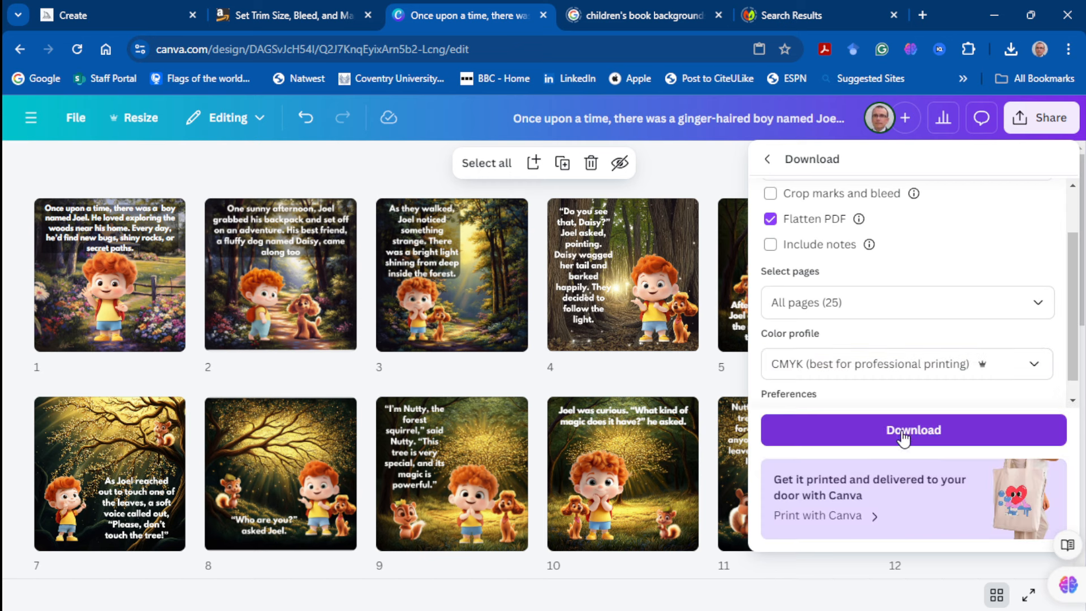
pyautogui.click(903, 434)
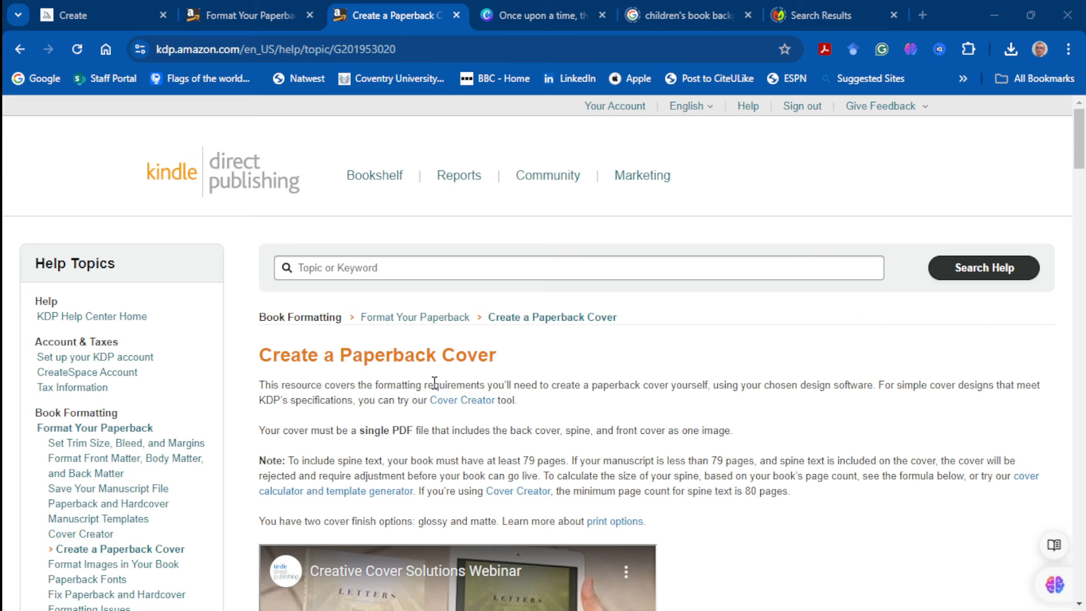
# Open the cover calculator and template generator from KDP's Create a Paperback Cover help page
pyautogui.scroll(-8, 434, 383)
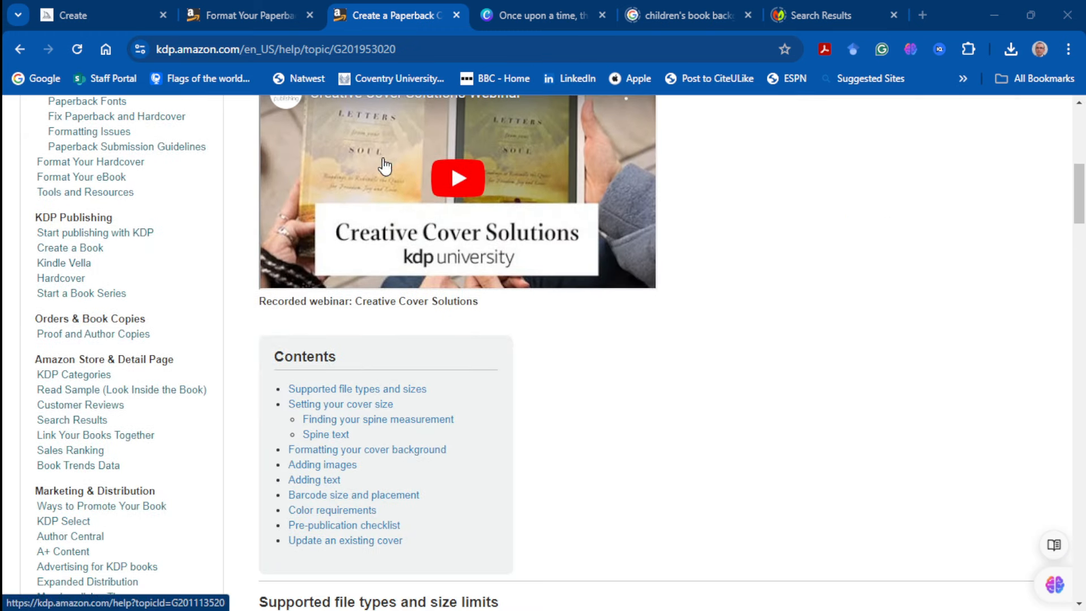
pyautogui.scroll(-4, 442, 300)
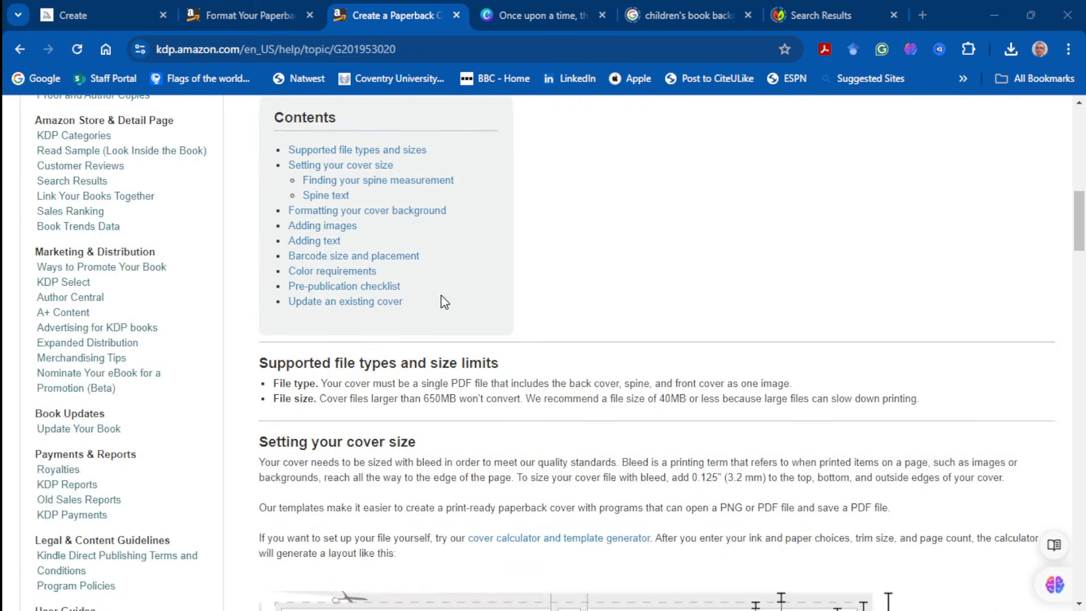
pyautogui.scroll(-4, 443, 301)
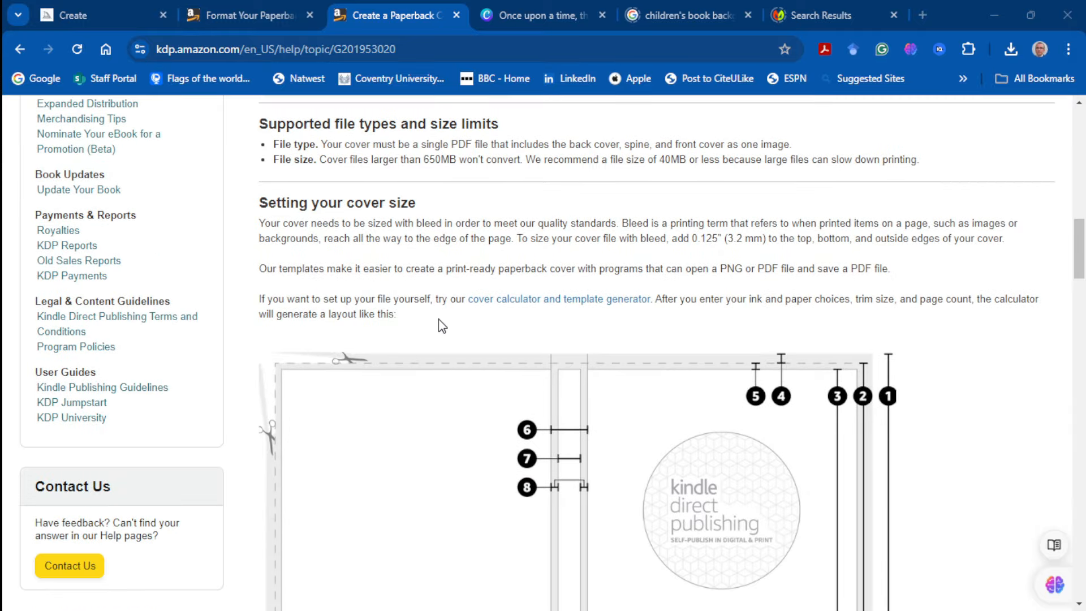
pyautogui.click(502, 308)
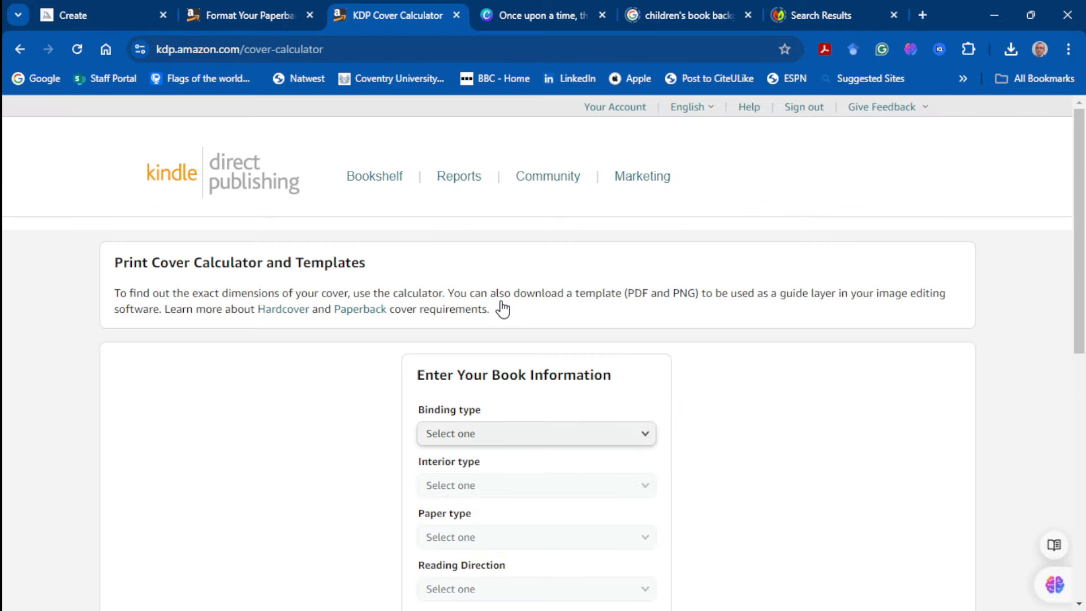
# Set the book information to Paperback binding, Premium color interior and White paper in the cover calculator
pyautogui.scroll(-3, 648, 287)
pyautogui.click(649, 288)
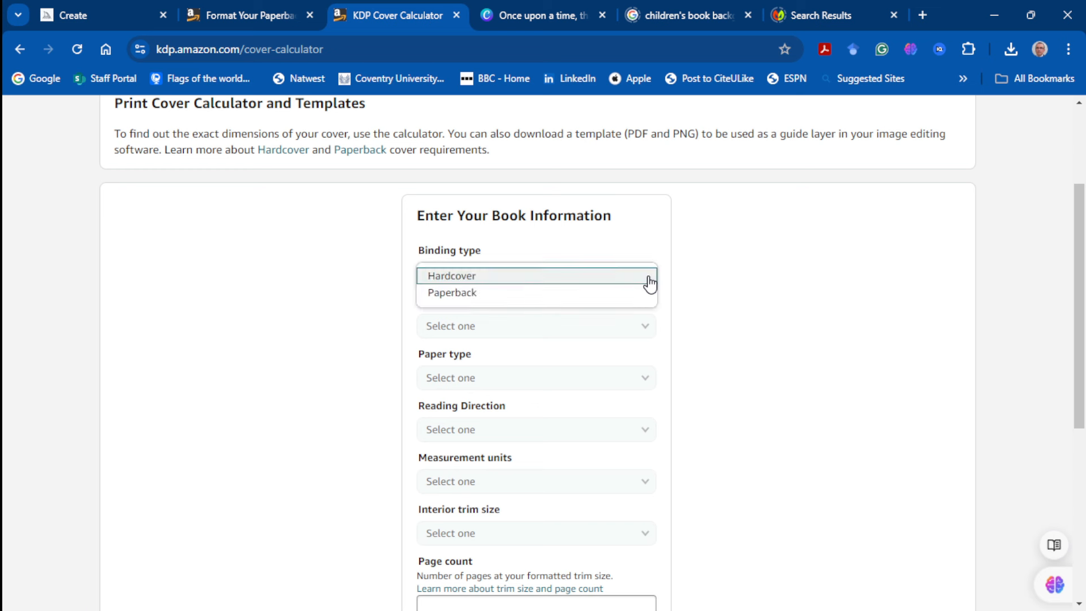
pyautogui.click(577, 295)
pyautogui.click(631, 329)
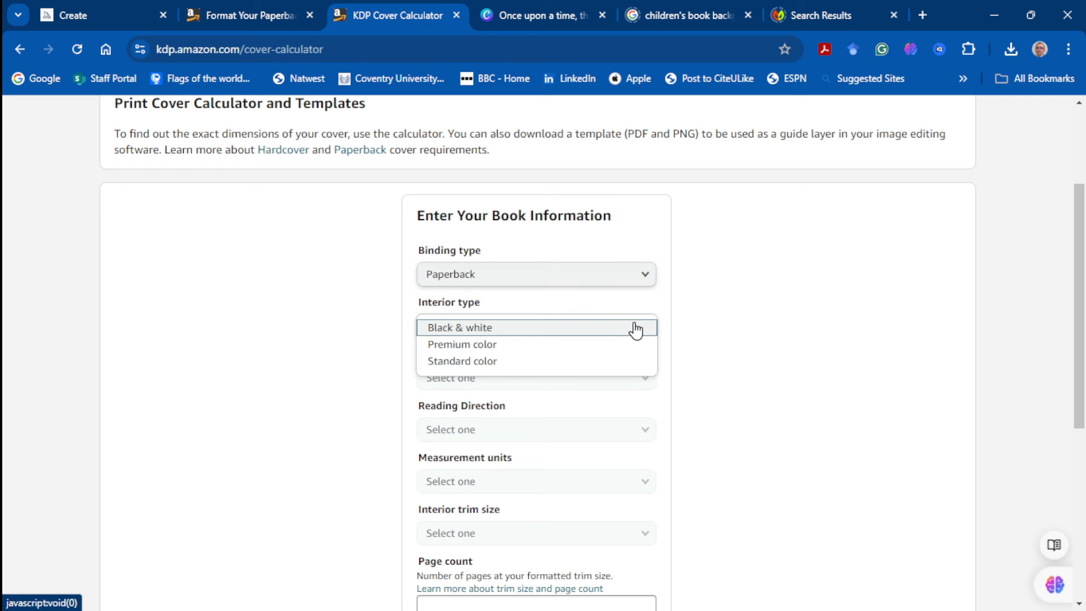
pyautogui.click(541, 350)
pyautogui.click(645, 381)
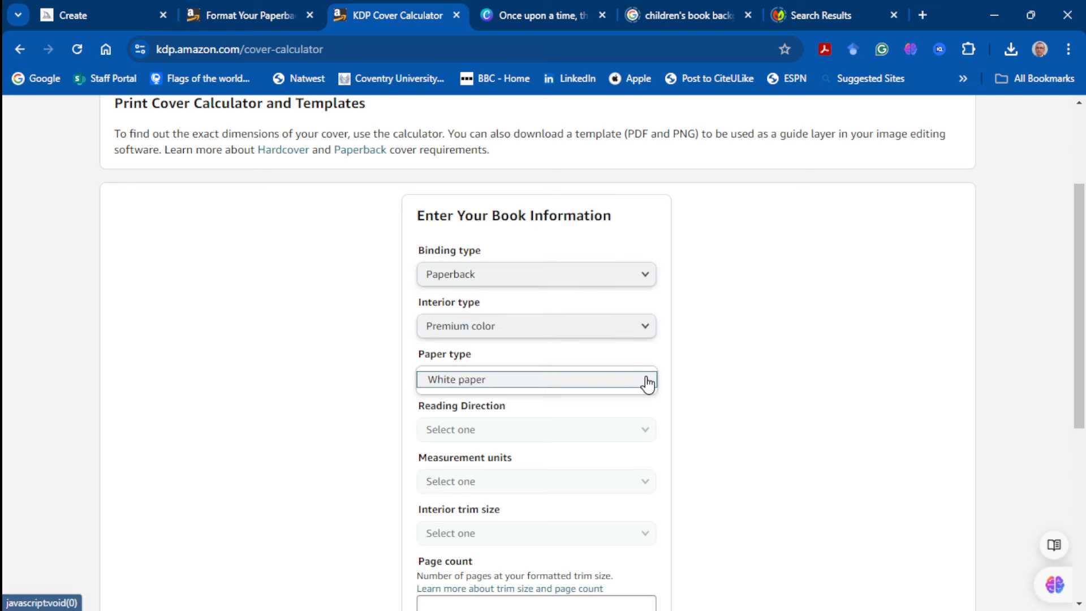
pyautogui.click(577, 384)
# Set the reading direction to Left to Right, the measurement units to Inches and the interior trim size to 8.5 x 8.5 in
pyautogui.scroll(-3, 560, 393)
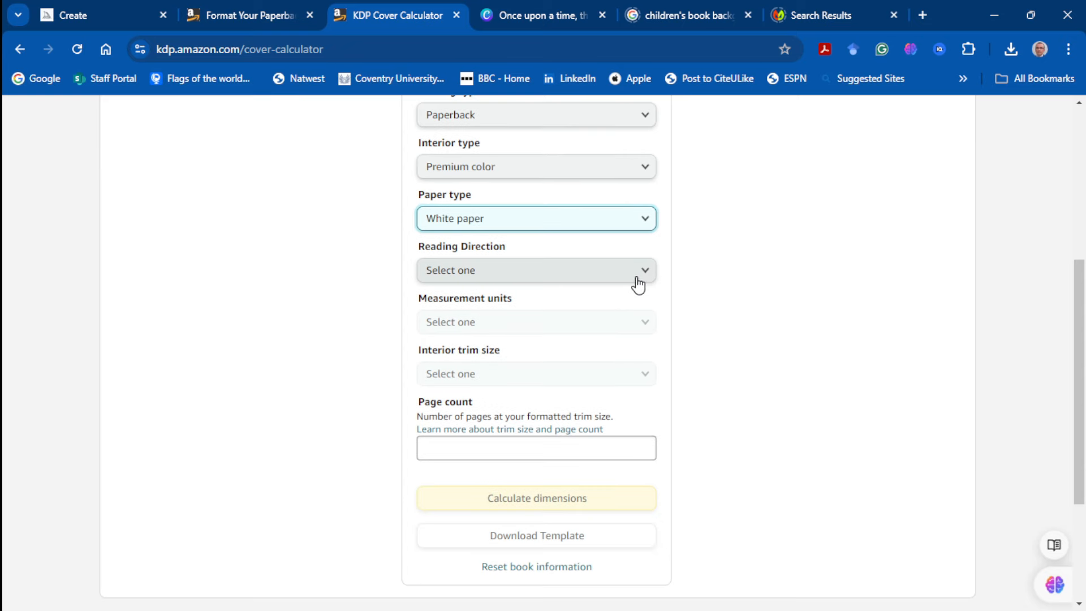
pyautogui.click(642, 273)
pyautogui.click(560, 276)
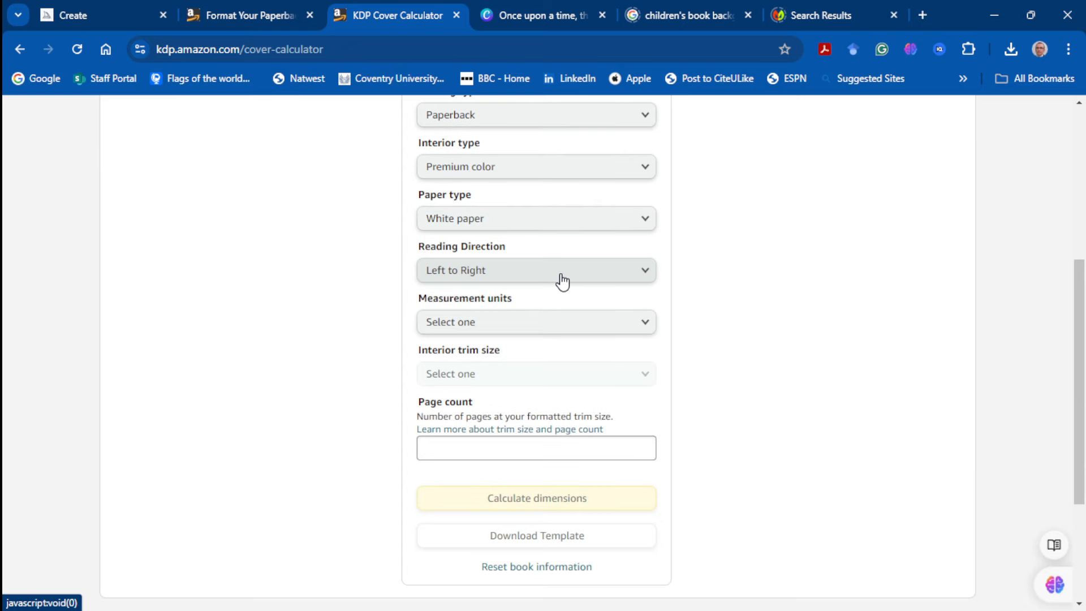
pyautogui.click(645, 325)
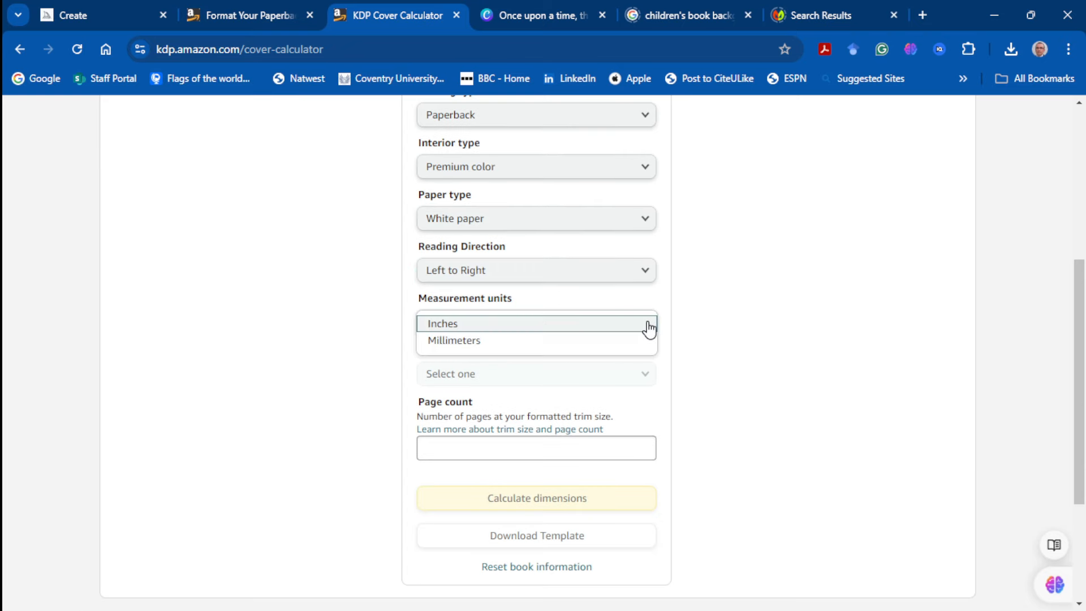
pyautogui.click(583, 327)
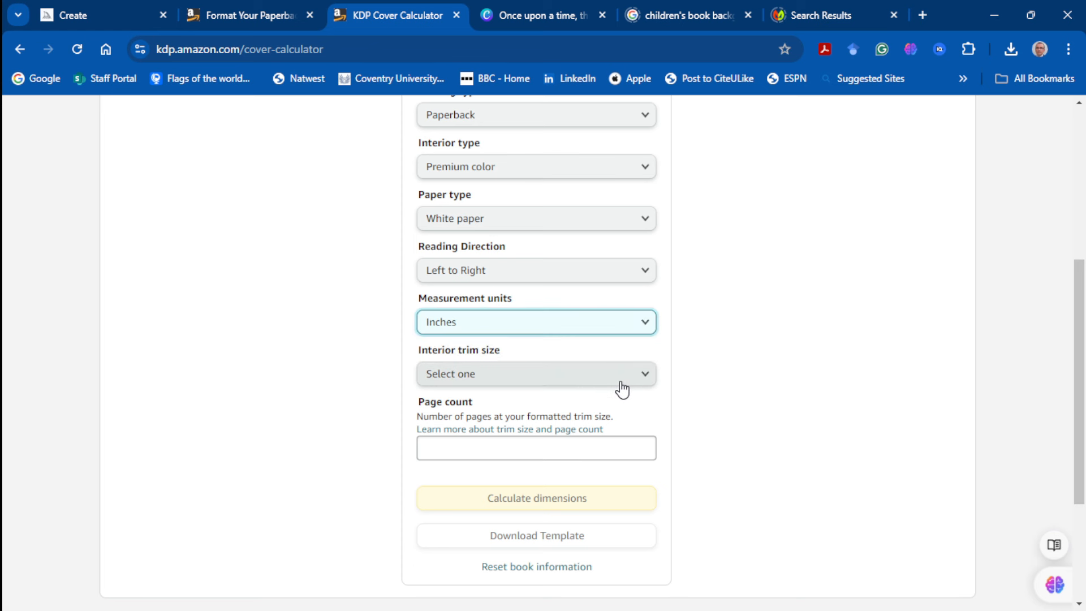
pyautogui.click(645, 375)
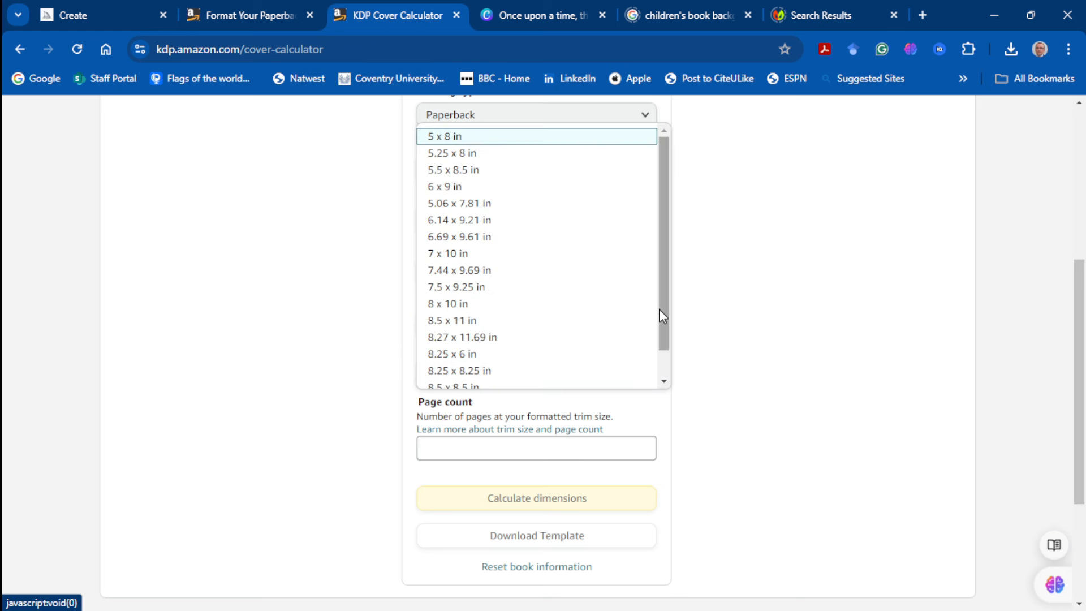
pyautogui.moveTo(666, 297); pyautogui.dragTo(669, 347)
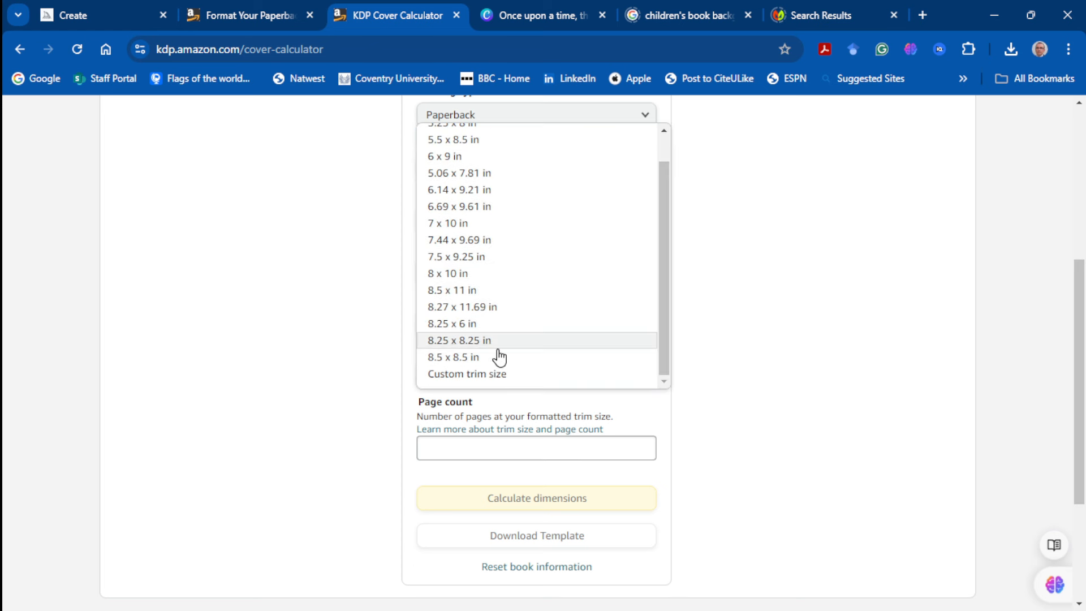
pyautogui.click(478, 357)
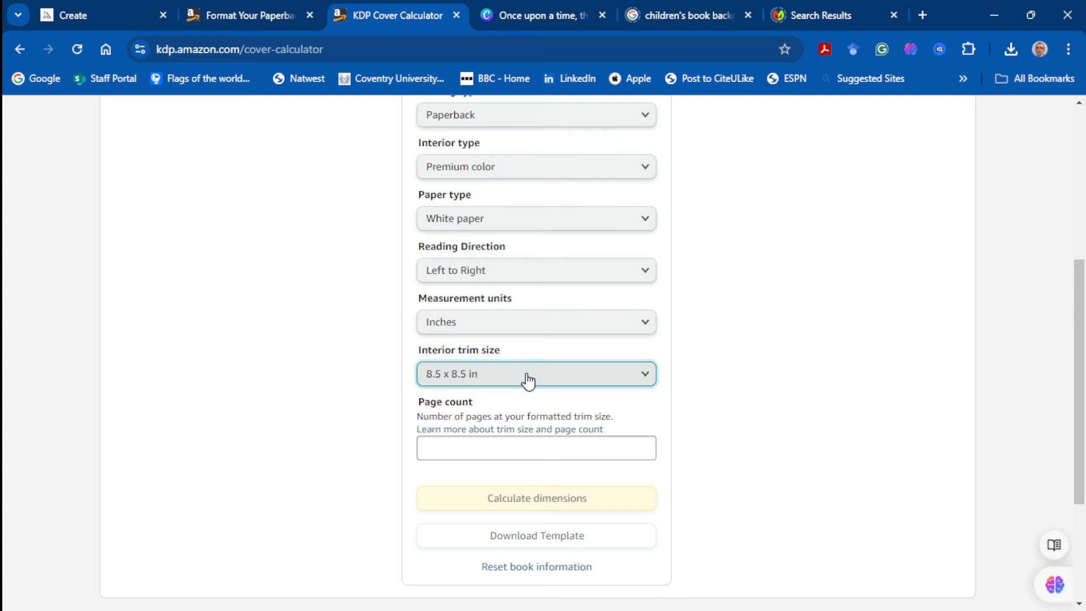
# Enter a page count of 25 and calculate the cover dimensions
pyautogui.click(478, 451)
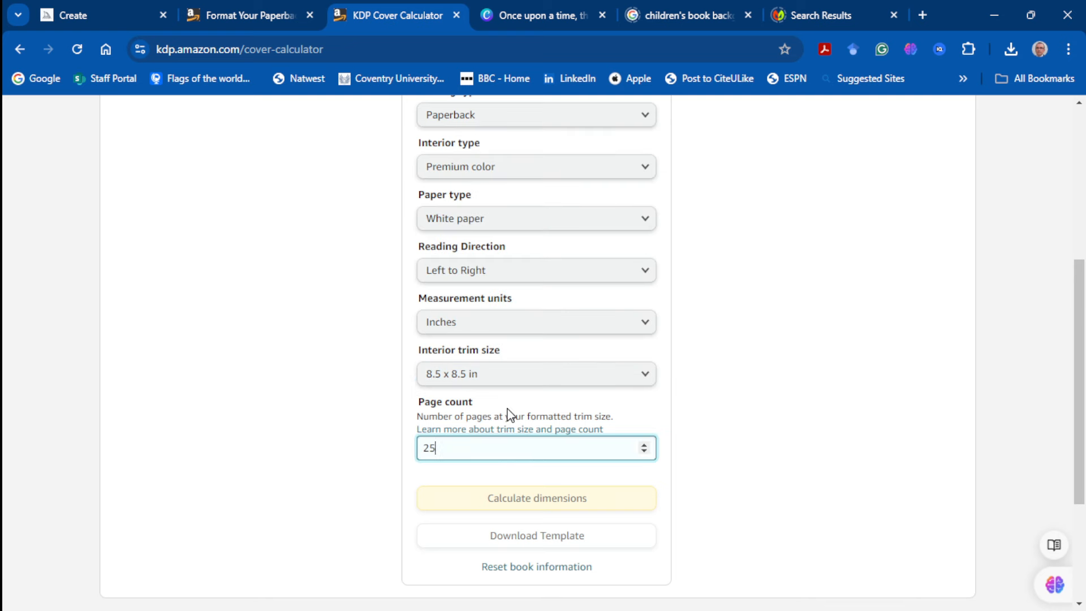
pyautogui.write('25')
pyautogui.press('Return')
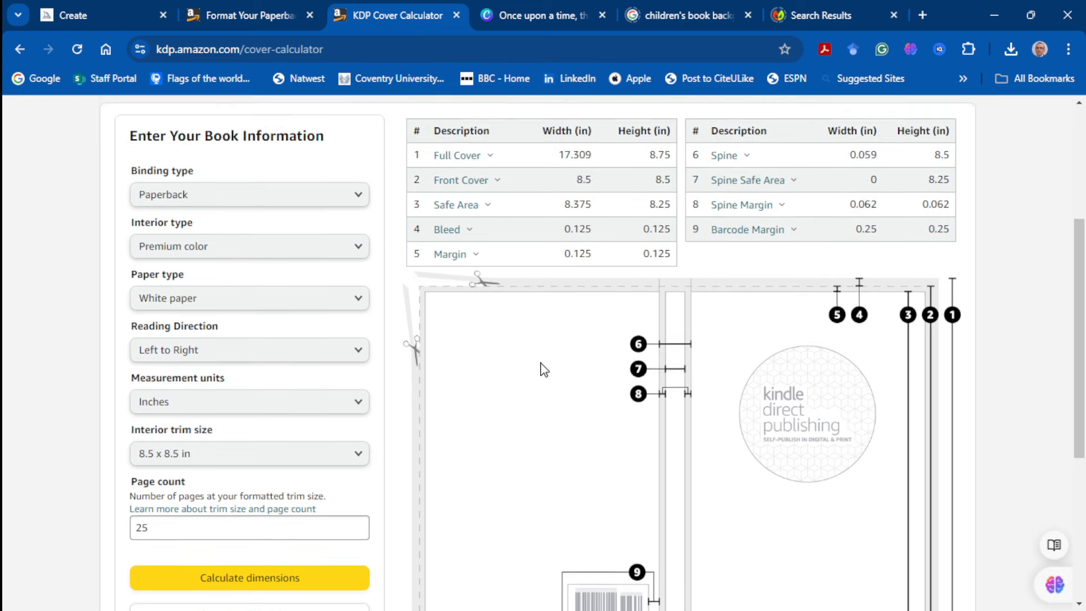
pyautogui.scroll(1, 524, 241)
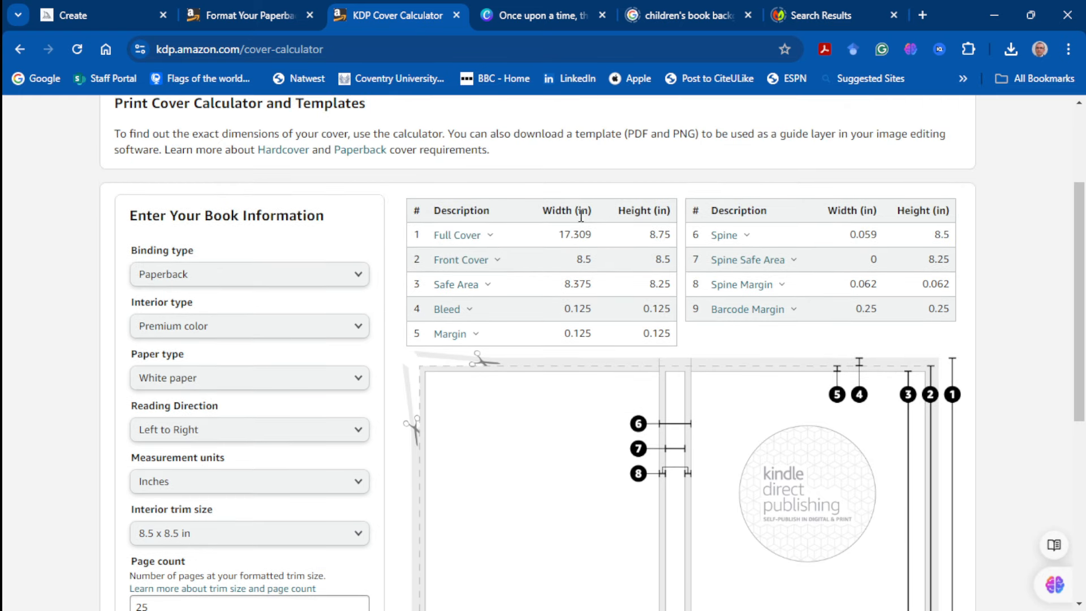
# Switch to Canva and create a new custom-size design 17.309 in wide and 8.75 in high for the cover
pyautogui.moveTo(430, 374)
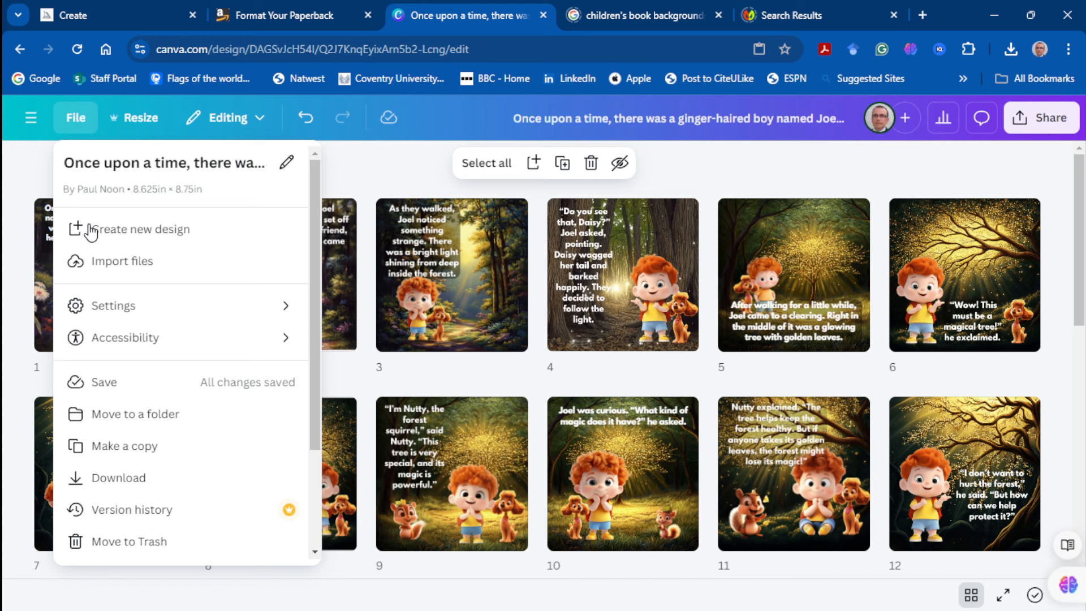
pyautogui.click(95, 236)
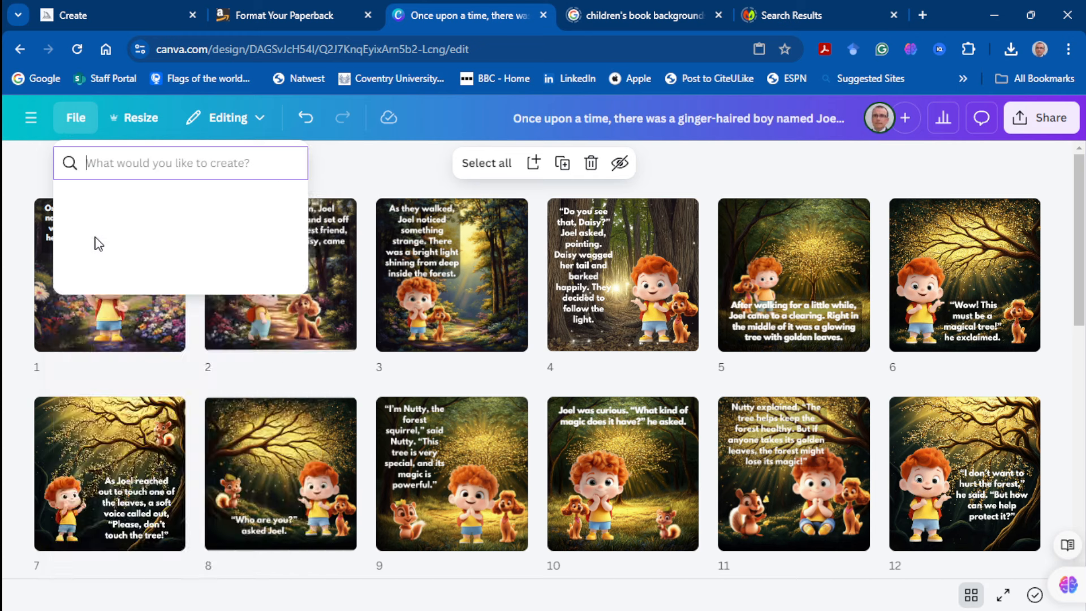
pyautogui.click(120, 205)
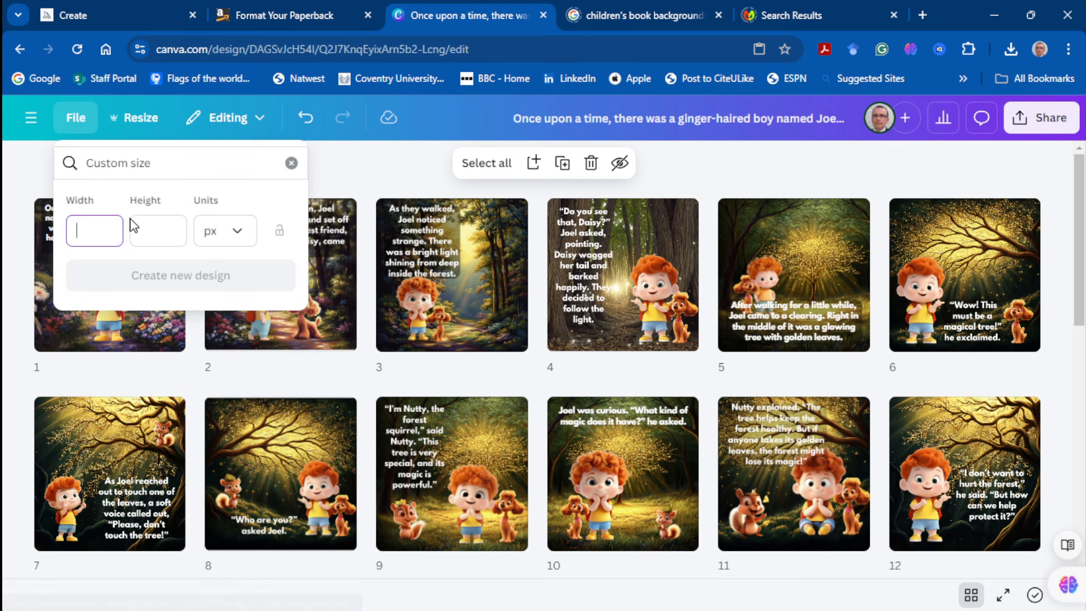
pyautogui.click(238, 230)
pyautogui.click(236, 308)
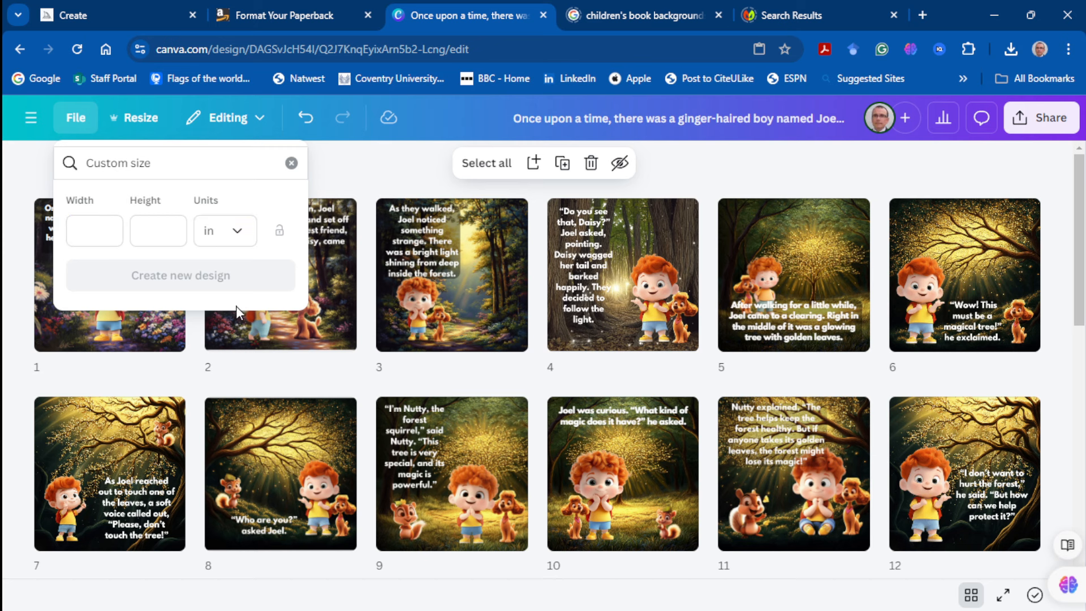
pyautogui.click(81, 227)
pyautogui.write('17.3')
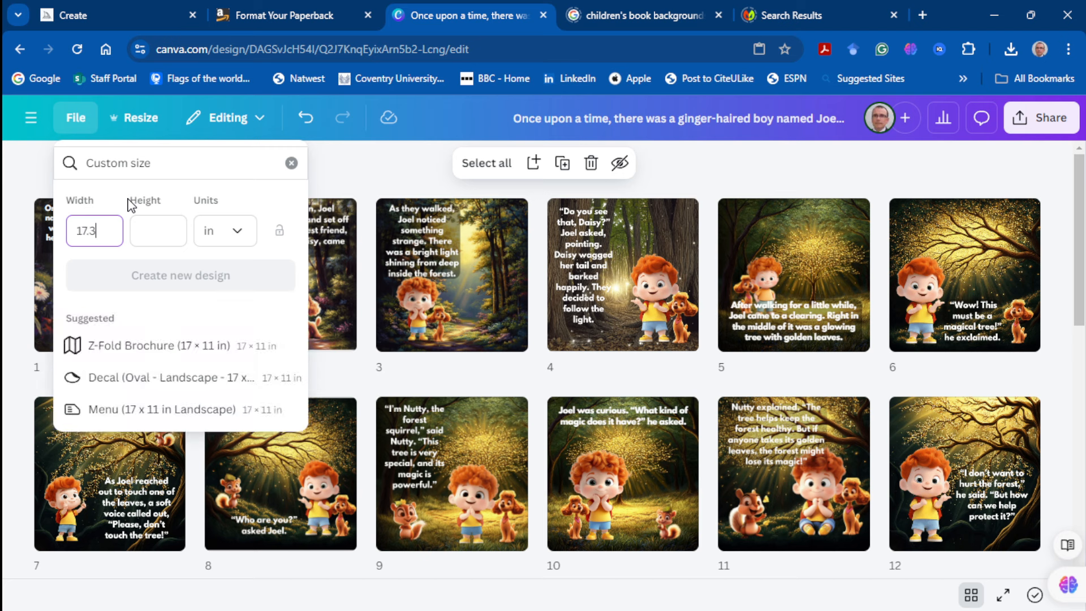
pyautogui.write('09')
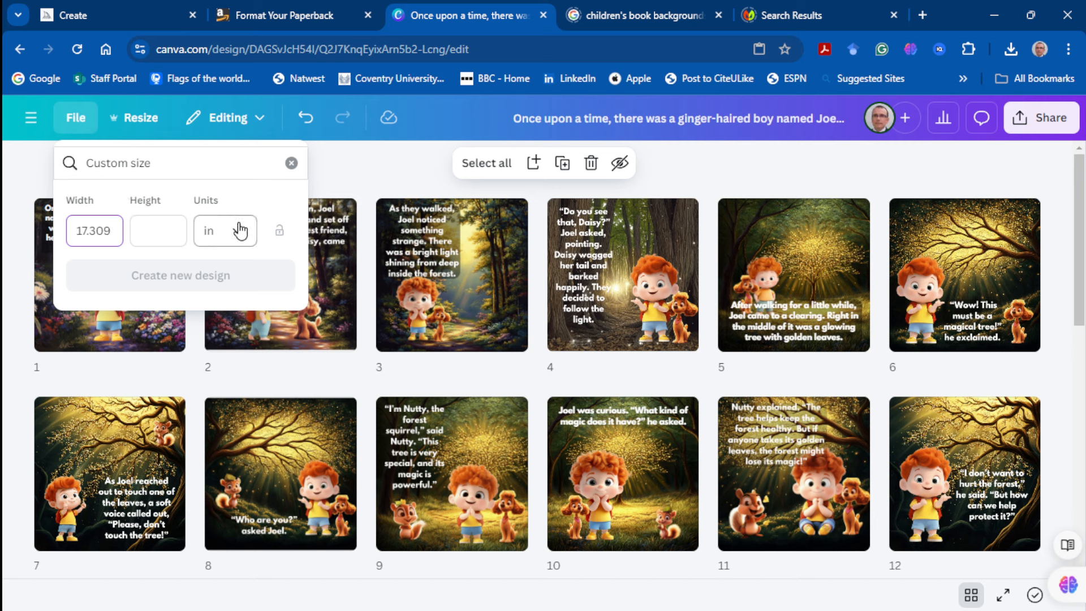
pyautogui.click(154, 222)
pyautogui.write('8')
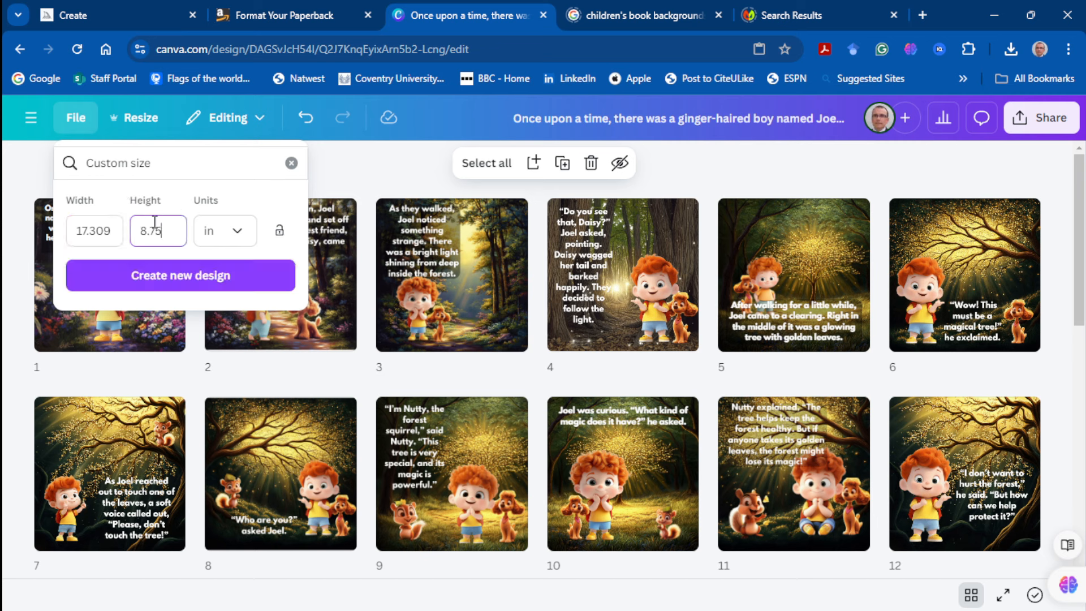
pyautogui.write('.75')
pyautogui.click(193, 279)
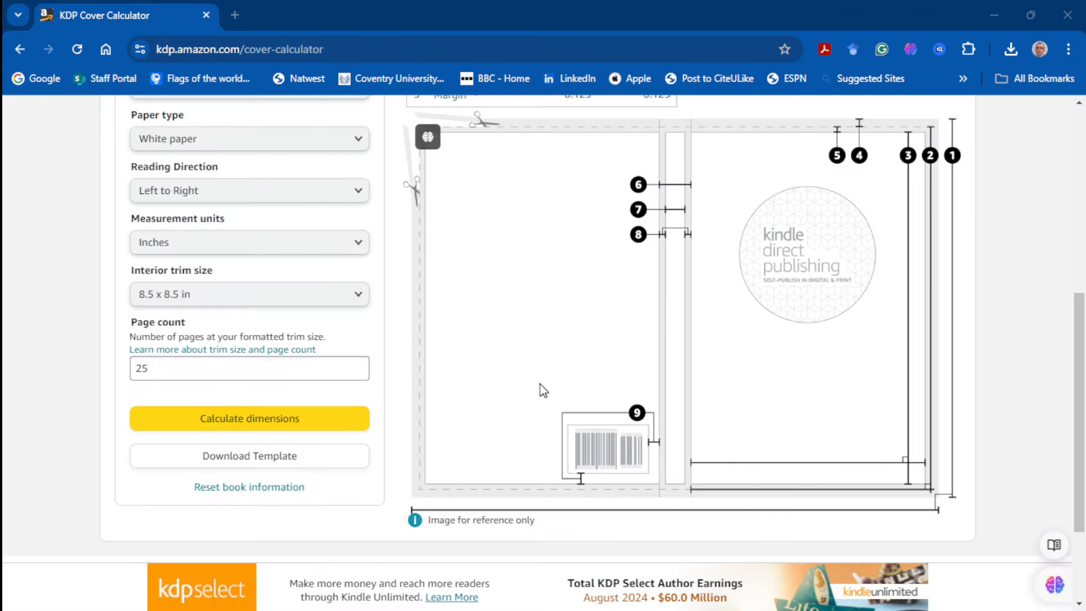
# Download the calculated paperback cover template and open the downloaded zip archive to view its files
pyautogui.scroll(5, 543, 385)
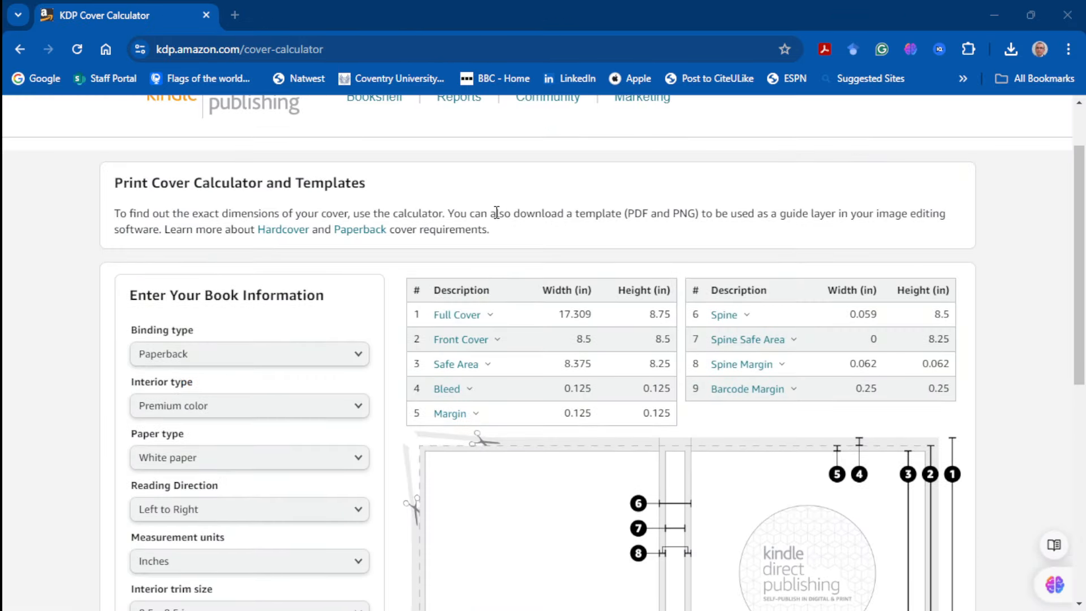
pyautogui.scroll(-4, 463, 370)
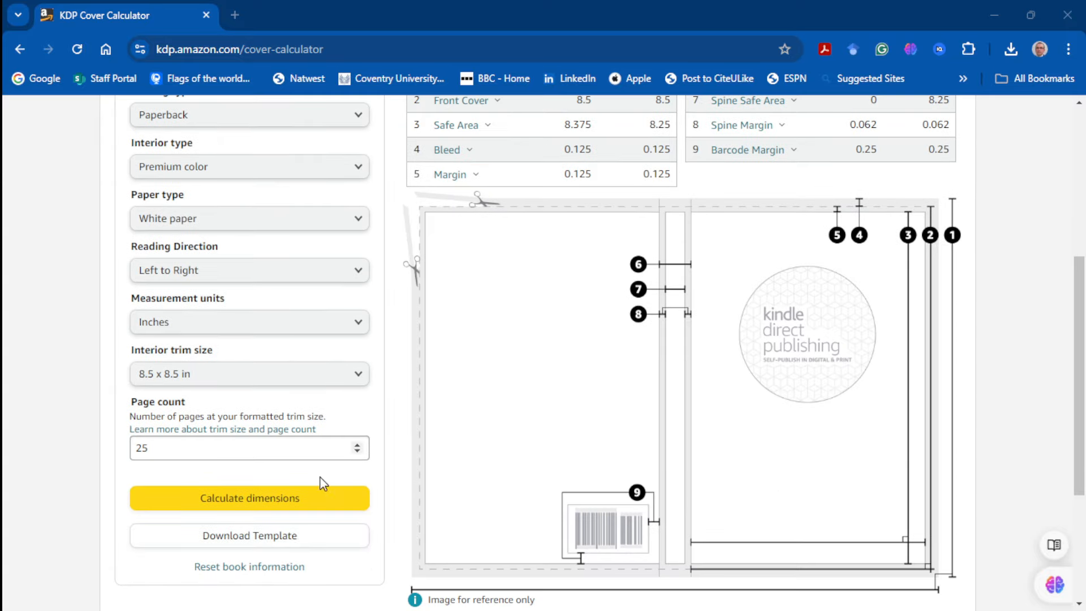
pyautogui.click(261, 546)
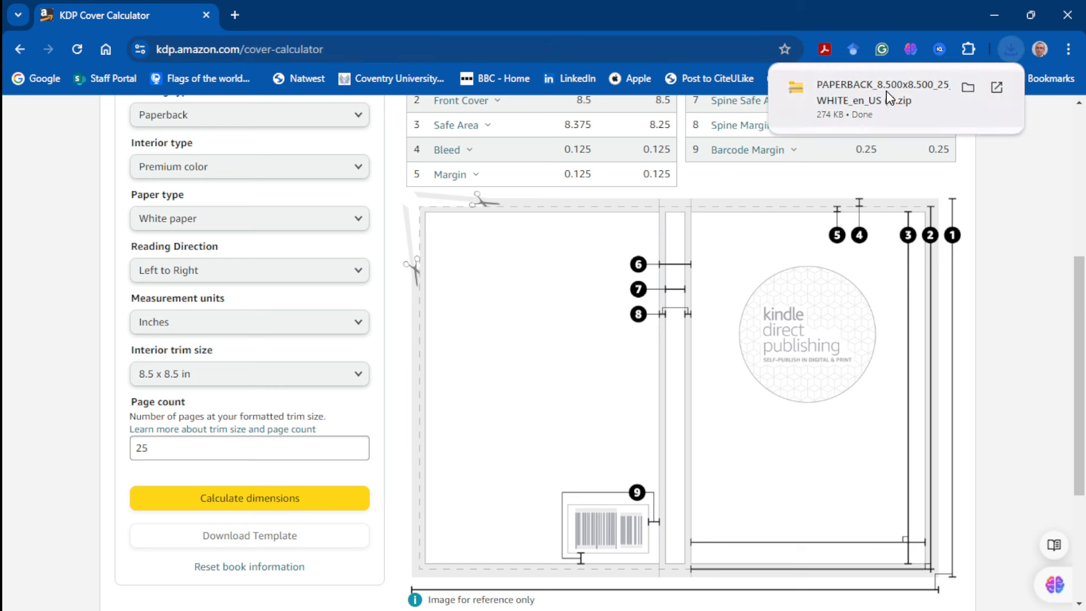
pyautogui.click(998, 86)
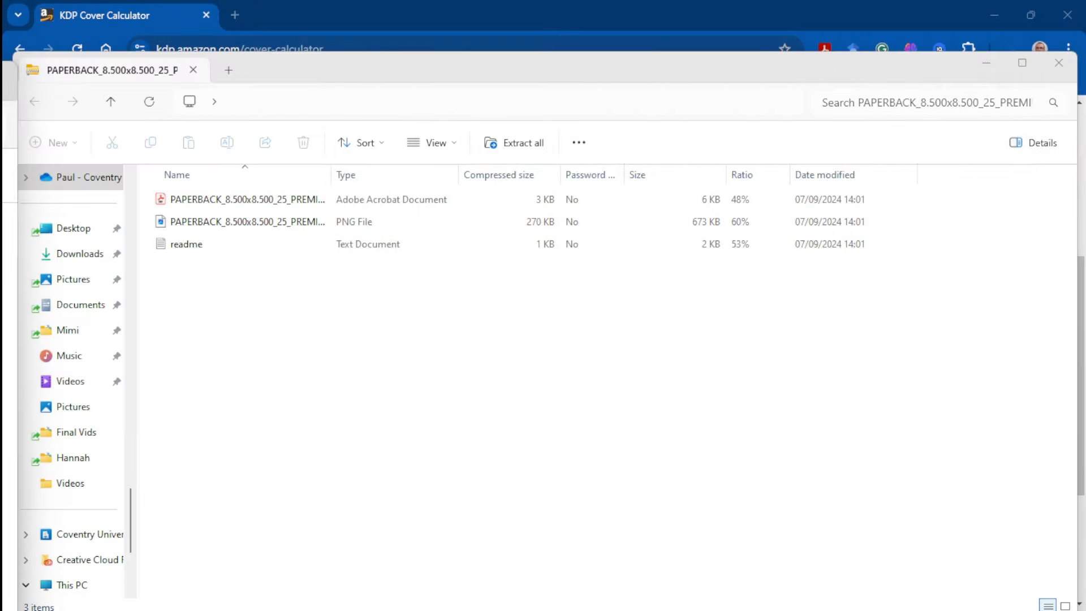
pyautogui.click(1055, 59)
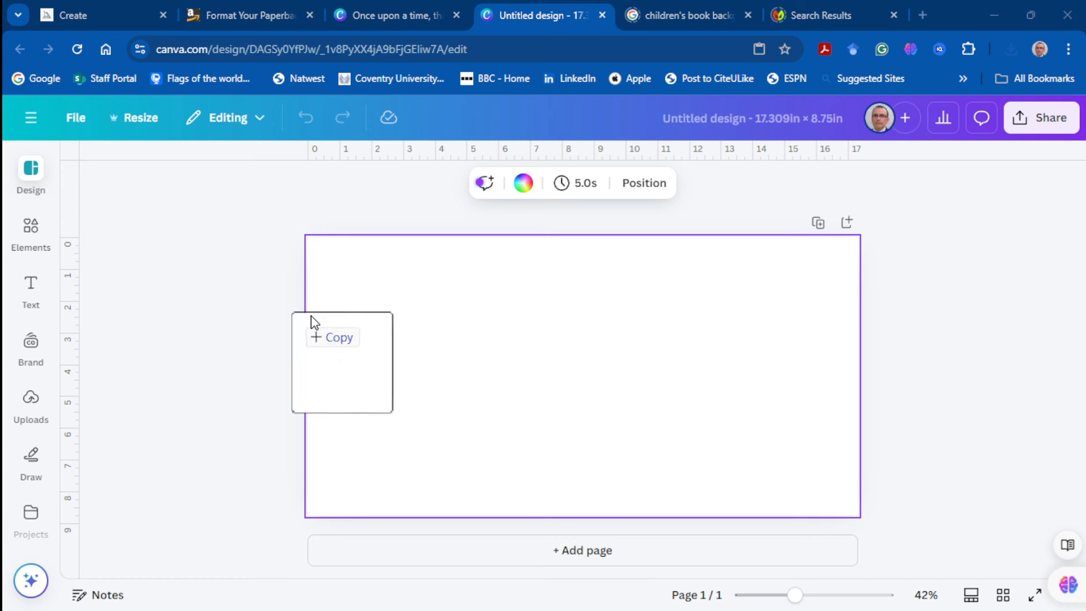
# Switch to Canva, add the KDP cover template image to the blank cover design and enlarge it to fill the page
pyautogui.moveTo(310, 316); pyautogui.dragTo(458, 311)
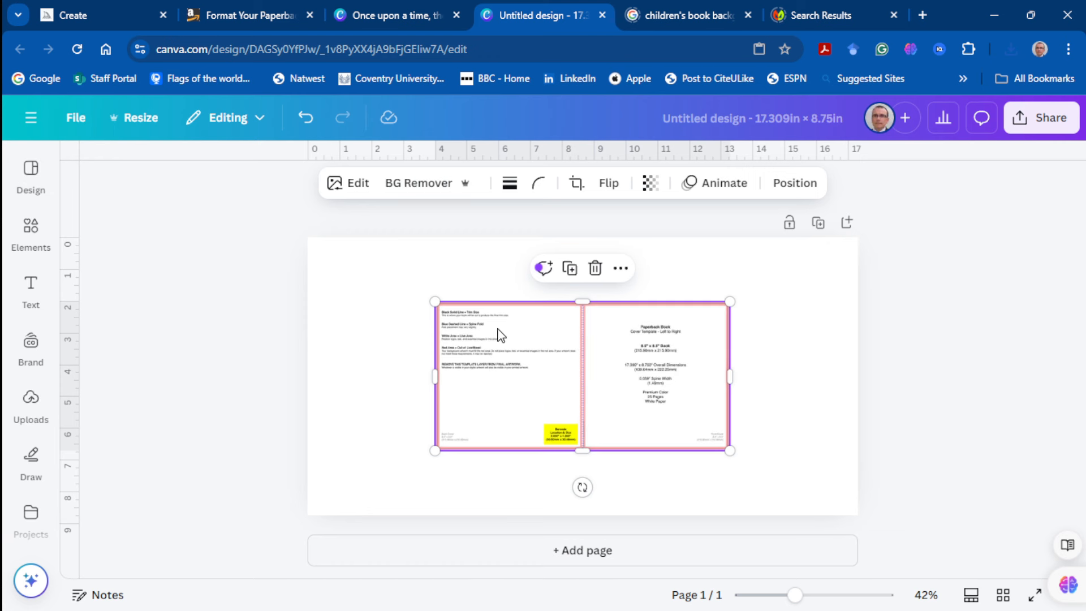
pyautogui.moveTo(553, 366); pyautogui.dragTo(426, 299)
pyautogui.moveTo(602, 386); pyautogui.dragTo(837, 562)
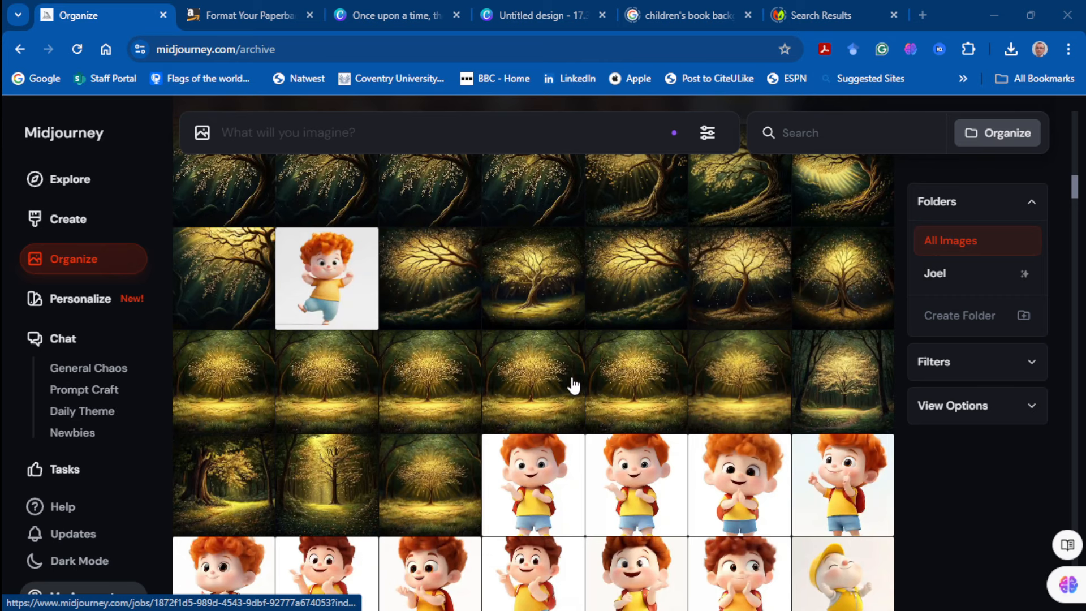
# Switch to Midjourney, open the glowing golden tree clearing image in the Editor and extend its canvas on the left side for a wide cover
pyautogui.click(532, 383)
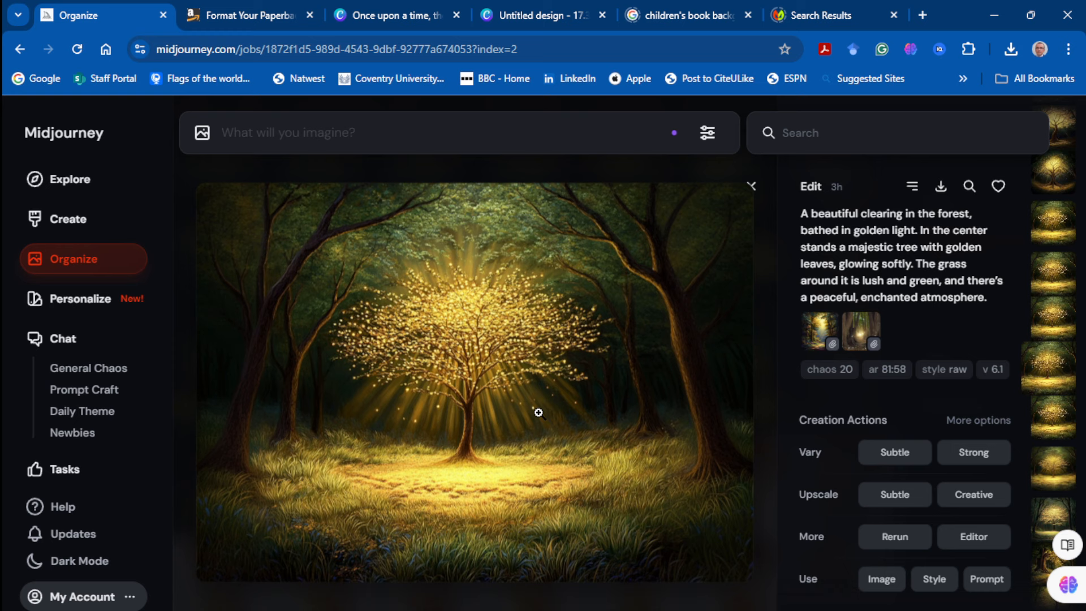
pyautogui.click(967, 544)
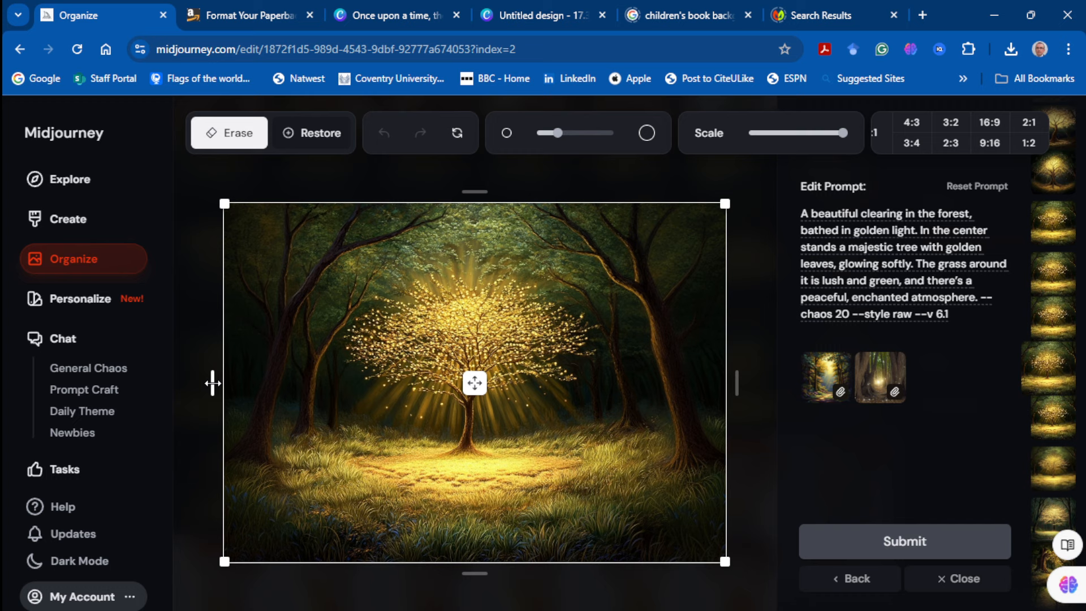
pyautogui.moveTo(213, 381); pyautogui.dragTo(38, 390)
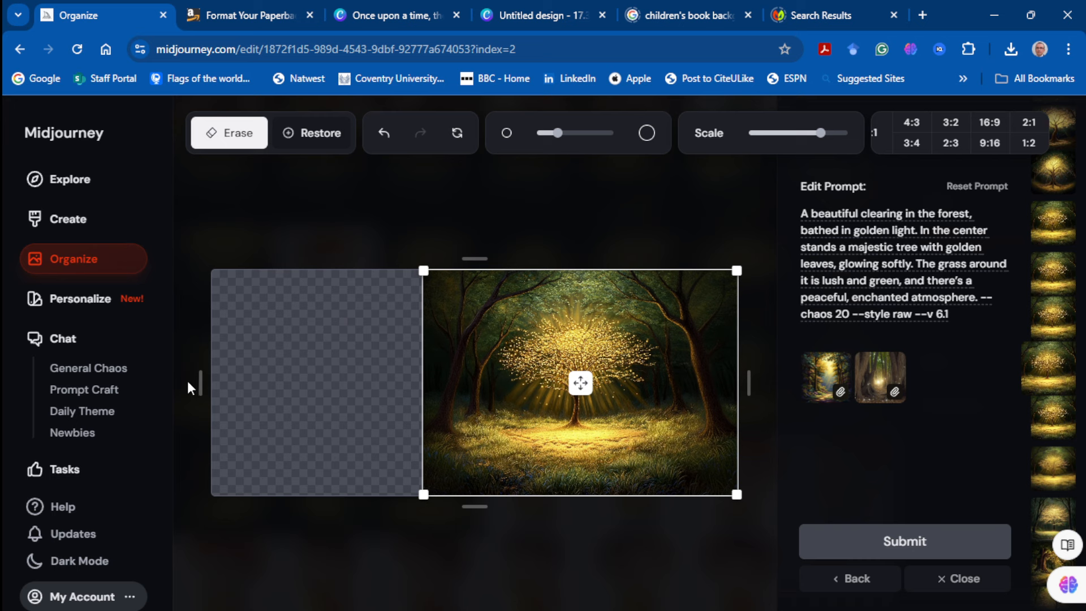
# Extend the golden-tree image's canvas further to the left and slightly below the picture, and submit the edit for generation
pyautogui.moveTo(198, 381); pyautogui.dragTo(187, 382)
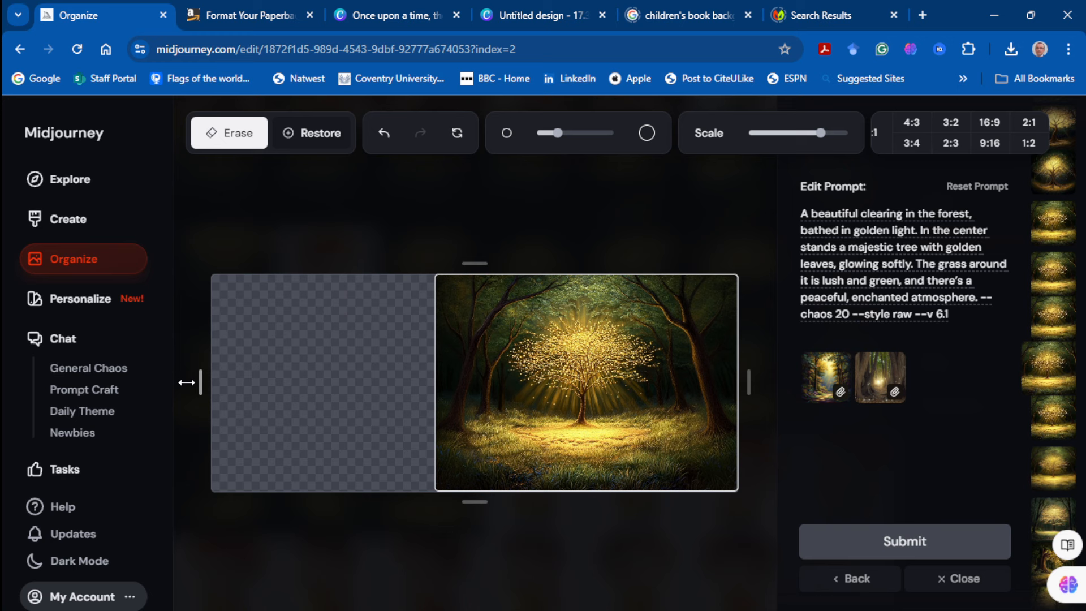
pyautogui.moveTo(474, 501); pyautogui.dragTo(475, 513)
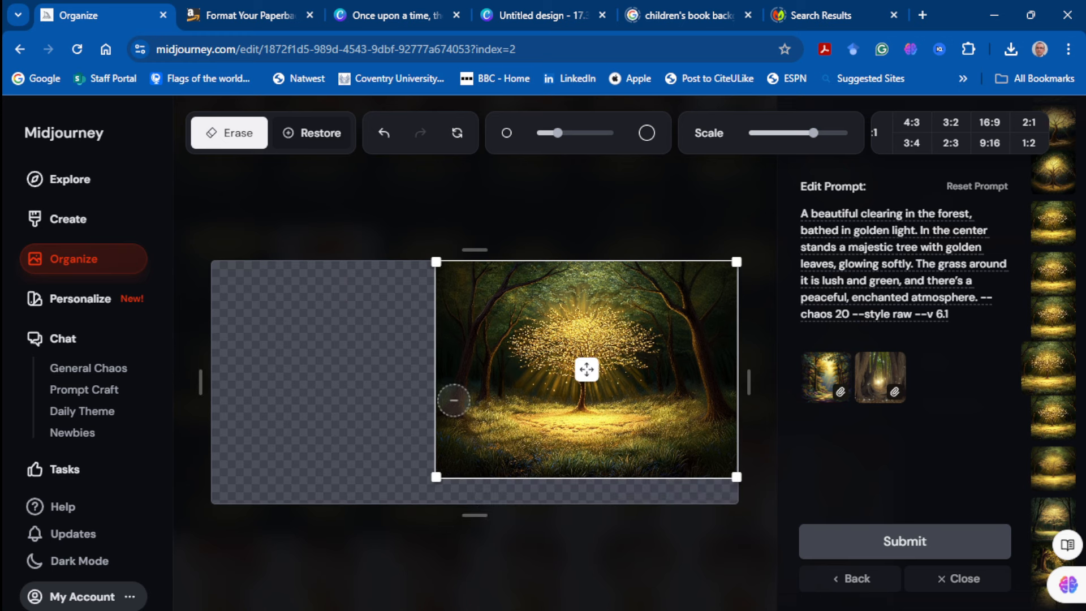
pyautogui.click(917, 544)
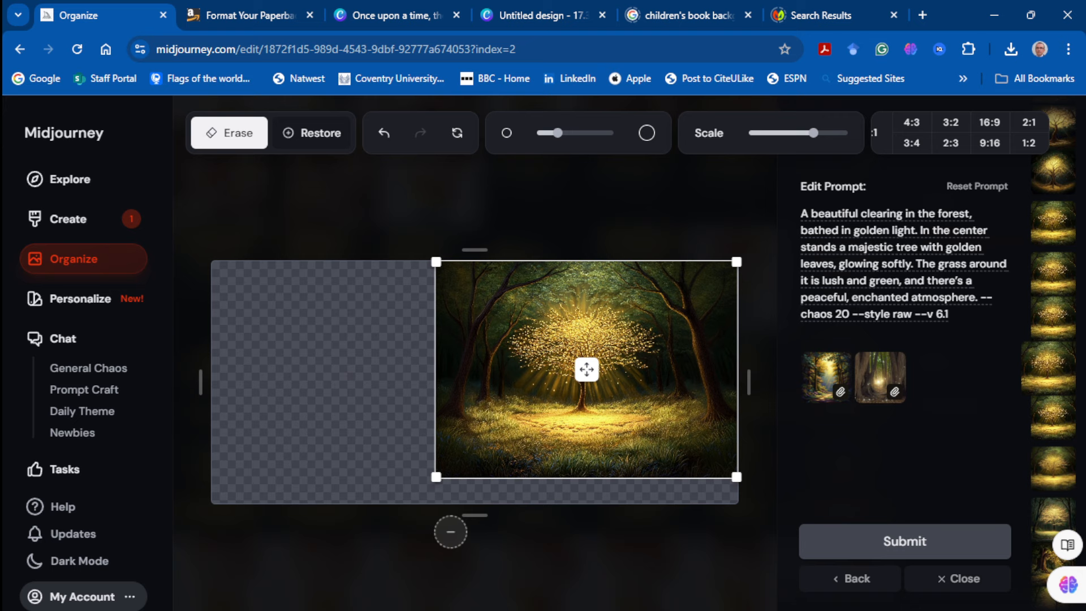
pyautogui.click(902, 551)
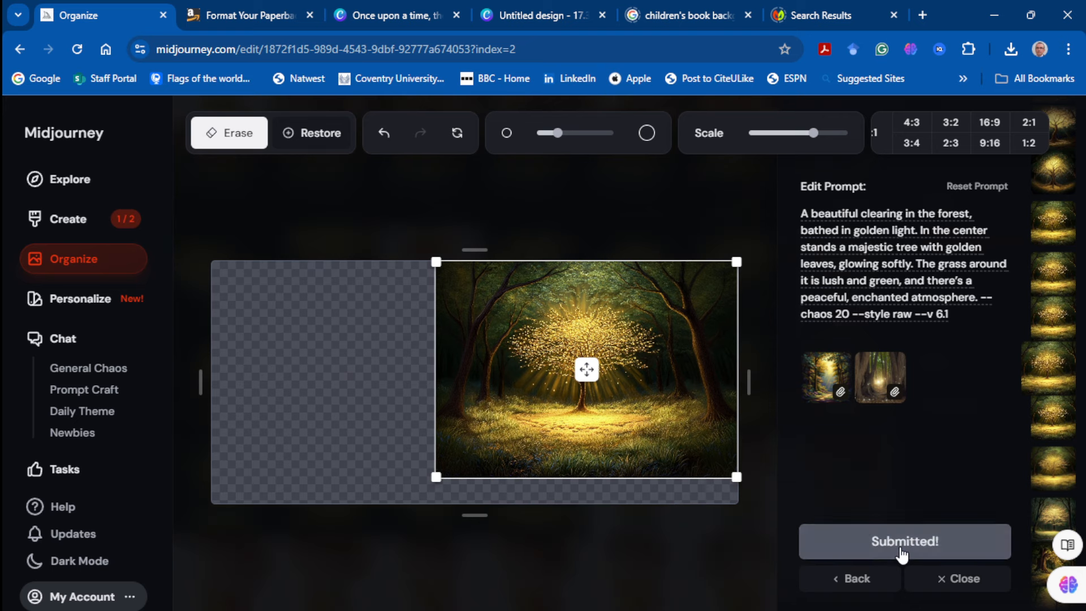
# Compare the newly generated forest variations and download the newest one with the curved tree trunk and grass beside the golden tree
pyautogui.click(59, 220)
pyautogui.scroll(-4, 293, 482)
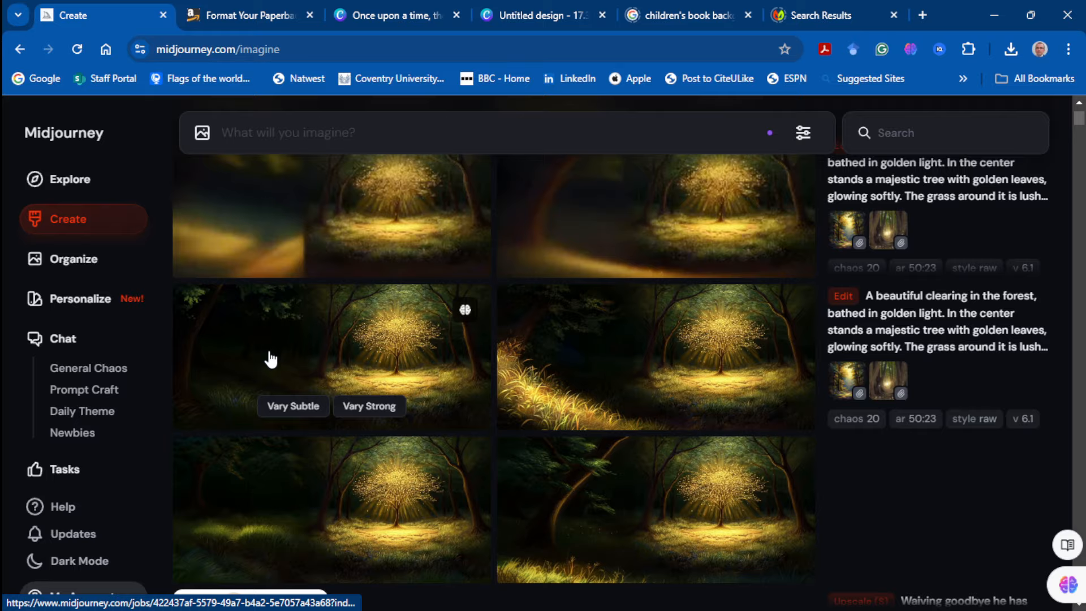
pyautogui.scroll(-2, 268, 358)
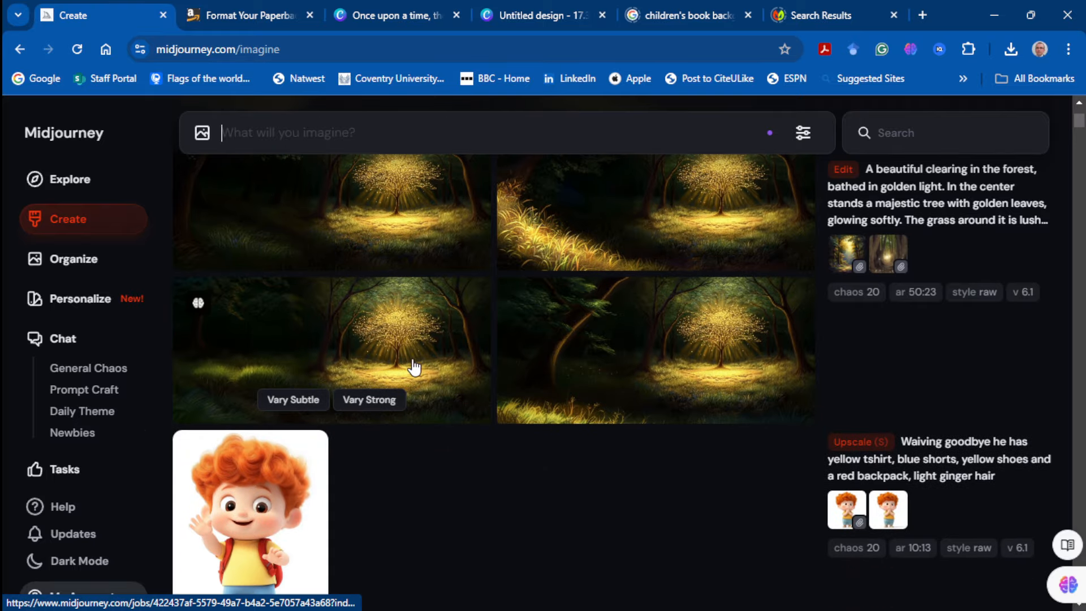
pyautogui.scroll(1, 541, 369)
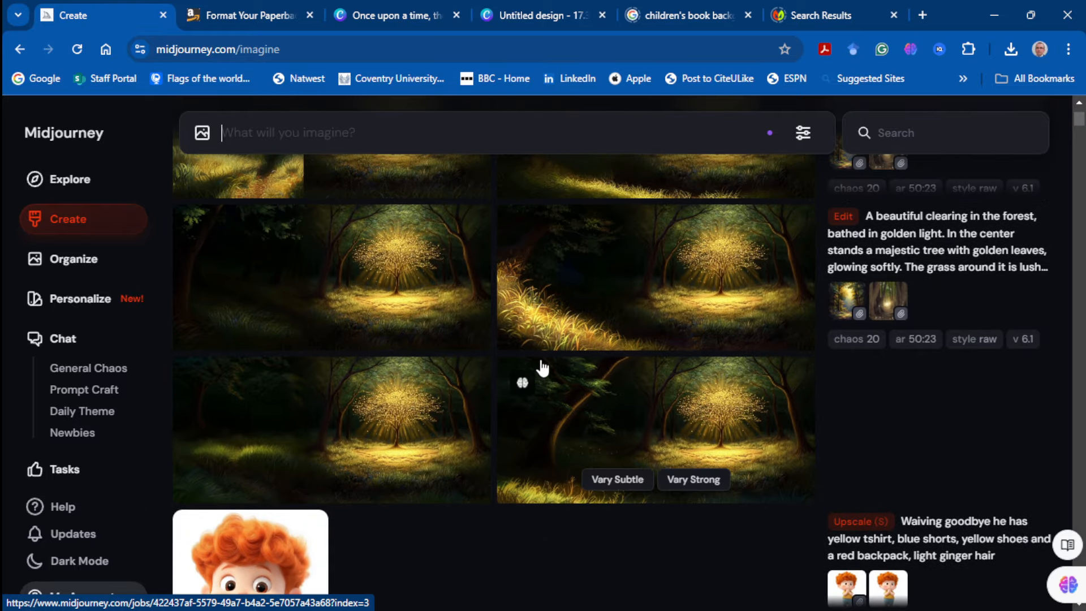
pyautogui.scroll(2, 372, 374)
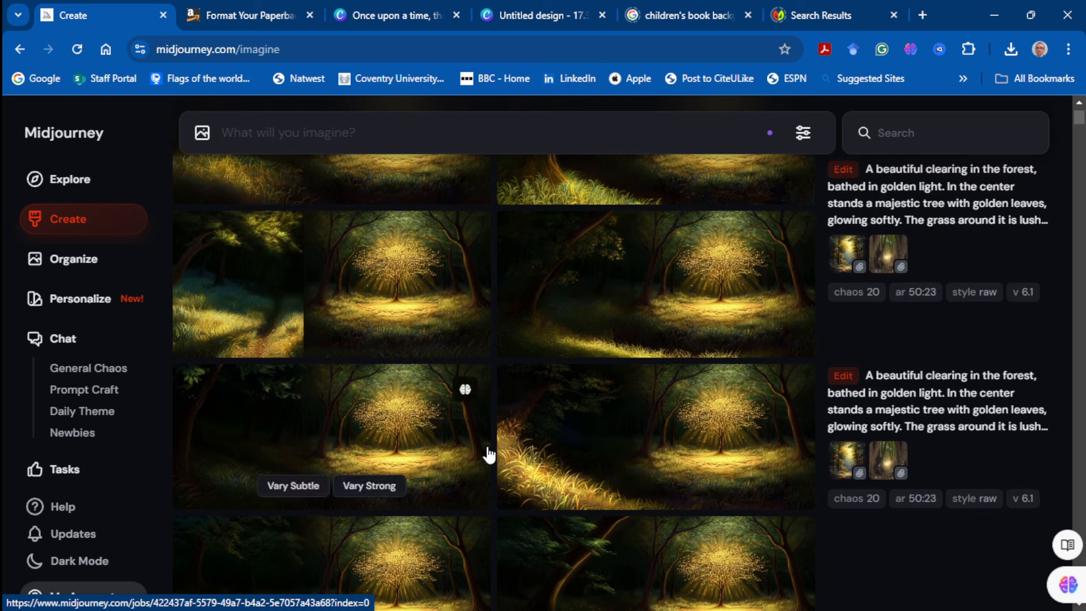
pyautogui.scroll(1, 339, 486)
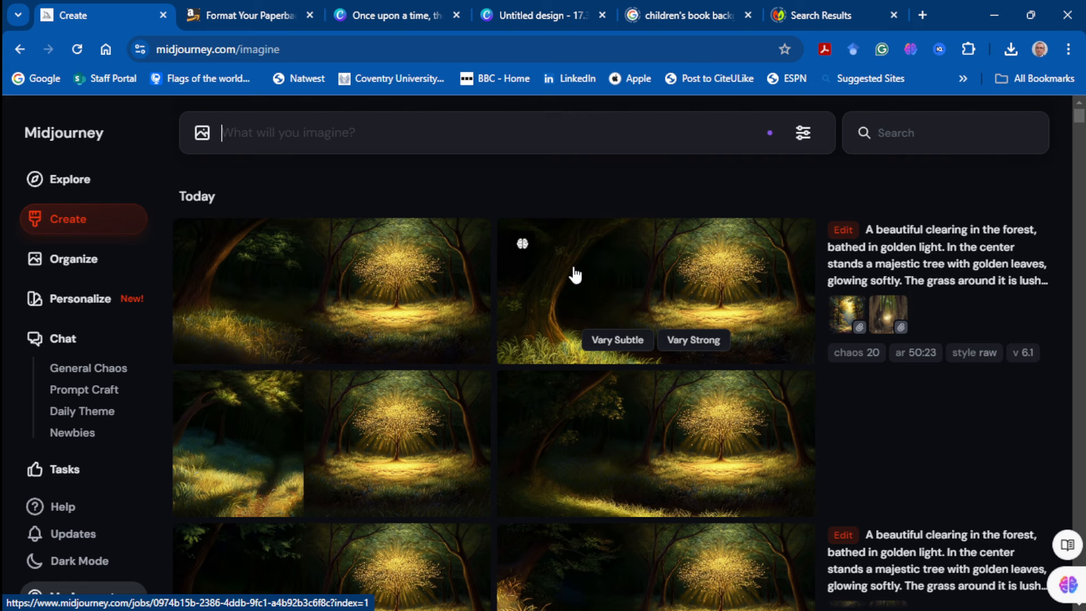
pyautogui.click(533, 310)
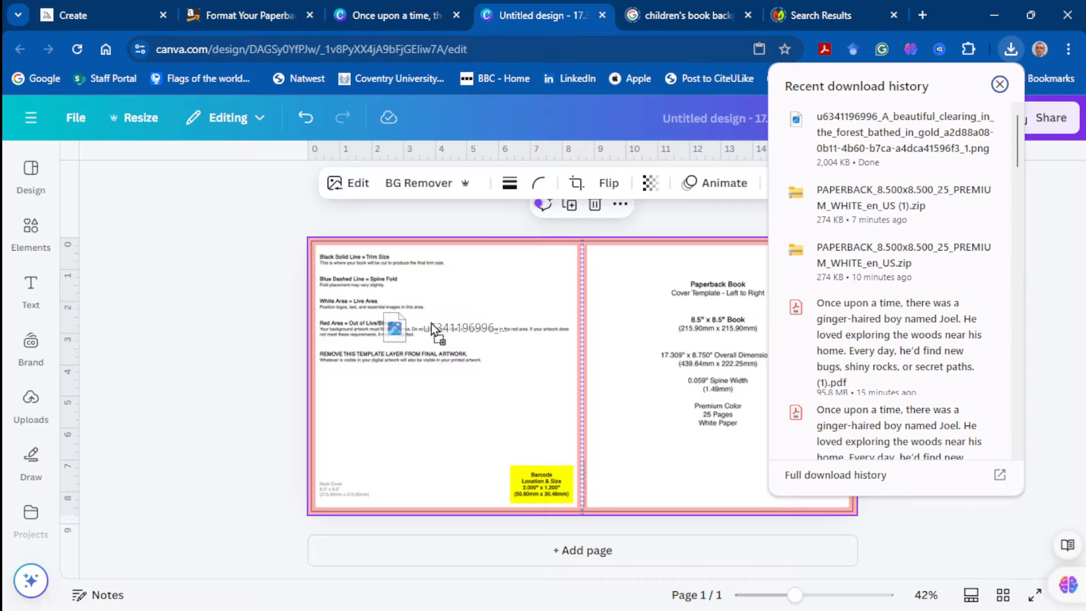
# Place the downloaded forest image on the Canva cover design, align it to the page's upper-left corner and enlarge it to cover the page
pyautogui.moveTo(439, 328); pyautogui.dragTo(417, 298)
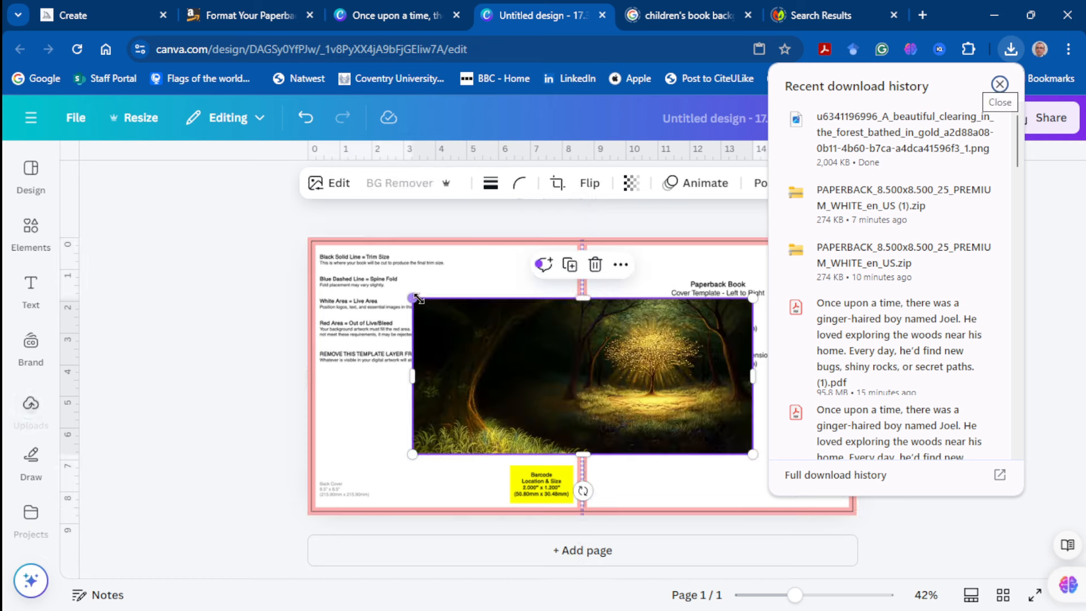
pyautogui.moveTo(512, 388); pyautogui.dragTo(407, 327)
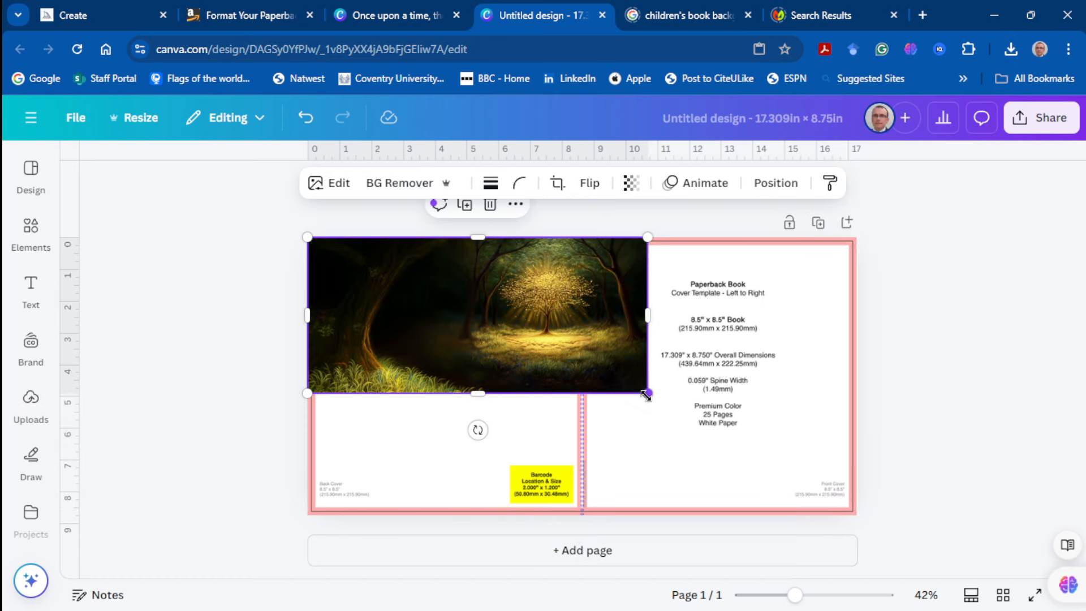
pyautogui.moveTo(646, 394); pyautogui.dragTo(810, 531)
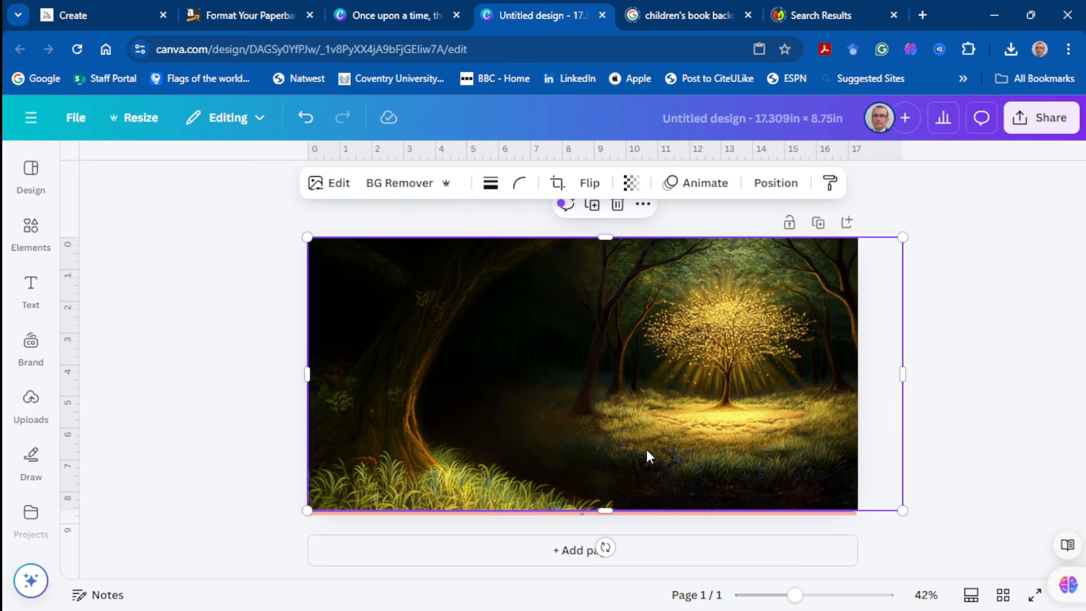
# Send the forest image backward so it sits behind the paperback cover template
pyautogui.click(771, 193)
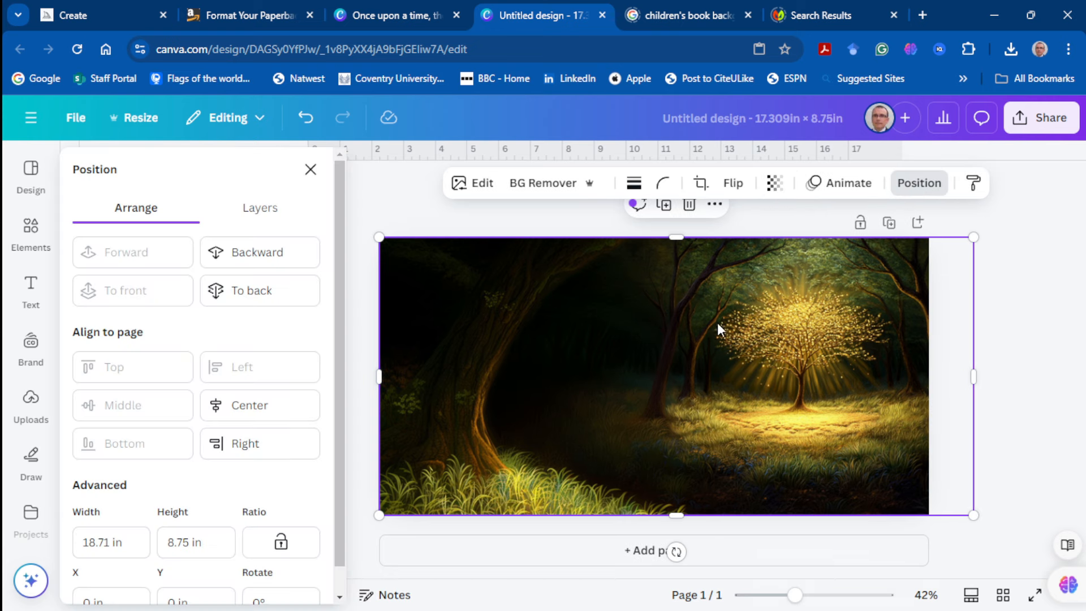
pyautogui.rightClick(719, 329)
pyautogui.moveTo(766, 429)
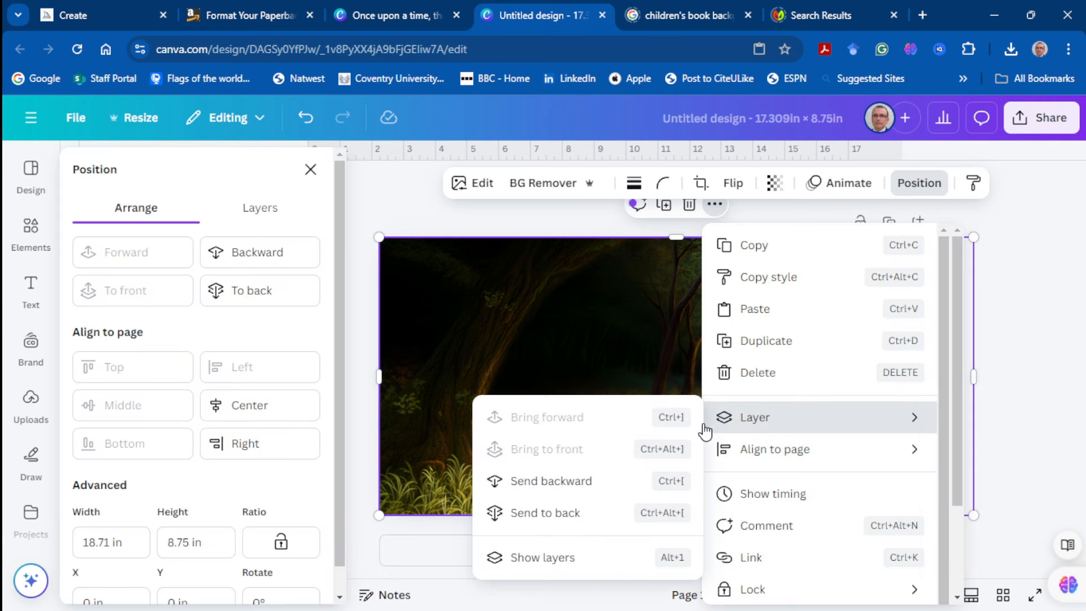
pyautogui.click(581, 481)
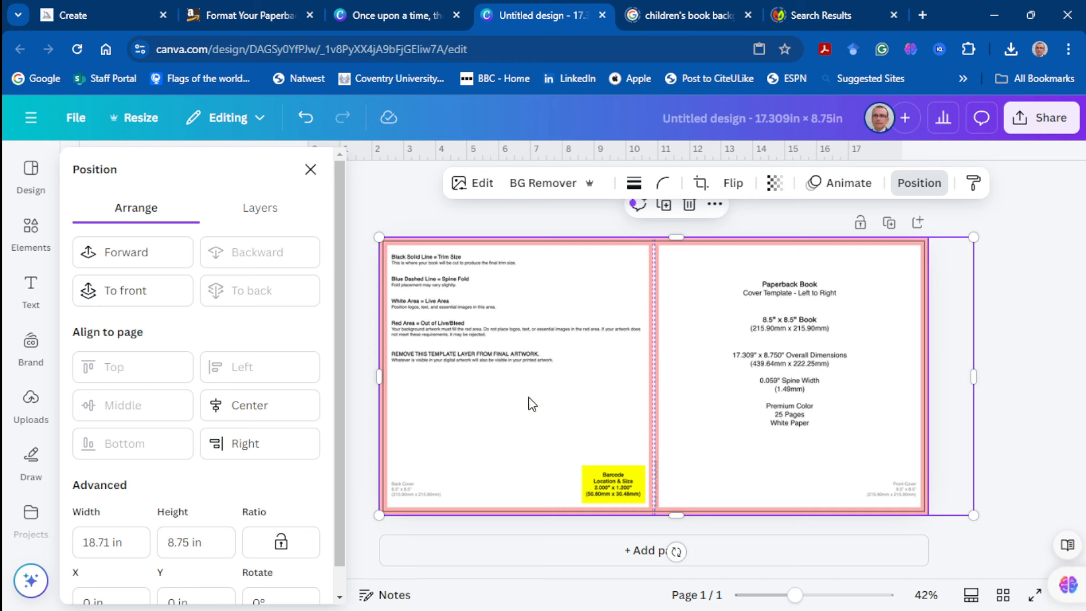
# Set the paperback cover template's transparency to 26 over the forest image
pyautogui.click(701, 309)
pyautogui.click(857, 189)
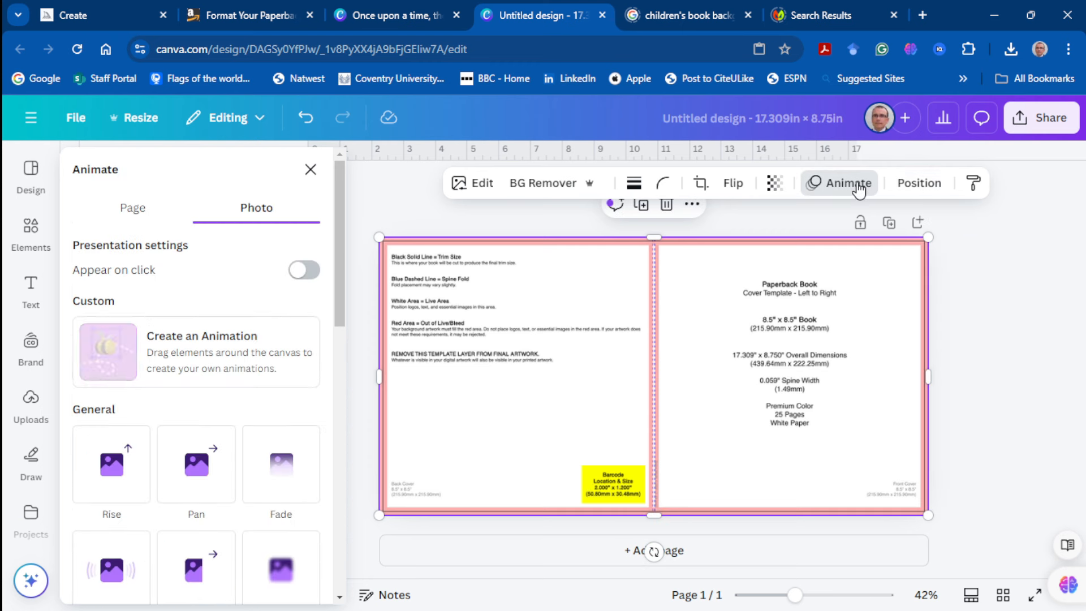
pyautogui.click(775, 183)
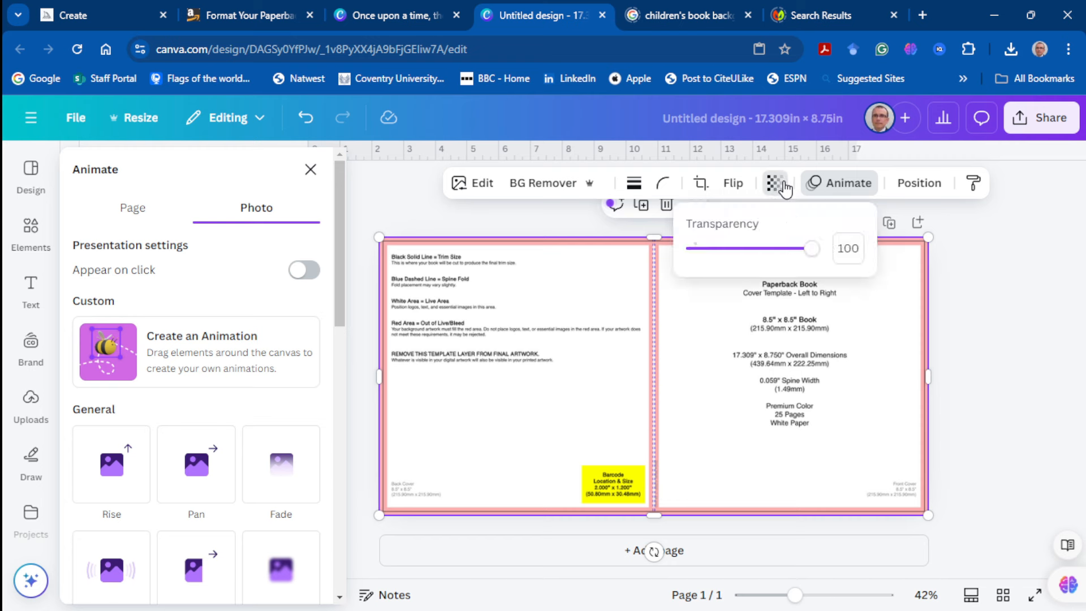
pyautogui.moveTo(814, 248); pyautogui.dragTo(726, 253)
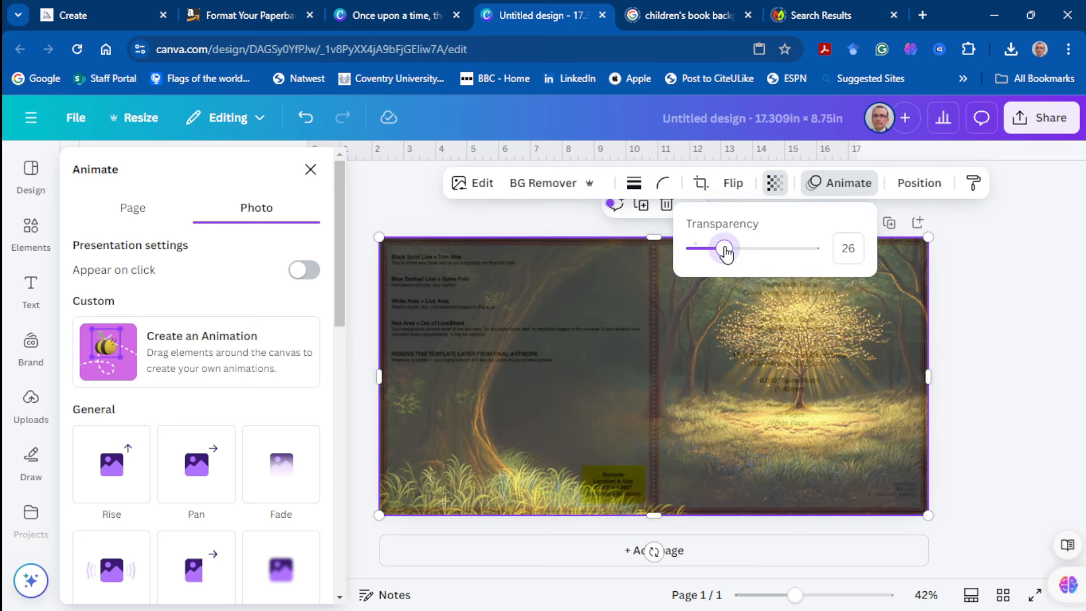
pyautogui.click(603, 280)
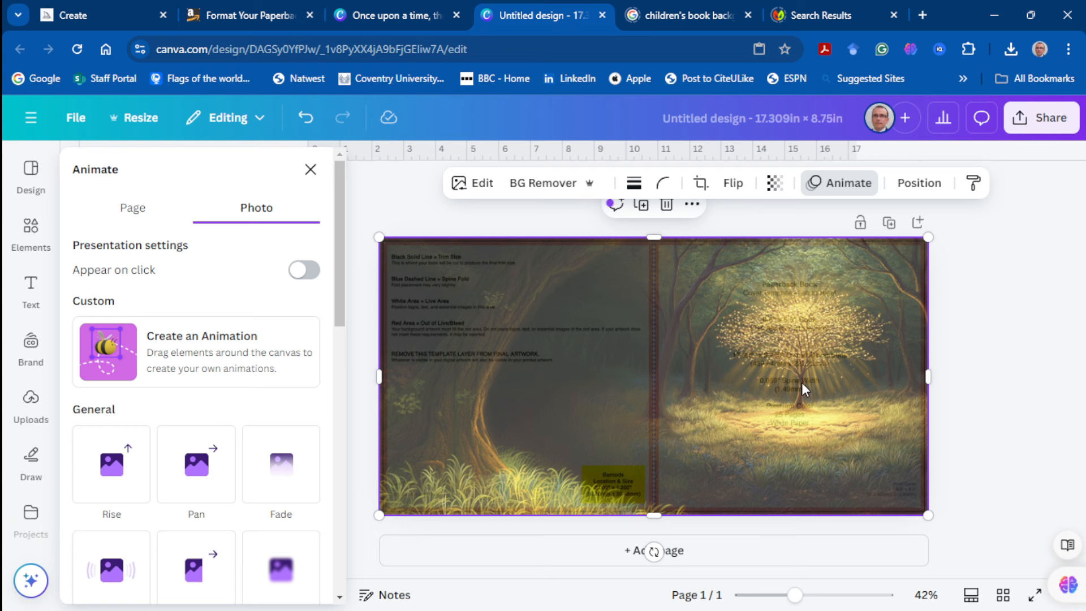
# Add the title text "Joel and the Magical Forest Adventure" to the cover and set its font size to 42
pyautogui.rightClick(724, 392)
pyautogui.click(770, 186)
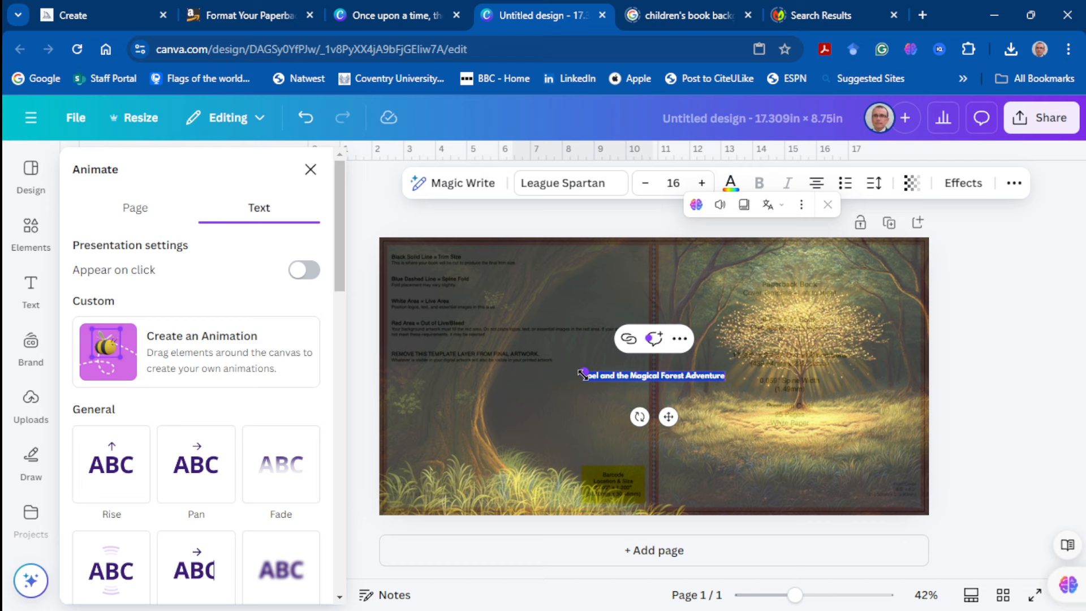
pyautogui.click(703, 183)
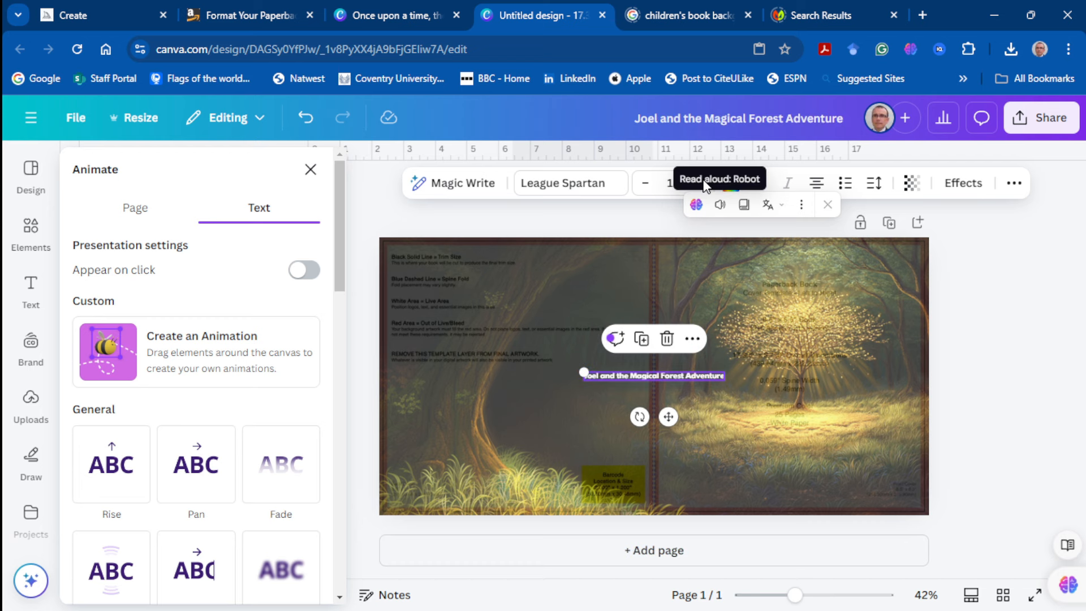
pyautogui.click(703, 182)
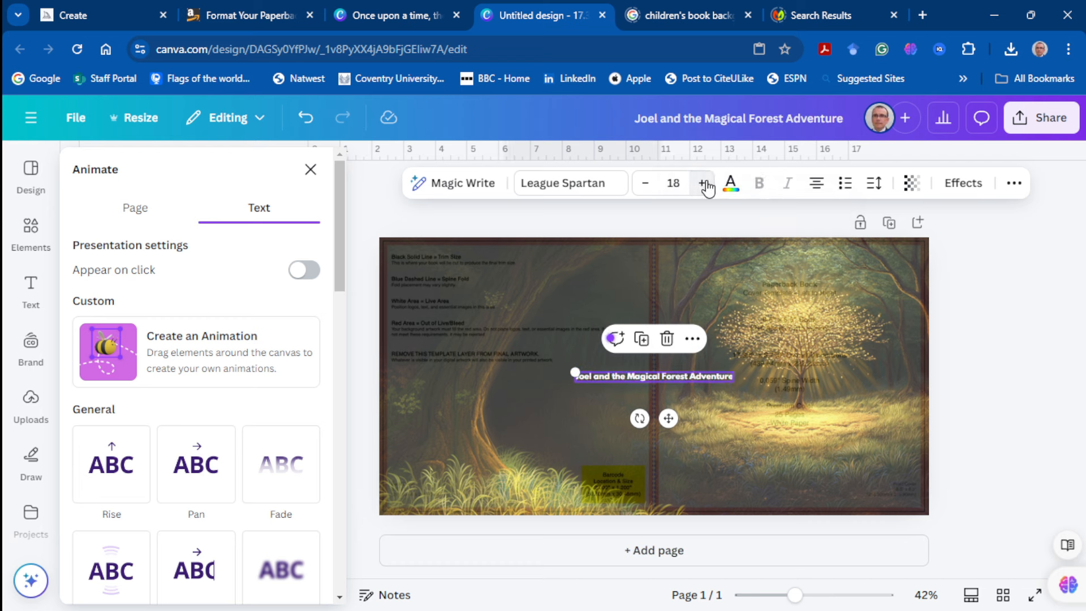
pyautogui.click(704, 183)
pyautogui.click(703, 183)
pyautogui.click(704, 183)
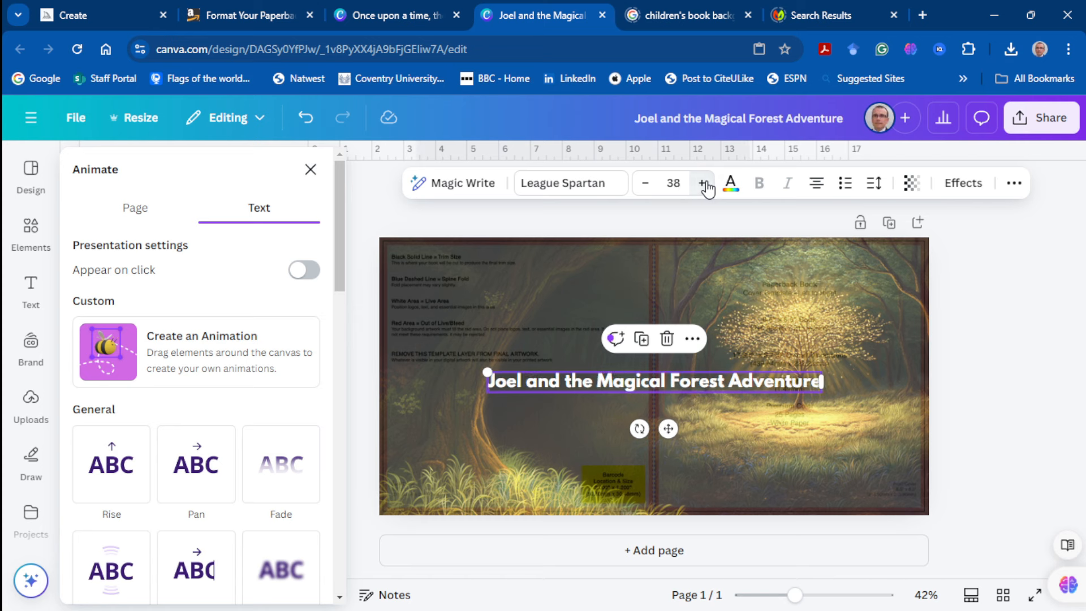
pyautogui.click(704, 183)
pyautogui.click(704, 182)
# Narrow the title's text box so it wraps onto two lines and move it to the top of the front cover
pyautogui.moveTo(841, 381); pyautogui.dragTo(704, 396)
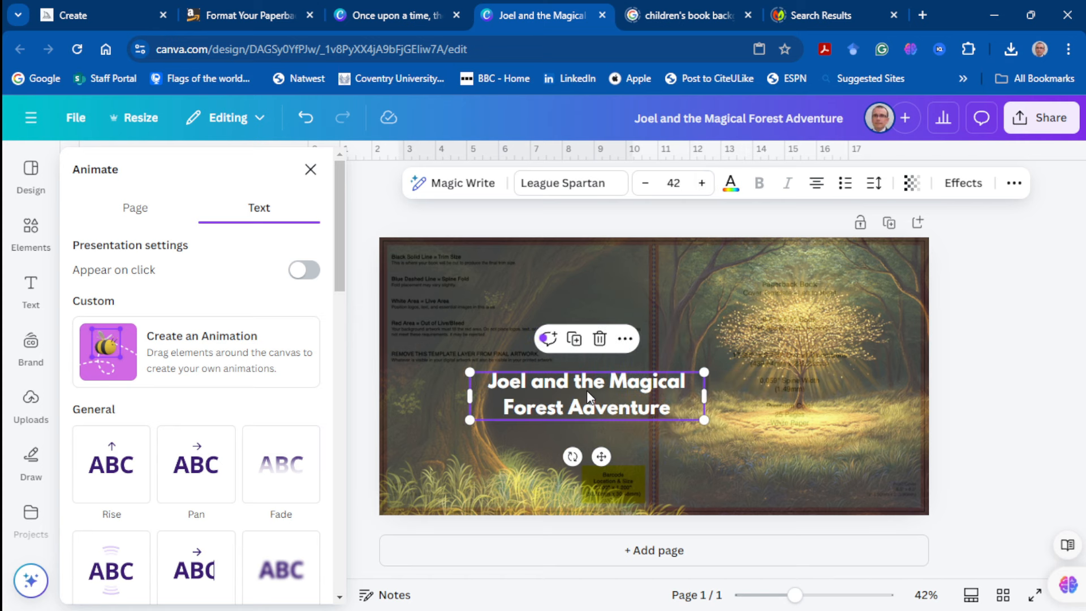
pyautogui.moveTo(583, 393); pyautogui.dragTo(765, 291)
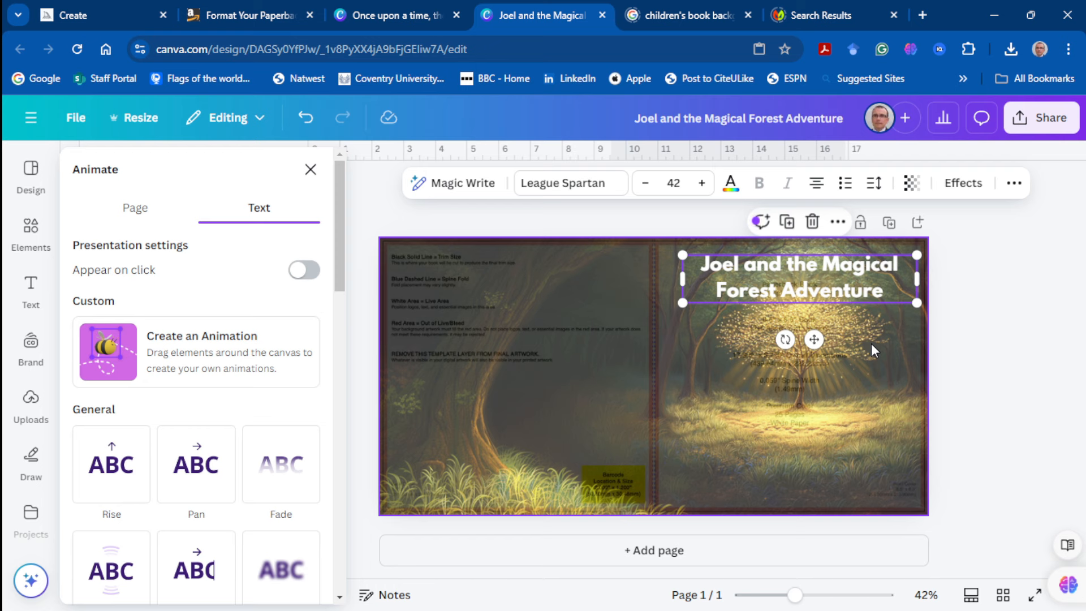
pyautogui.click(838, 373)
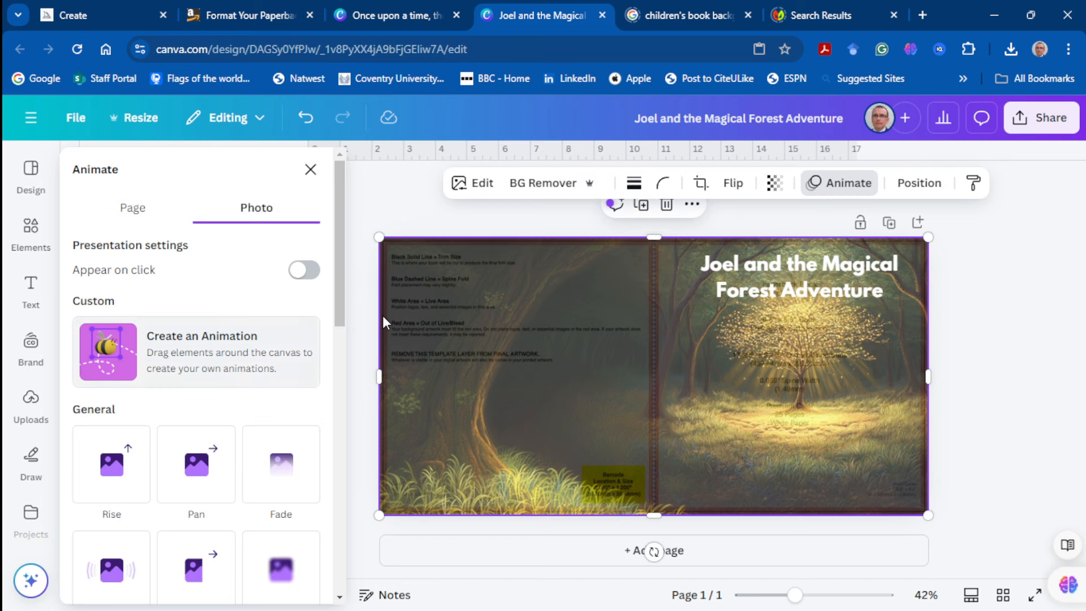
# Duplicate the title and place the copy at the bottom of the front cover as the subtitle "A Journey to Save the Enchanted Tree"
pyautogui.rightClick(730, 288)
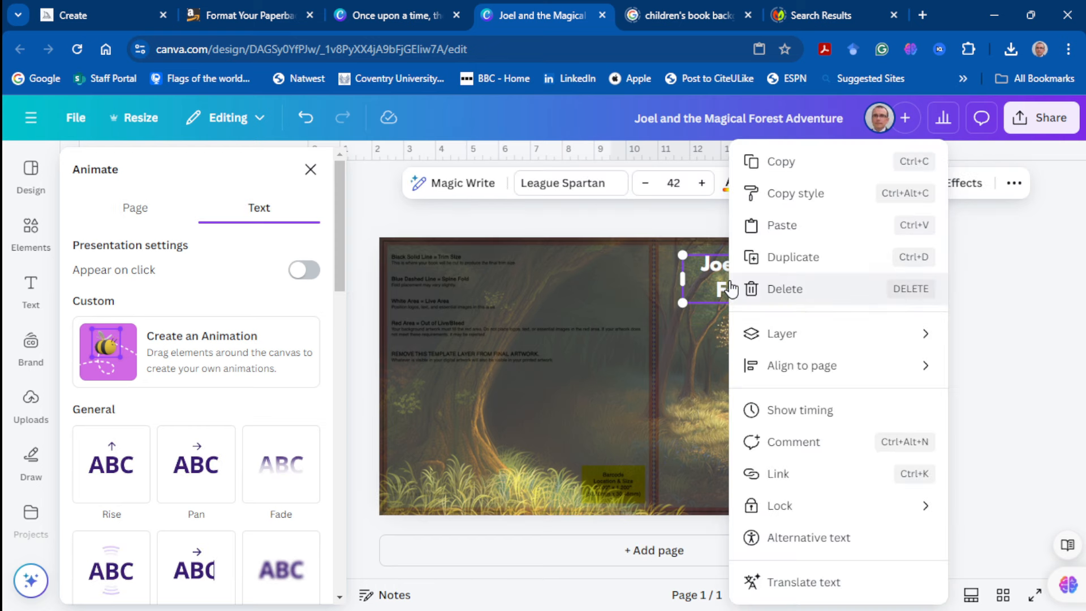
pyautogui.click(783, 264)
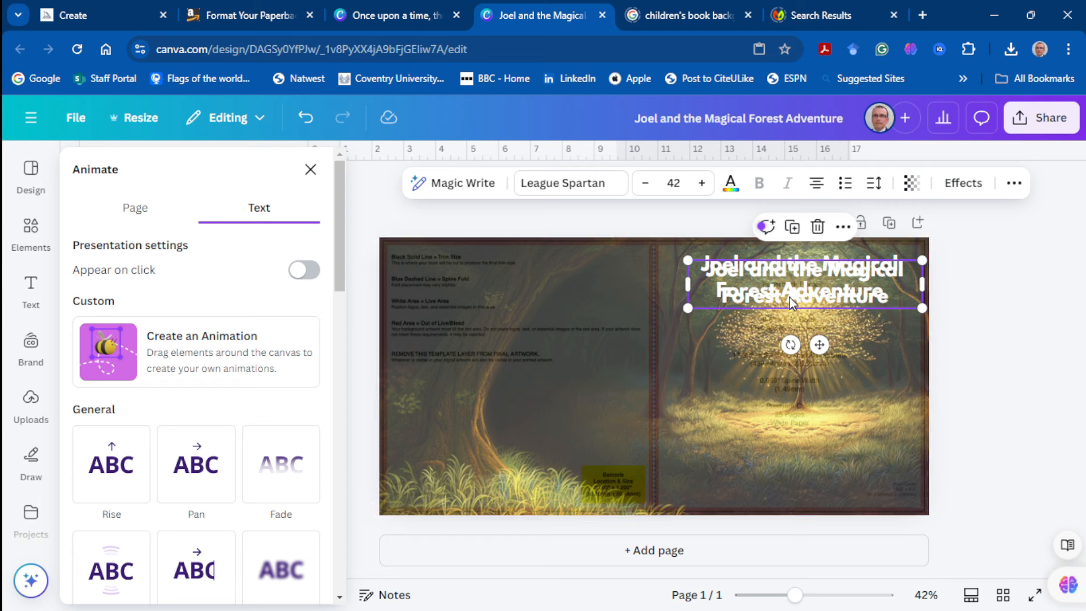
pyautogui.moveTo(790, 295); pyautogui.dragTo(787, 475)
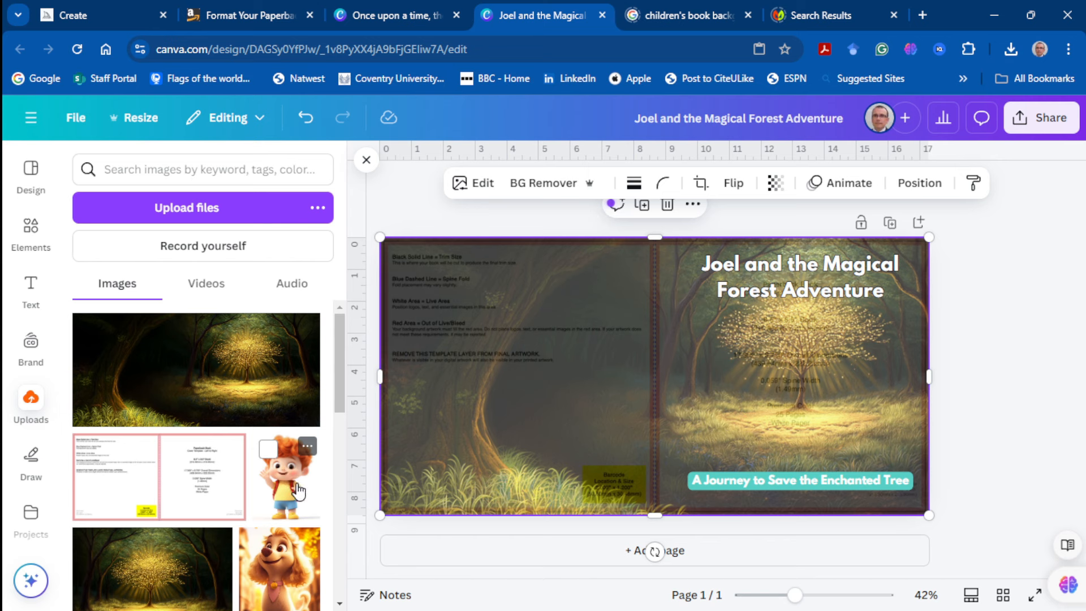
# Add the uploaded ginger-haired boy image to the front cover and remove its background
pyautogui.click(288, 478)
pyautogui.click(575, 194)
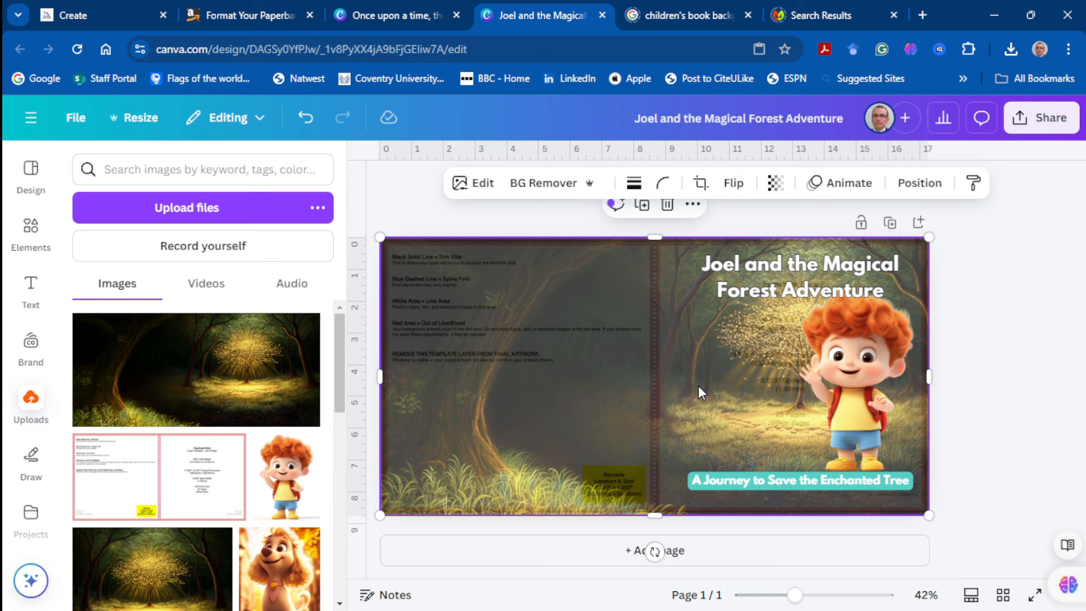
# Add the uploaded dog image, remove its background, flip it horizontally and move it onto the front cover beside the boy
pyautogui.click(280, 568)
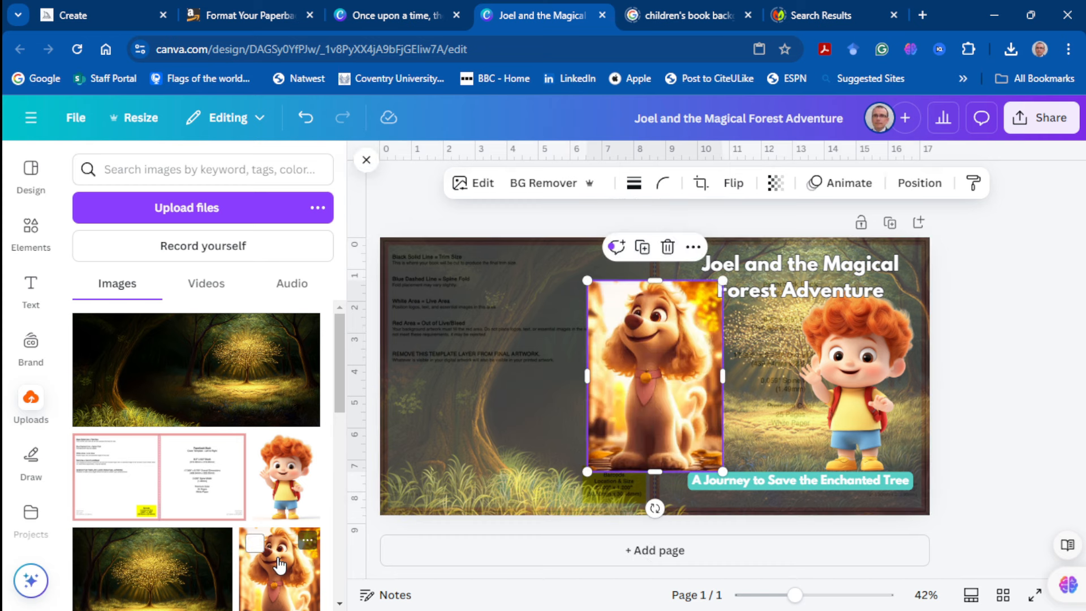
pyautogui.click(545, 193)
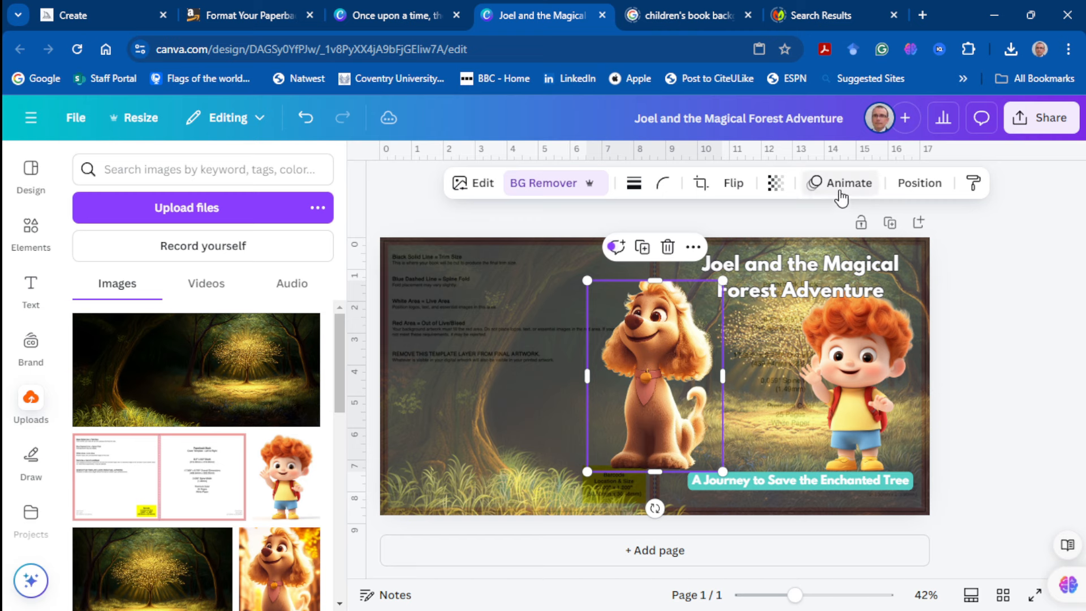
pyautogui.click(733, 184)
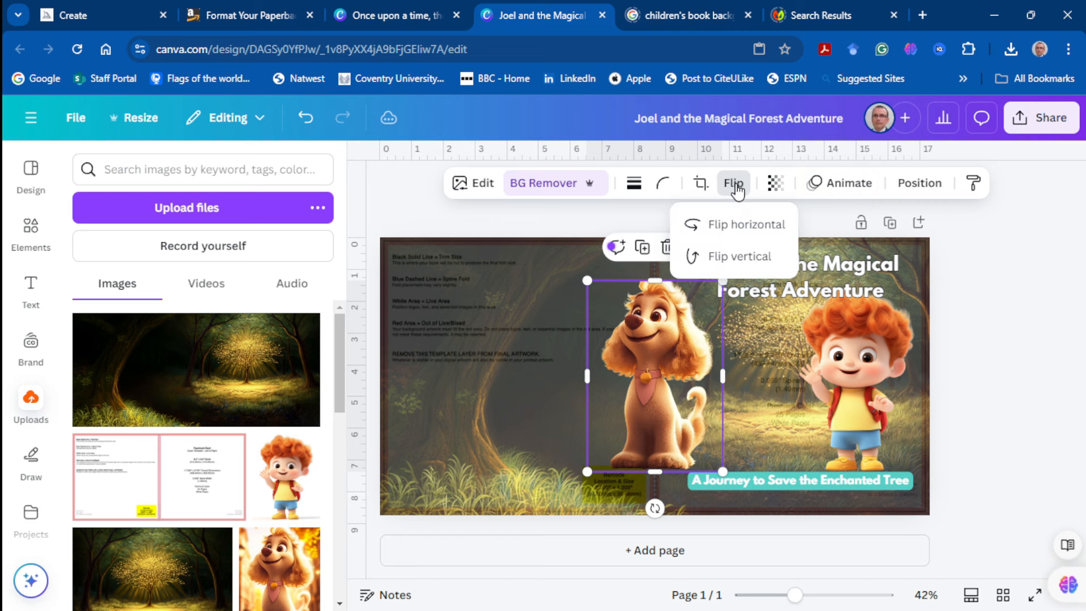
pyautogui.click(736, 229)
pyautogui.moveTo(658, 362); pyautogui.dragTo(725, 363)
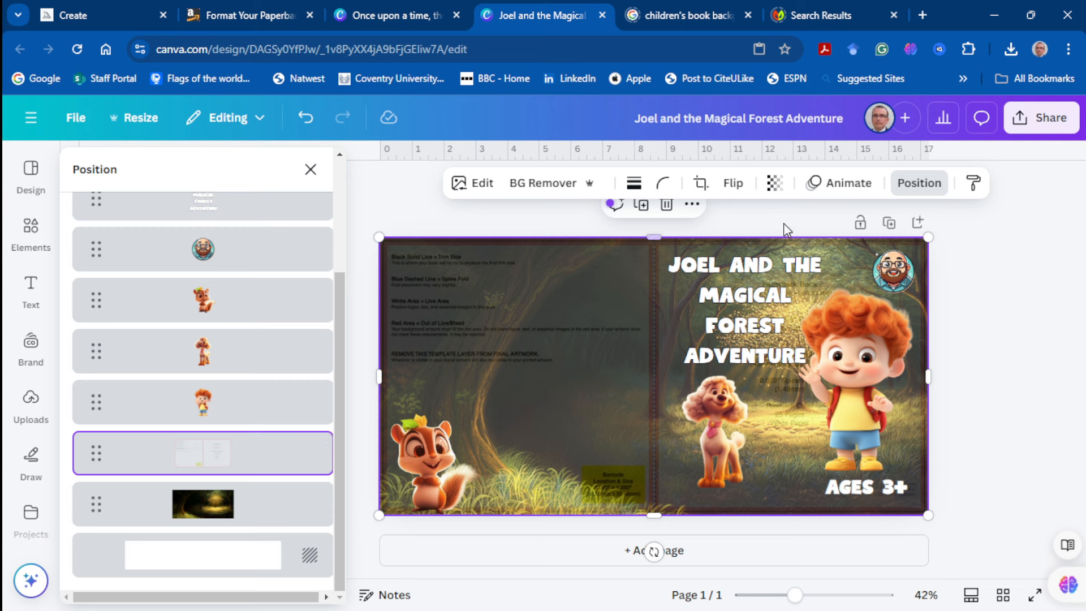
# Lower the KDP template layer's transparency value to 0, and raise it again until its guides show clearly over the forest background
pyautogui.click(779, 188)
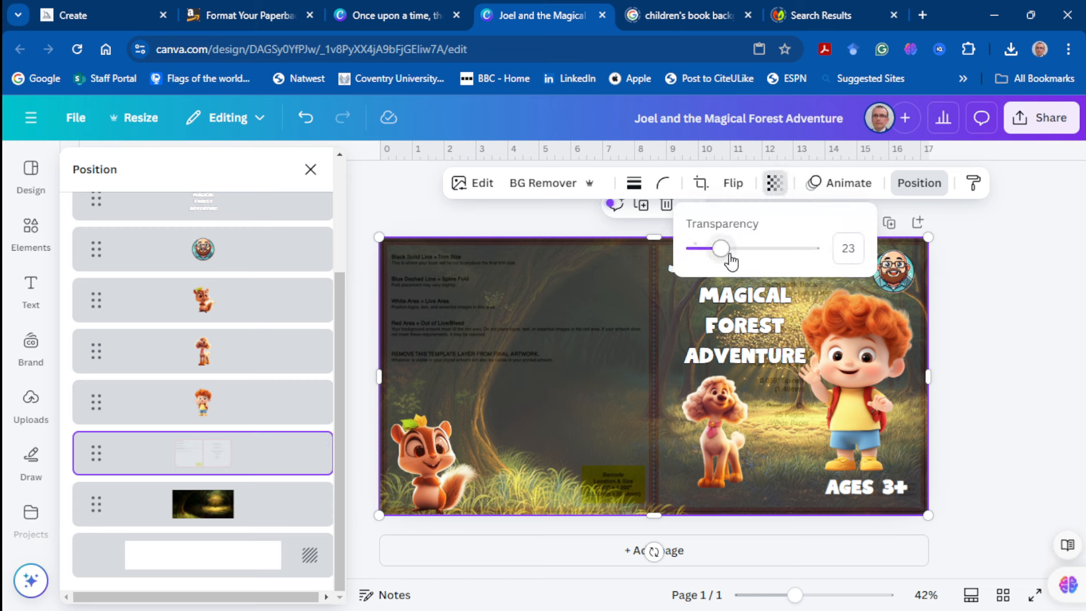
pyautogui.moveTo(724, 258); pyautogui.dragTo(694, 262)
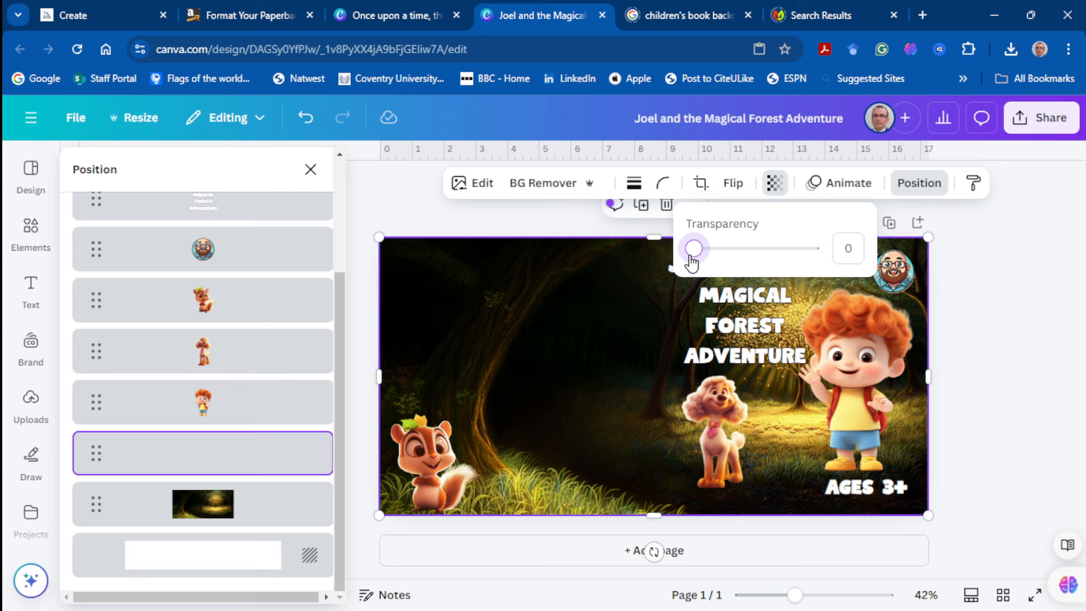
pyautogui.moveTo(691, 261); pyautogui.dragTo(744, 258)
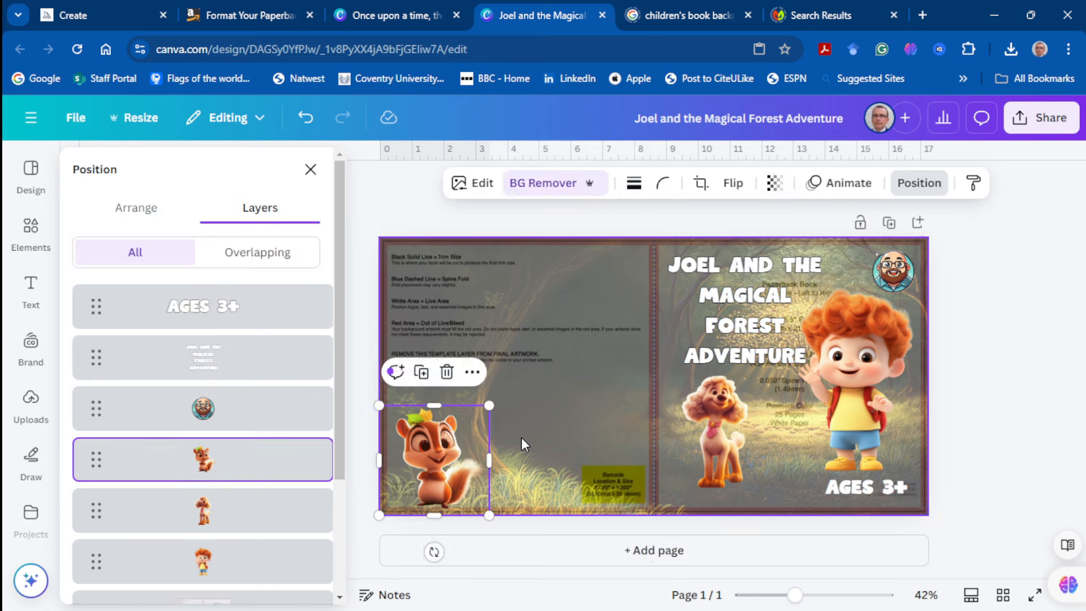
pyautogui.click(521, 439)
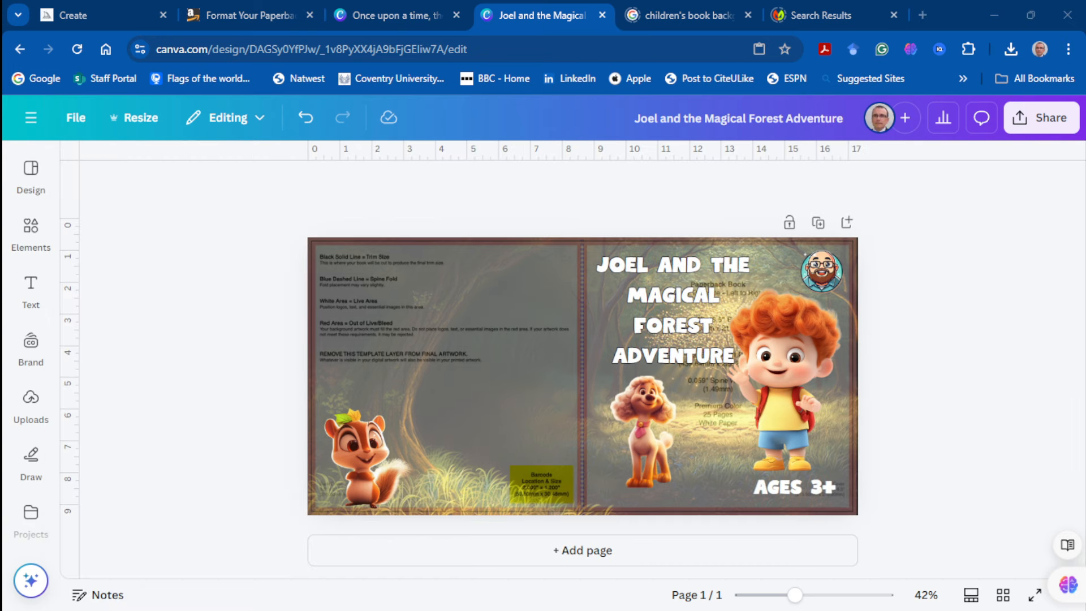
# Add a rounded square picture frame, shrink it to about 2.5 inches wide and place it in the back cover's upper-left corner
pyautogui.click(30, 227)
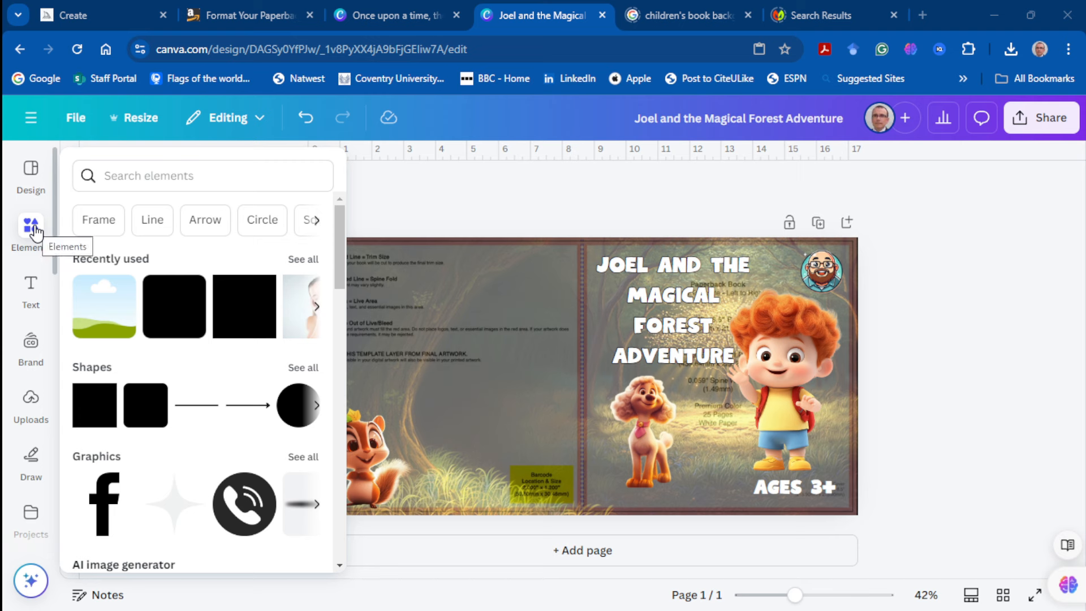
pyautogui.click(90, 299)
pyautogui.click(568, 379)
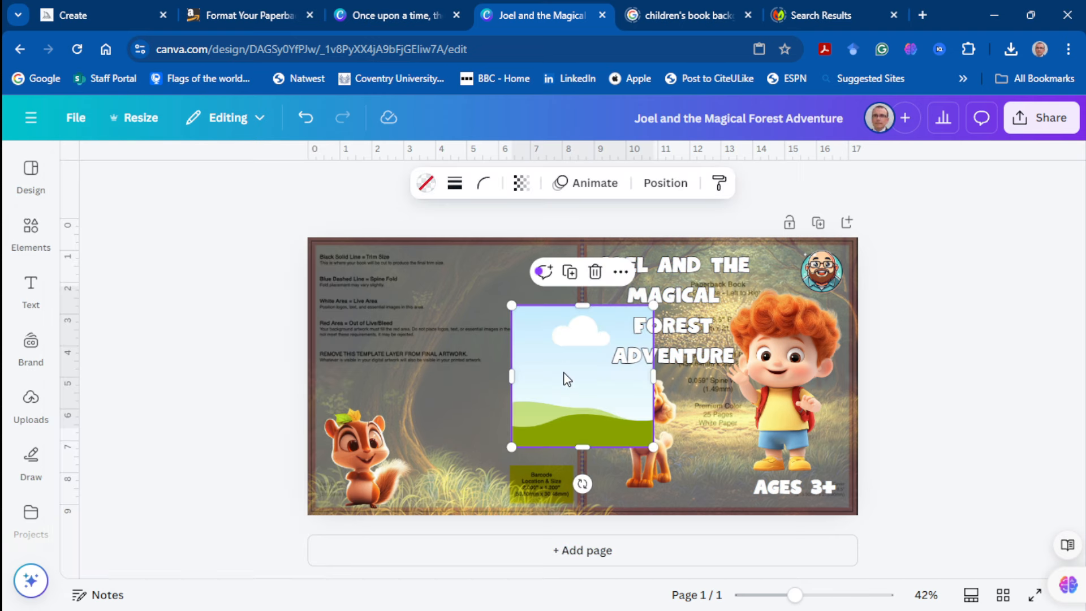
pyautogui.moveTo(567, 379); pyautogui.dragTo(383, 326)
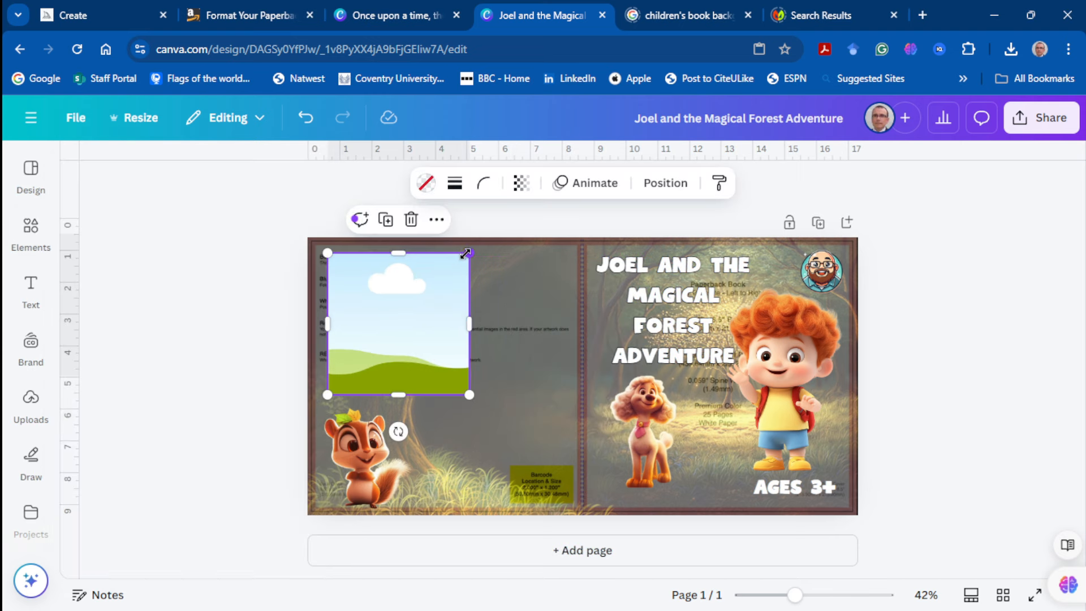
pyautogui.moveTo(465, 254); pyautogui.dragTo(404, 318)
pyautogui.moveTo(364, 352); pyautogui.dragTo(355, 292)
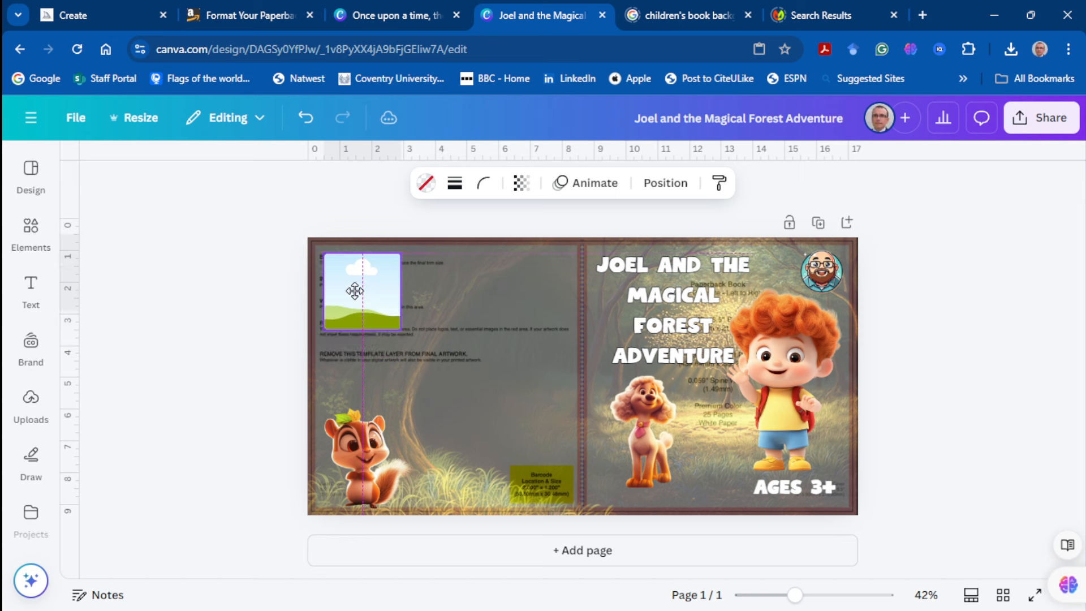
# Duplicate the picture frame twice and line up the copies beside it in a row across the top of the back cover
pyautogui.rightClick(356, 291)
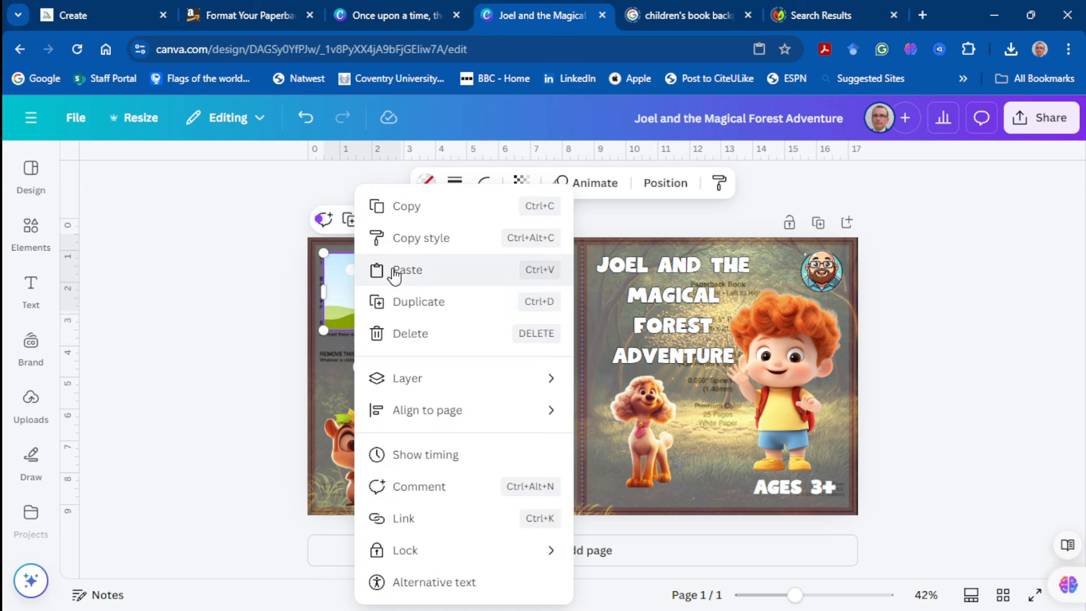
pyautogui.click(398, 305)
pyautogui.rightClick(392, 305)
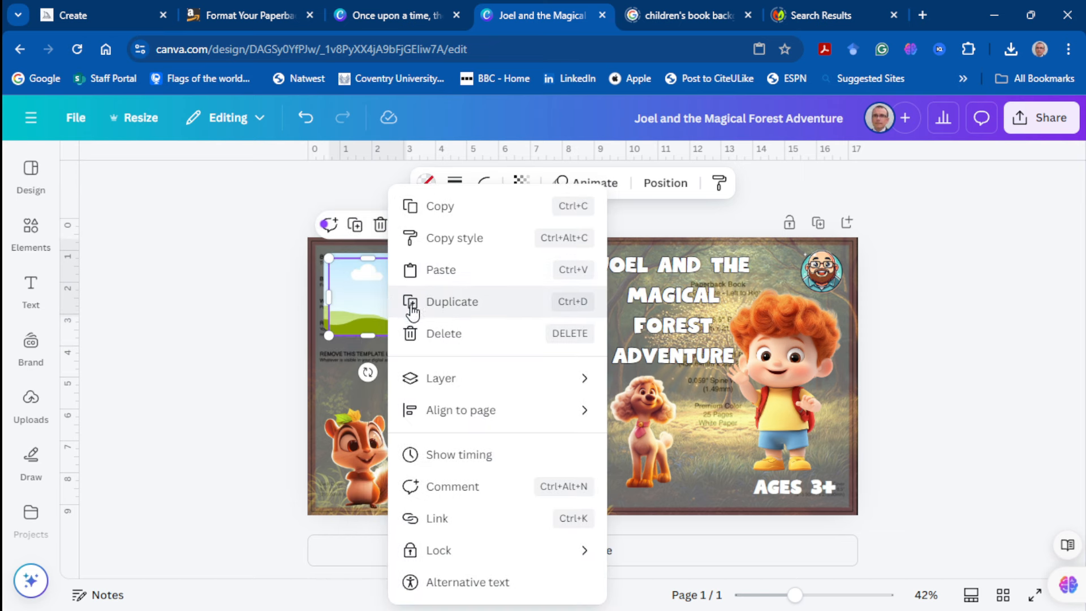
pyautogui.click(416, 301)
pyautogui.moveTo(368, 296); pyautogui.dragTo(501, 291)
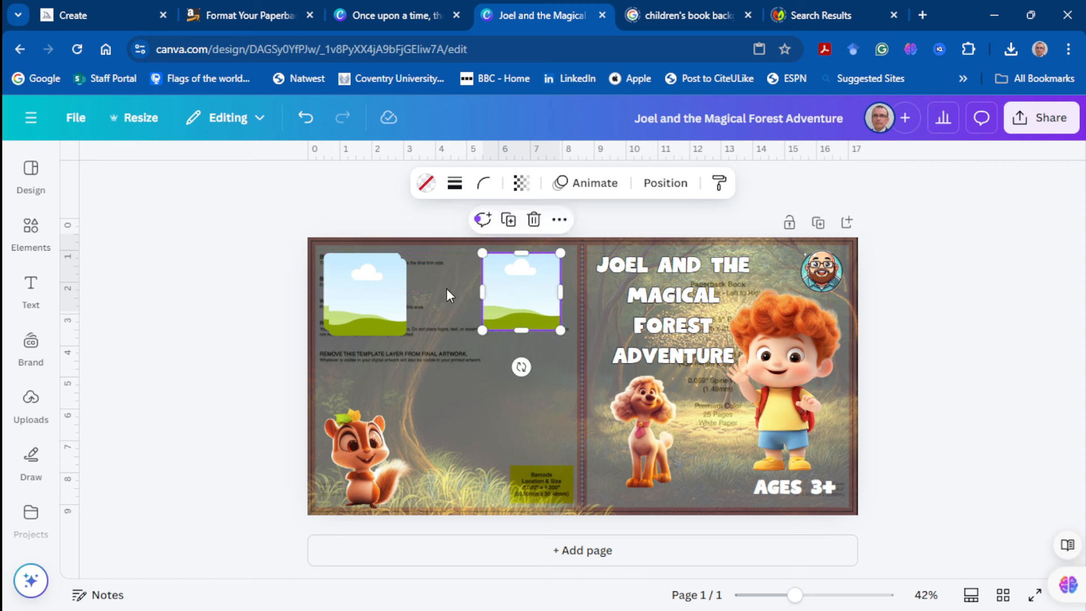
pyautogui.moveTo(368, 296); pyautogui.dragTo(437, 282)
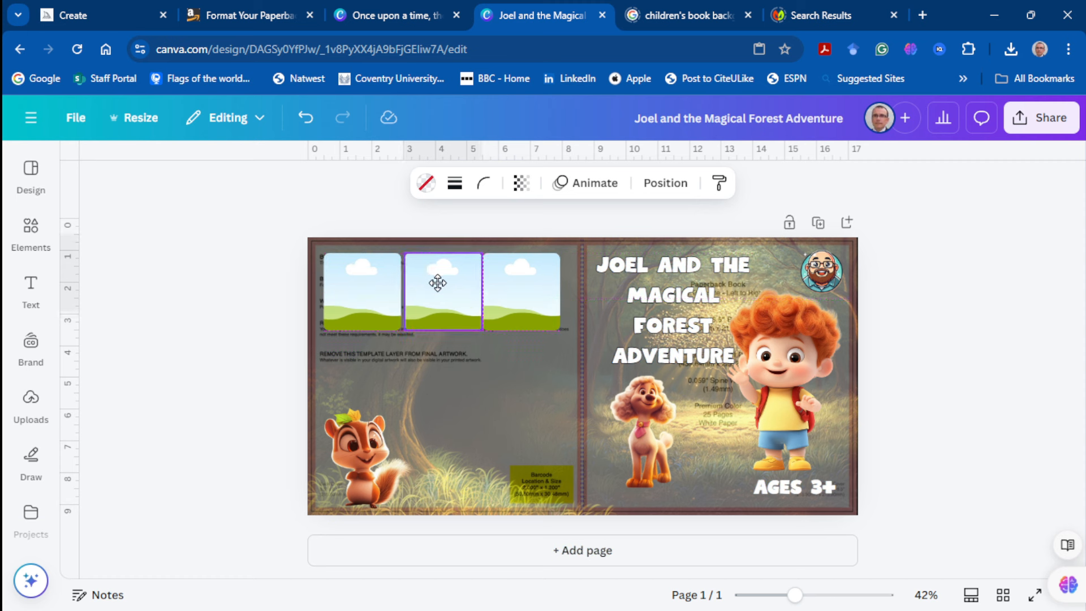
# Space the three picture frames evenly and center the row within the back cover's margins
pyautogui.moveTo(504, 286); pyautogui.dragTo(471, 291)
pyautogui.click(464, 292)
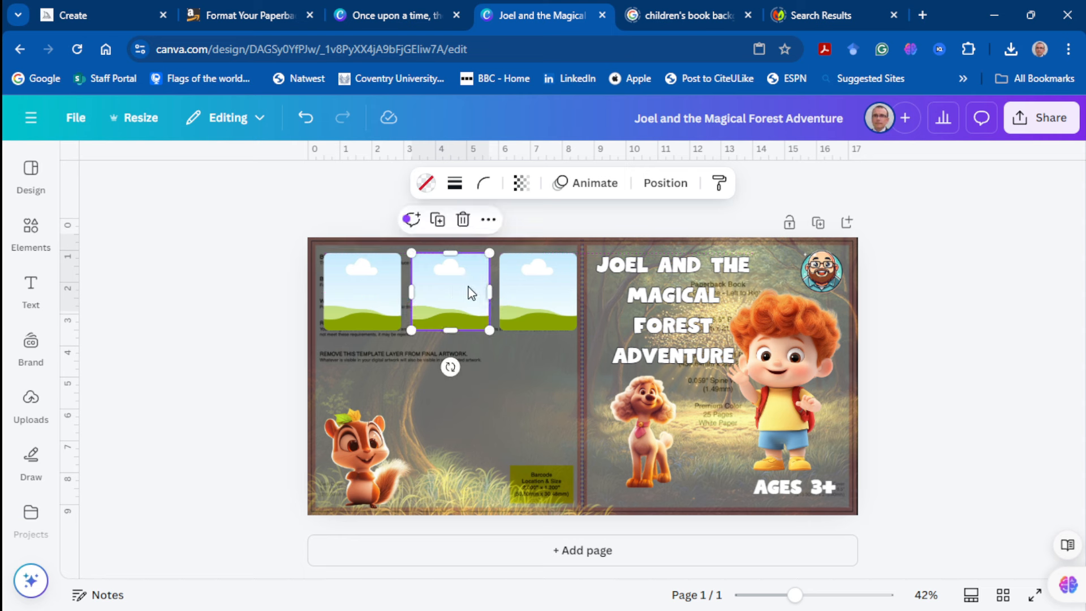
pyautogui.click(370, 294)
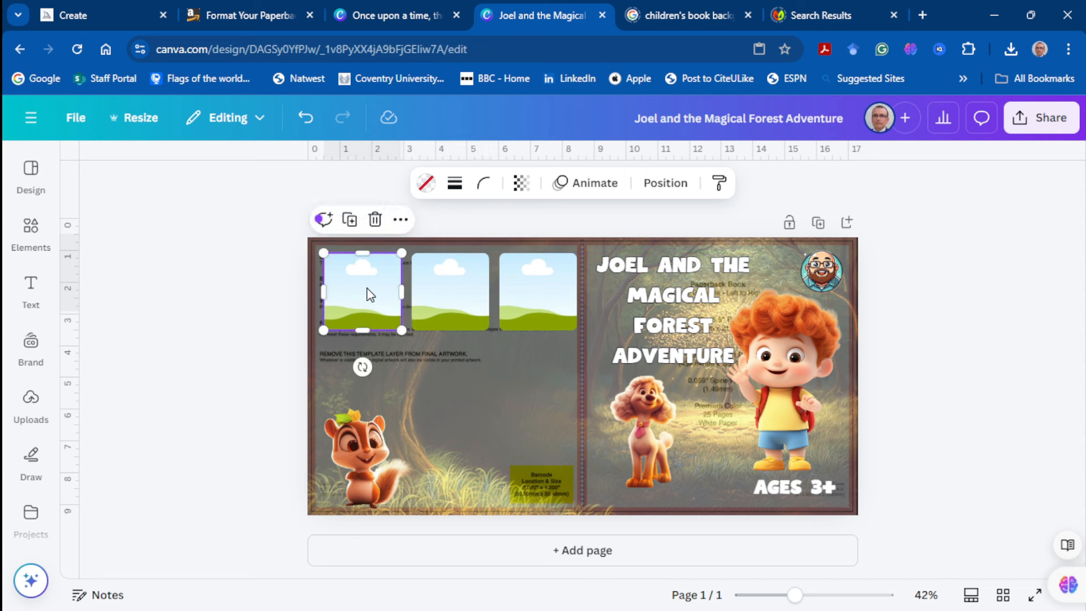
pyautogui.click(511, 379)
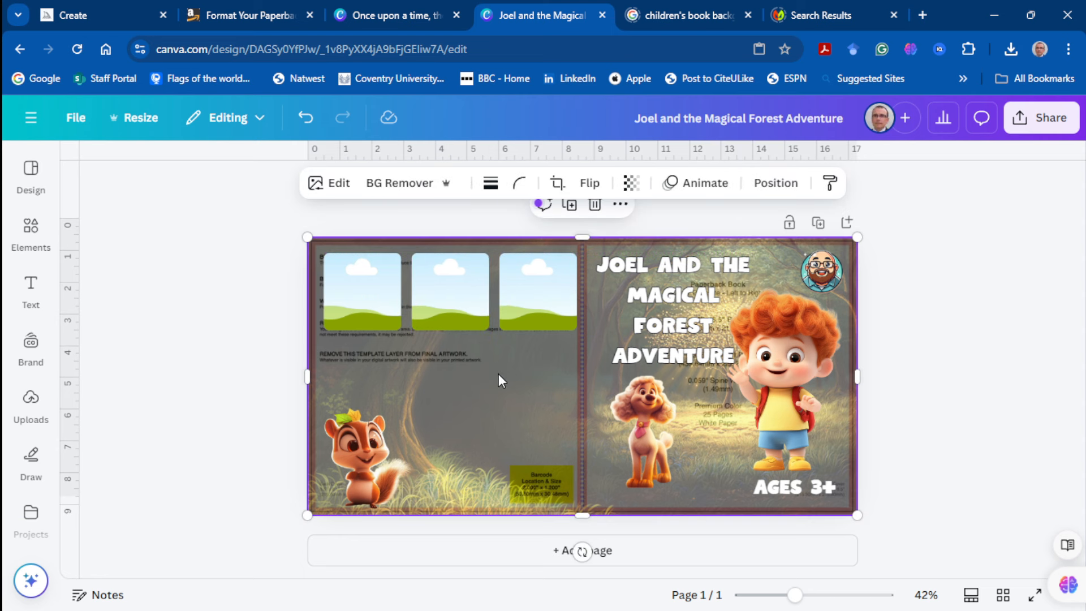
pyautogui.click(369, 293)
pyautogui.moveTo(365, 287); pyautogui.dragTo(360, 287)
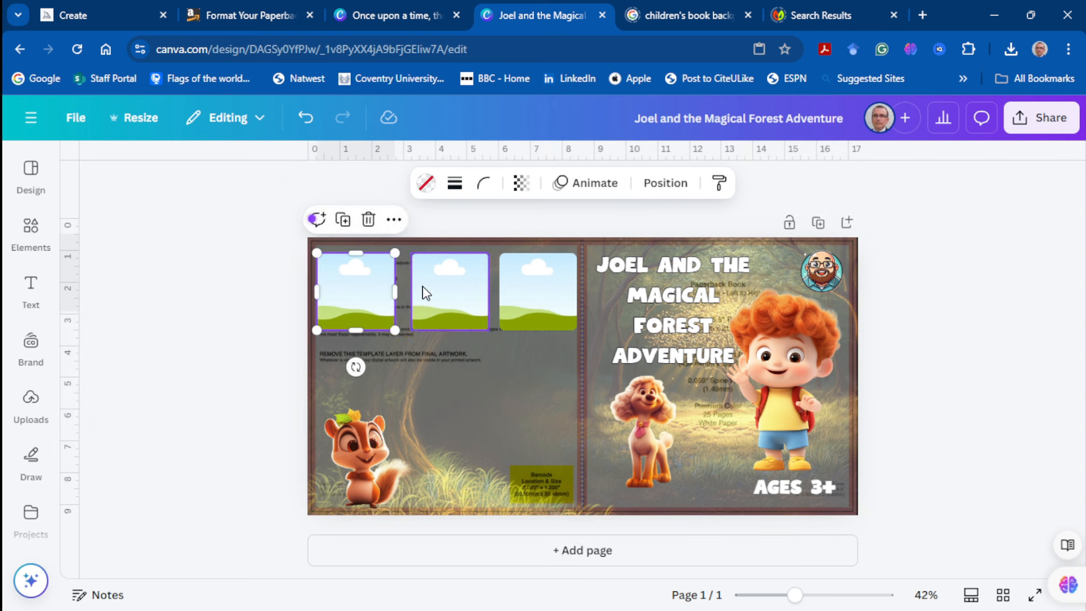
pyautogui.moveTo(447, 286); pyautogui.dragTo(440, 287)
pyautogui.moveTo(534, 291); pyautogui.dragTo(526, 290)
pyautogui.click(456, 303)
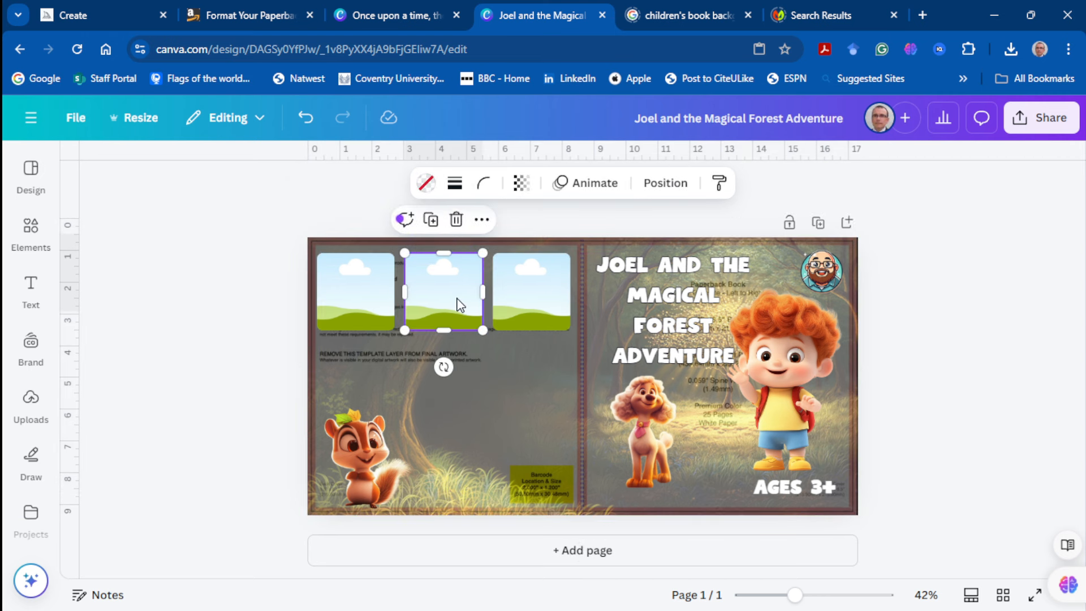
pyautogui.click(485, 363)
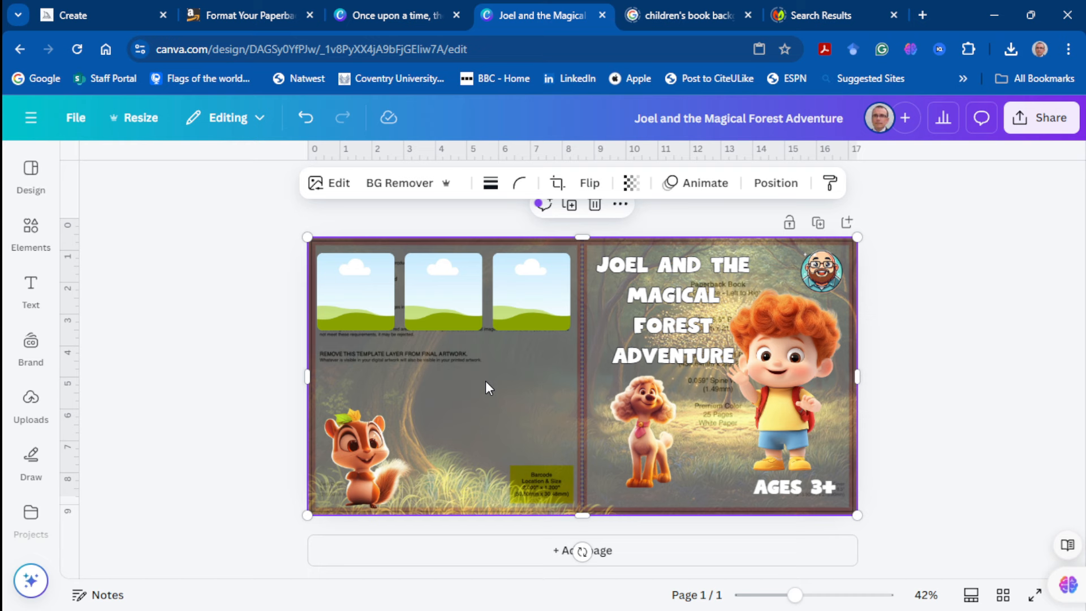
# Switch to the "Once upon a time" story design and download only page 1 as a PNG
pyautogui.click(396, 22)
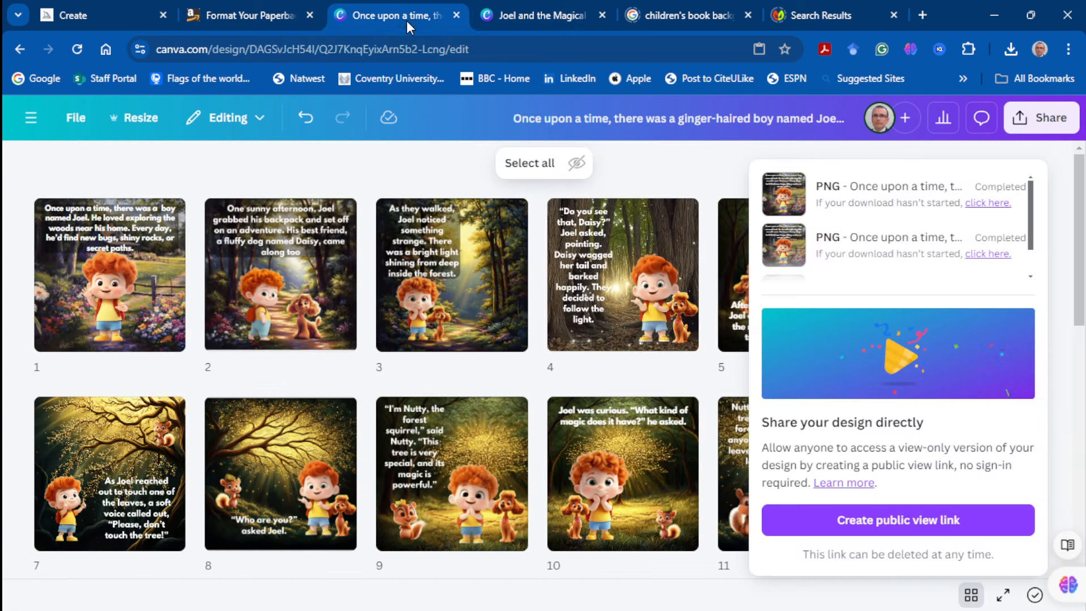
pyautogui.click(135, 303)
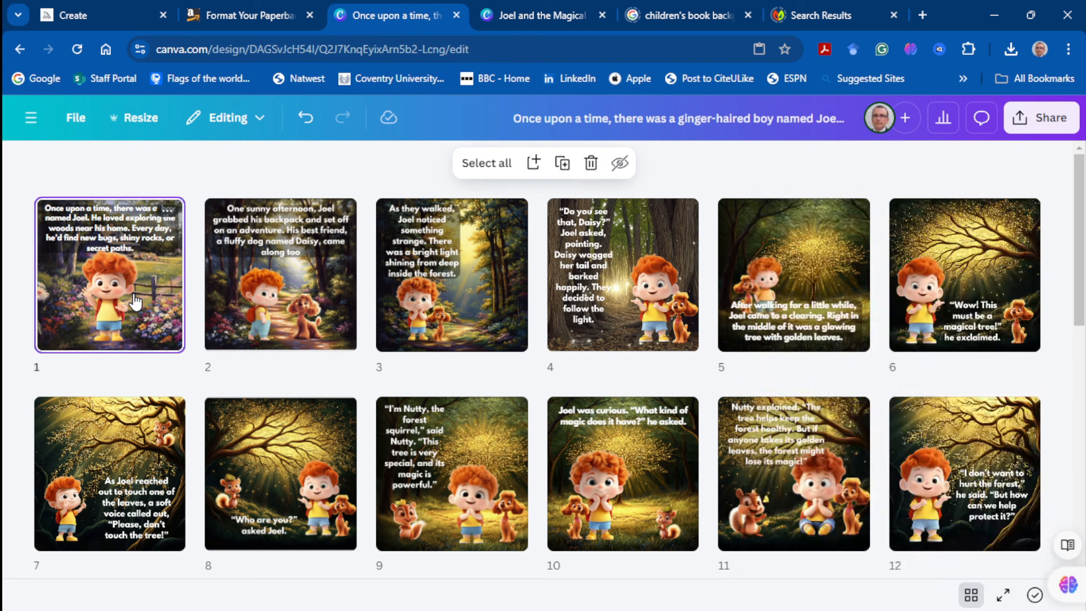
pyautogui.click(1054, 126)
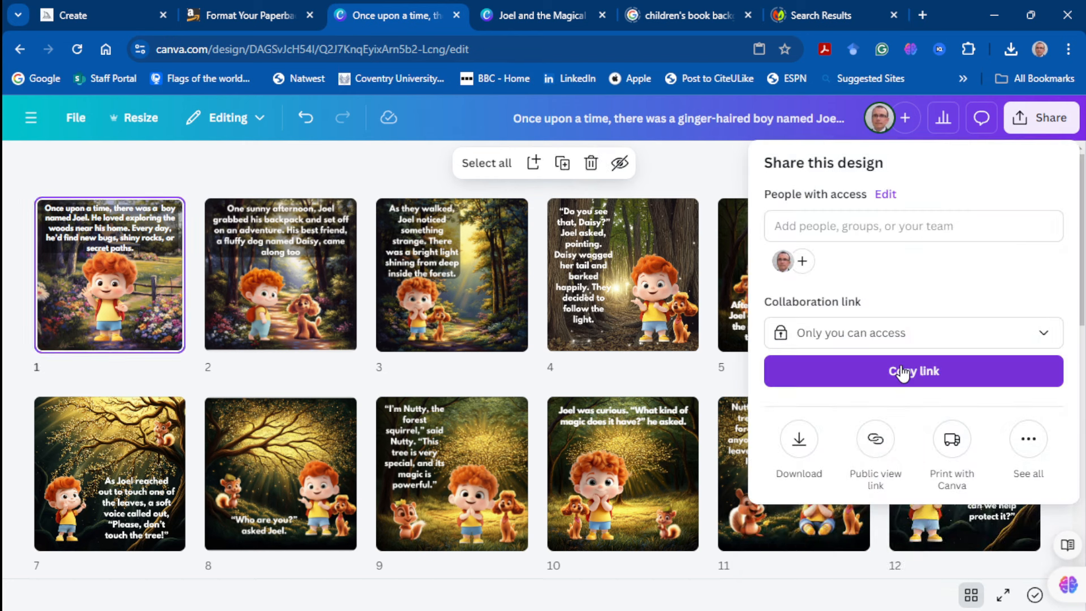
pyautogui.click(801, 443)
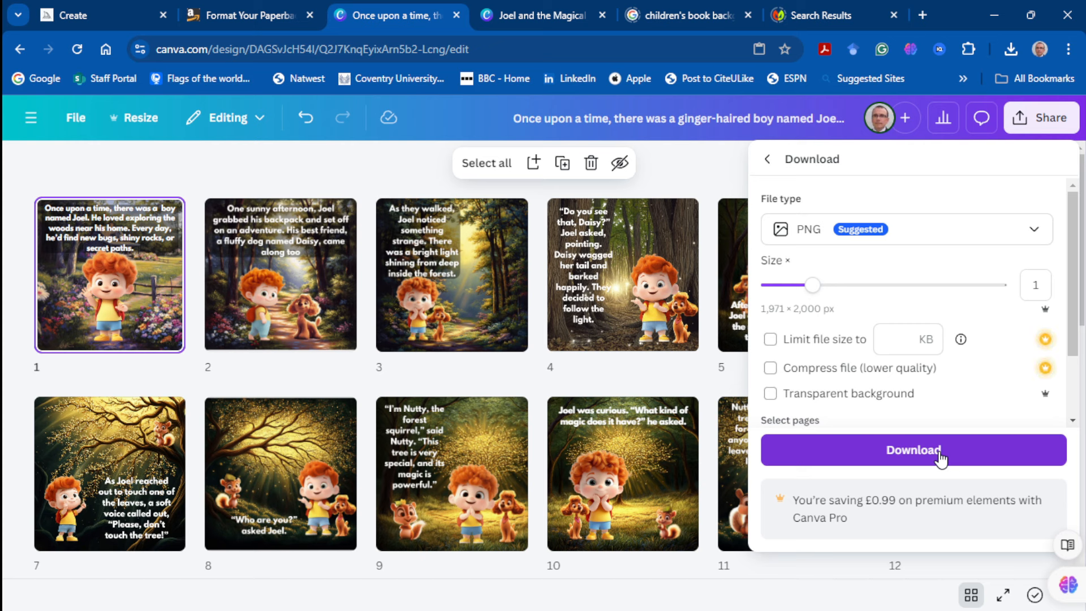
pyautogui.scroll(-2, 962, 392)
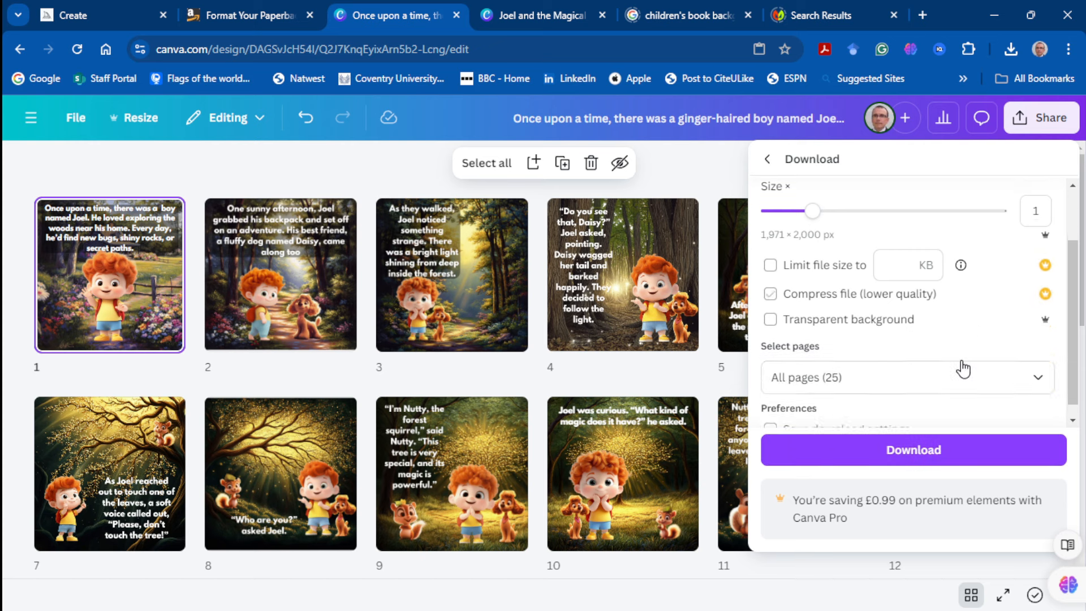
pyautogui.click(1033, 364)
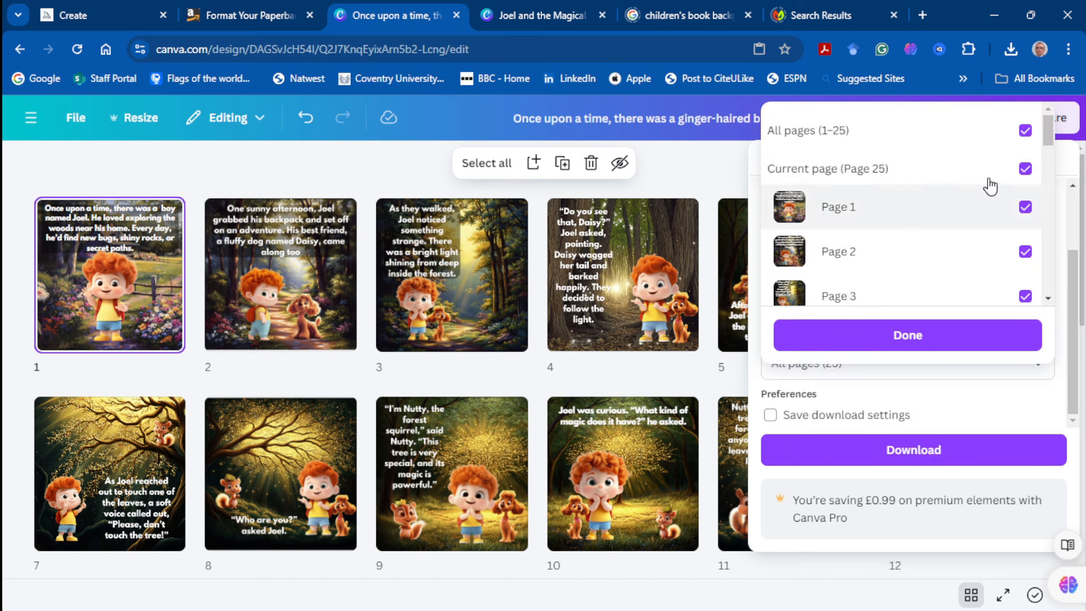
pyautogui.click(1025, 131)
pyautogui.click(1026, 207)
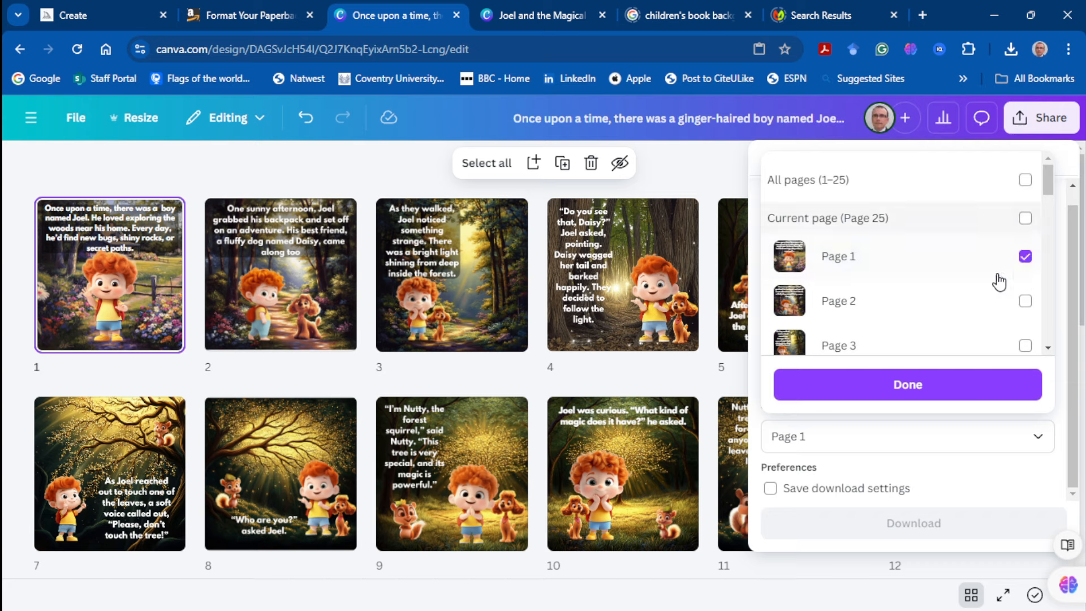
pyautogui.click(943, 385)
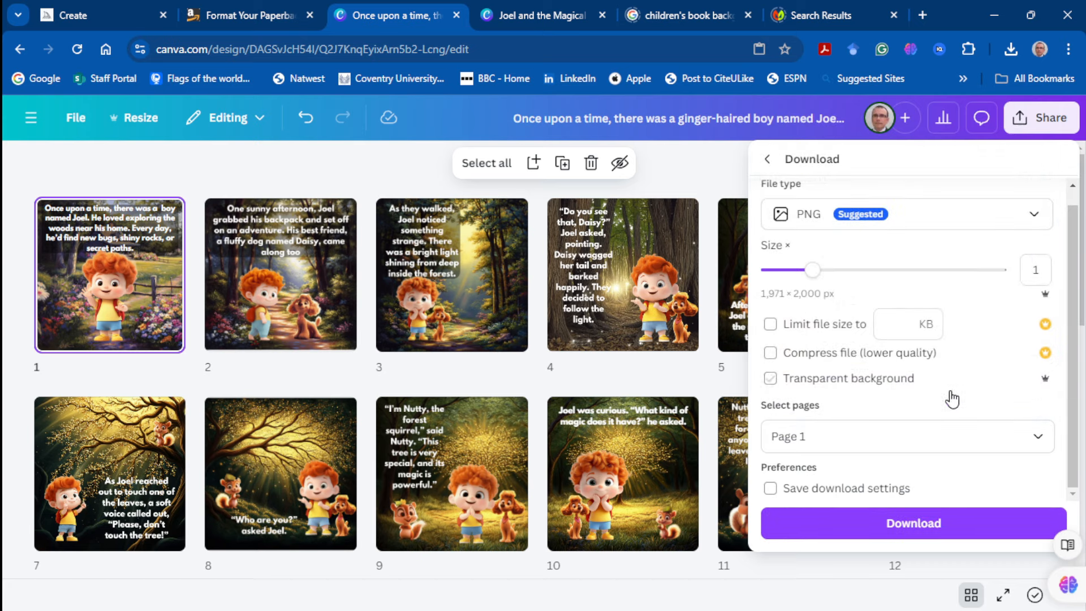
pyautogui.click(945, 521)
# Return to the cover design, add the downloaded story page 1 image and drop it into the first frame on the back cover
pyautogui.click(521, 16)
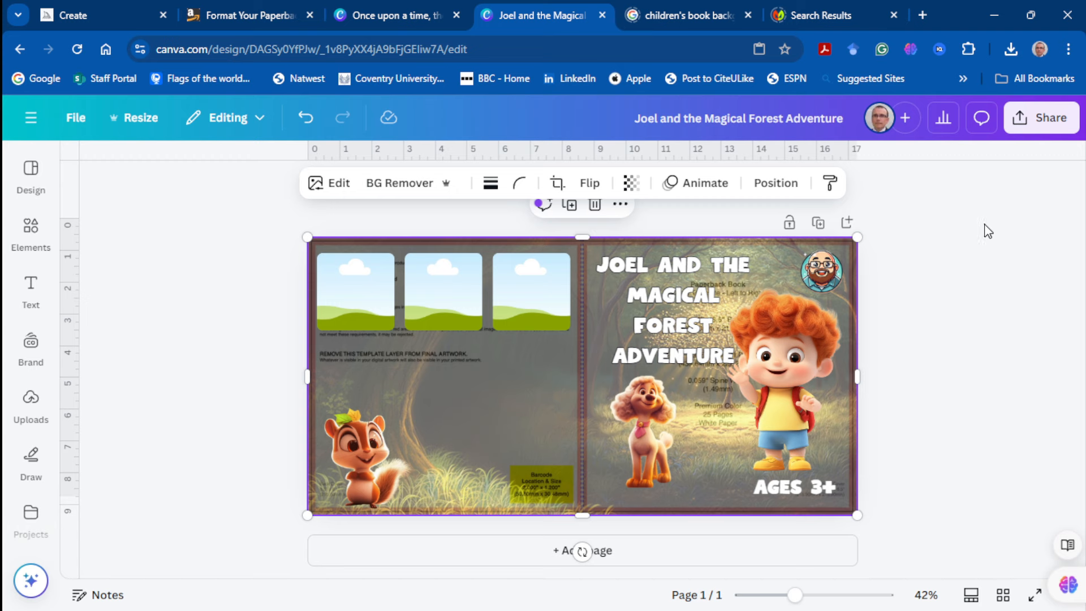
pyautogui.click(1011, 49)
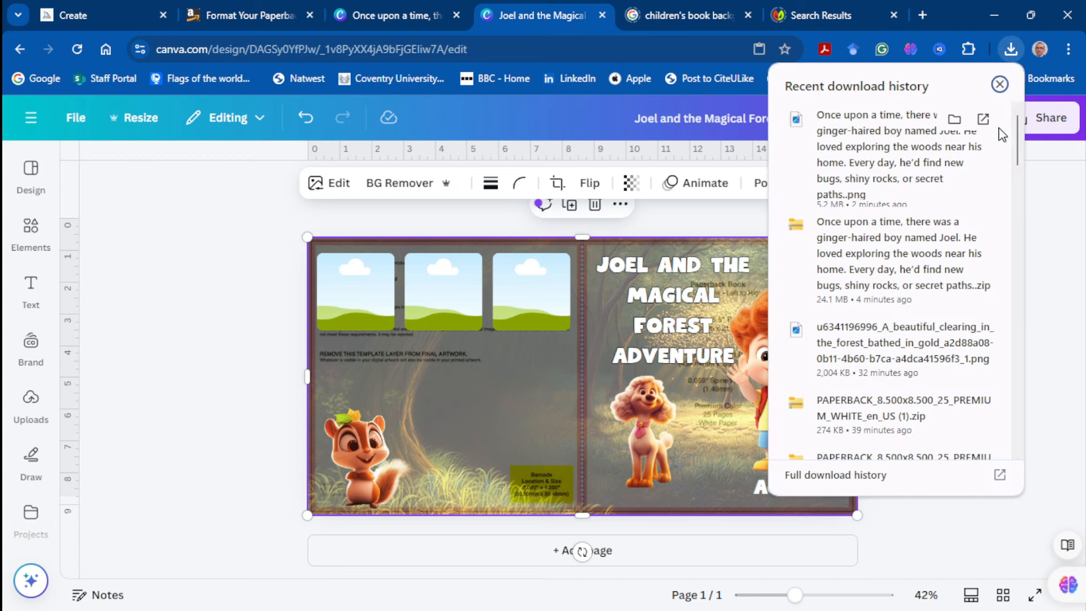
pyautogui.moveTo(882, 164); pyautogui.dragTo(422, 334)
pyautogui.moveTo(602, 404); pyautogui.dragTo(427, 378)
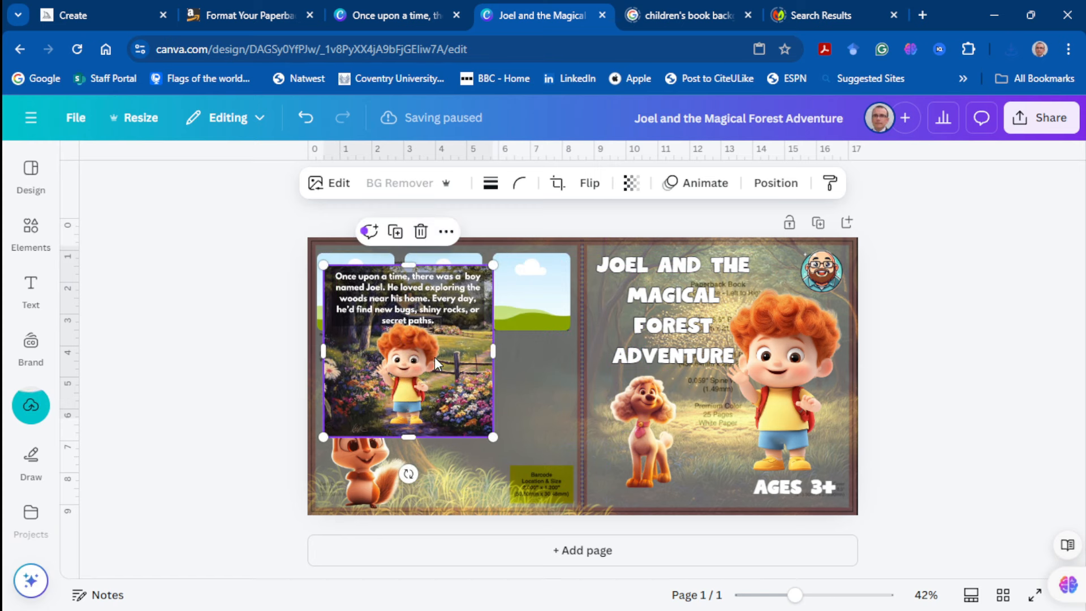
pyautogui.moveTo(402, 331); pyautogui.dragTo(498, 354)
pyautogui.click(339, 307)
pyautogui.moveTo(526, 392); pyautogui.dragTo(362, 312)
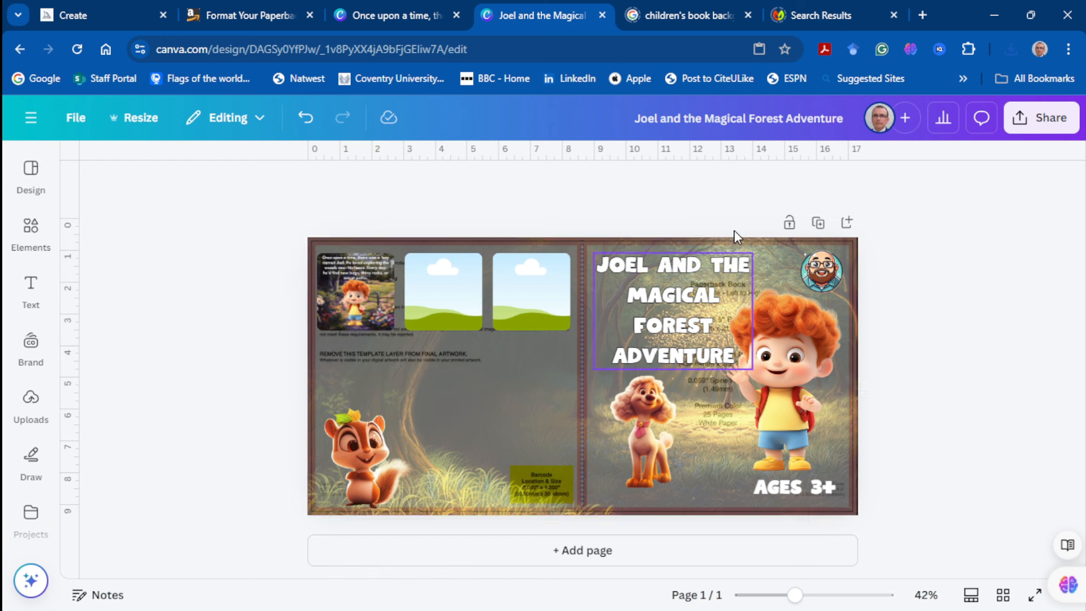
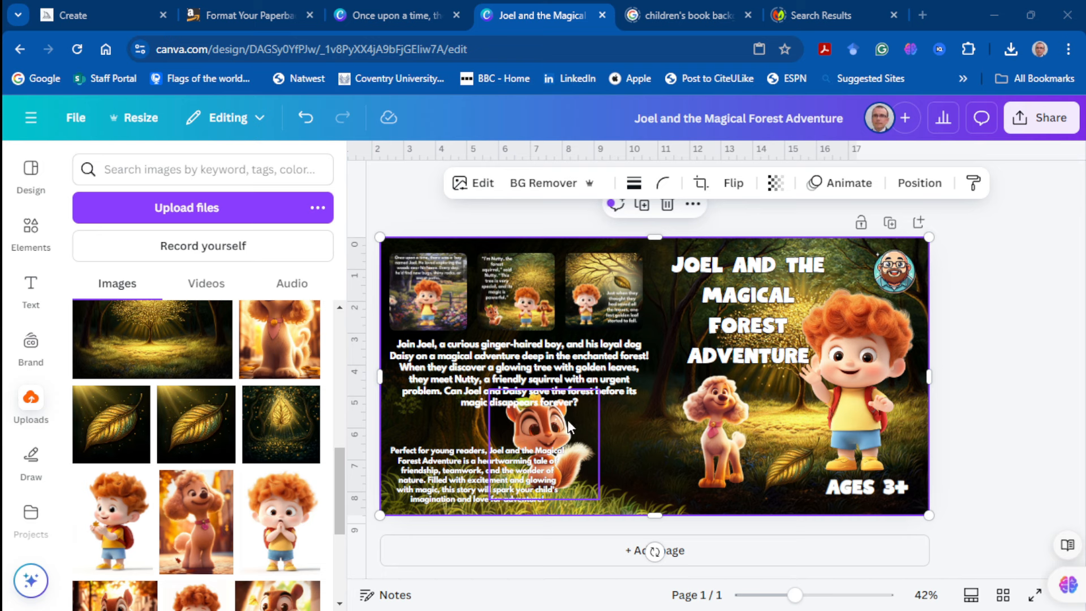
# Check the cover against the KDP template by setting its transparency value to 100 and back to 0, and show its place among the layers
pyautogui.click(774, 183)
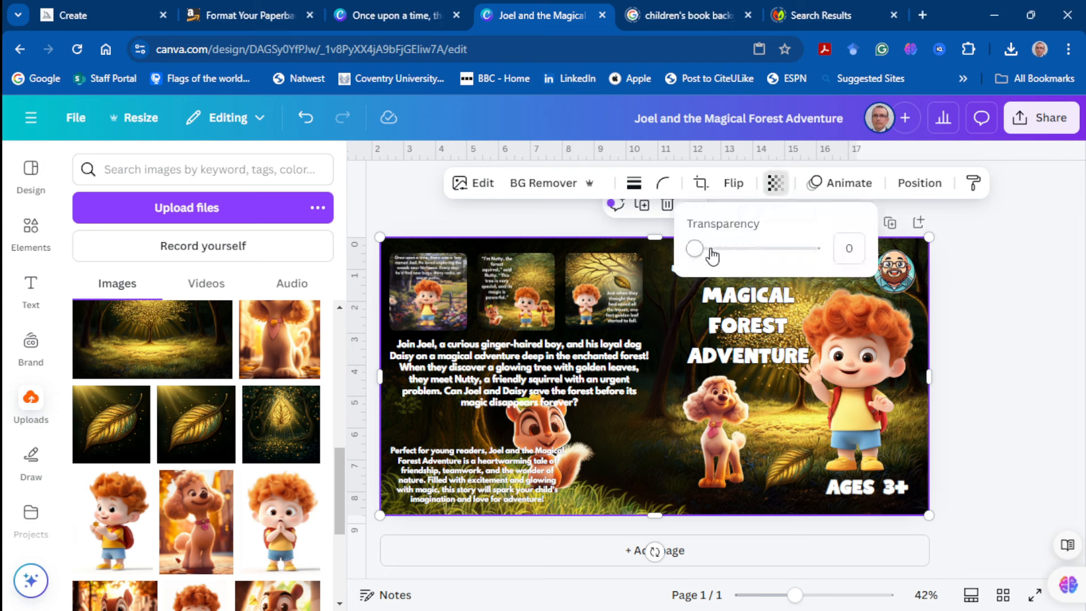
pyautogui.moveTo(698, 249); pyautogui.dragTo(836, 253)
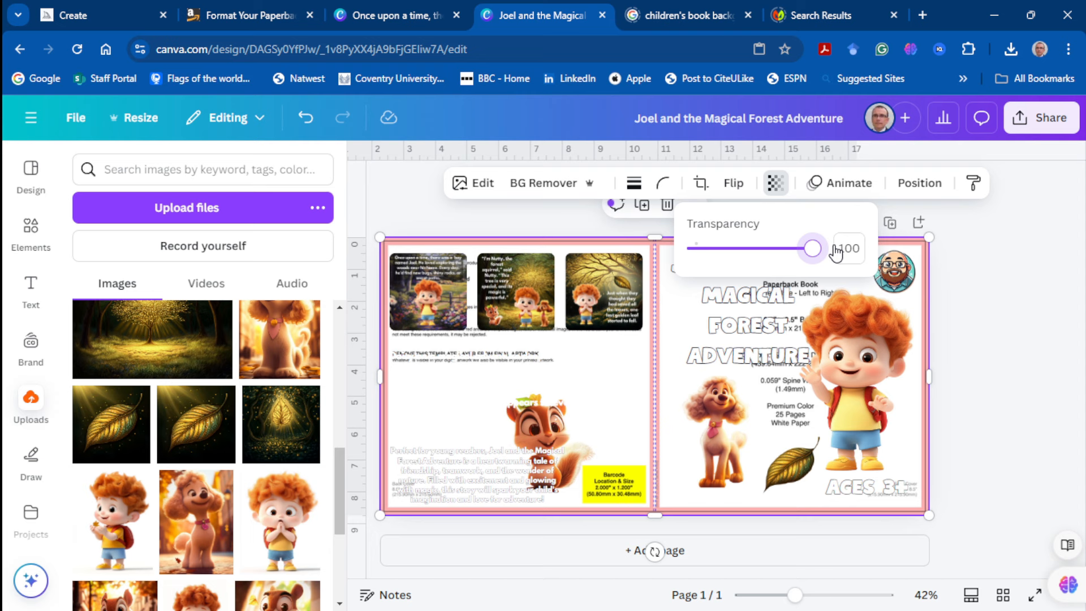
pyautogui.moveTo(836, 253); pyautogui.dragTo(547, 231)
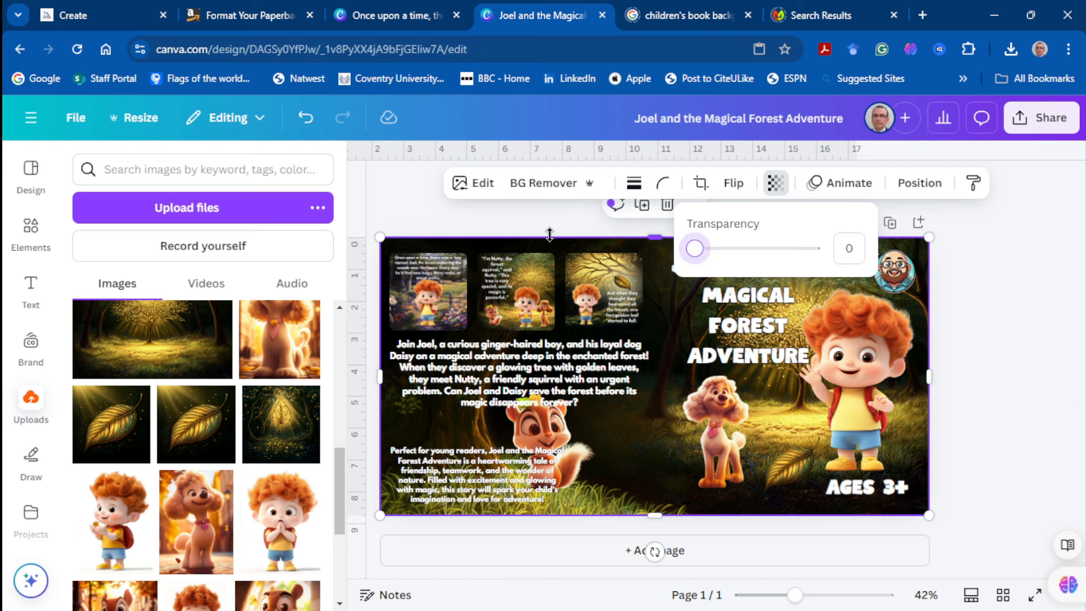
pyautogui.click(904, 192)
pyautogui.scroll(-5, 215, 382)
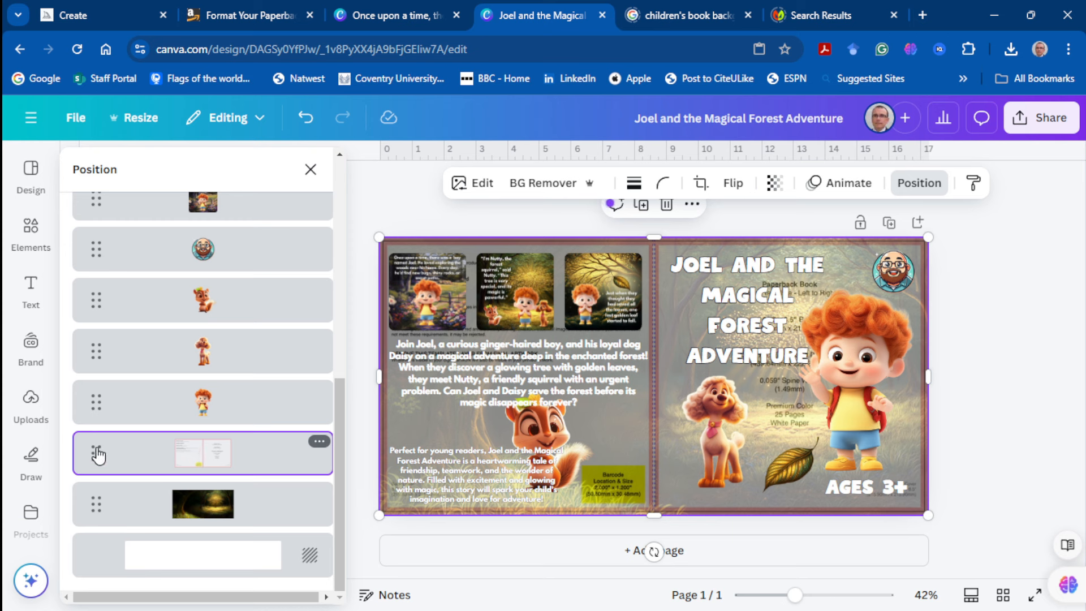
# Delete the KDP template layer from the cover and rename the design "Joel and the Magical Forest Adventure Cover"
pyautogui.click(318, 441)
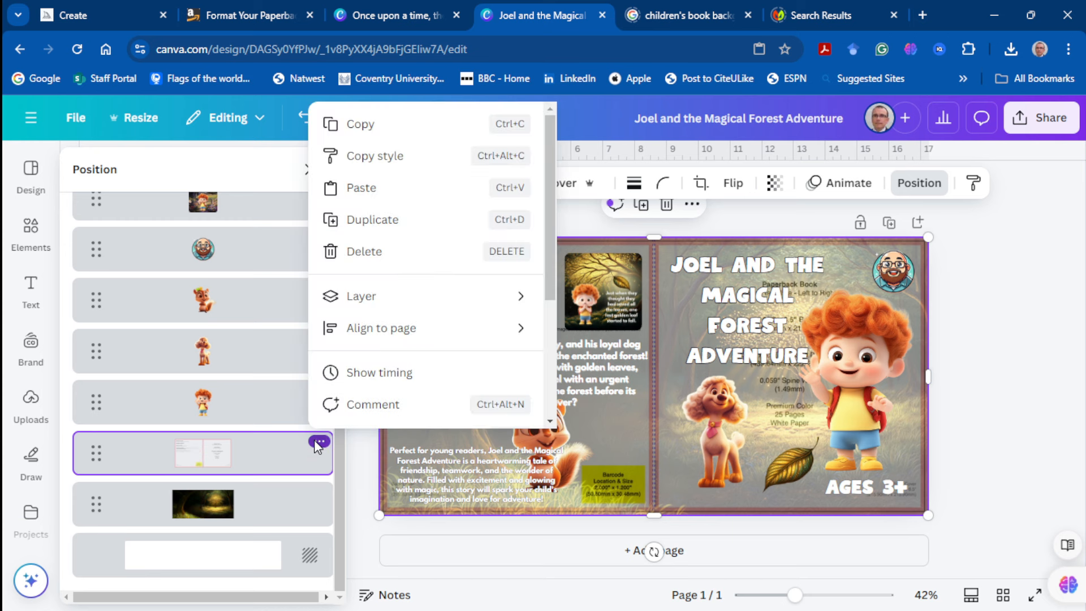
pyautogui.click(371, 252)
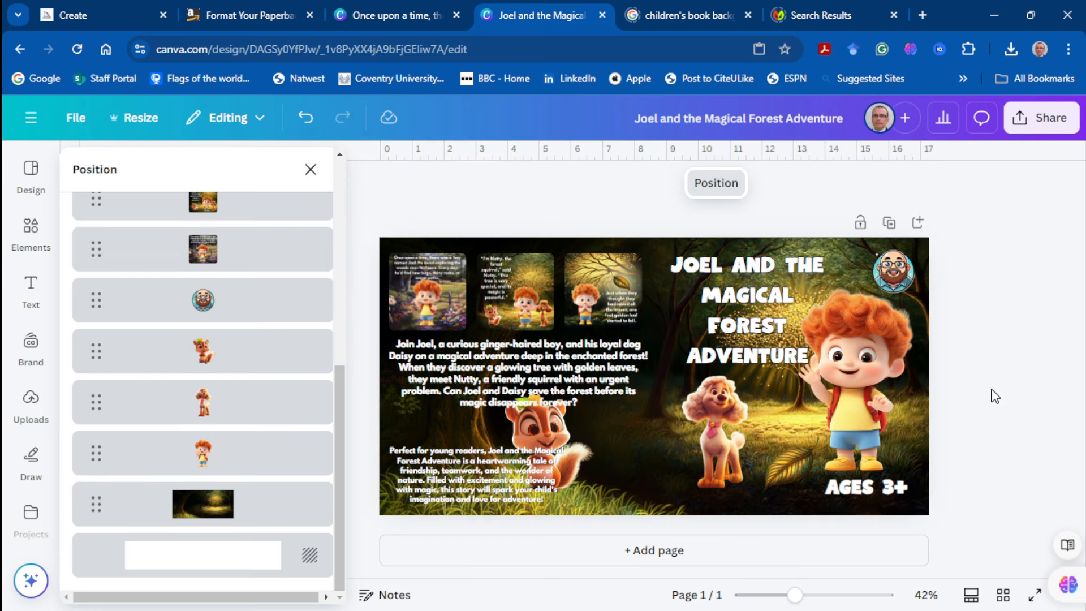
pyautogui.click(1050, 119)
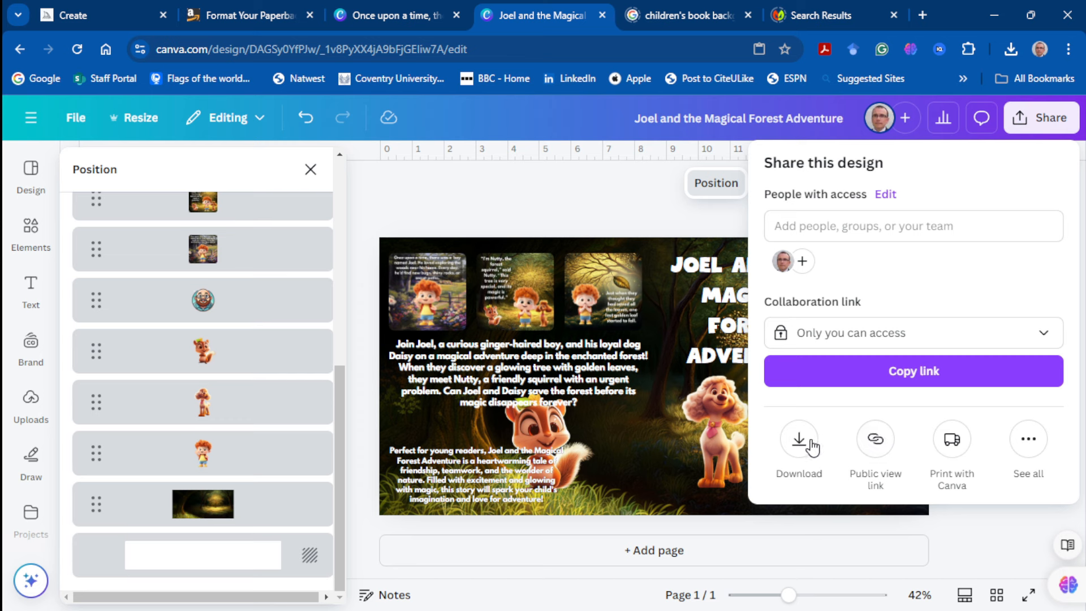
pyautogui.click(799, 440)
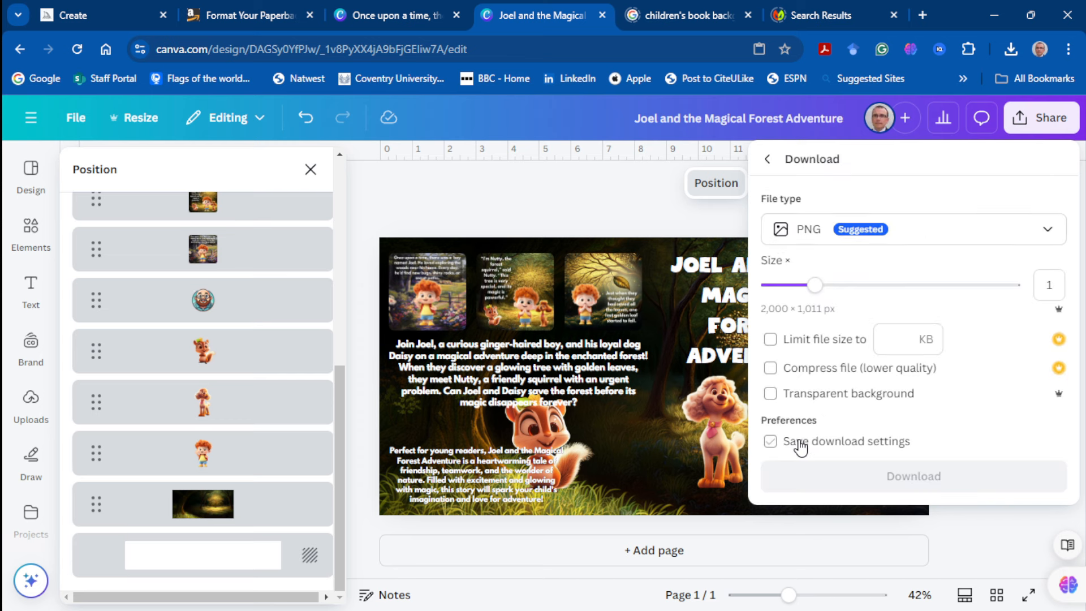
pyautogui.click(845, 117)
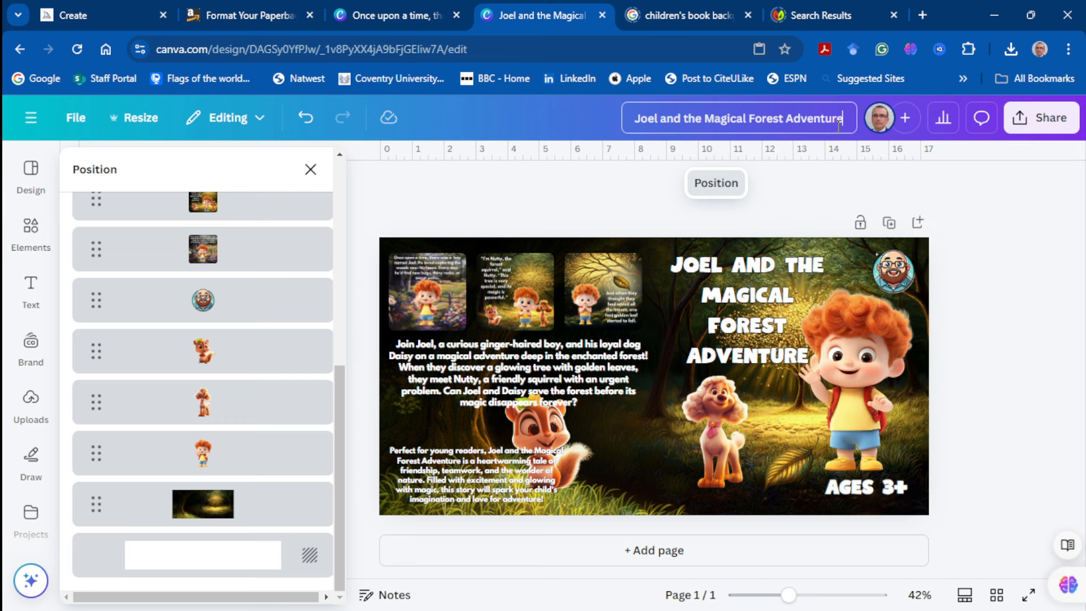
pyautogui.write('Cover')
# Download the cover as a flattened PDF Print in the CMYK color profile and select the file in the Joel 1 folder
pyautogui.click(1041, 117)
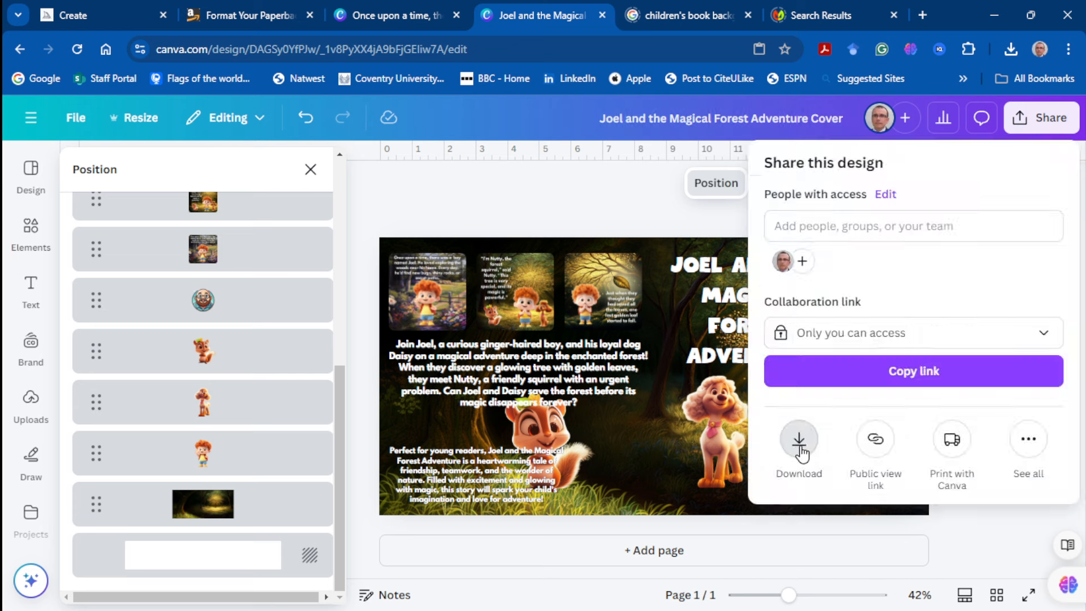
pyautogui.click(799, 444)
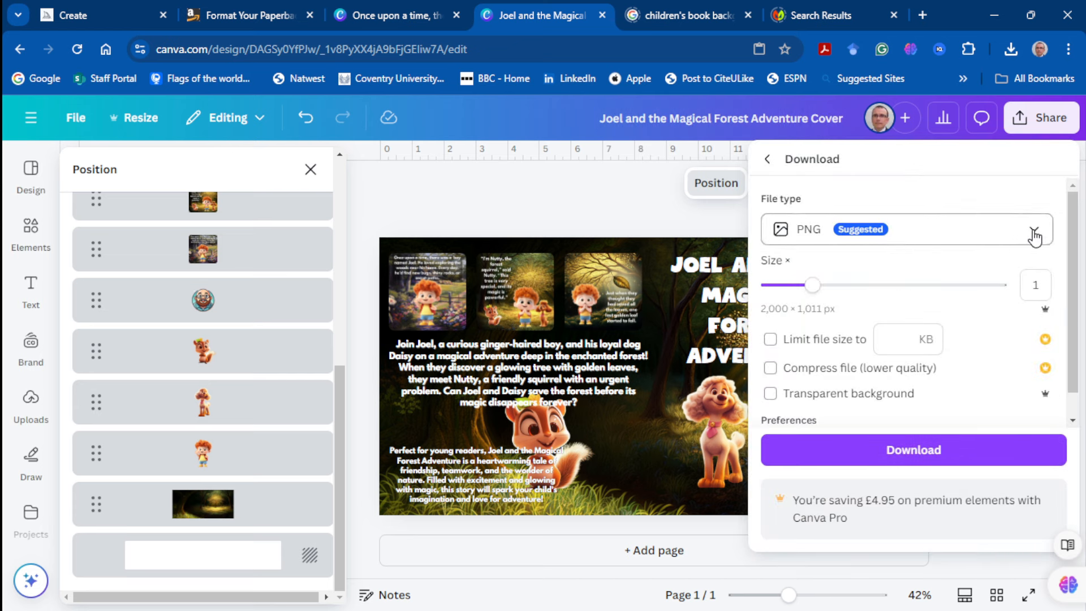
pyautogui.click(1033, 233)
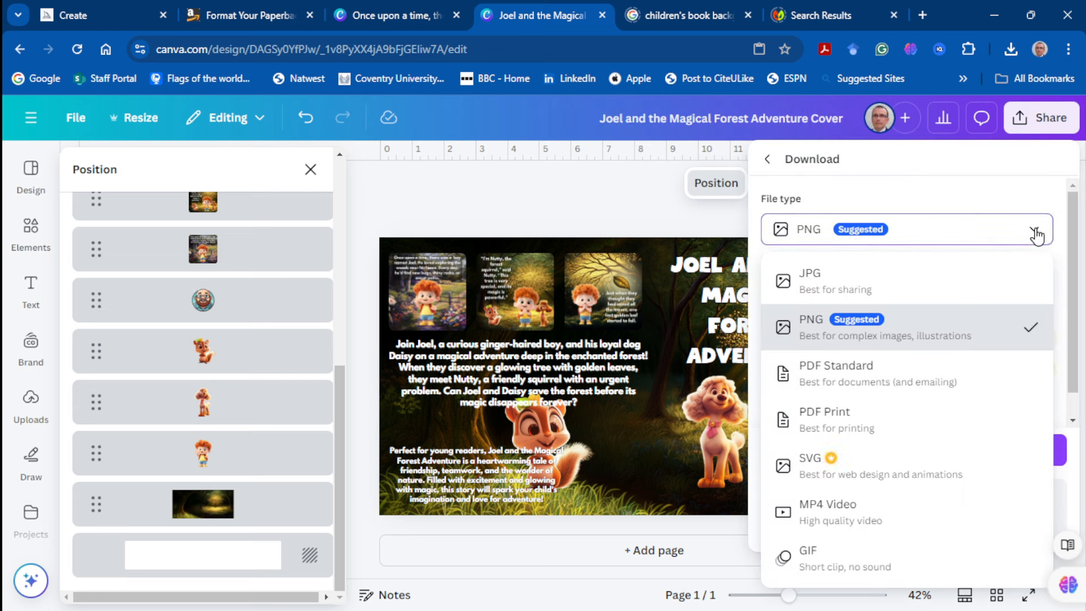
pyautogui.click(882, 427)
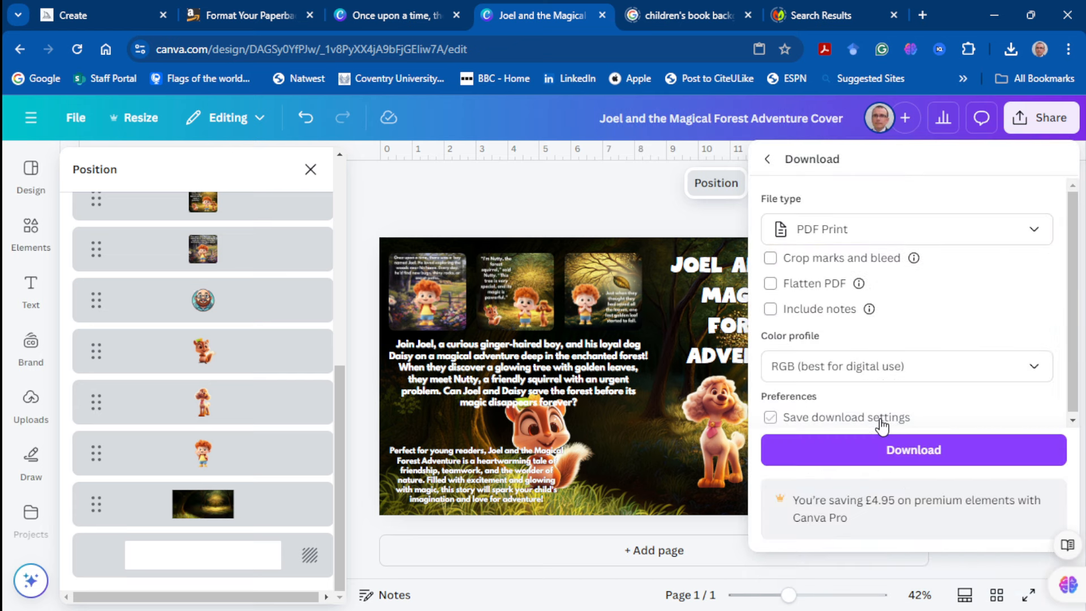
pyautogui.click(770, 283)
pyautogui.click(1027, 370)
pyautogui.click(965, 446)
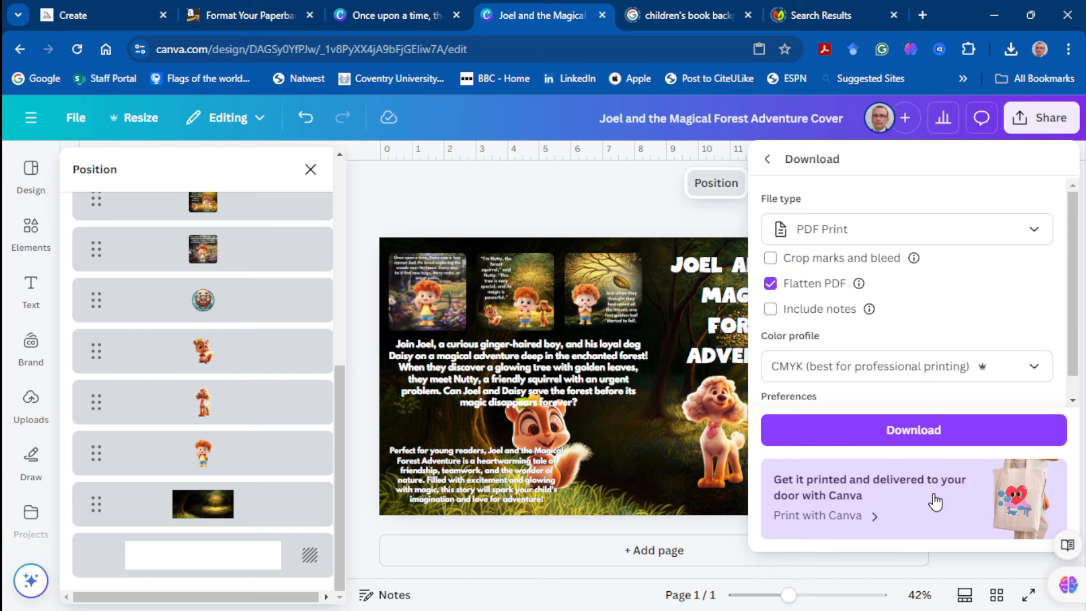
pyautogui.click(935, 431)
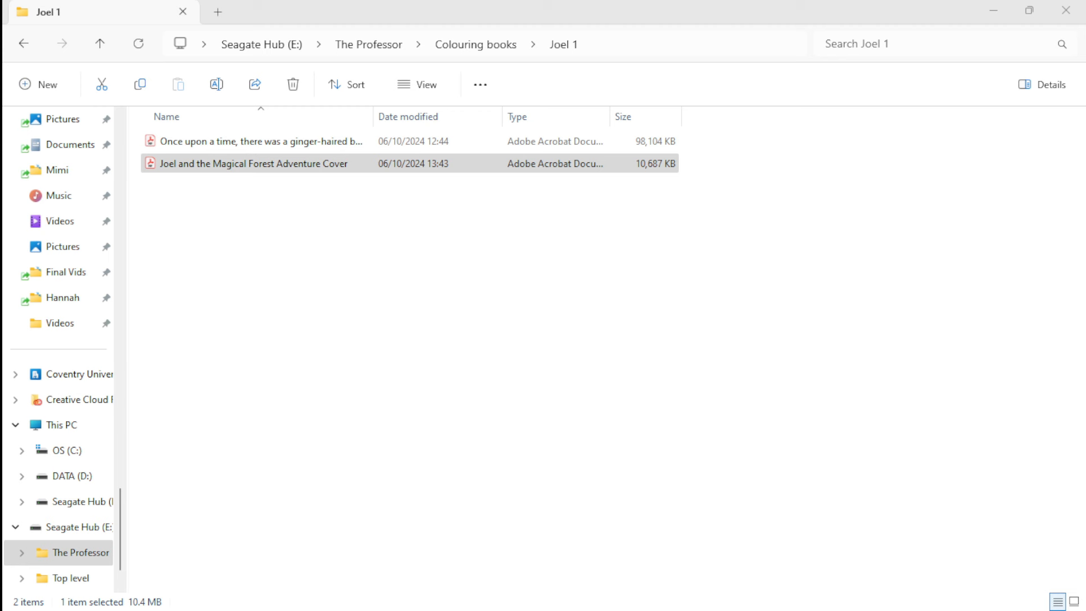
pyautogui.click(243, 165)
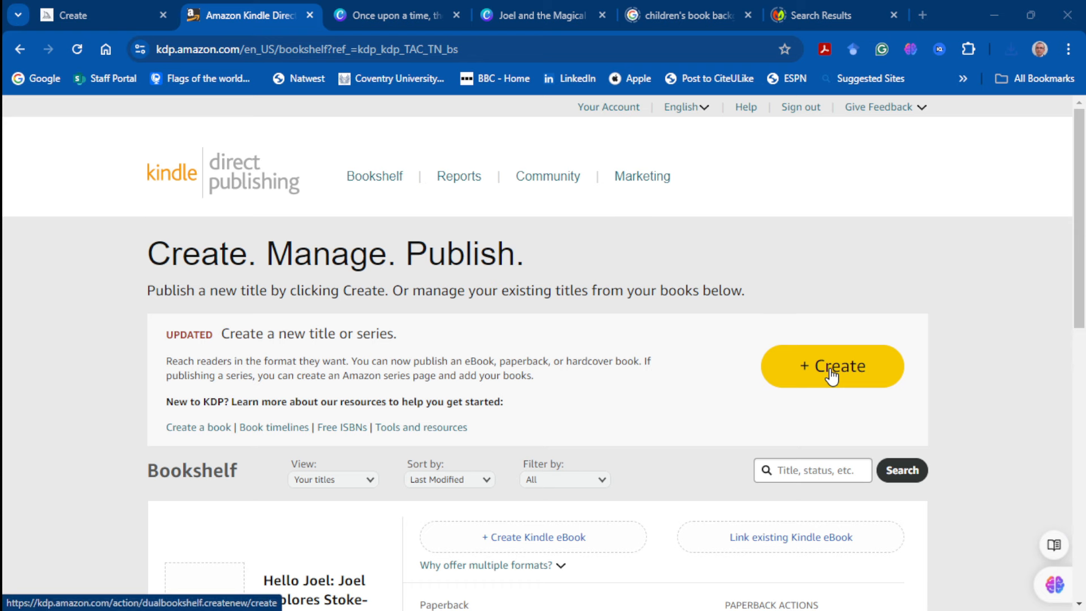
# In Kindle Direct Publishing, create a paperback titled "Joel and the Magical Forest Adventure" with the subtitle "A Journey to Save an Enchanted Tree"
pyautogui.click(832, 375)
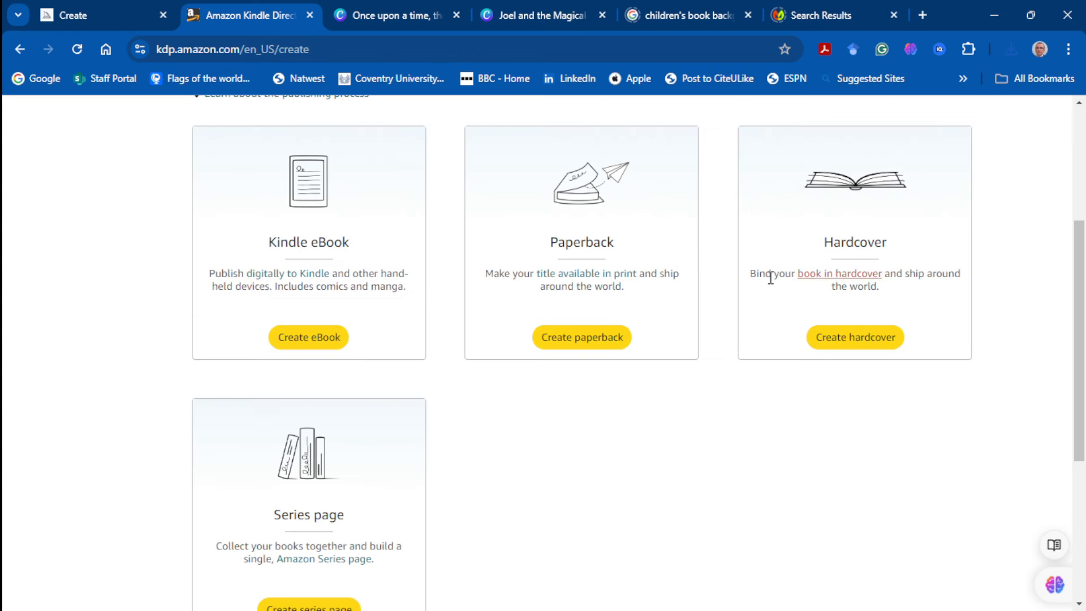
pyautogui.click(599, 339)
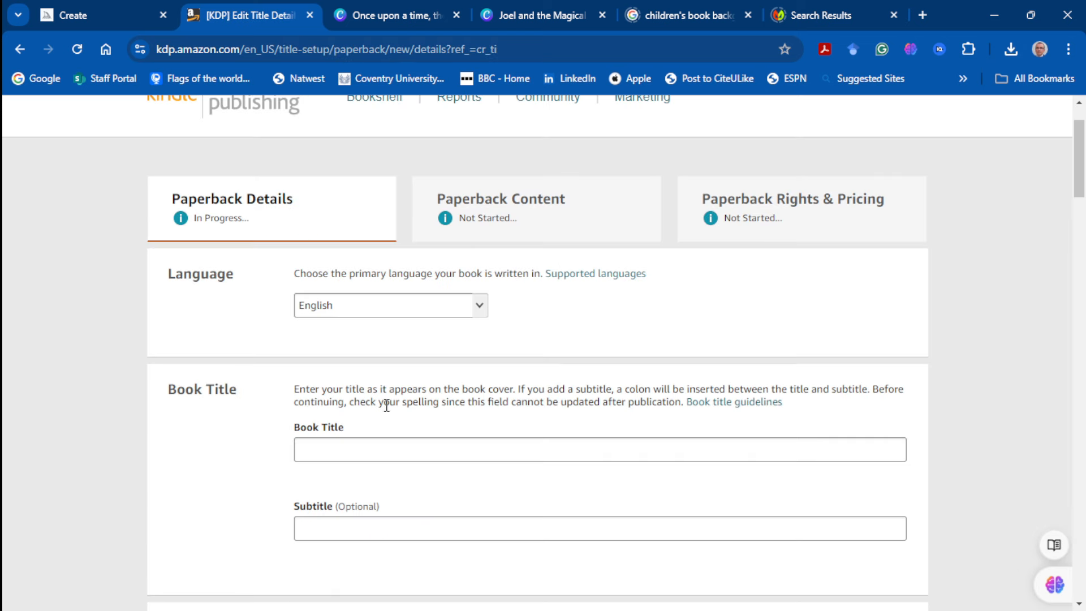
pyautogui.click(336, 449)
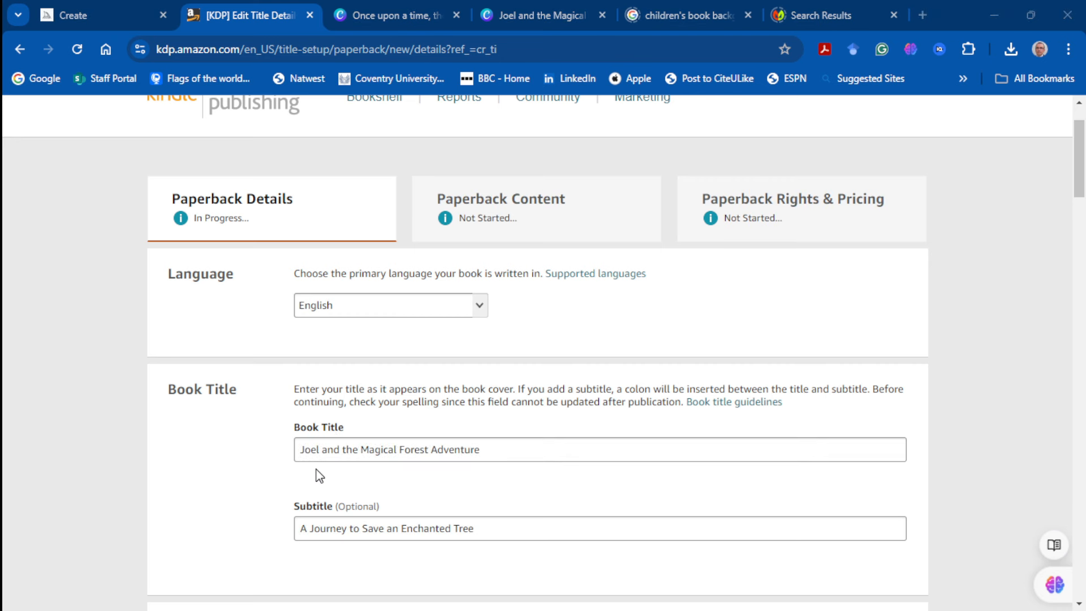
# Enter "The" as the first name and "Professor" as the last name of the book's primary author
pyautogui.scroll(-1, 319, 478)
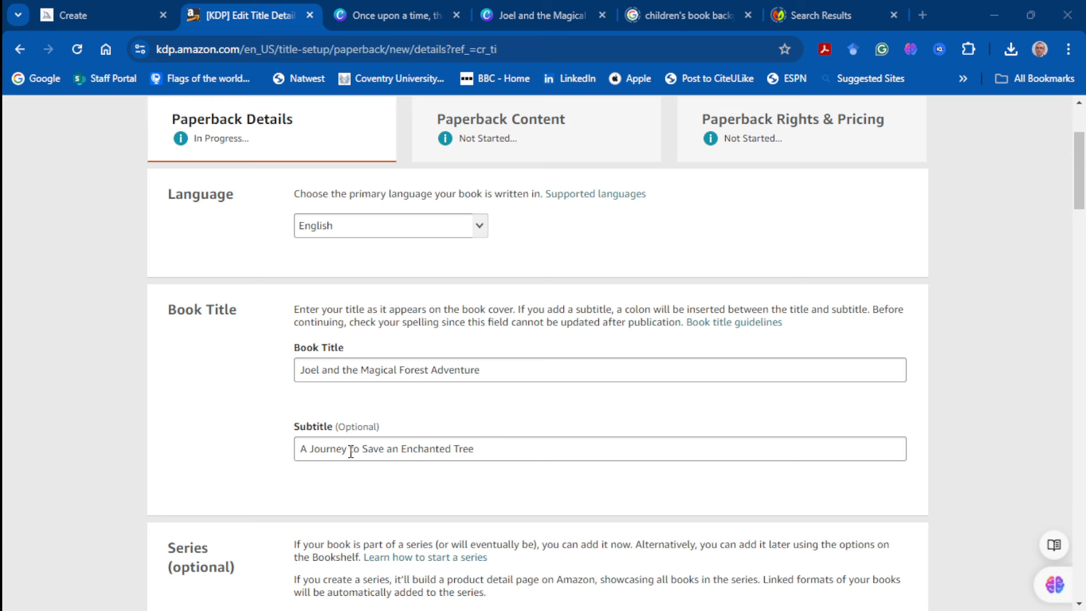
pyautogui.scroll(-2, 379, 497)
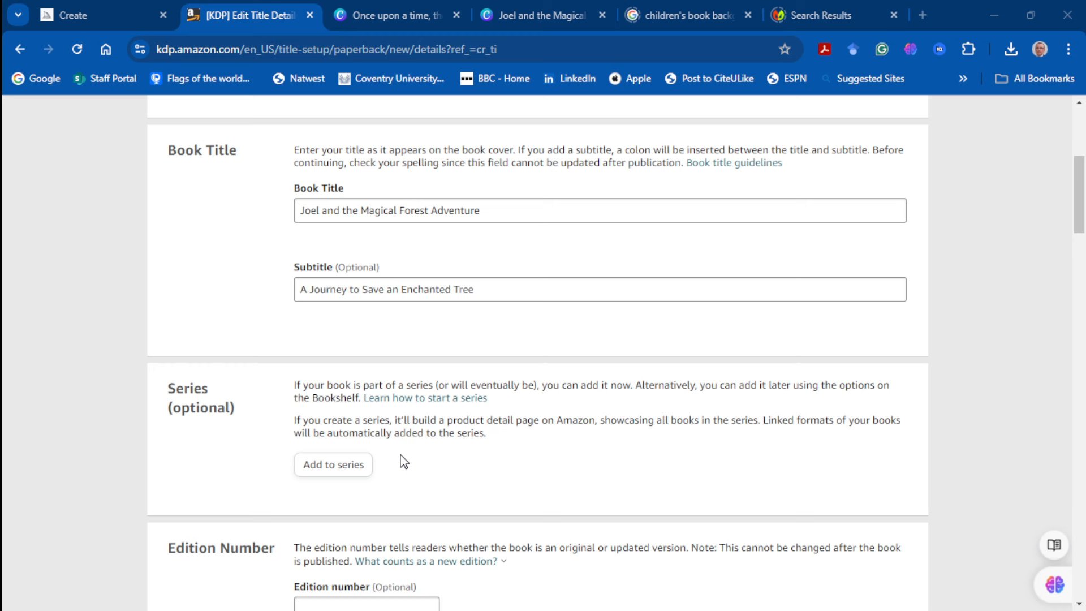
pyautogui.scroll(-4, 403, 461)
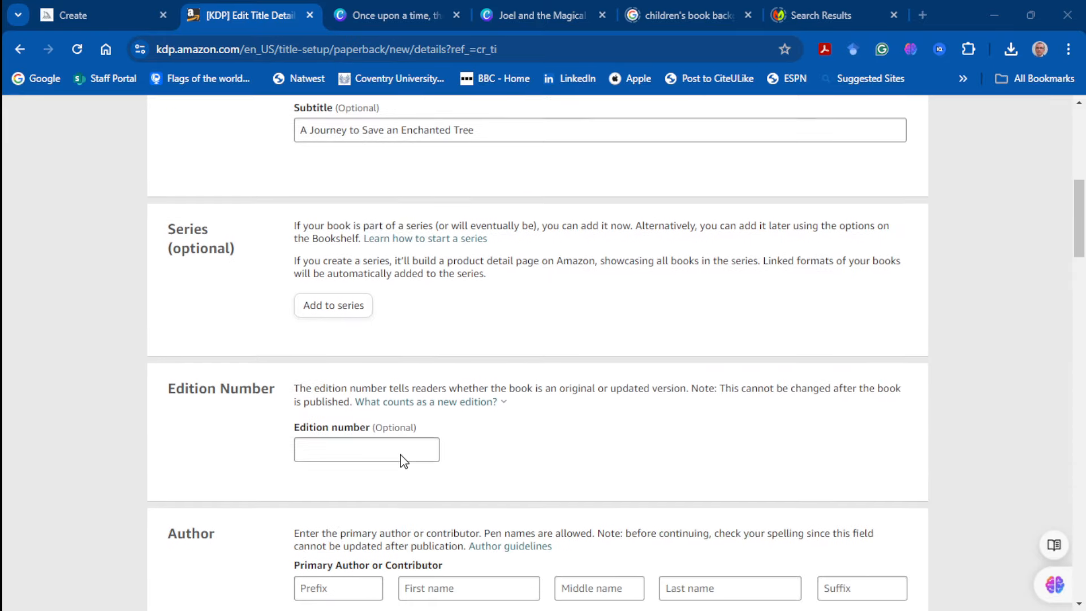
pyautogui.scroll(-2, 401, 459)
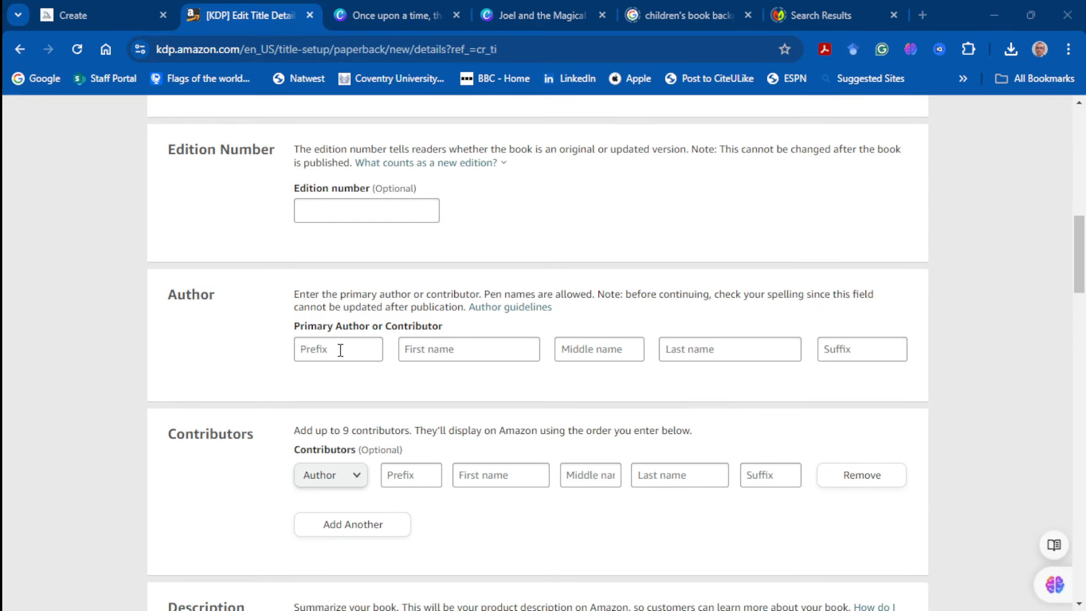
pyautogui.click(419, 347)
pyautogui.write('The')
pyautogui.click(689, 350)
pyautogui.write('Professor')
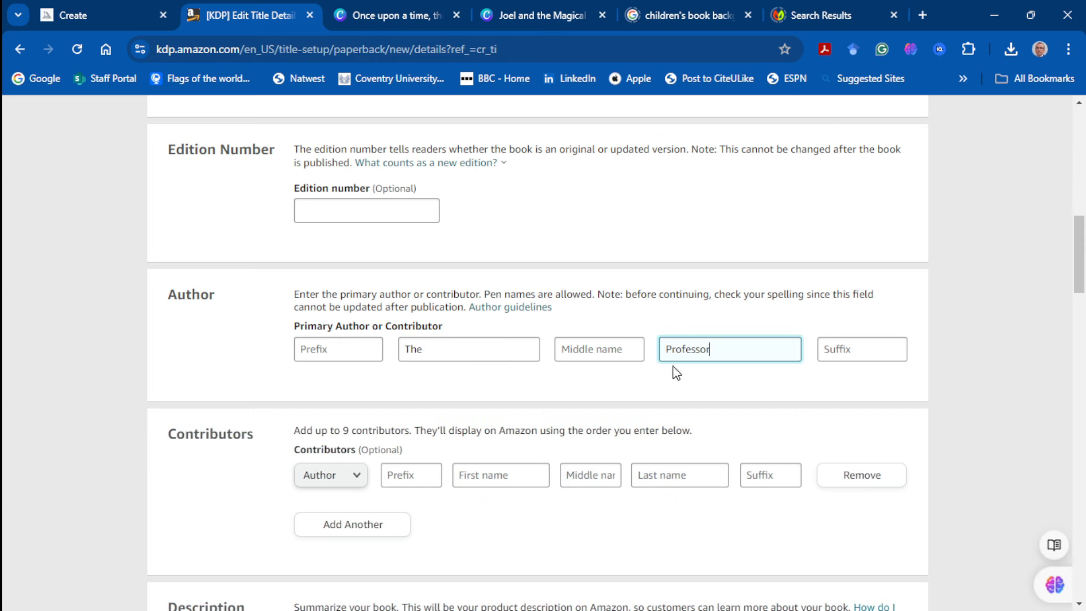
# Switch to the ChatGPT conversation and review the book's page prompts, subtitle and back-cover text
pyautogui.scroll(-3, 651, 381)
pyautogui.scroll(-4, 628, 381)
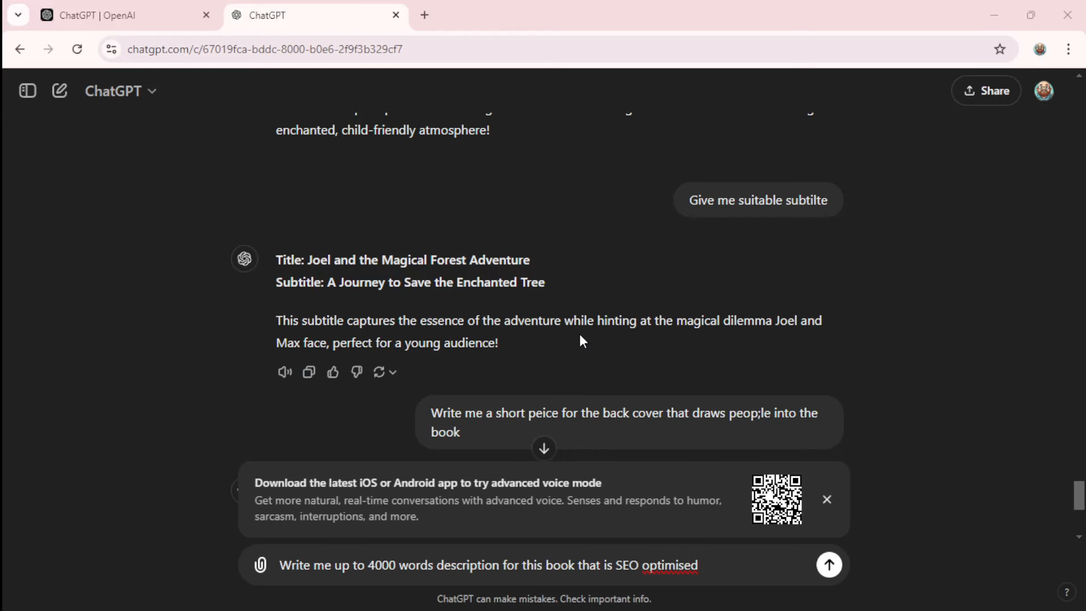
pyautogui.scroll(10, 579, 334)
pyautogui.scroll(5, 581, 340)
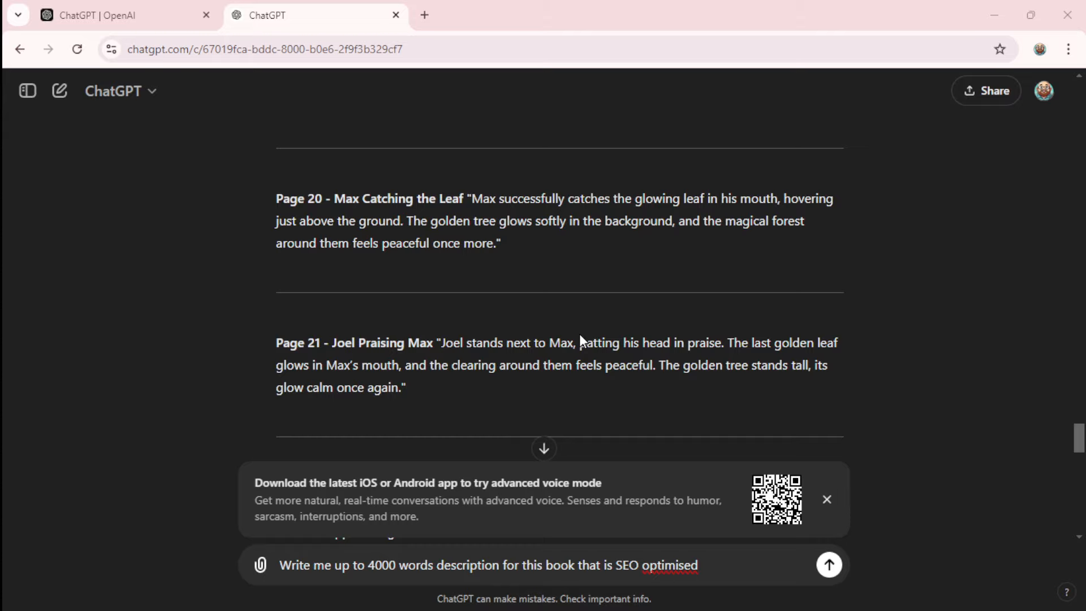
pyautogui.scroll(10, 581, 338)
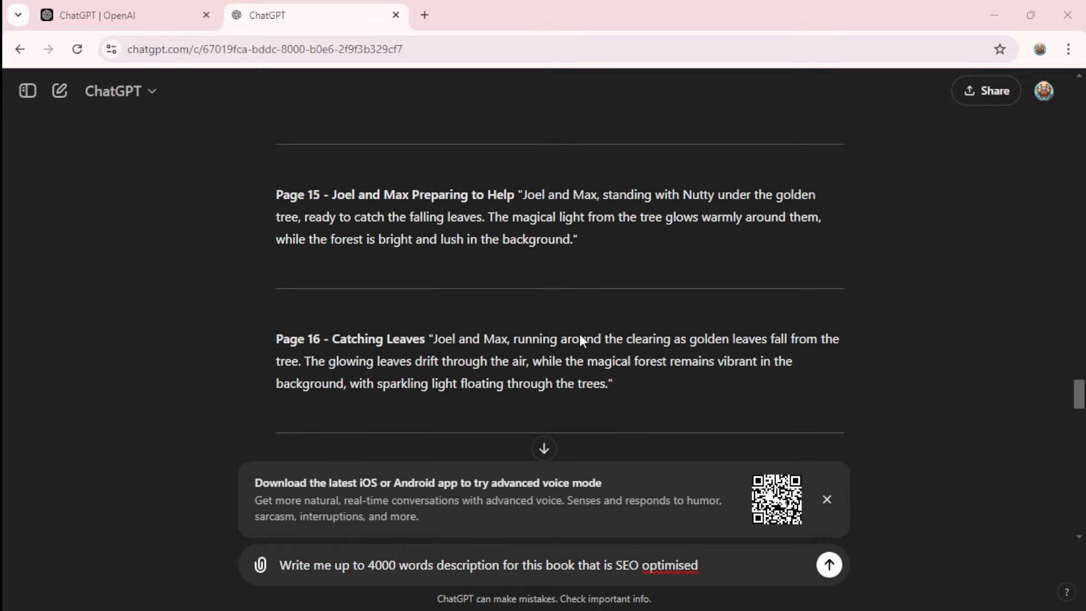
pyautogui.scroll(5, 579, 334)
pyautogui.scroll(-8, 579, 333)
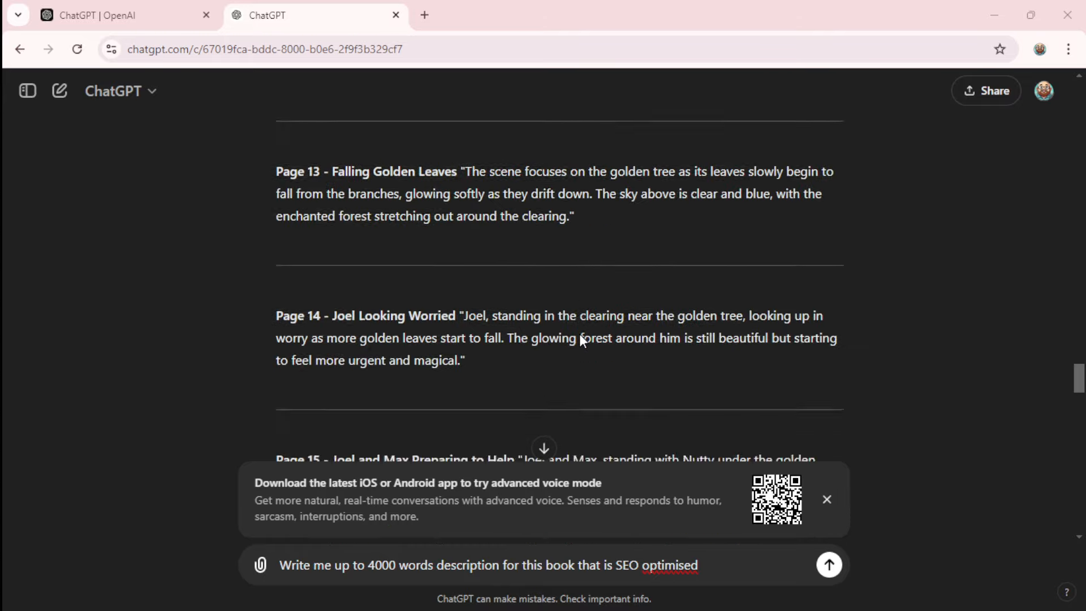
pyautogui.scroll(-12, 579, 334)
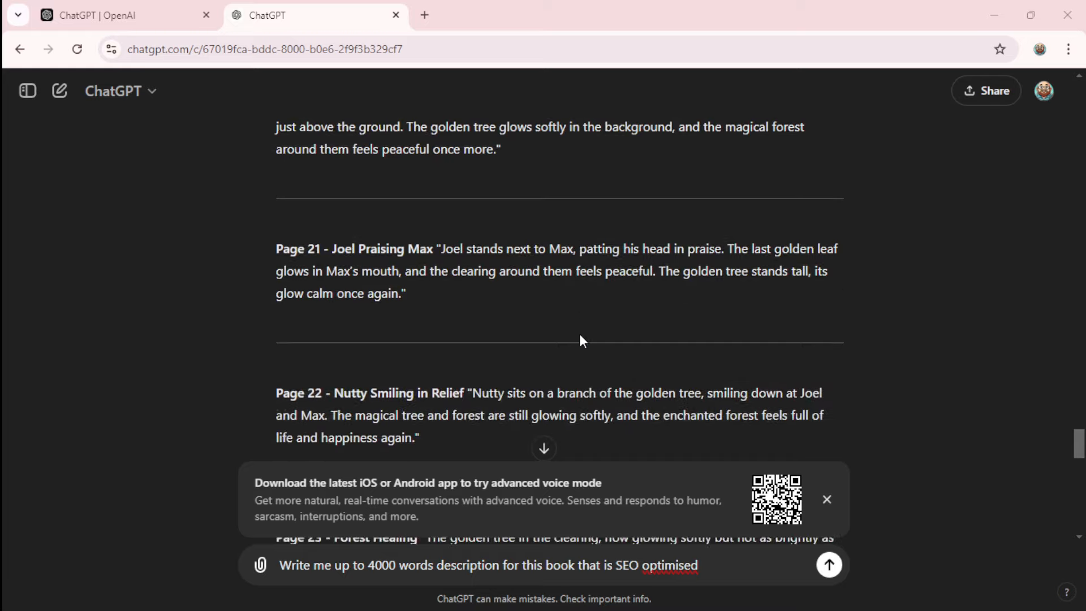
pyautogui.scroll(-15, 579, 334)
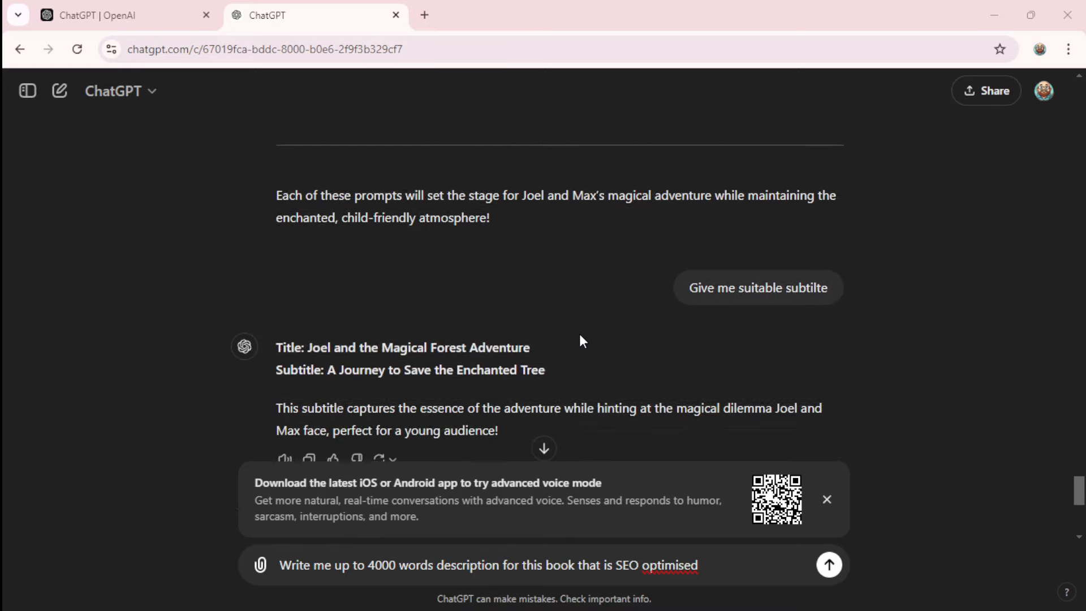
pyautogui.scroll(-2, 579, 335)
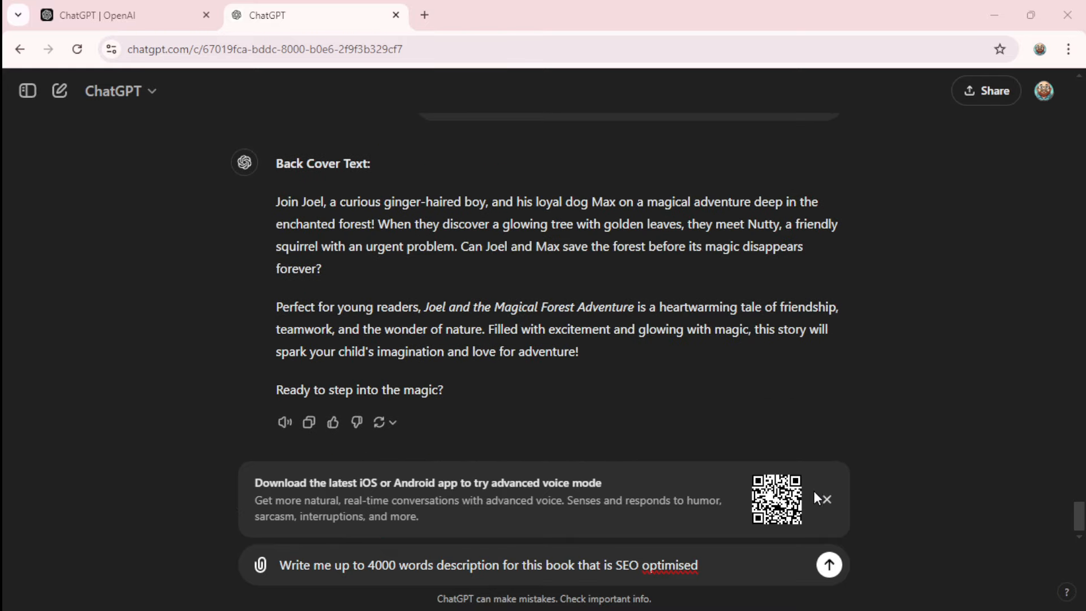
# Submit the prompt "Write me up to 4000 words description for this book that is SEO optimised" and dismiss the mobile app banner
pyautogui.press('Return')
pyautogui.click(827, 500)
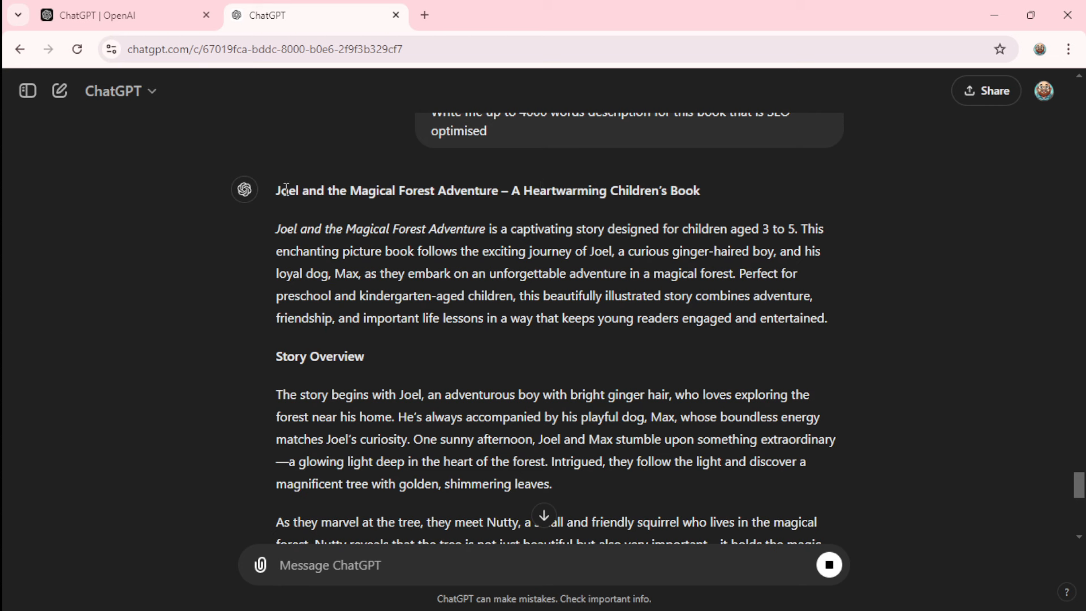
# Copy the complete SEO book description from the ChatGPT answer and paste it into the paperback's Description field in Kindle Direct Publishing
pyautogui.moveTo(277, 190); pyautogui.dragTo(832, 539)
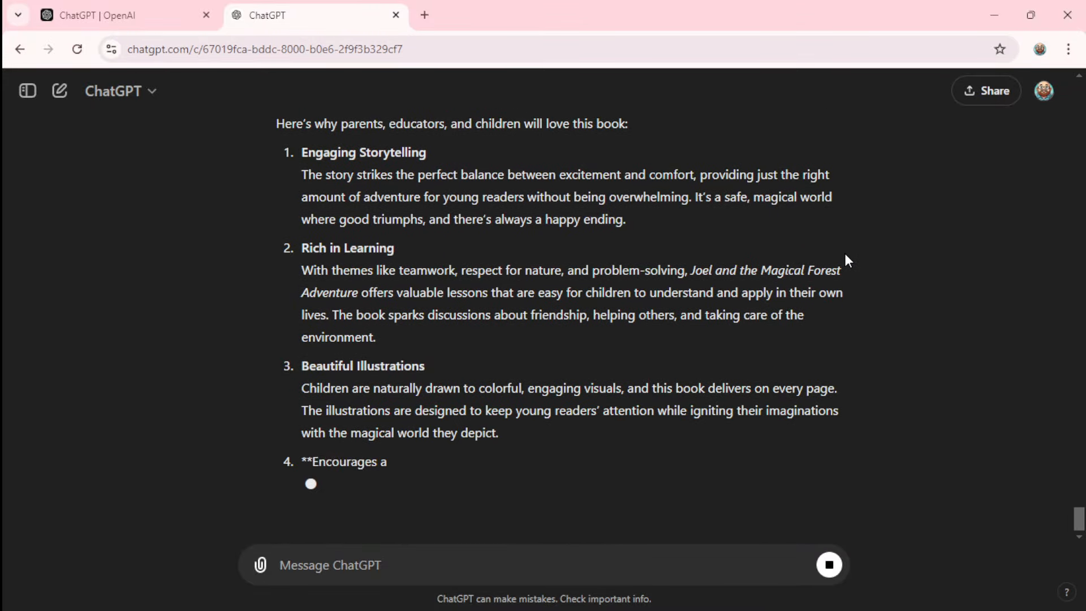
pyautogui.scroll(7, 844, 253)
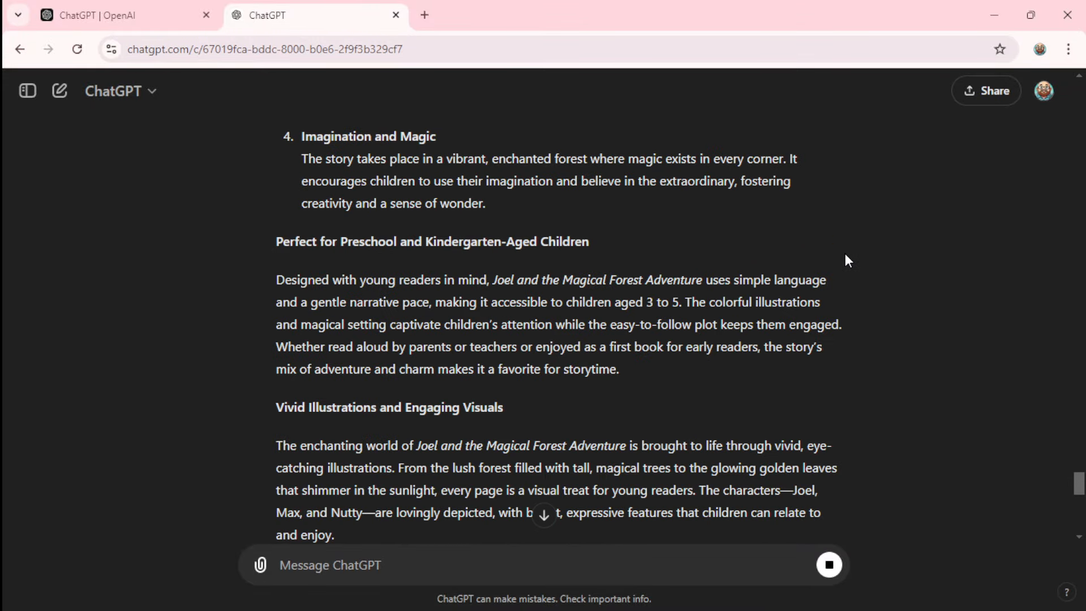
pyautogui.scroll(20, 845, 255)
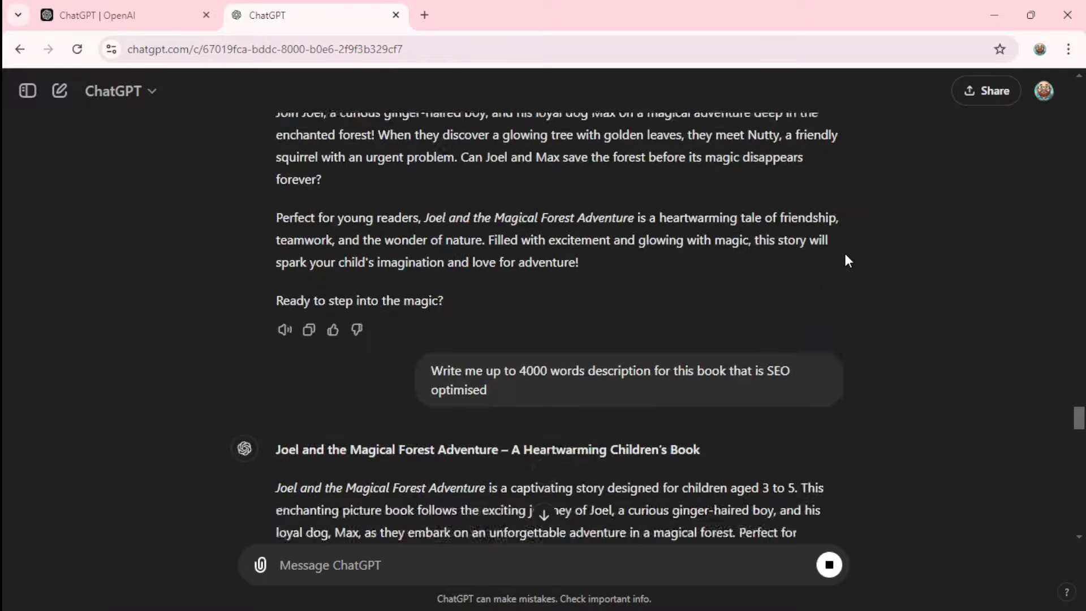
pyautogui.scroll(10, 845, 255)
pyautogui.scroll(-12, 847, 259)
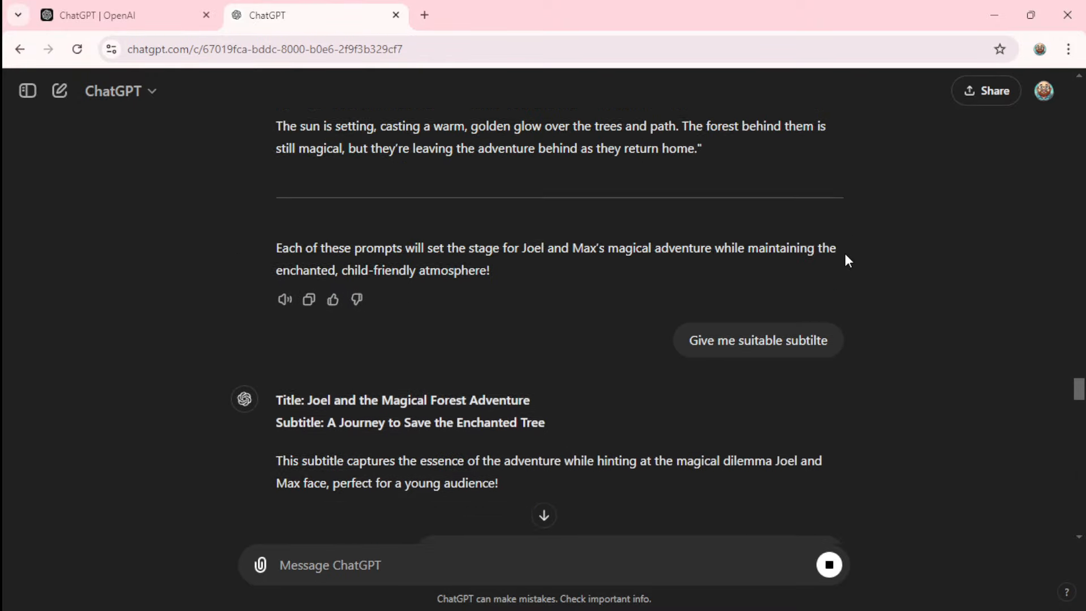
pyautogui.scroll(-2, 846, 259)
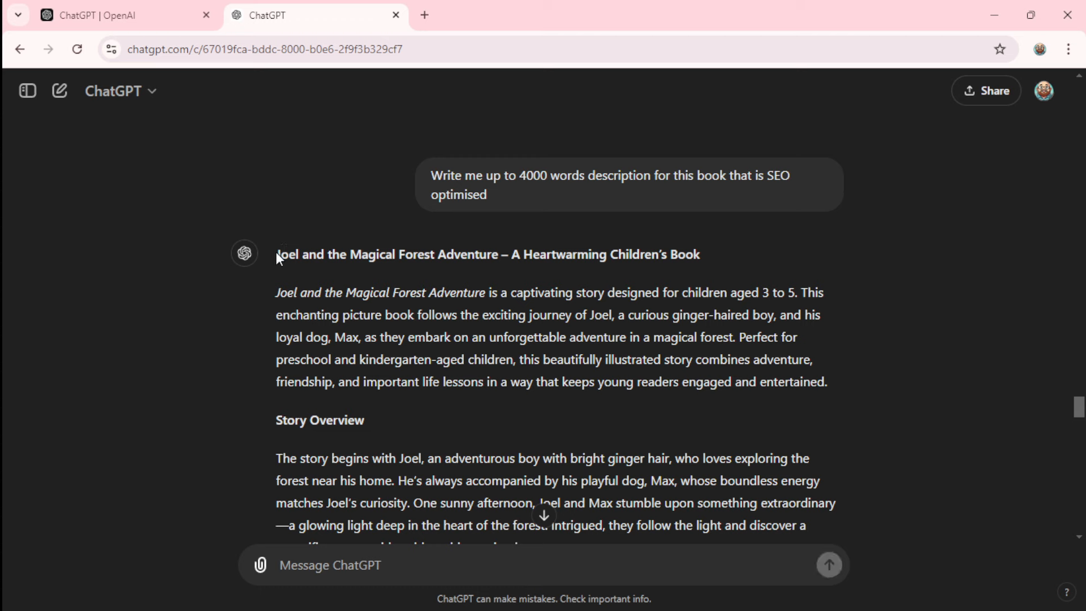
pyautogui.moveTo(287, 255); pyautogui.dragTo(759, 383)
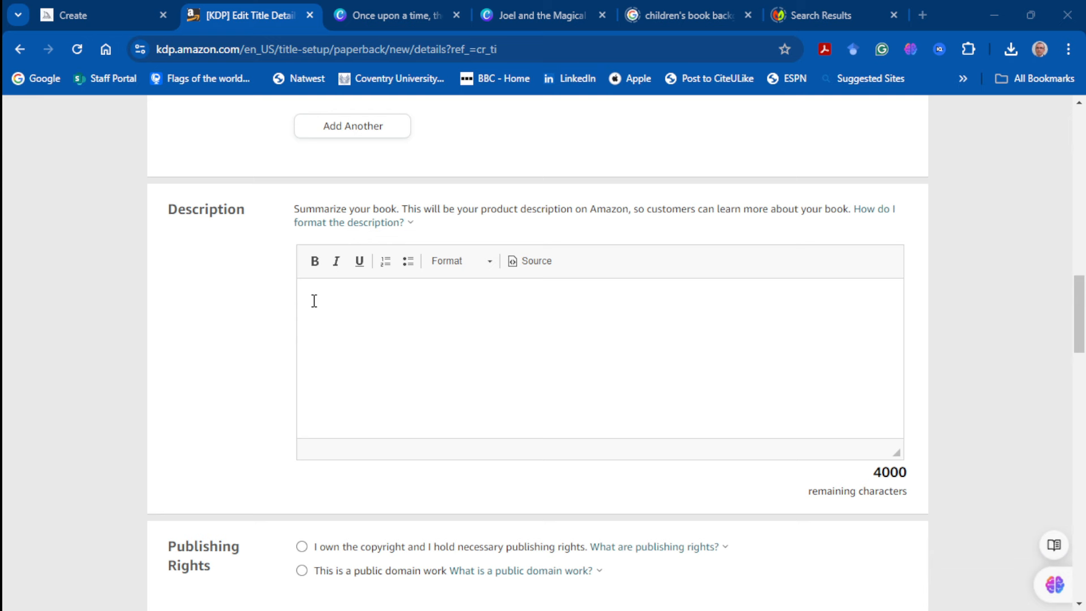
pyautogui.rightClick(314, 294)
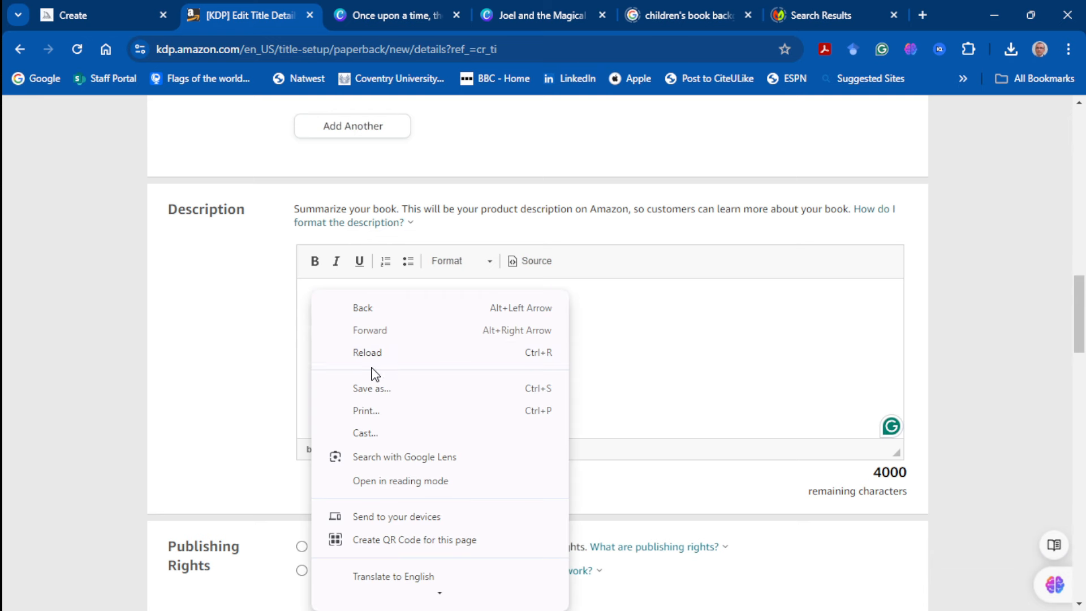
pyautogui.click(423, 377)
pyautogui.click(889, 554)
pyautogui.hotkey('ctrl', 'v')
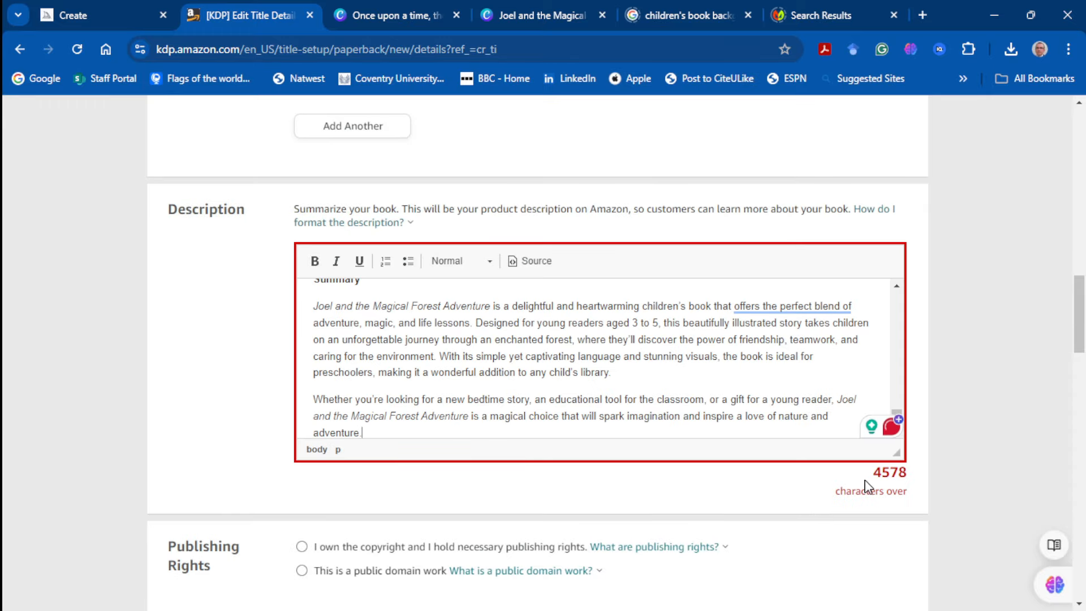
# Replace the book description with a condensed version within the 4000-character limit that names the dog Daisy, and read it through
pyautogui.scroll(15, 570, 331)
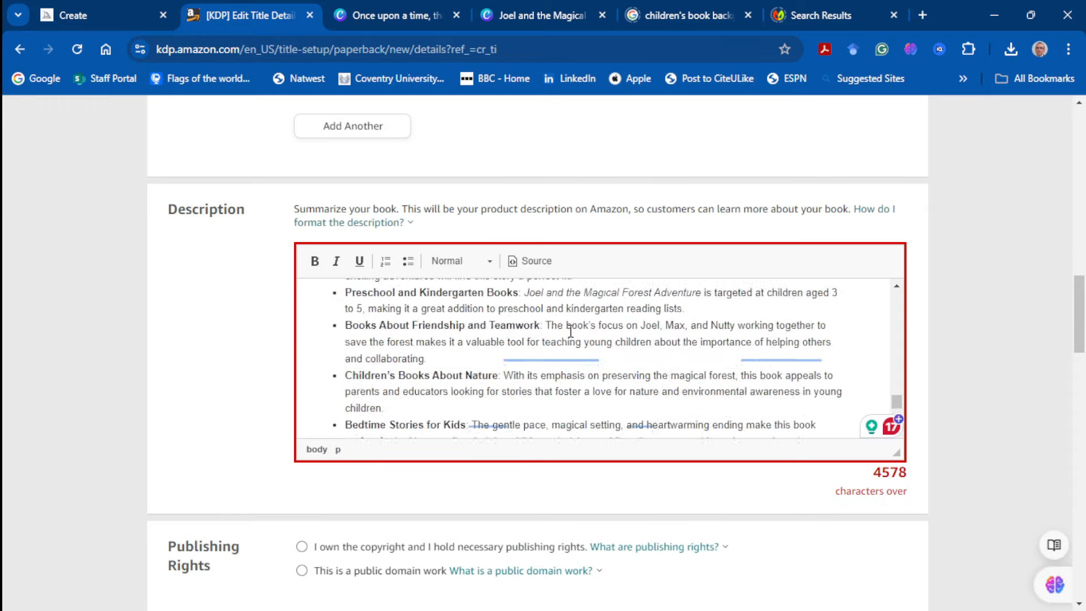
pyautogui.scroll(10, 570, 332)
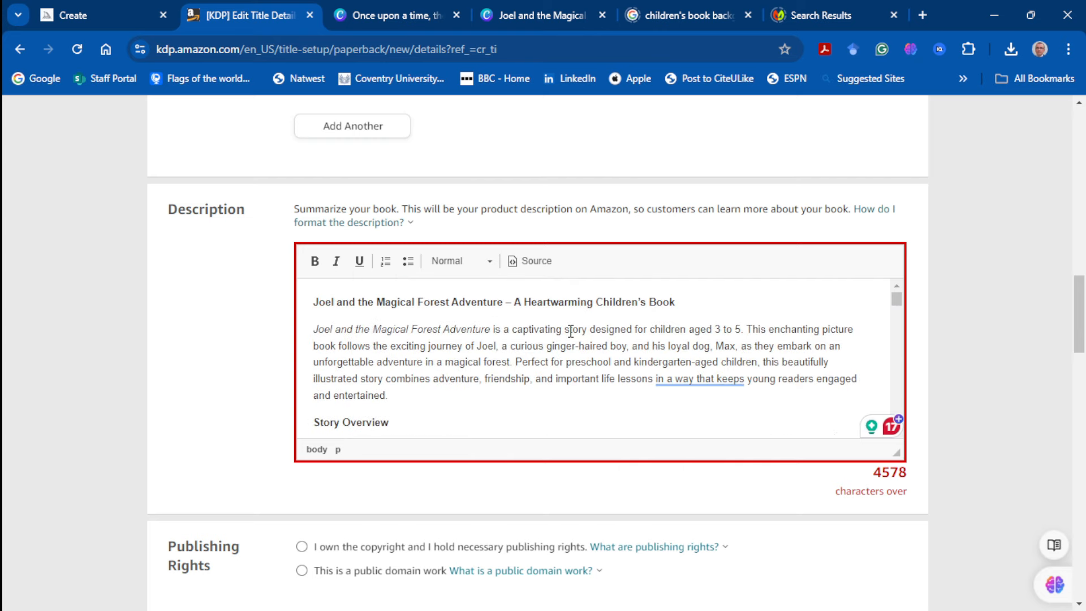
pyautogui.scroll(-4, 571, 332)
pyautogui.scroll(-4, 572, 332)
pyautogui.hotkey('ctrl', 'a')
pyautogui.hotkey('ctrl', 'v')
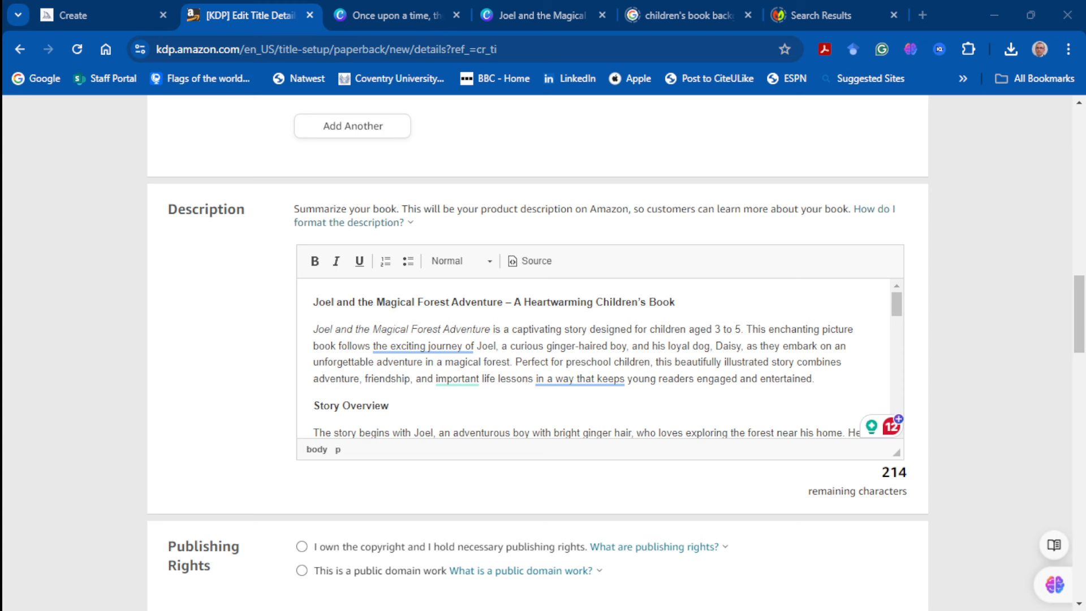
pyautogui.moveTo(462, 383)
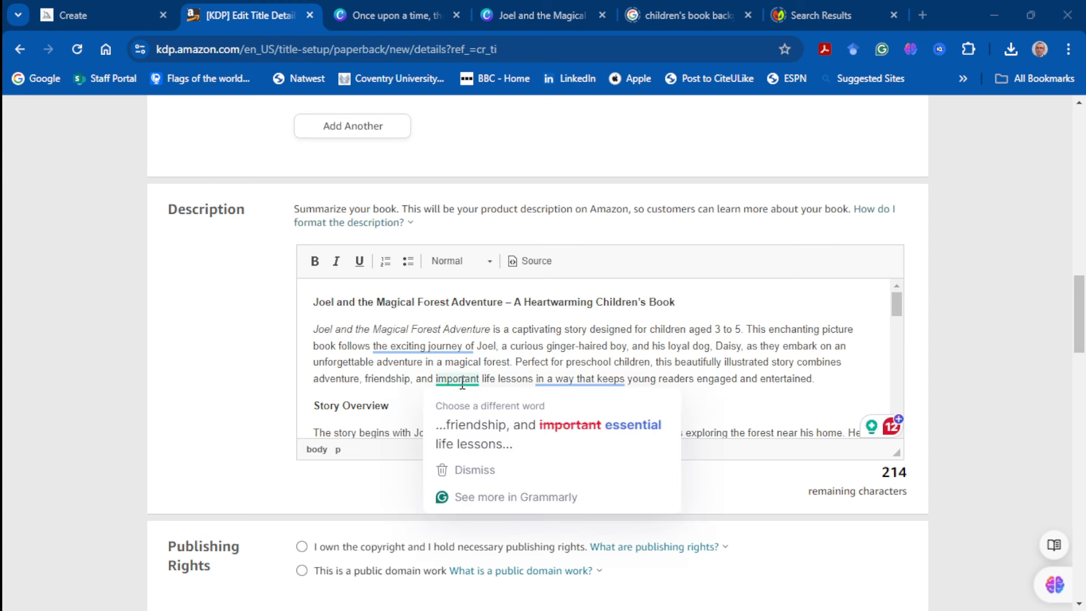
pyautogui.scroll(-6, 453, 367)
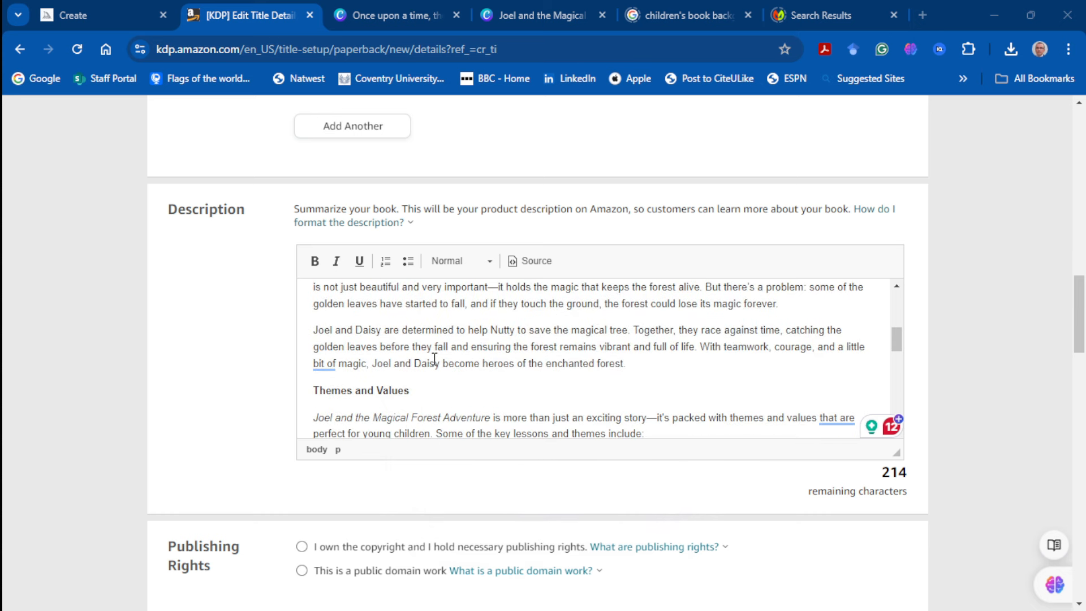
pyautogui.scroll(-2, 434, 359)
pyautogui.scroll(-4, 435, 359)
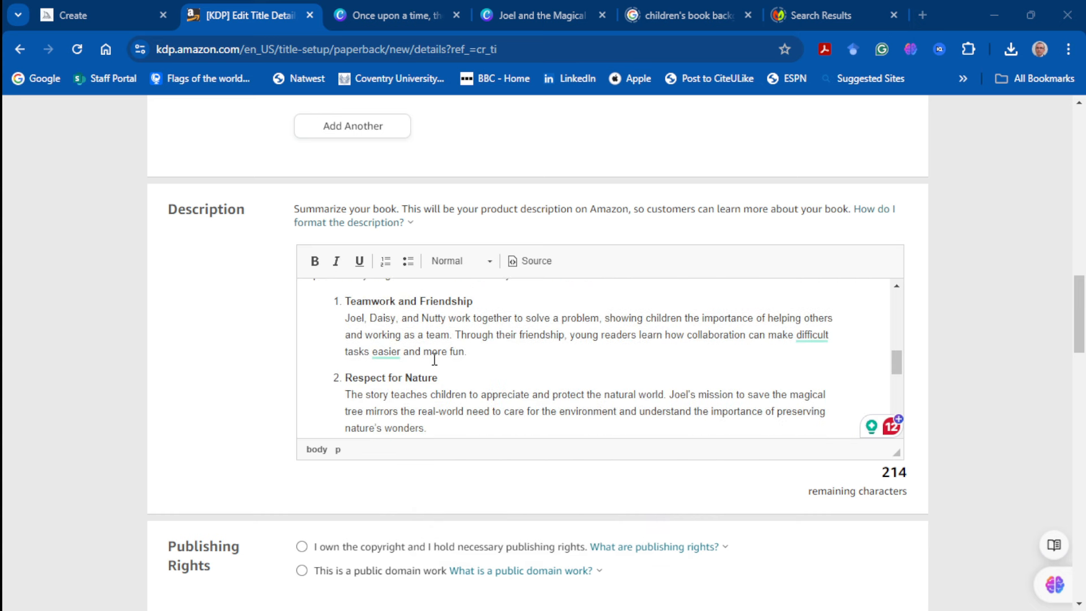
pyautogui.scroll(-5, 435, 359)
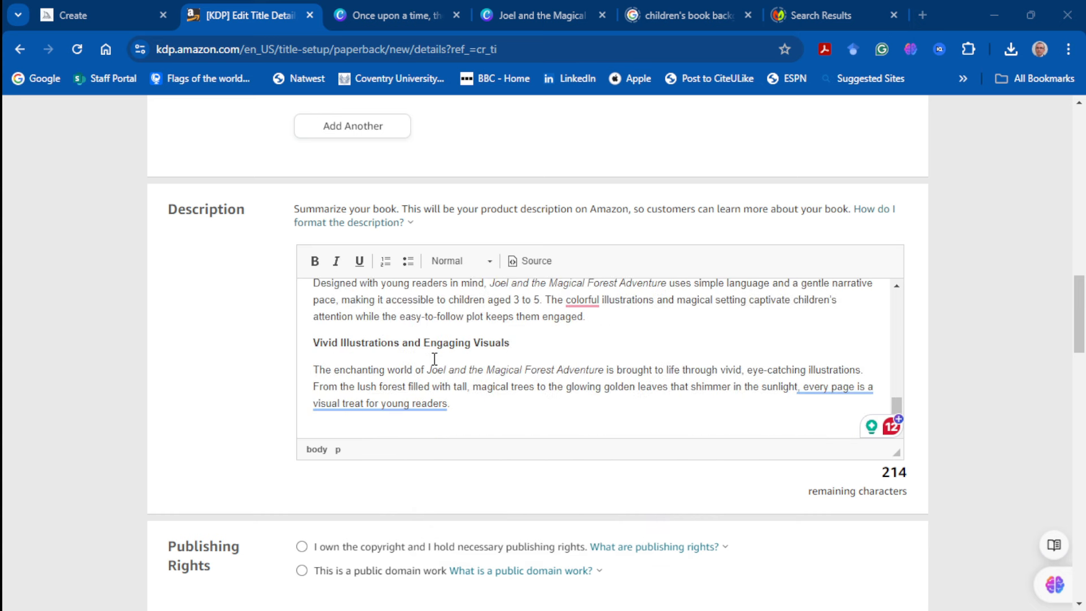
# Declare ownership of the copyright and necessary publishing rights, and answer No to sexually explicit images or title
pyautogui.scroll(-4, 435, 360)
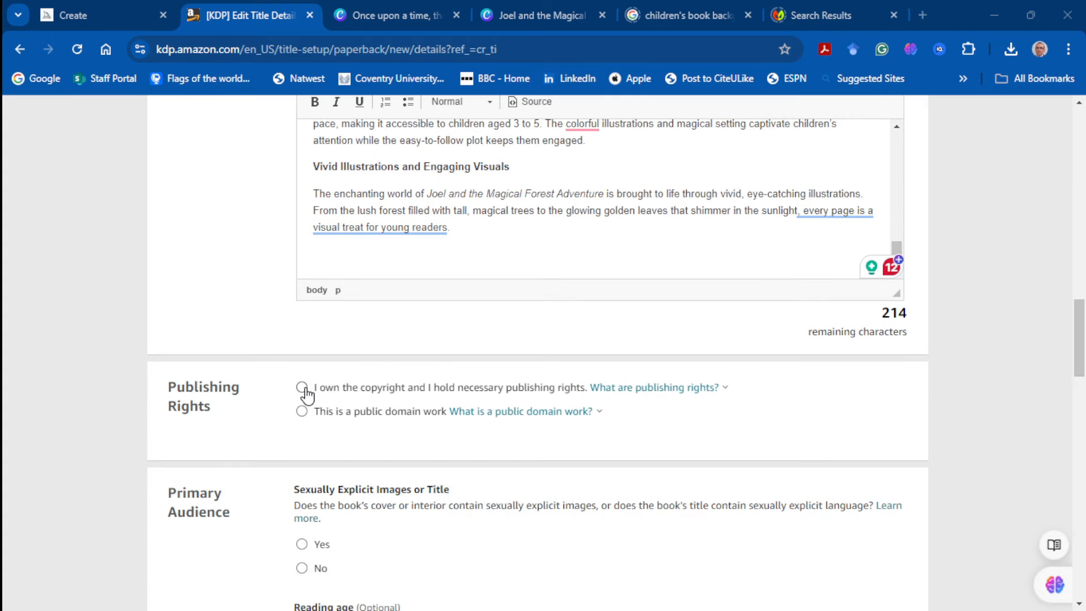
pyautogui.click(302, 387)
pyautogui.scroll(-2, 328, 419)
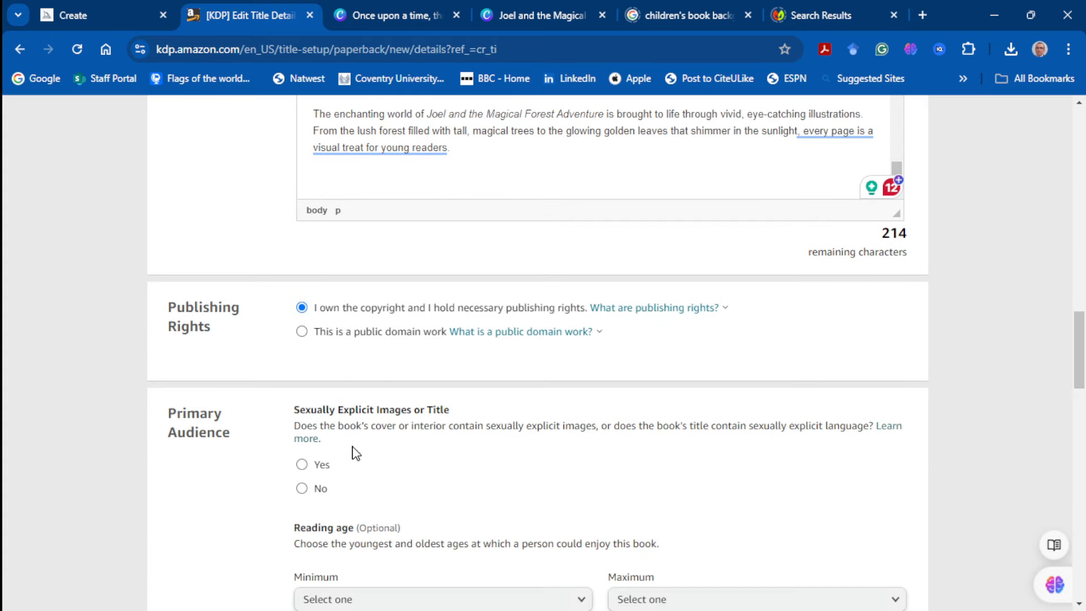
pyautogui.click(302, 488)
# Set the minimum reading age to 3 and the primary marketplace to Amazon.com.au
pyautogui.scroll(-3, 402, 451)
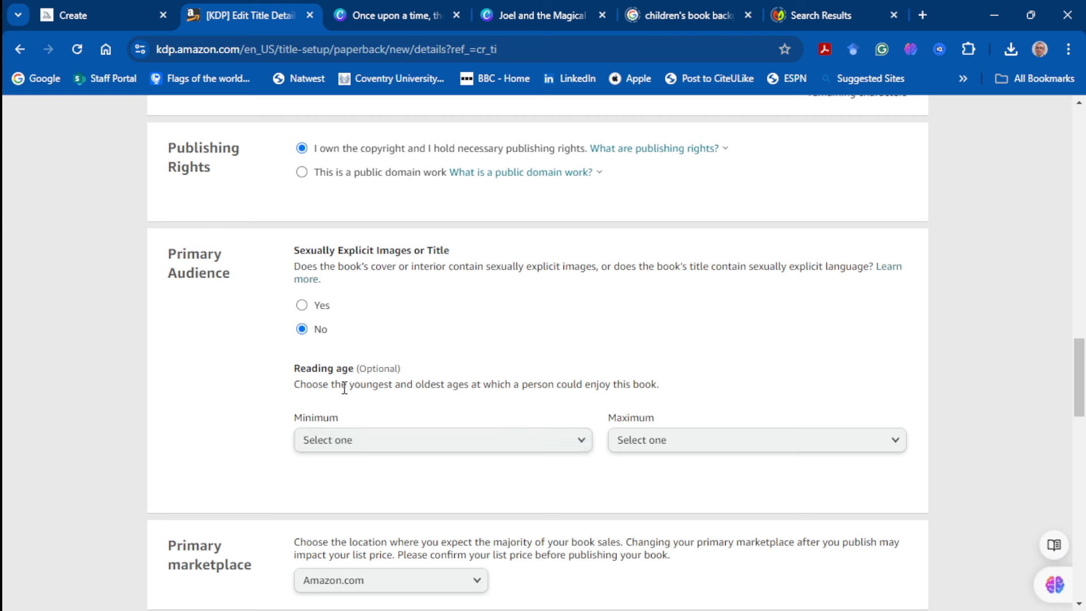
pyautogui.click(580, 449)
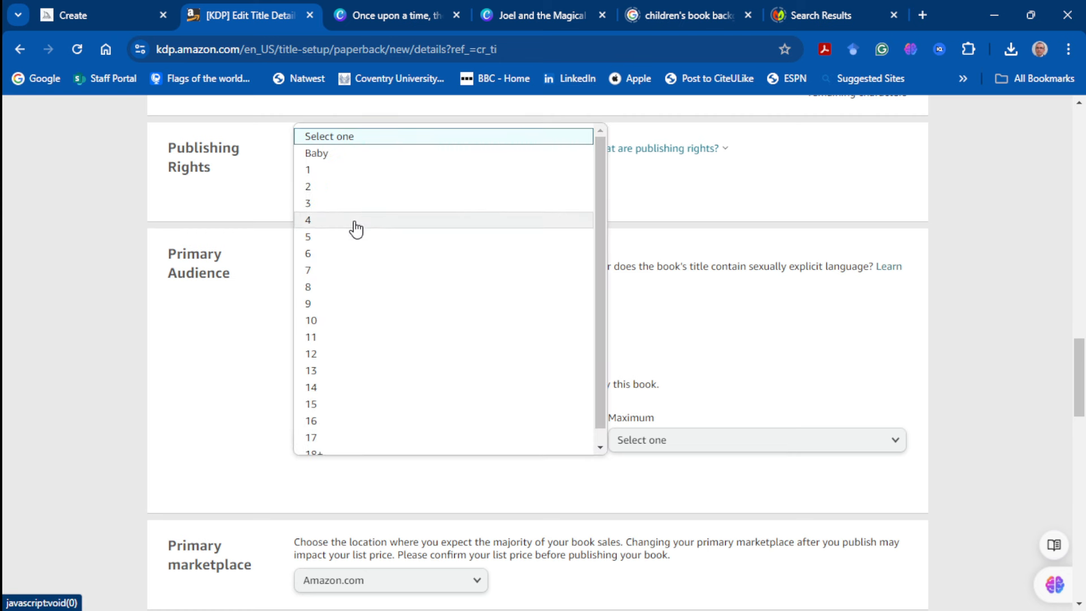
pyautogui.click(340, 206)
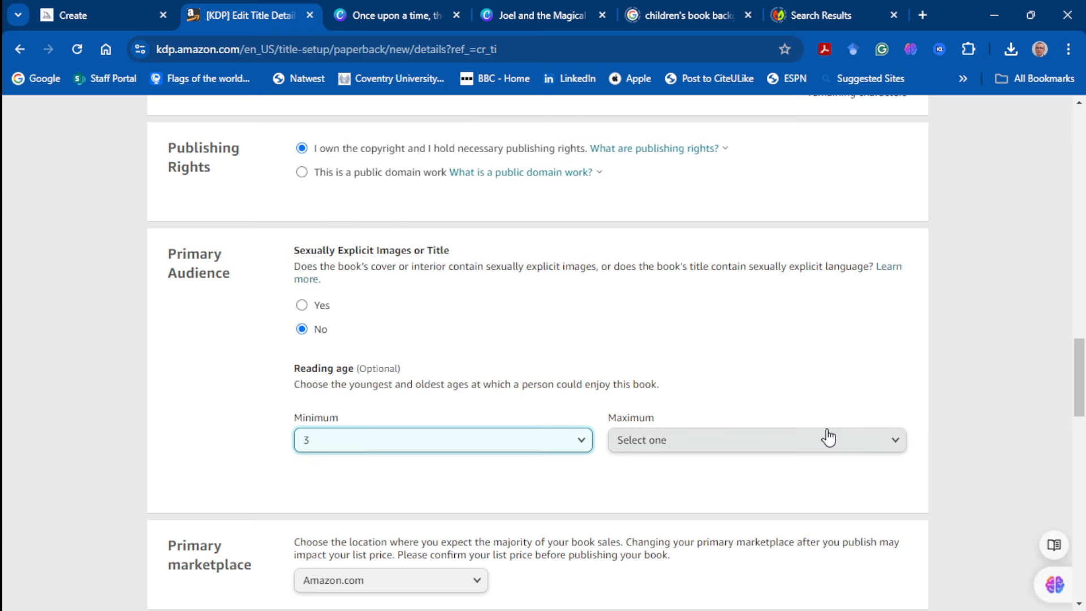
pyautogui.scroll(-3, 449, 406)
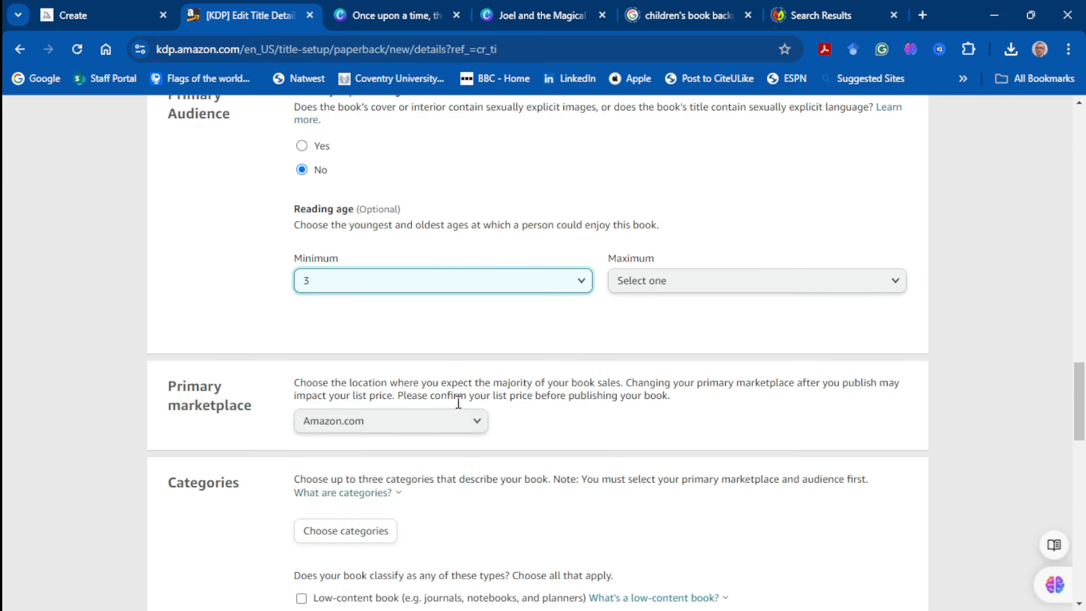
pyautogui.click(477, 422)
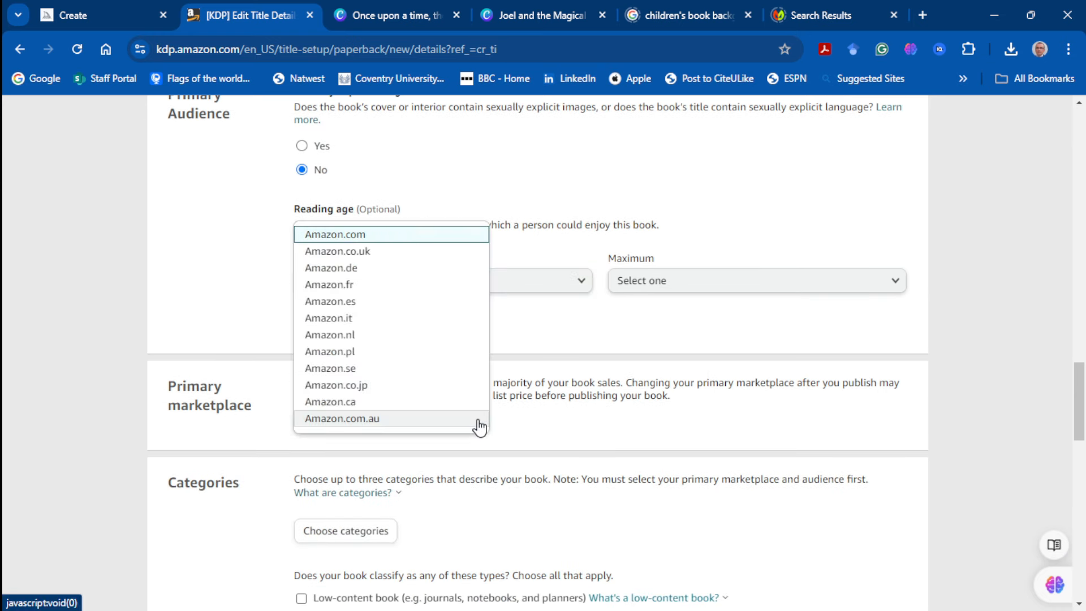
pyautogui.click(451, 425)
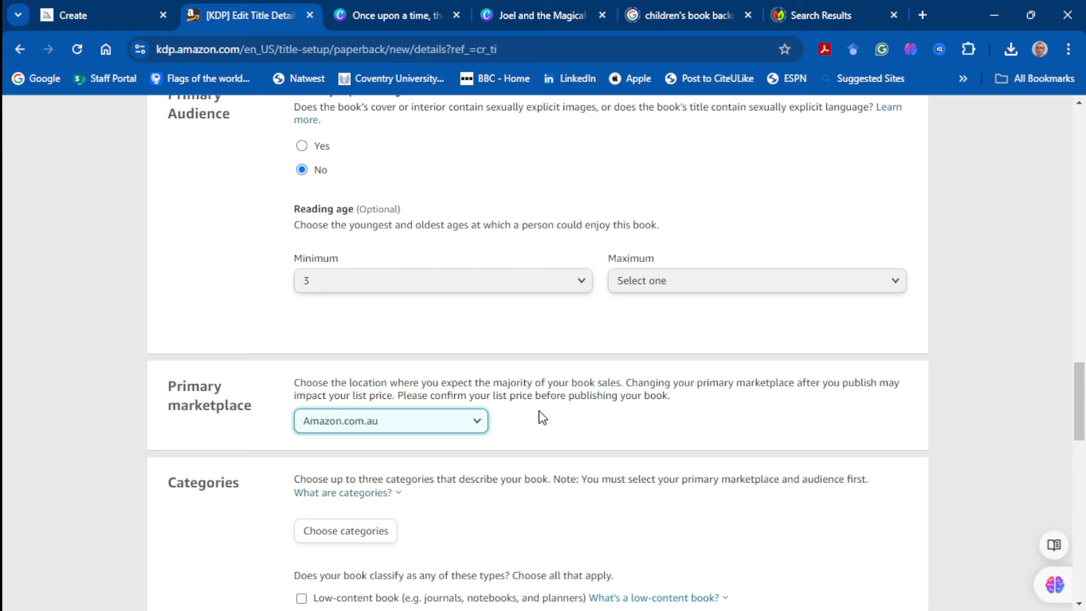
# Start choosing the book's categories and select Children's Books as the main category
pyautogui.scroll(-3, 542, 418)
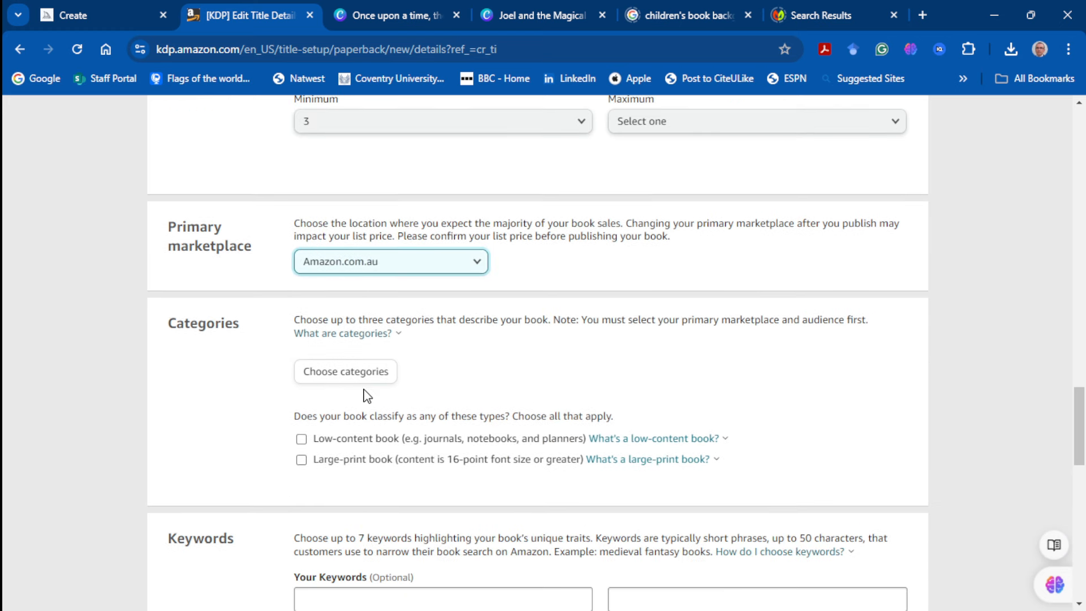
pyautogui.click(365, 375)
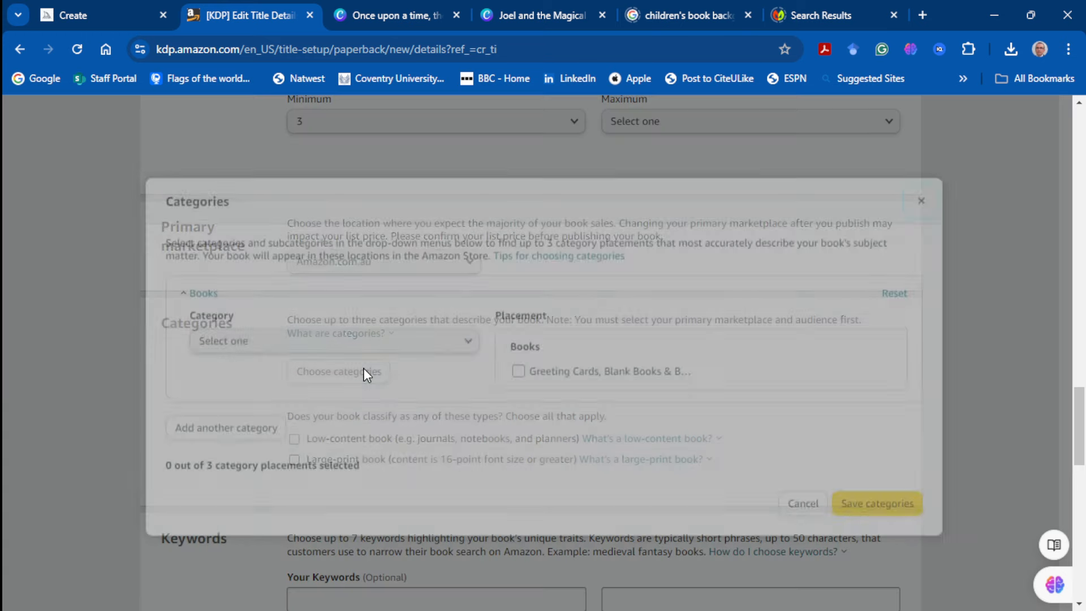
pyautogui.click(455, 339)
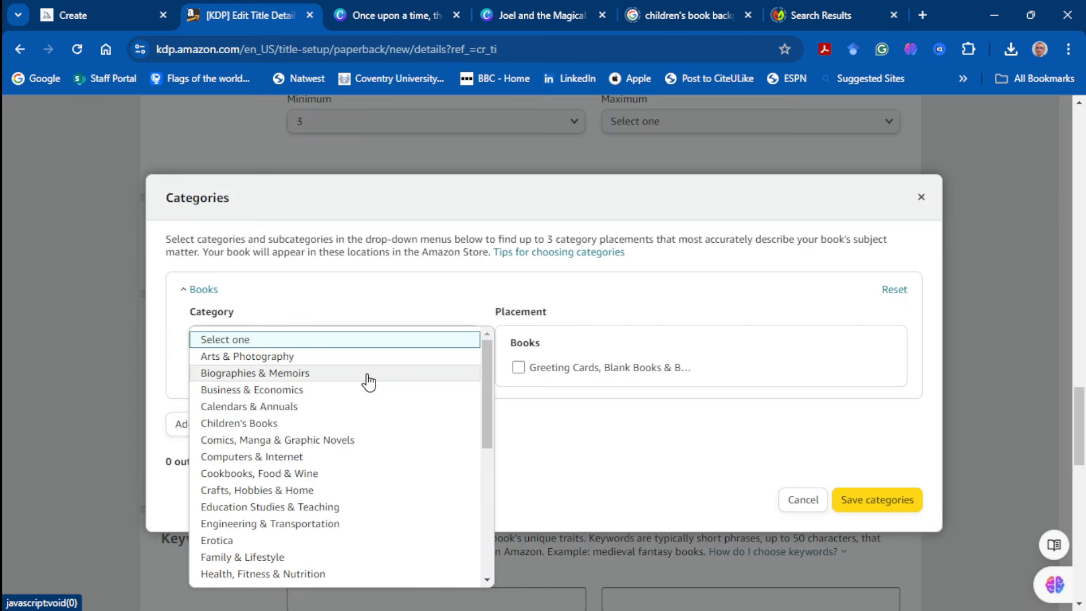
pyautogui.click(306, 426)
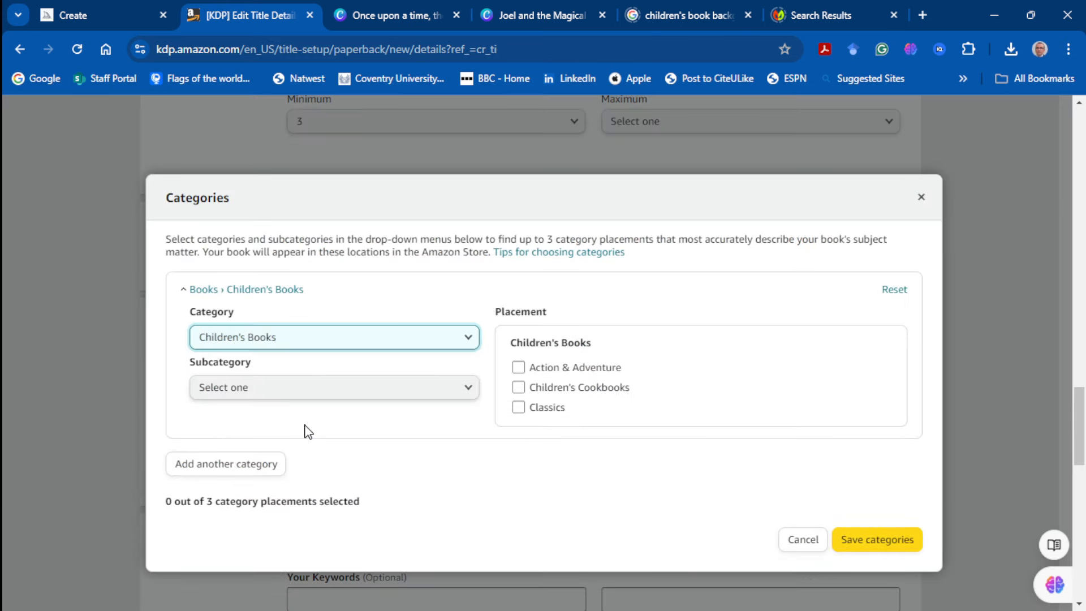
pyautogui.click(518, 368)
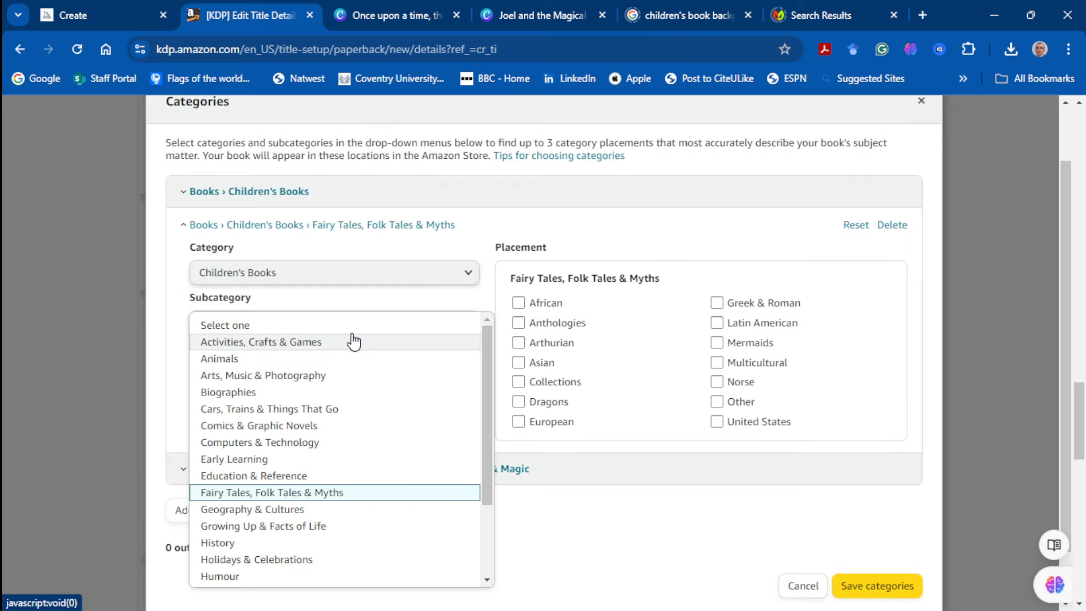
# Keep the subcategory Fairy Tales, Folk Tales & Myths, select the European placement and save the categories
pyautogui.click(389, 300)
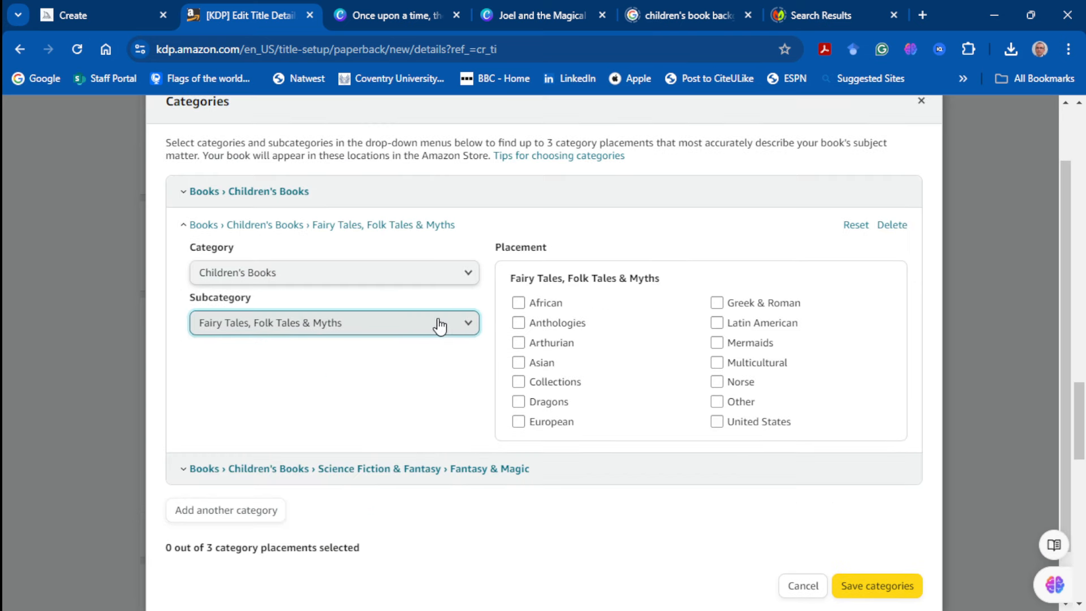
pyautogui.click(471, 327)
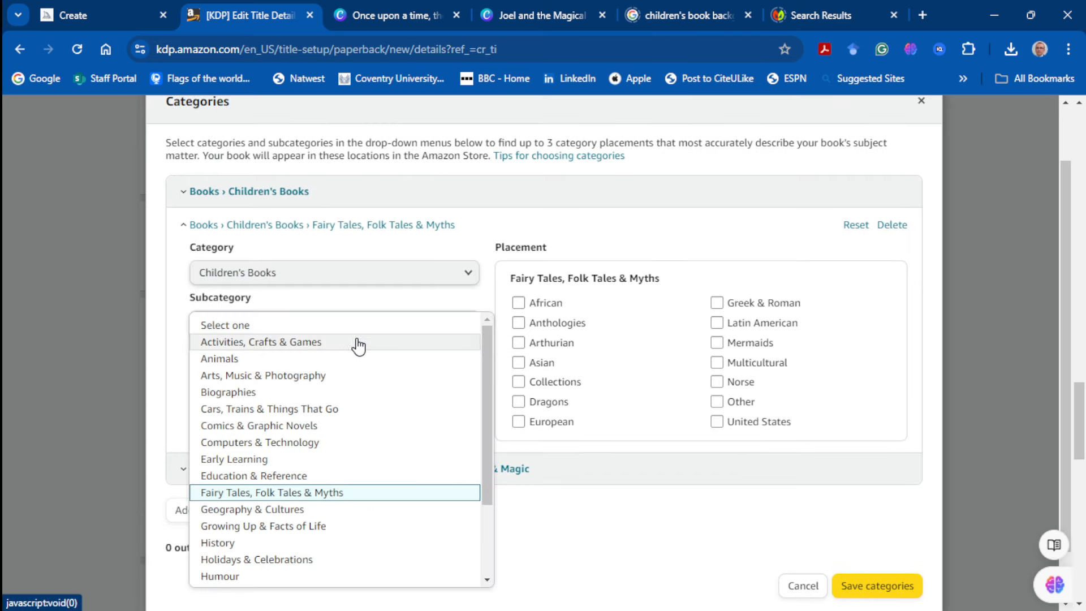
pyautogui.scroll(-2, 303, 463)
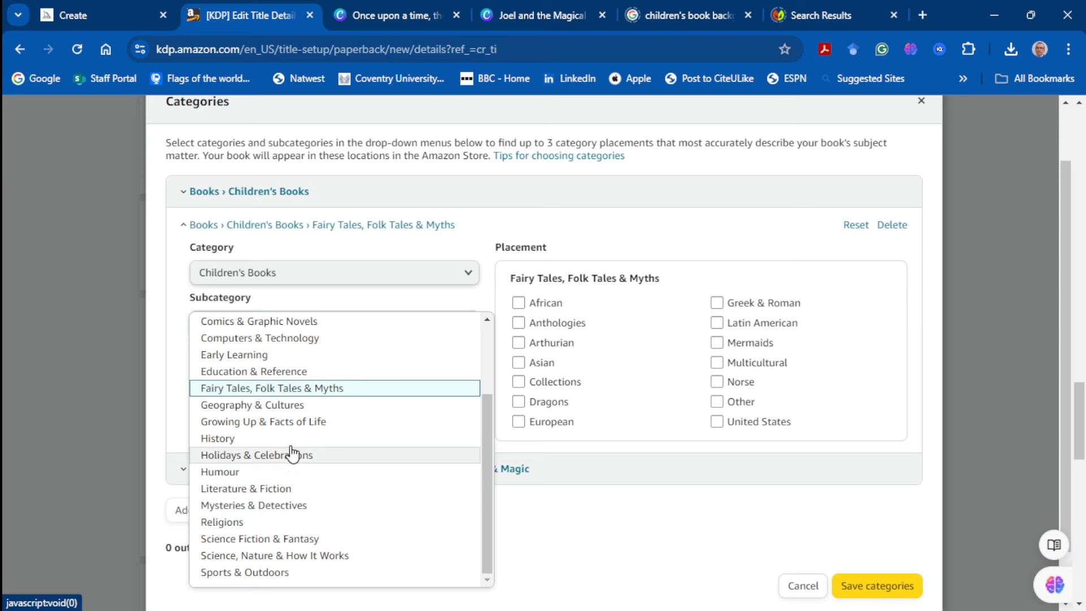
pyautogui.click(300, 391)
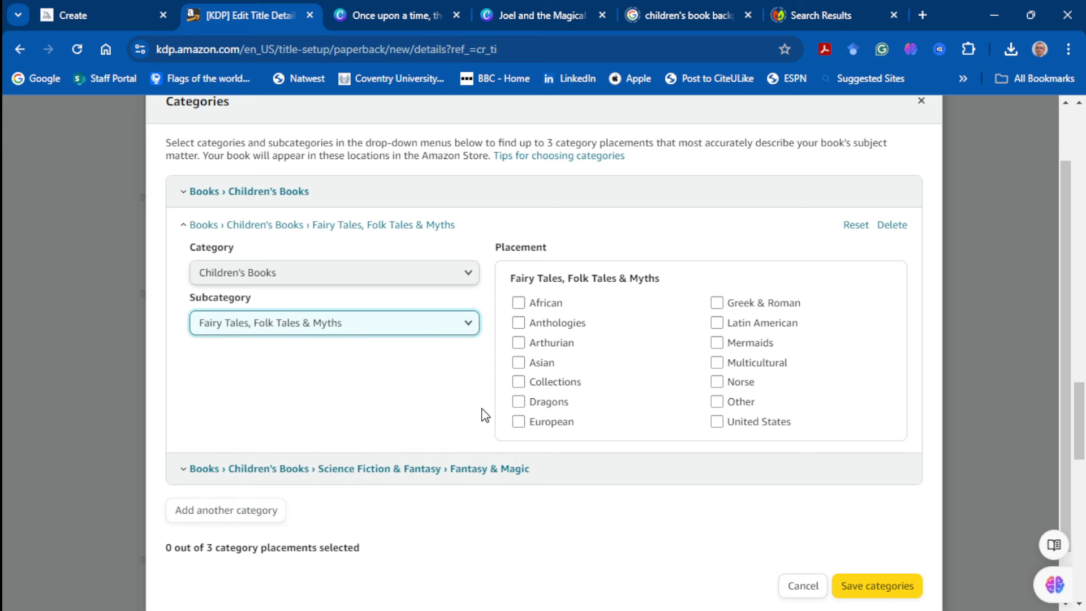
pyautogui.click(518, 422)
pyautogui.click(877, 586)
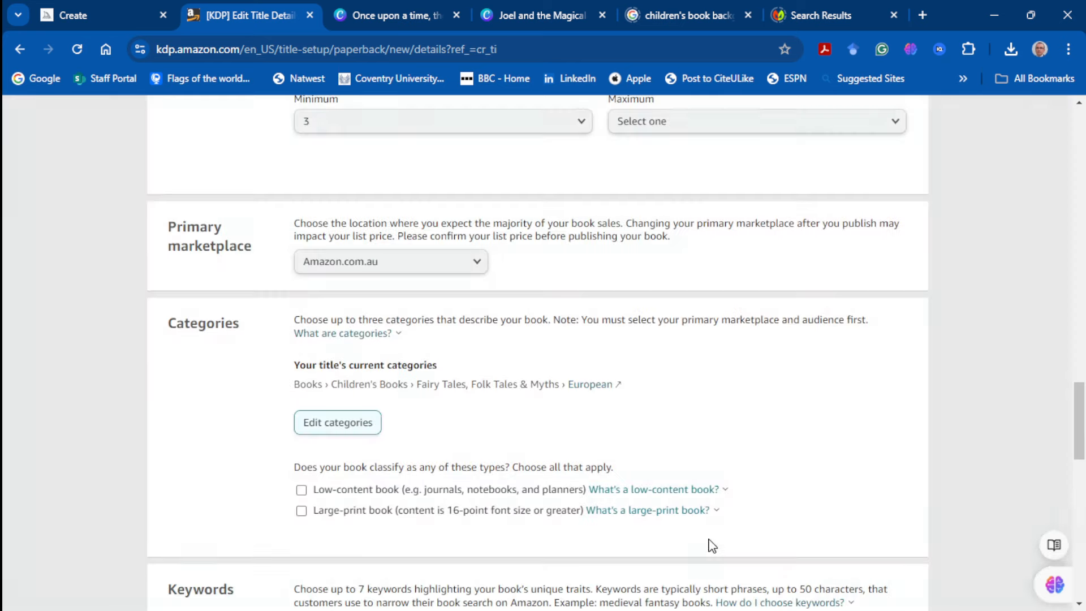
# Switch to ChatGPT and request 7 keywords that will optimise SEO for this book
pyautogui.scroll(-3, 536, 428)
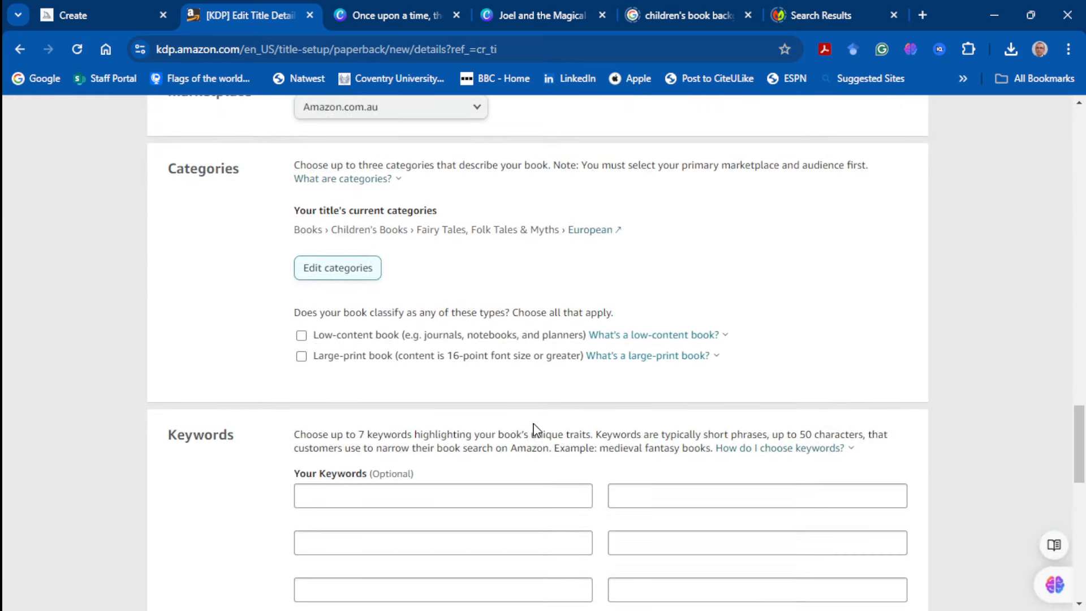
pyautogui.scroll(-3, 536, 423)
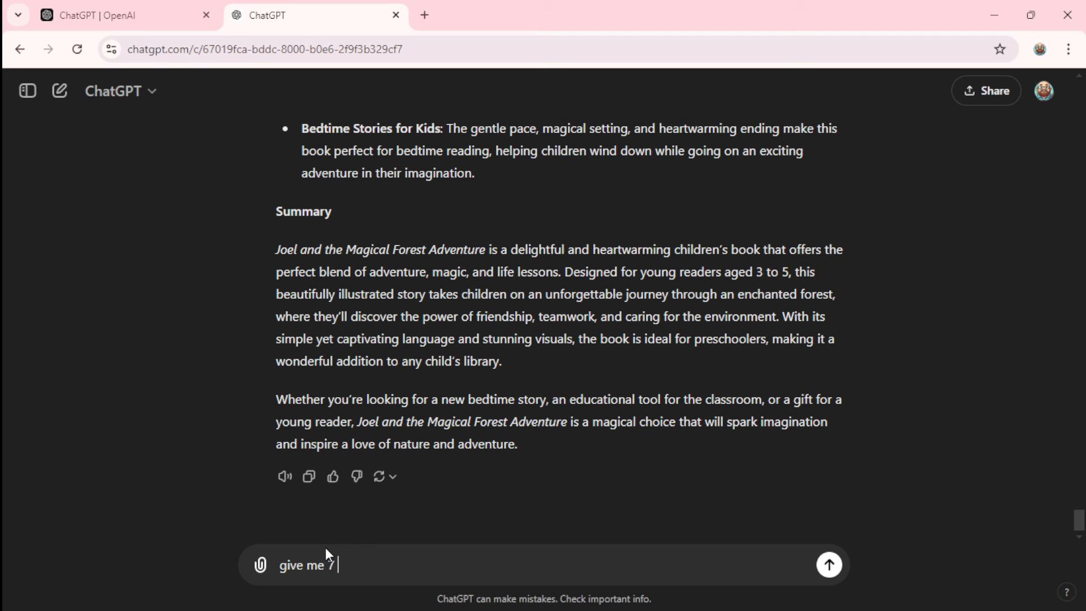
pyautogui.write('ywords that will')
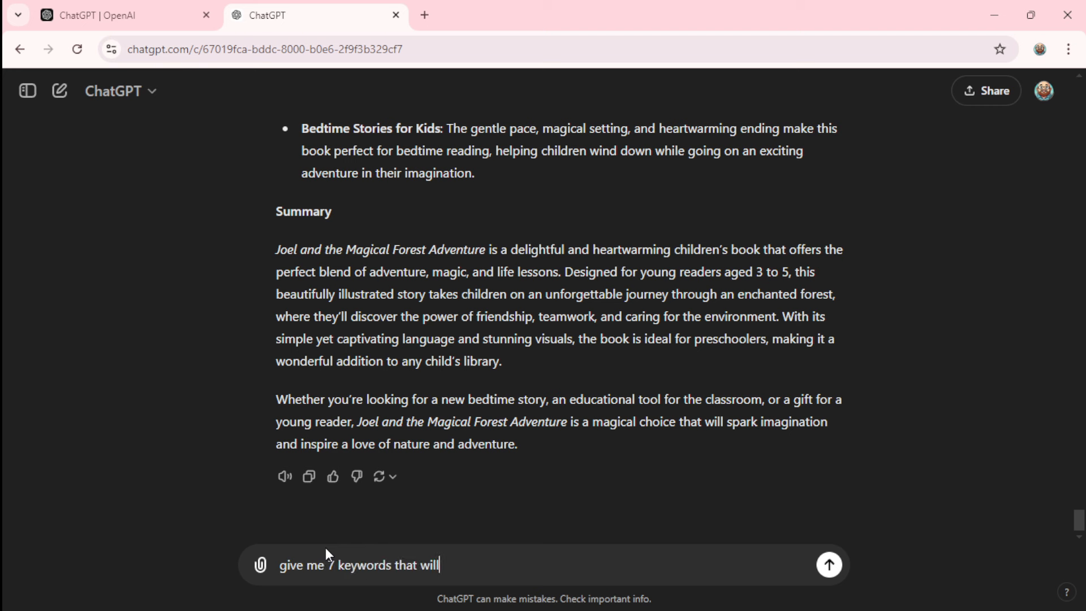
pyautogui.write(' optomise ')
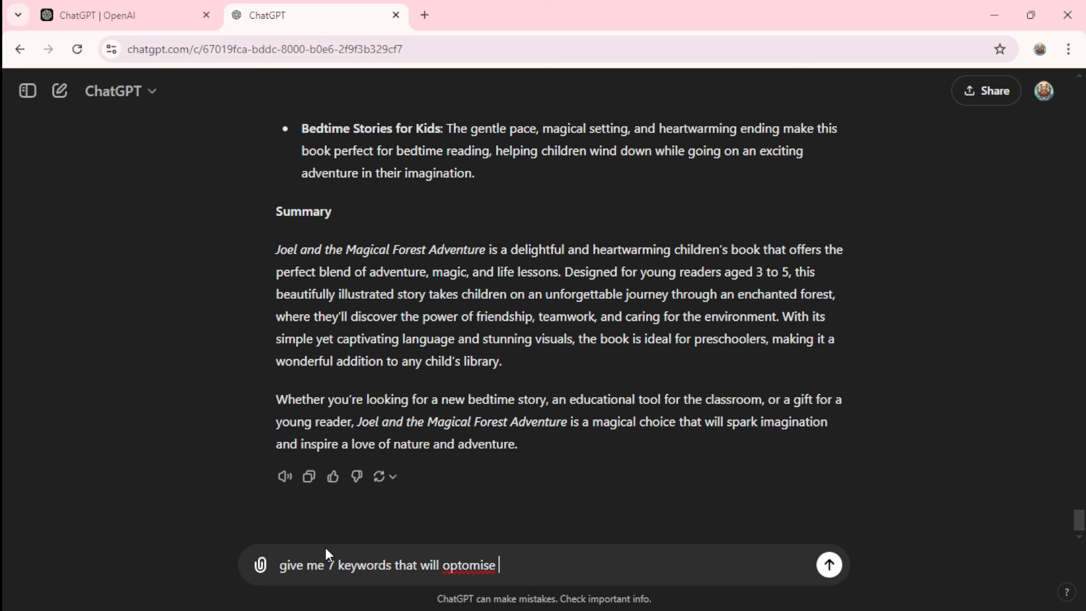
pyautogui.write('seo for this book')
pyautogui.press('Return')
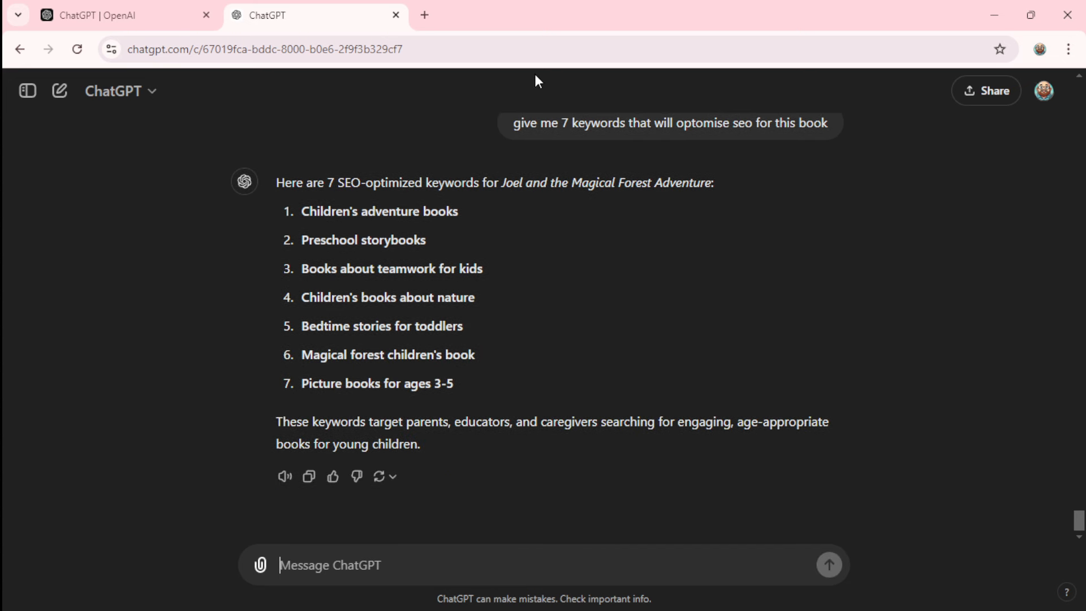
# Return to the KDP page and fill the seven keyword fields with ChatGPT's suggestions, from Children's adventure books to Picture books for ages 3-5
pyautogui.moveTo(560, 19); pyautogui.dragTo(0, 72)
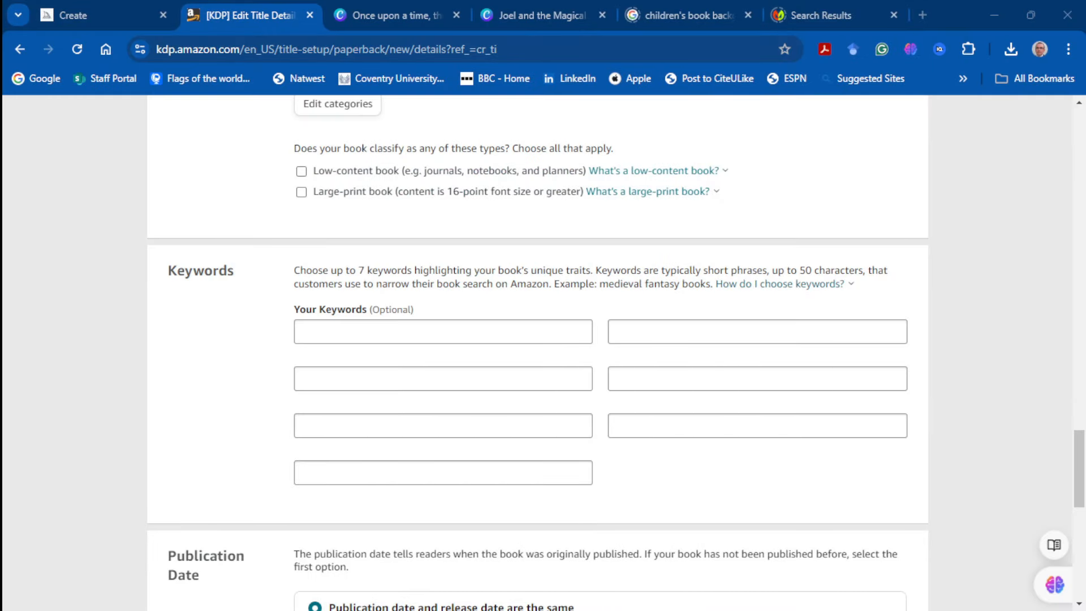
pyautogui.rightClick(401, 338)
pyautogui.click(443, 172)
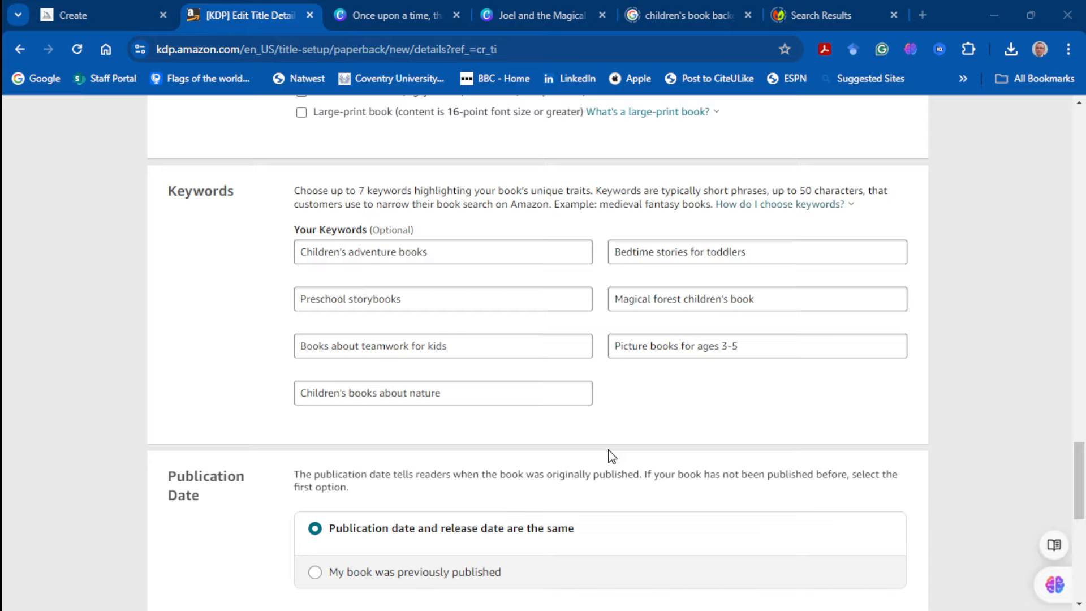
# Keep identical publication and release dates with immediate release for sale, and submit the paperback details
pyautogui.scroll(-3, 612, 456)
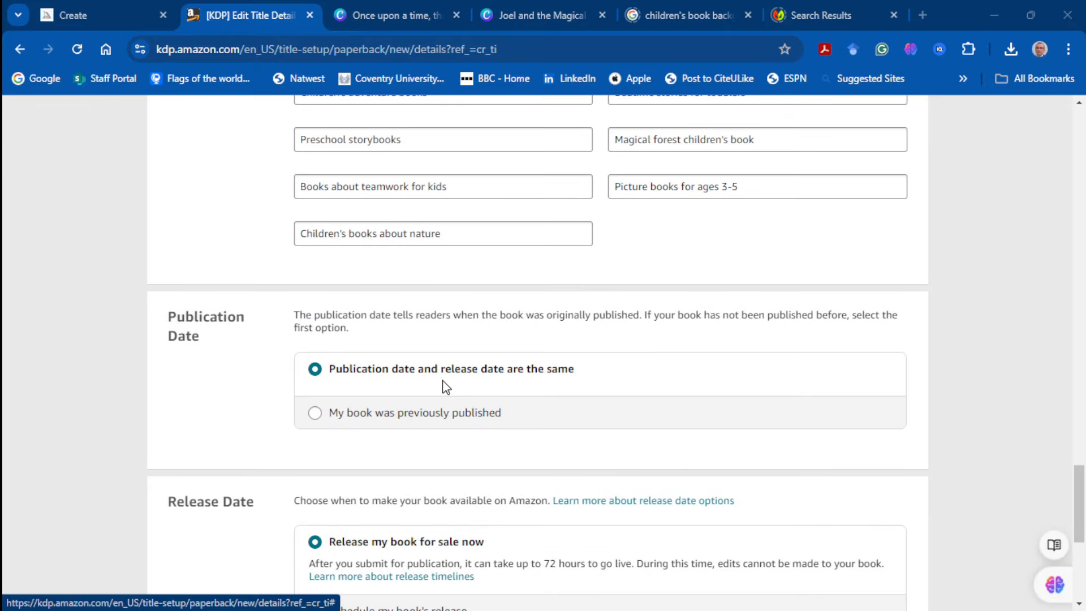
pyautogui.scroll(-3, 455, 387)
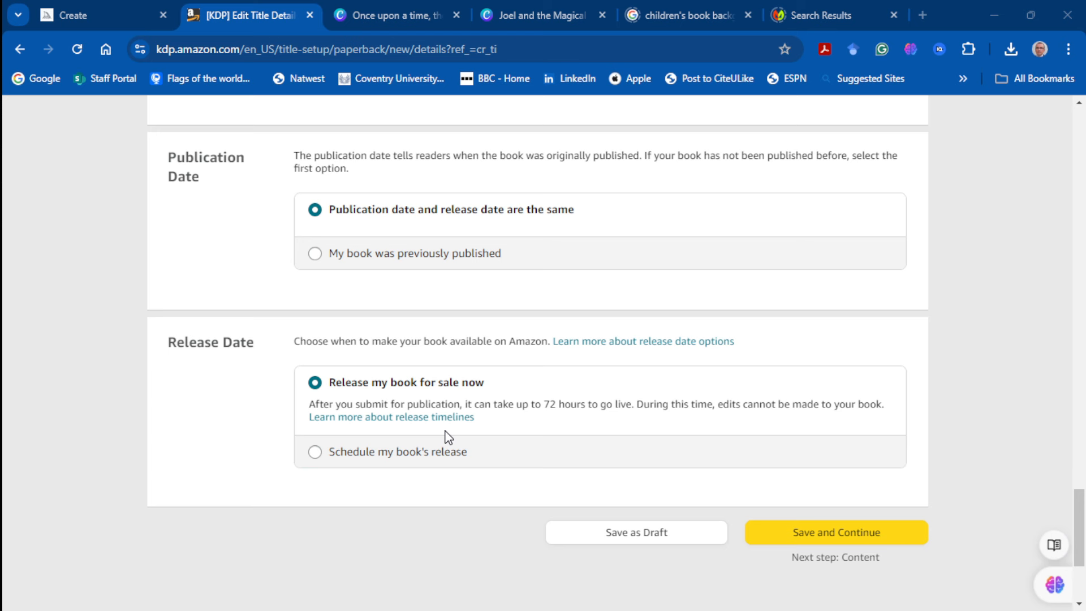
pyautogui.click(809, 533)
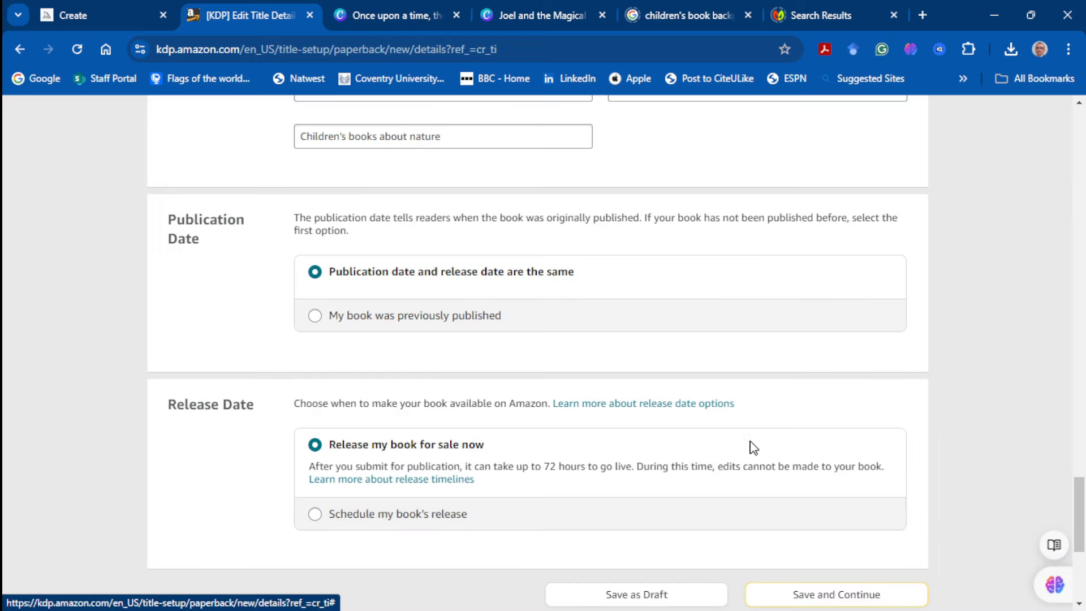
# Select a maximum reading age for the book and continue to the paperback content page
pyautogui.scroll(-4, 755, 447)
pyautogui.scroll(-1, 757, 447)
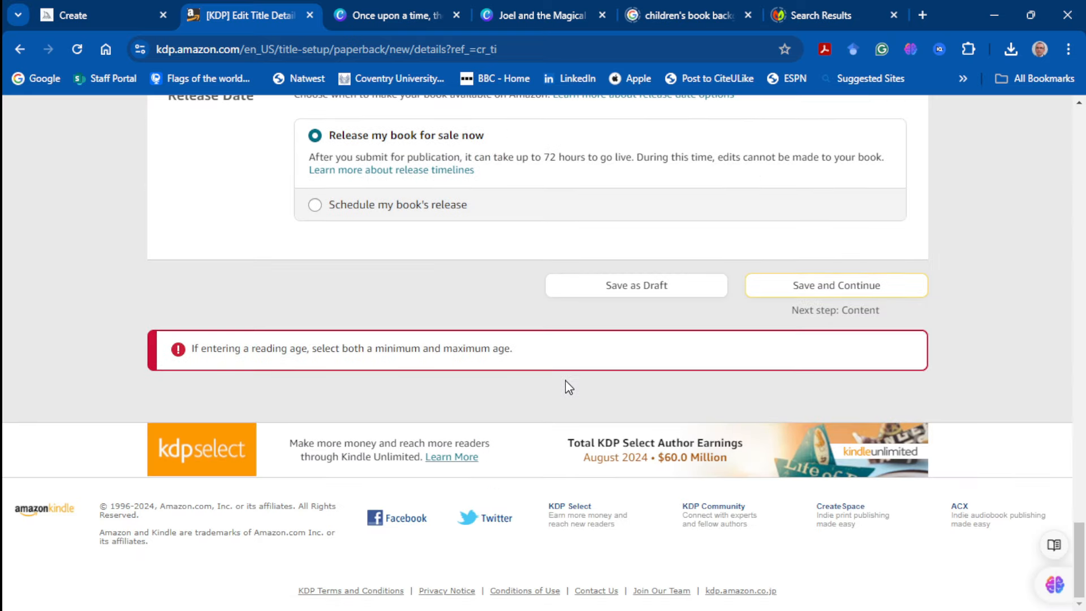
pyautogui.scroll(15, 569, 387)
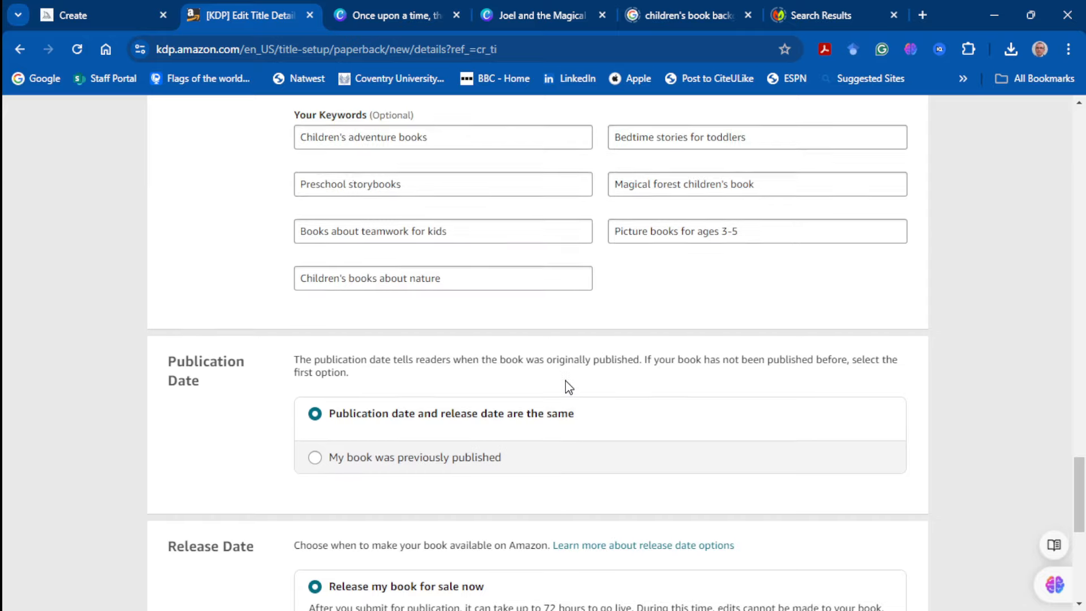
pyautogui.scroll(5, 566, 380)
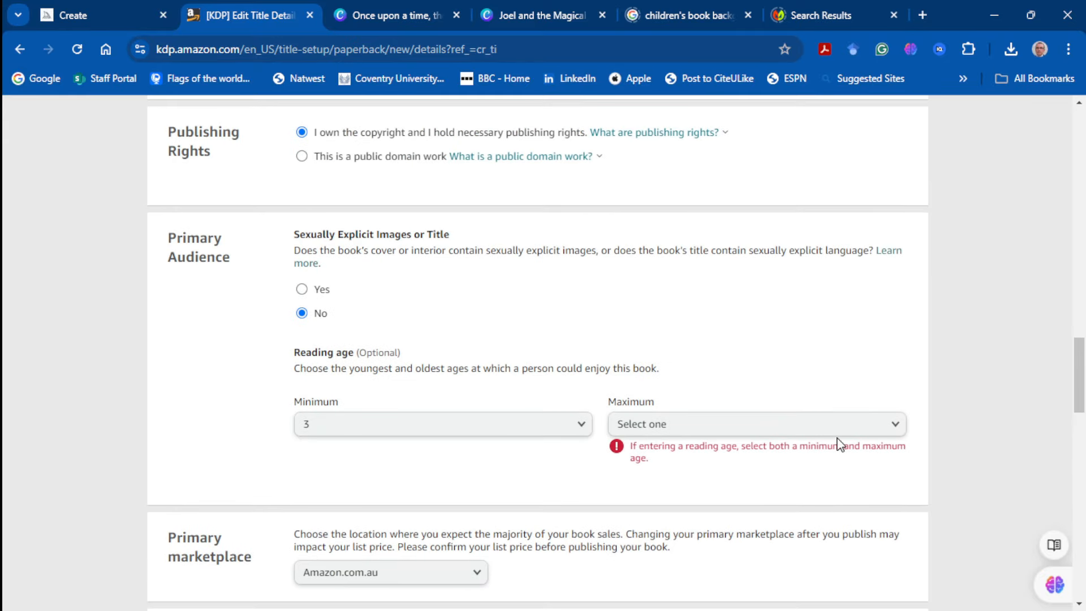
pyautogui.click(892, 429)
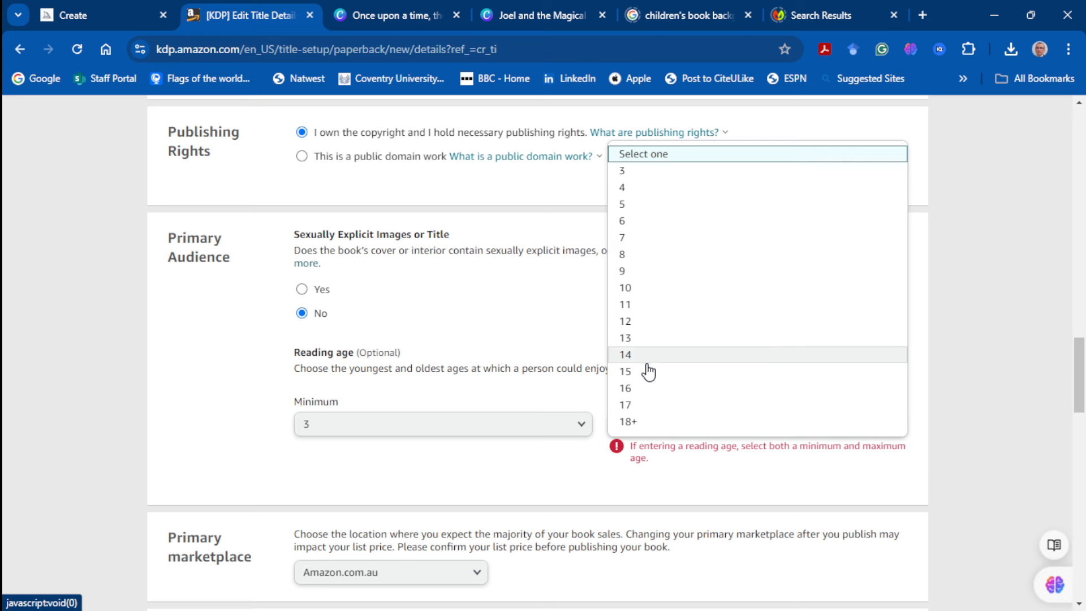
pyautogui.click(636, 388)
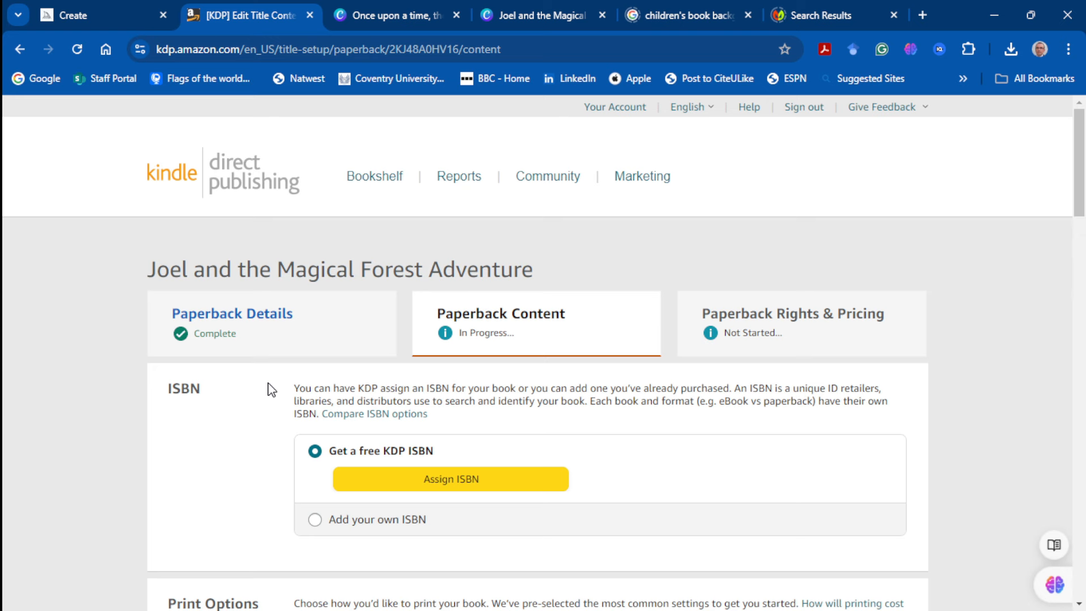
# Assign a free KDP ISBN to the paperback
pyautogui.scroll(-1, 278, 389)
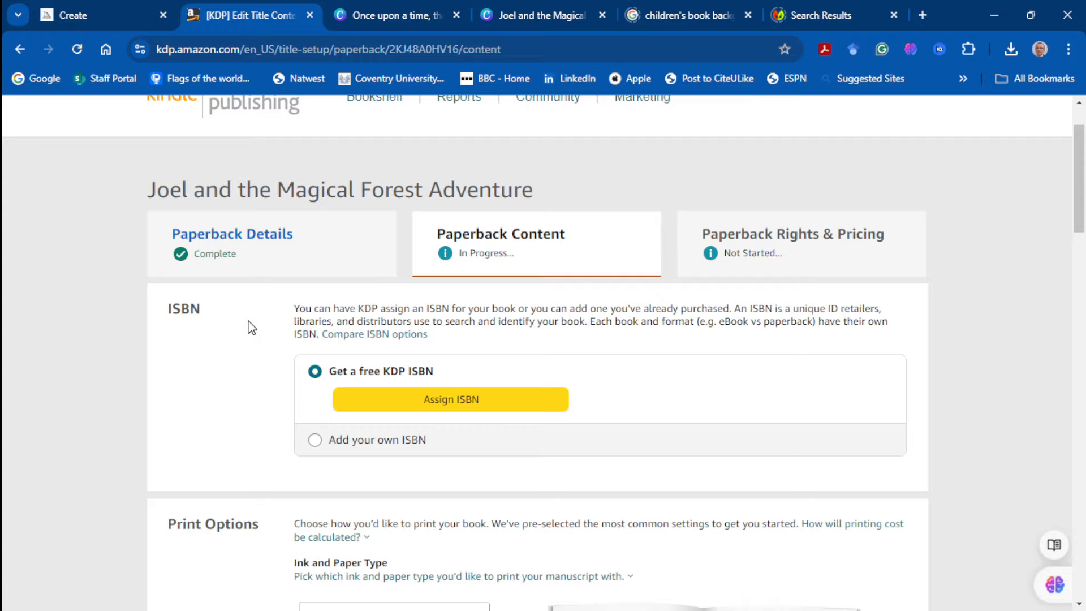
pyautogui.scroll(-1, 252, 327)
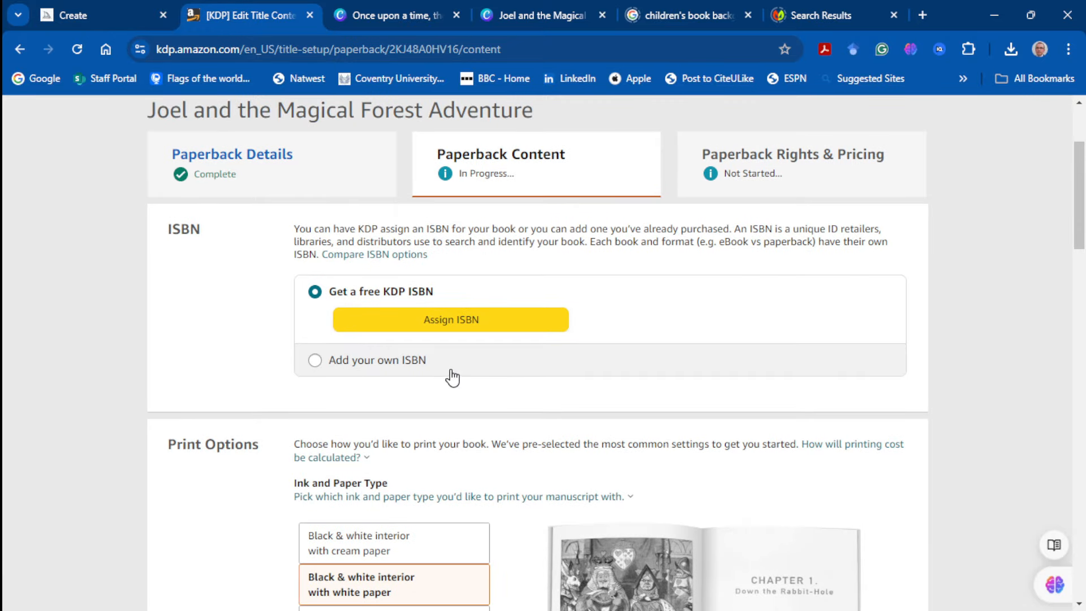
pyautogui.click(428, 325)
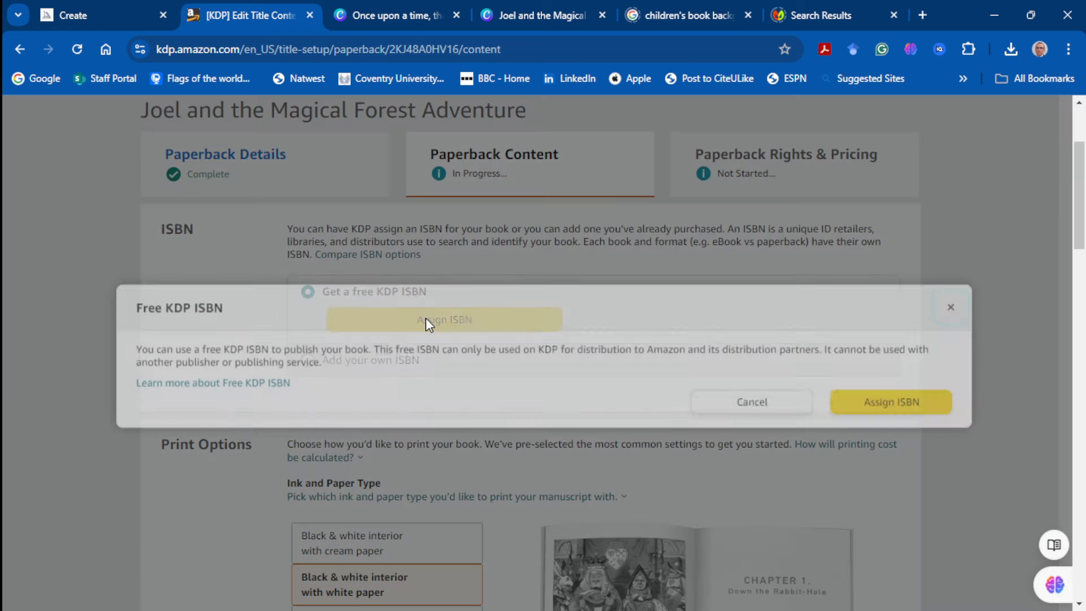
pyautogui.click(858, 407)
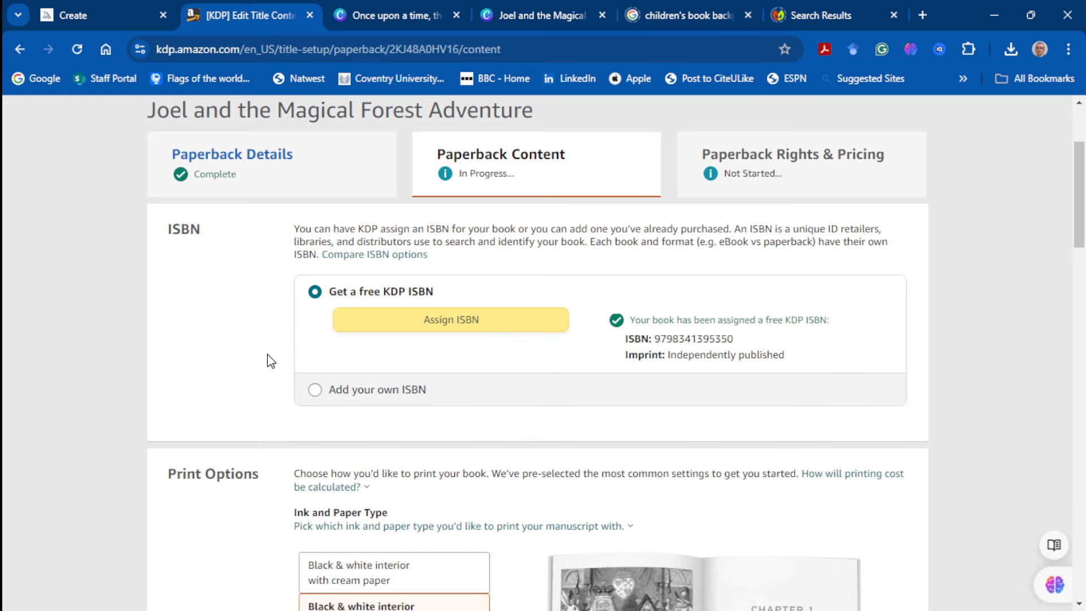
# Choose a premium color interior with white paper and set the trim size to 8.5 x 8.5 in
pyautogui.scroll(-4, 244, 344)
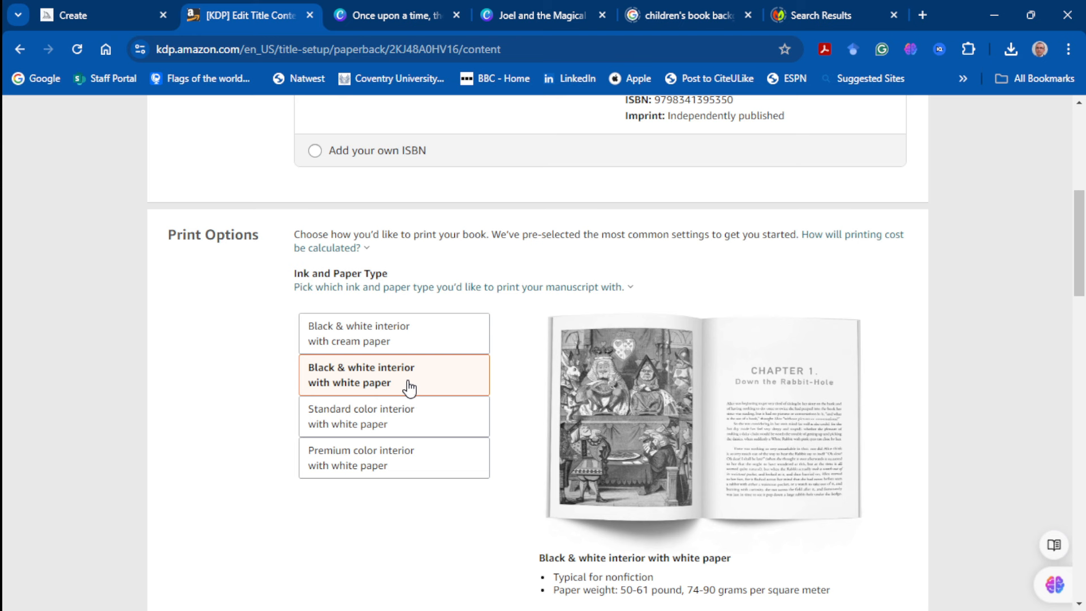
pyautogui.click(405, 461)
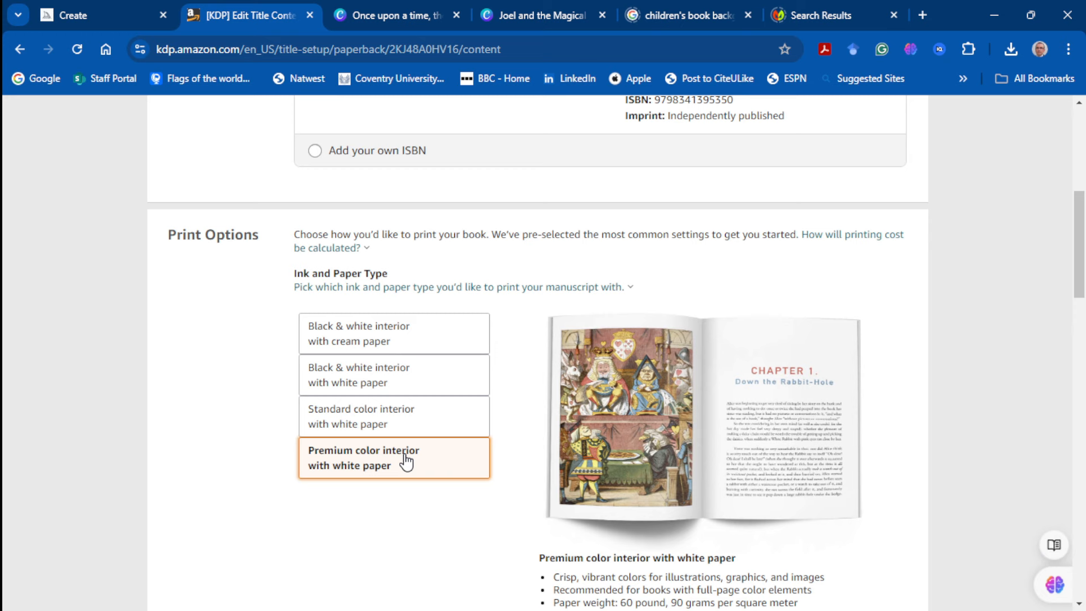
pyautogui.scroll(-7, 249, 383)
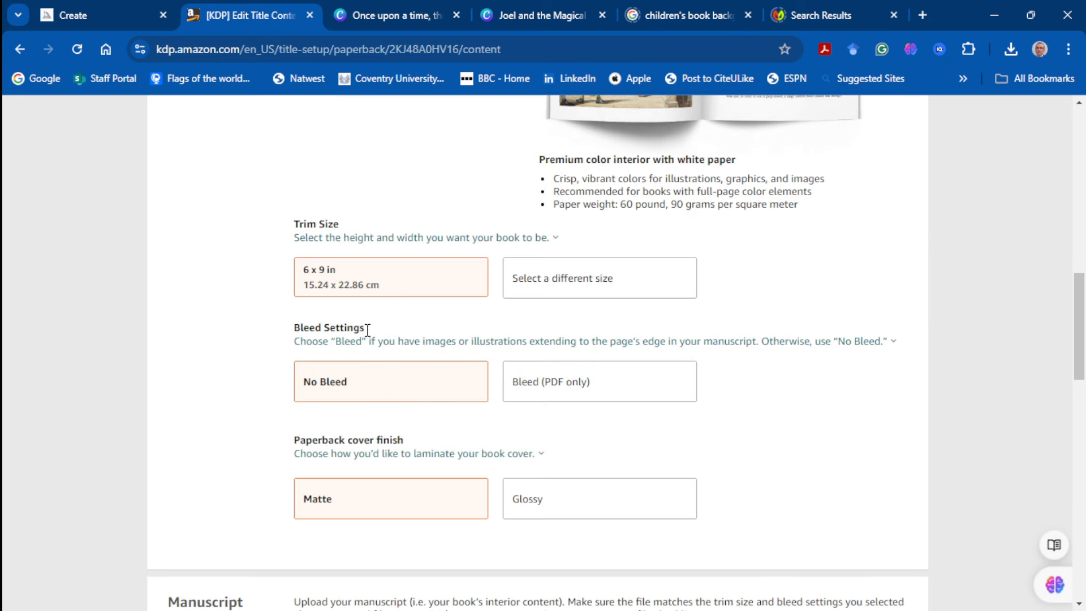
pyautogui.click(389, 291)
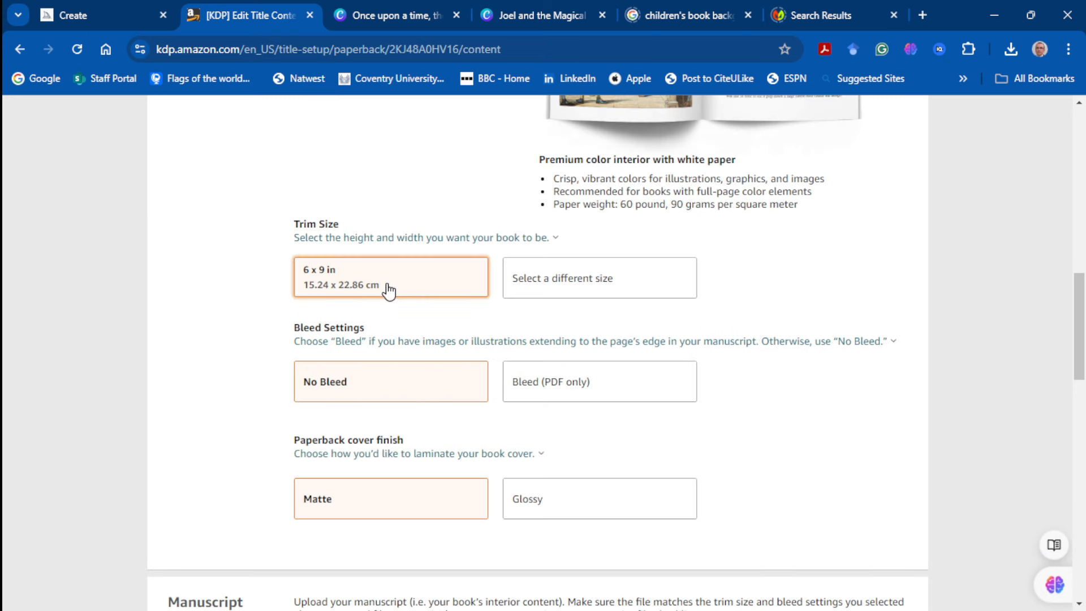
pyautogui.click(567, 287)
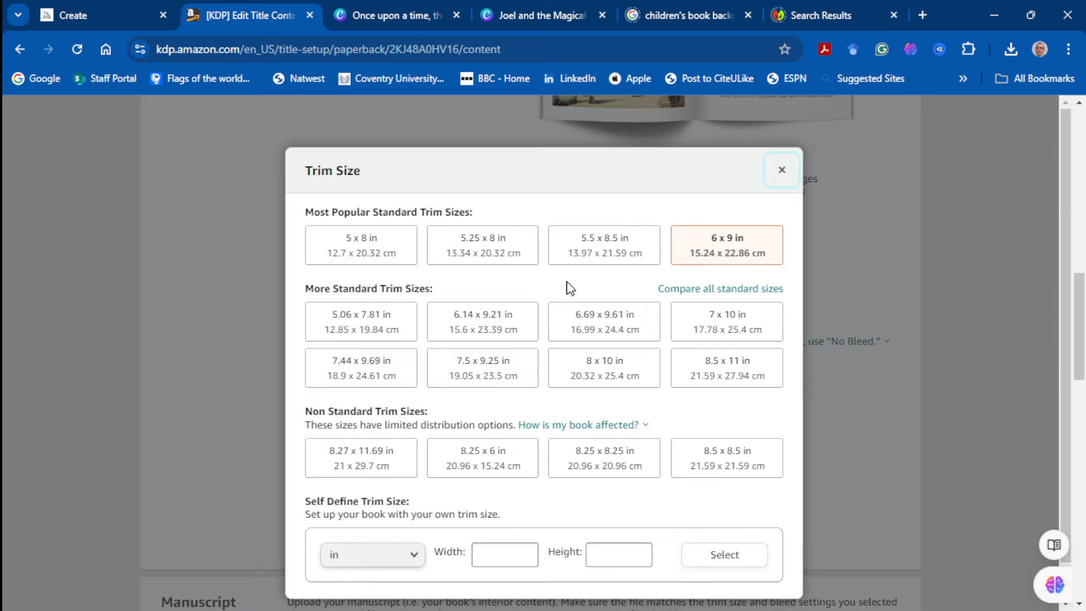
pyautogui.click(711, 470)
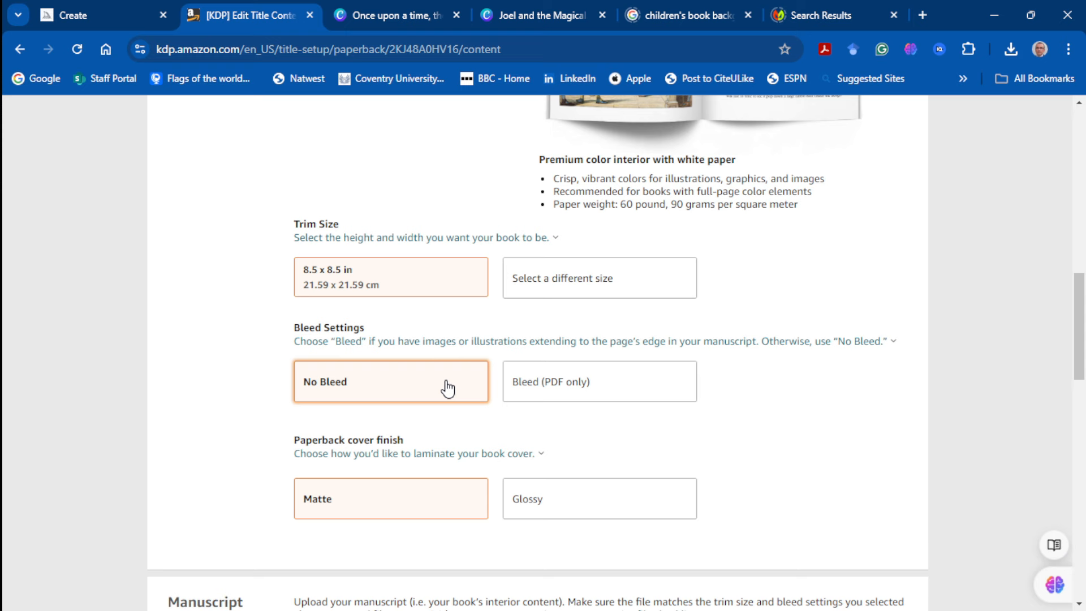
# Set the bleed option to Bleed (PDF only) and the paperback cover finish to Glossy
pyautogui.click(516, 386)
pyautogui.scroll(-1, 468, 470)
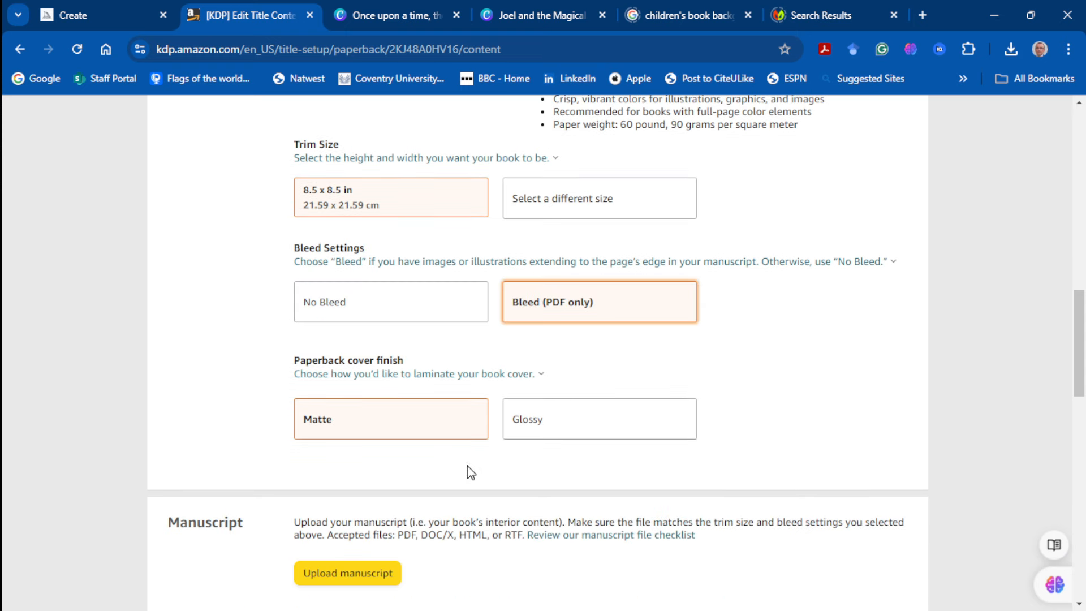
pyautogui.click(552, 423)
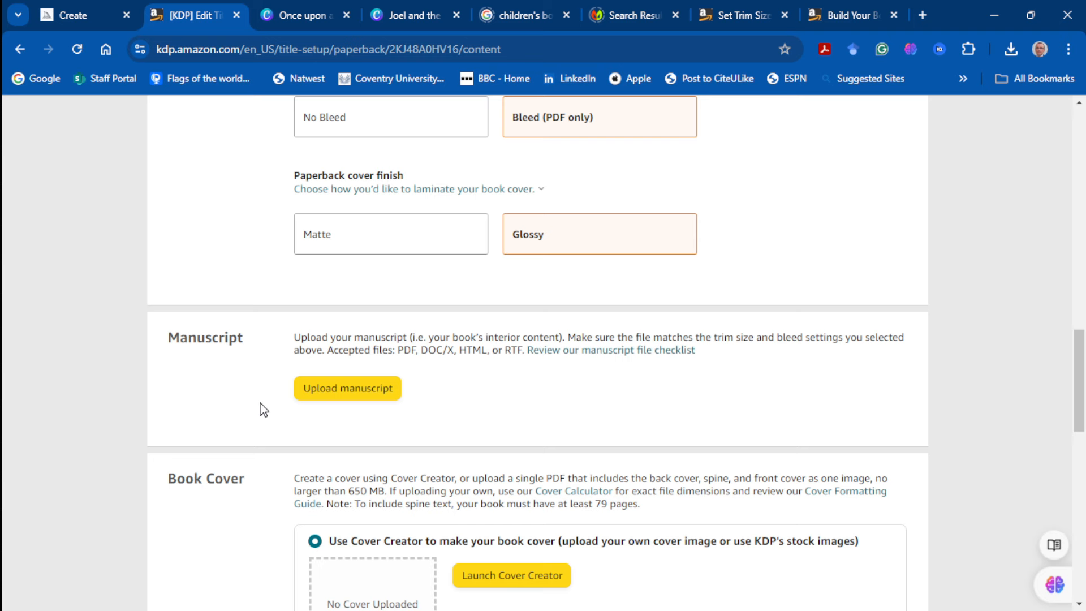
# Choose to supply an existing print-ready cover and upload the PDF Joel and the Magical Forest Adventure Cover
pyautogui.scroll(-4, 263, 410)
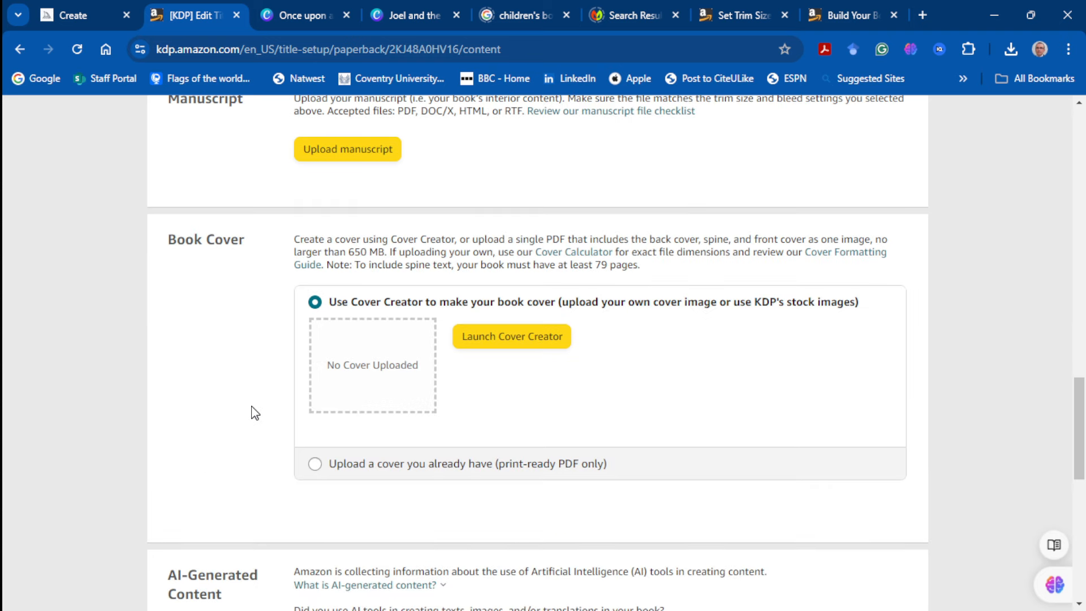
pyautogui.click(315, 464)
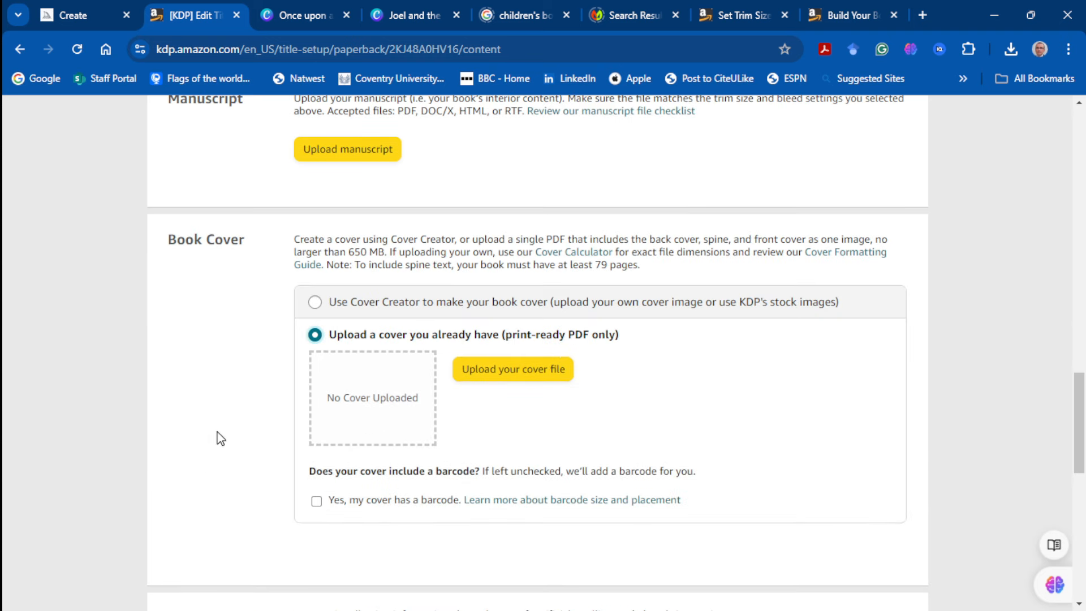
pyautogui.click(487, 362)
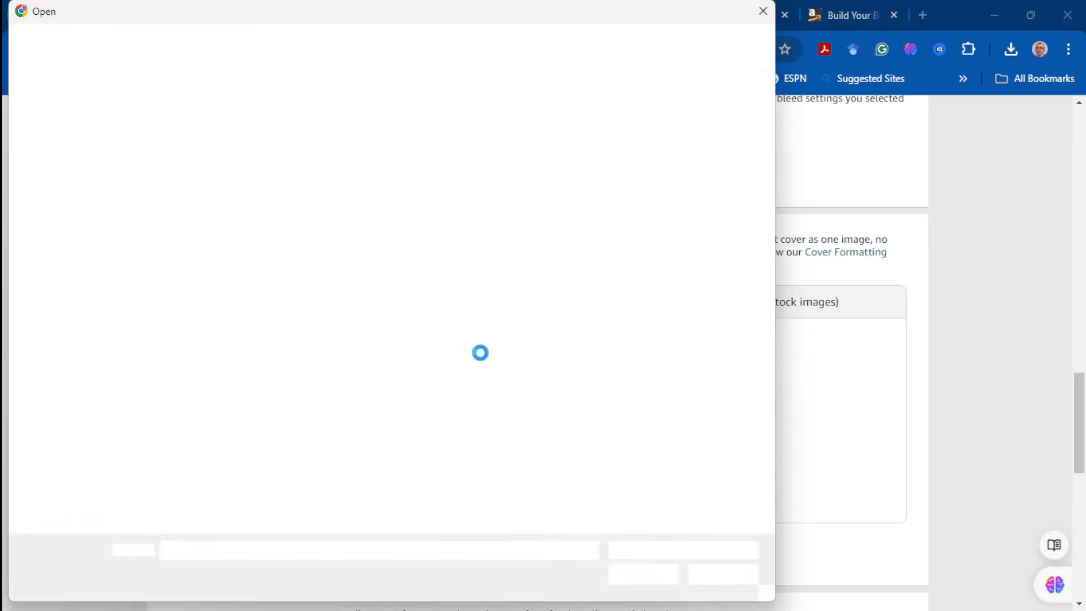
pyautogui.click(256, 128)
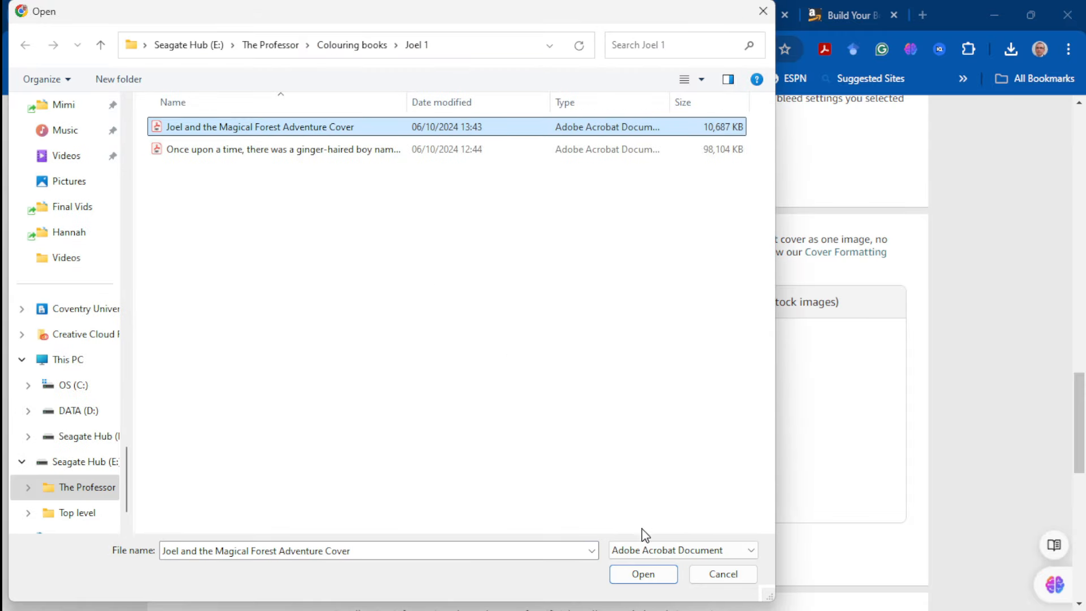
pyautogui.click(627, 575)
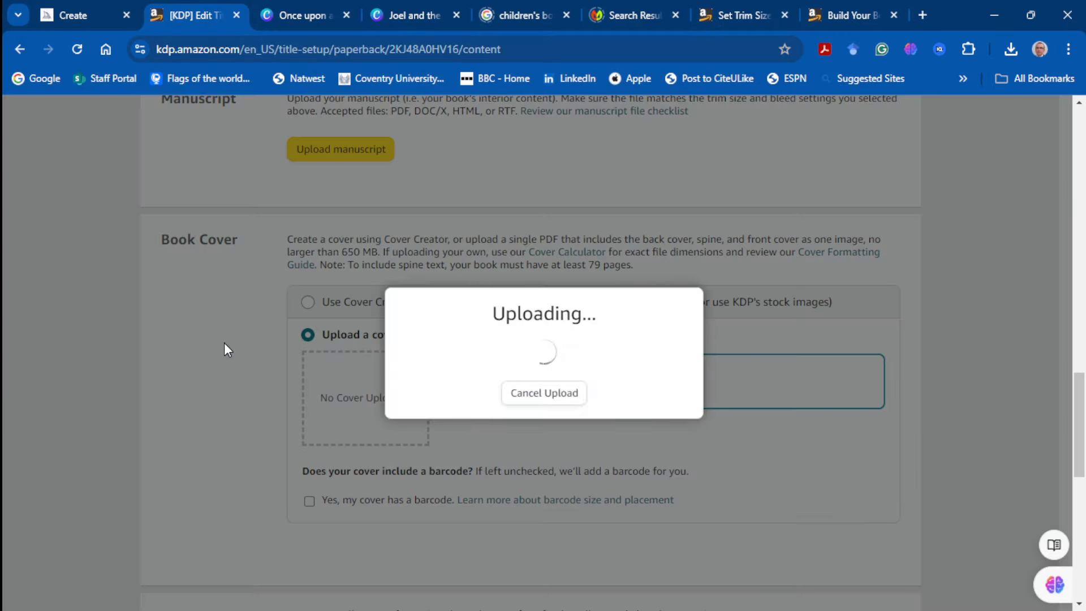
# Declare AI use in the book, with texts as "Some sections, with minimal or no editing" created using Chat GPT
pyautogui.scroll(-3, 278, 407)
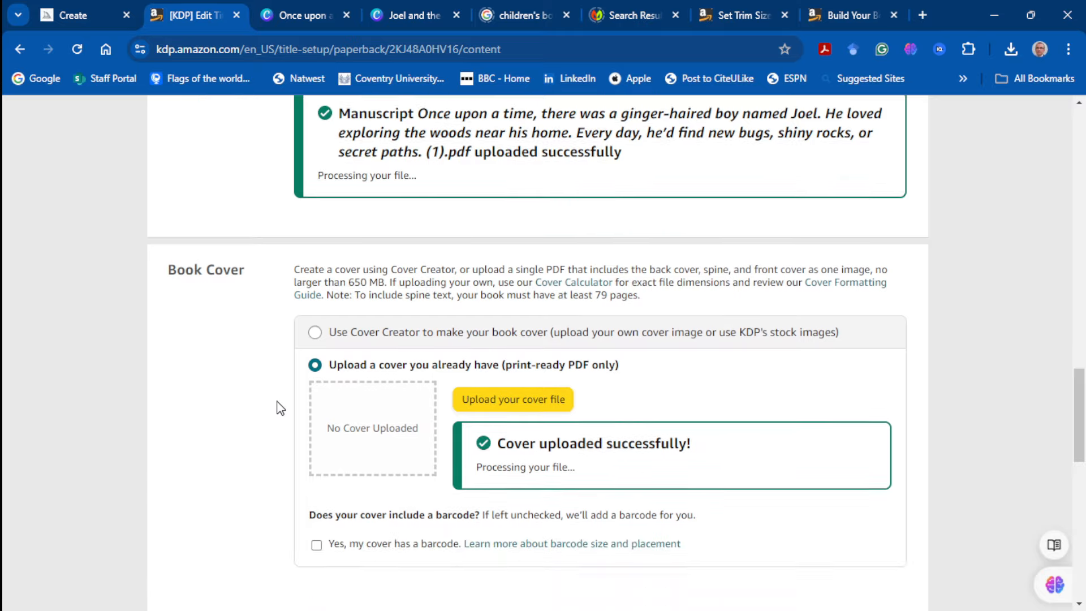
pyautogui.scroll(-5, 281, 404)
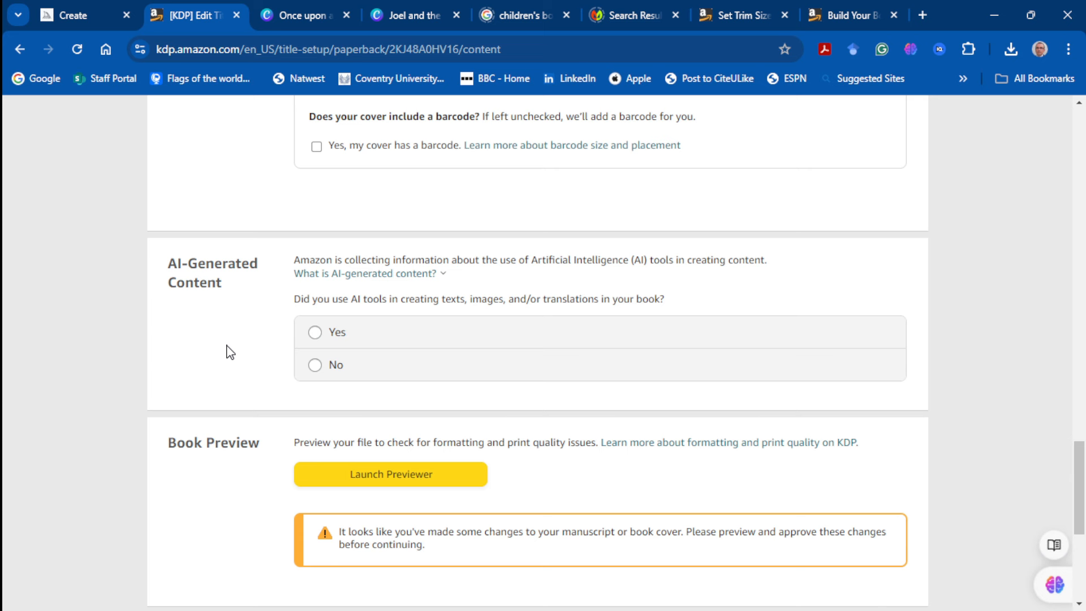
pyautogui.click(315, 333)
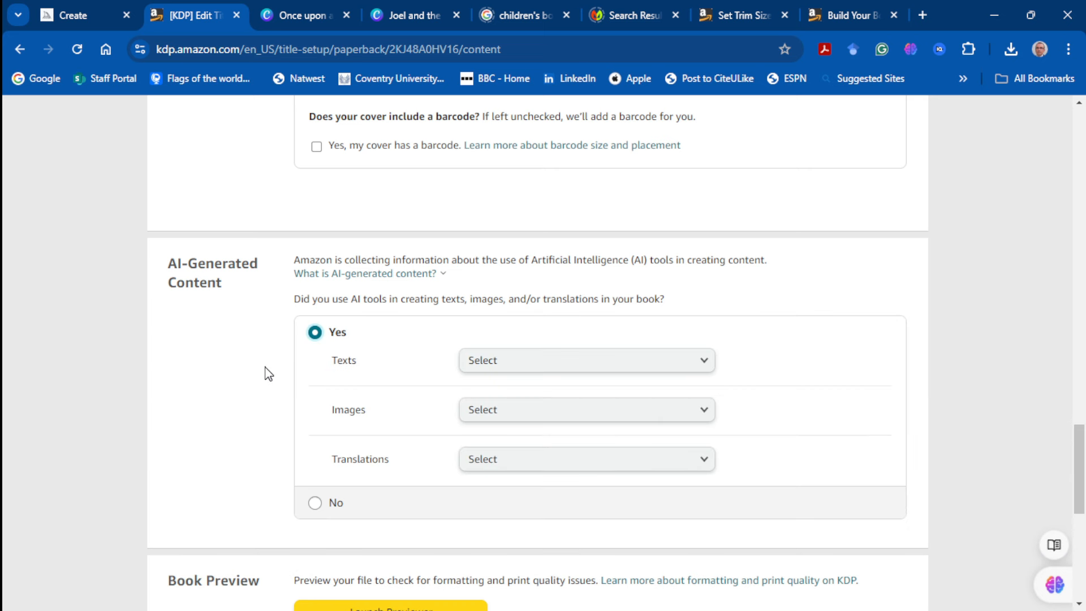
pyautogui.click(708, 364)
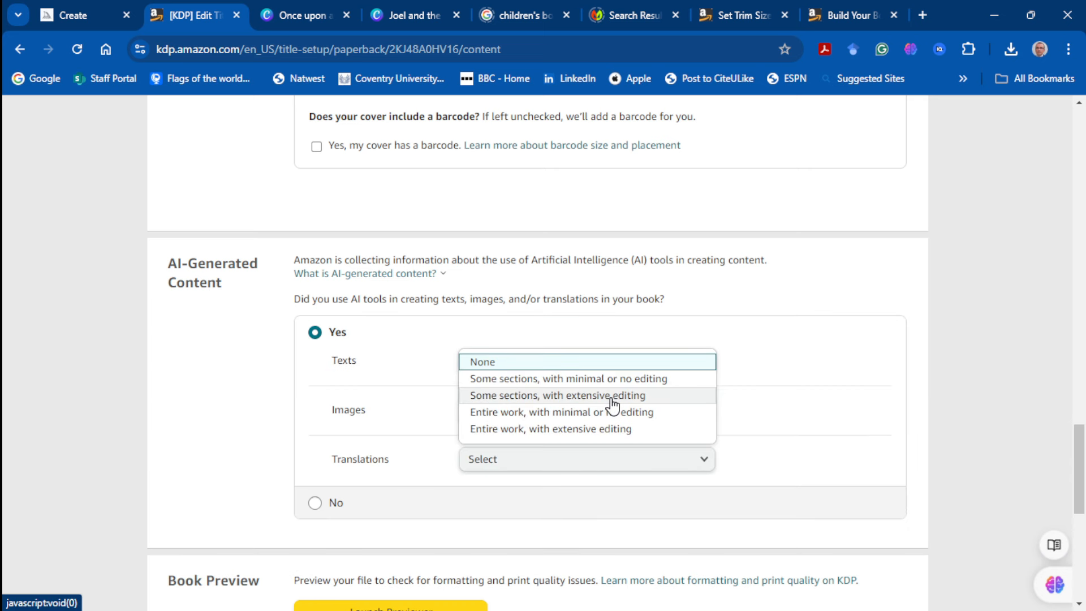
pyautogui.click(612, 378)
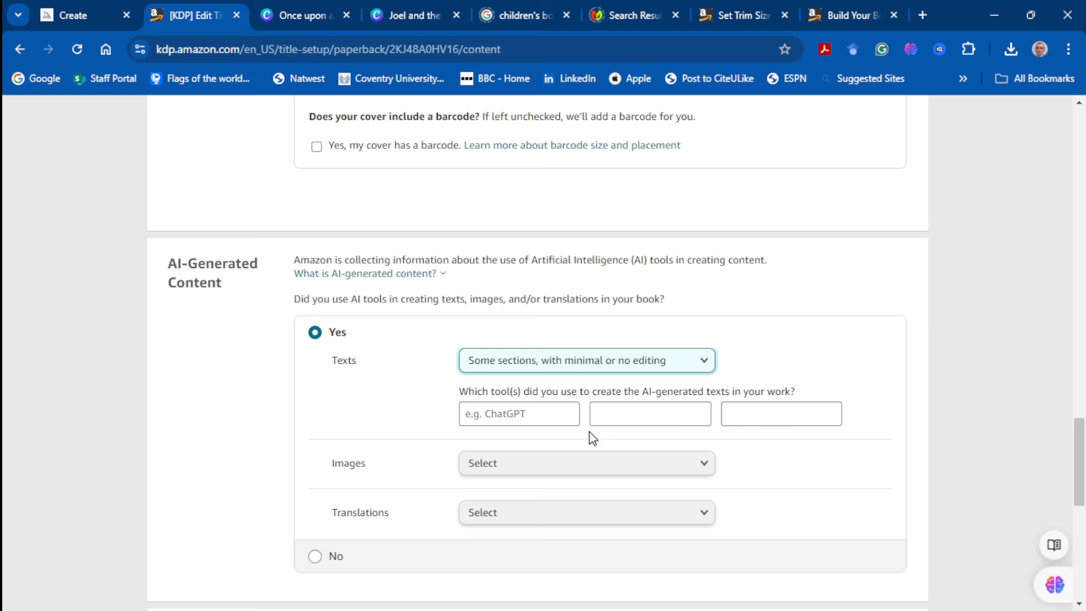
pyautogui.click(544, 410)
pyautogui.write('Chat')
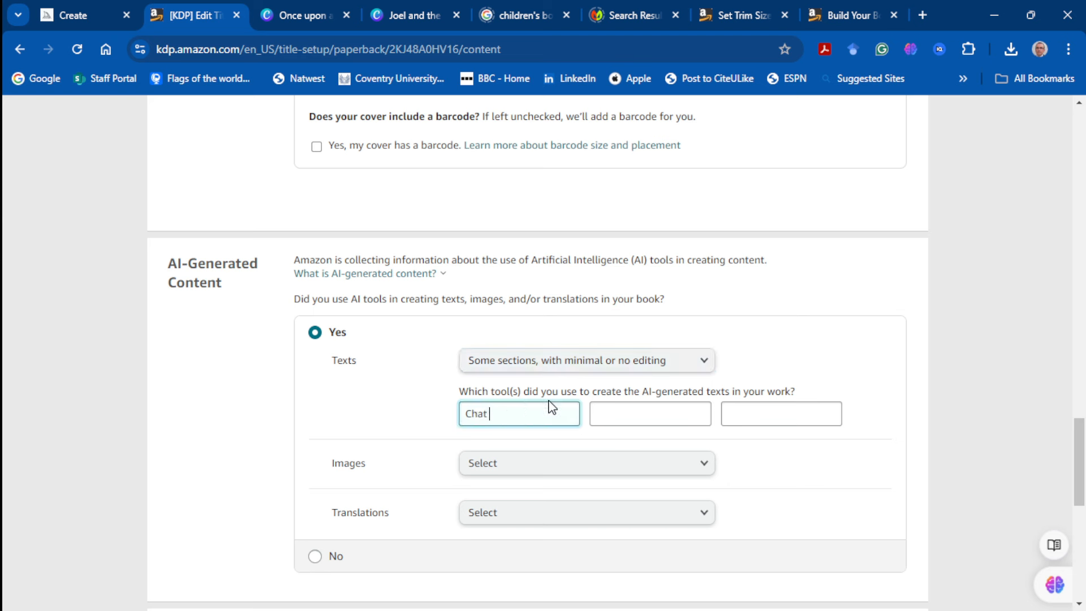
pyautogui.write(' GPT')
# Declare the images as "Many AI-generated images, with minimal or no editing" and list MidJourney and Canva as the tools
pyautogui.click(551, 464)
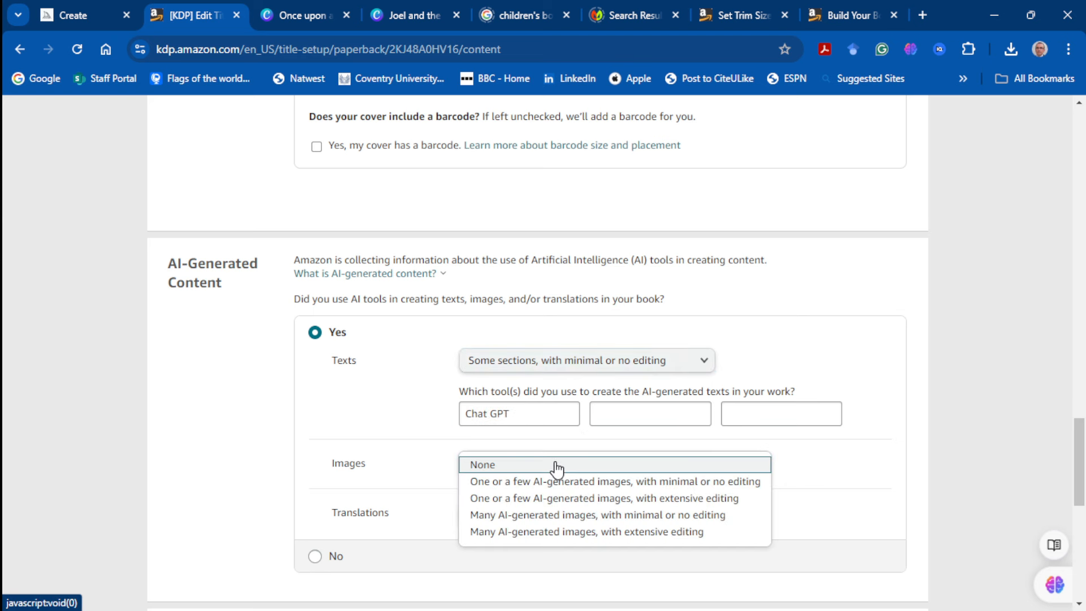
pyautogui.click(548, 515)
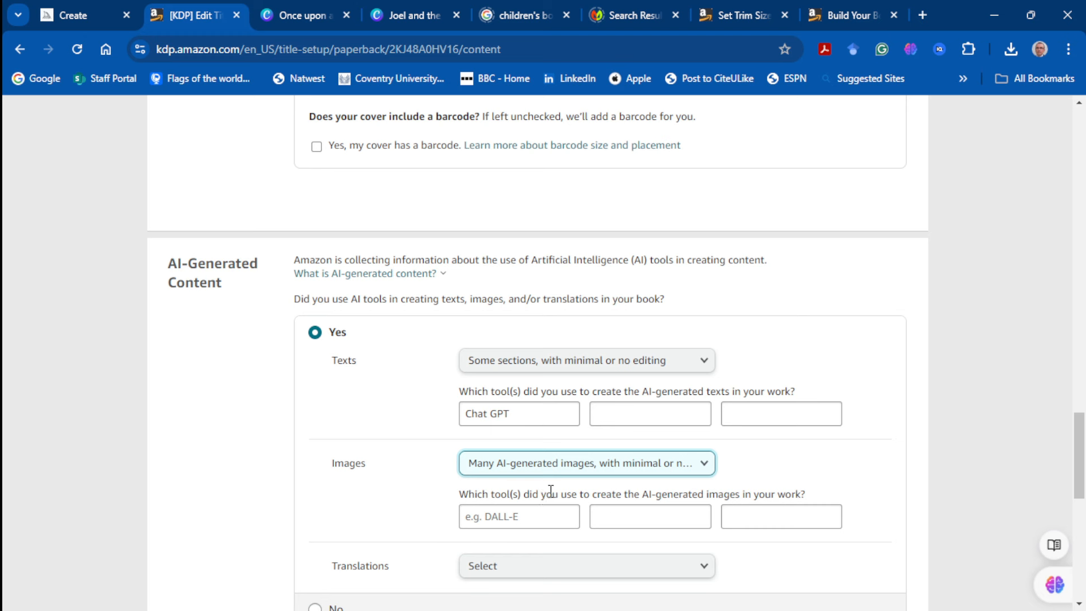
pyautogui.click(536, 516)
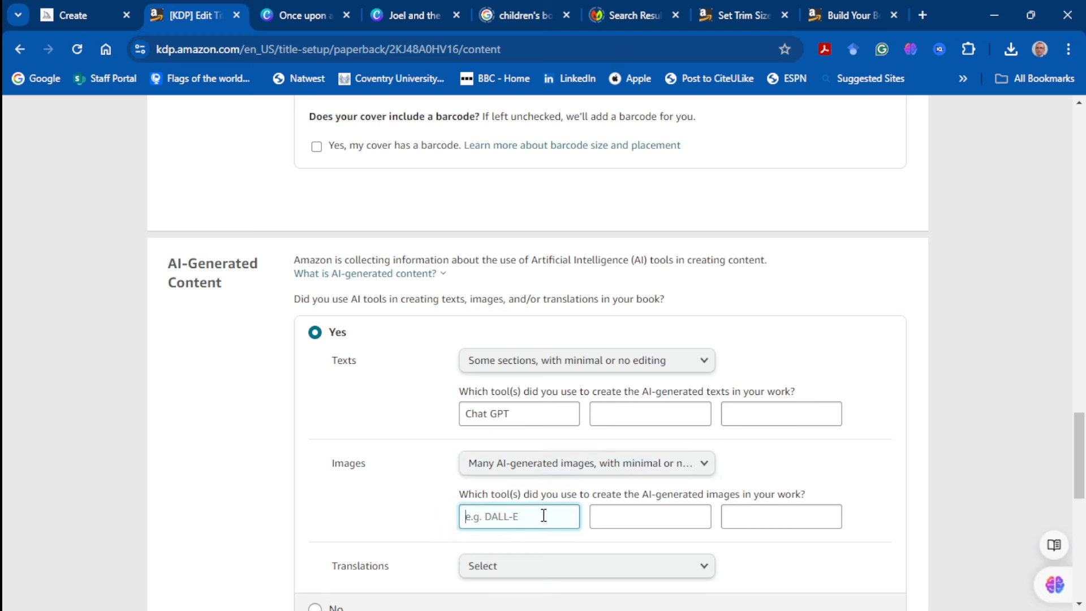
pyautogui.write('Midjourney')
pyautogui.click(703, 566)
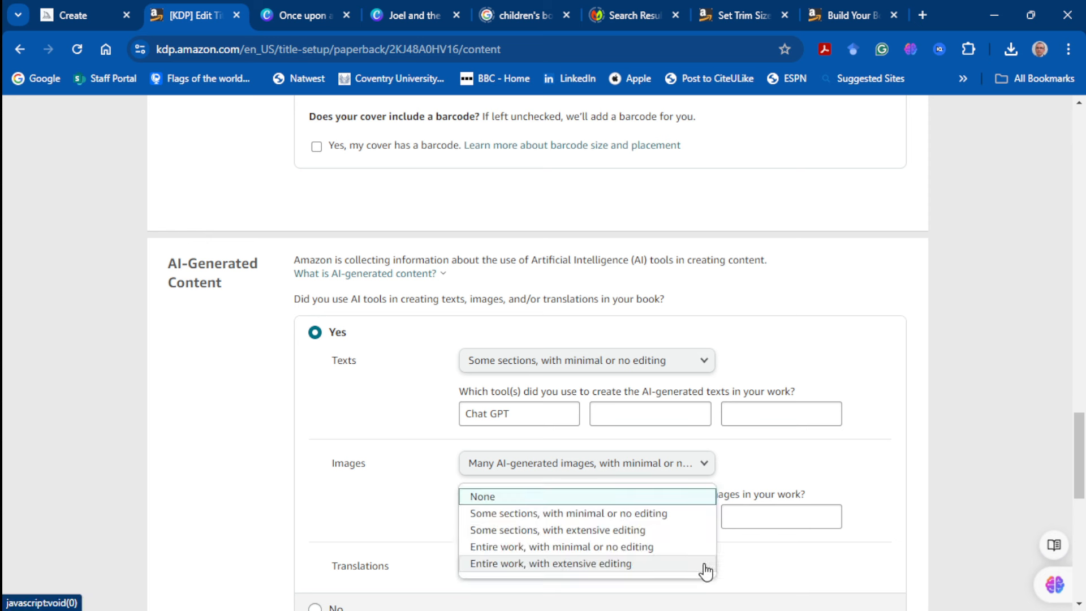
pyautogui.click(625, 509)
pyautogui.click(622, 515)
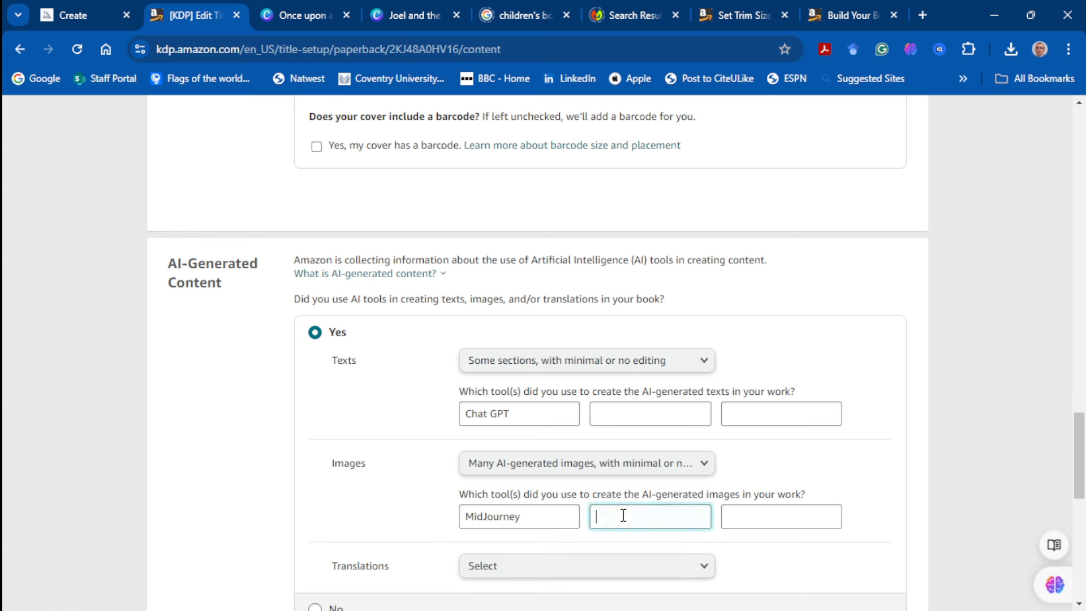
pyautogui.write('Canva')
# Set the AI-generated translations to None and launch the book previewer
pyautogui.click(639, 565)
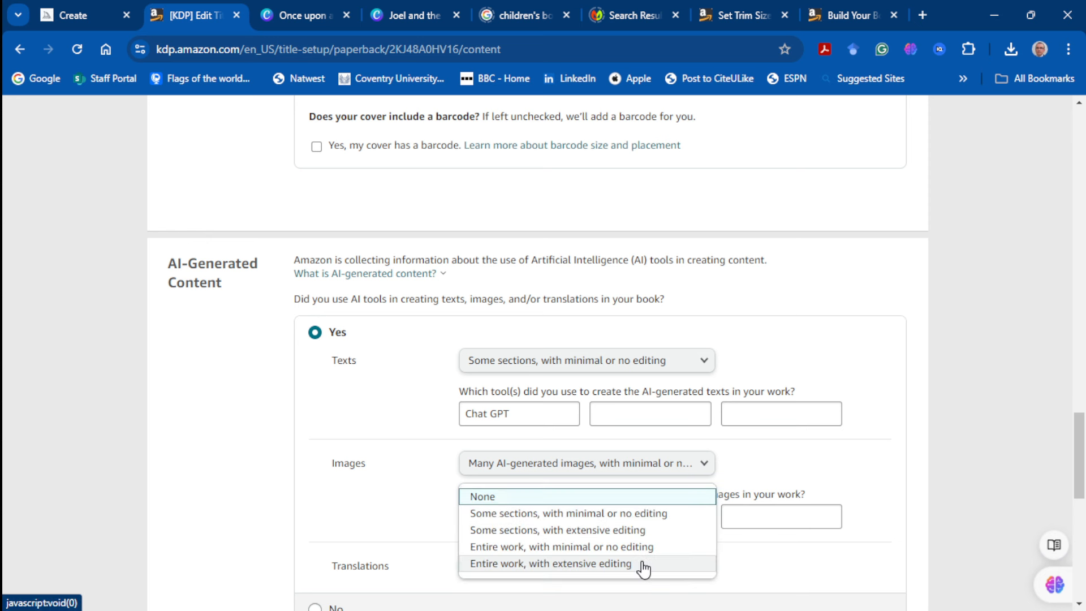
pyautogui.click(562, 497)
pyautogui.scroll(-4, 807, 552)
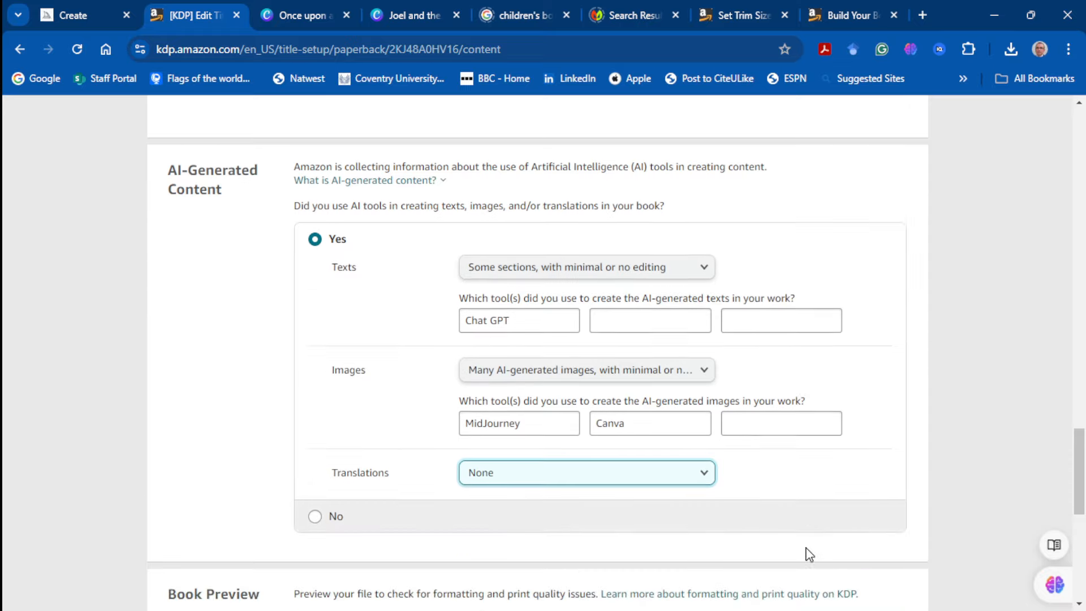
pyautogui.scroll(-3, 500, 416)
pyautogui.click(406, 328)
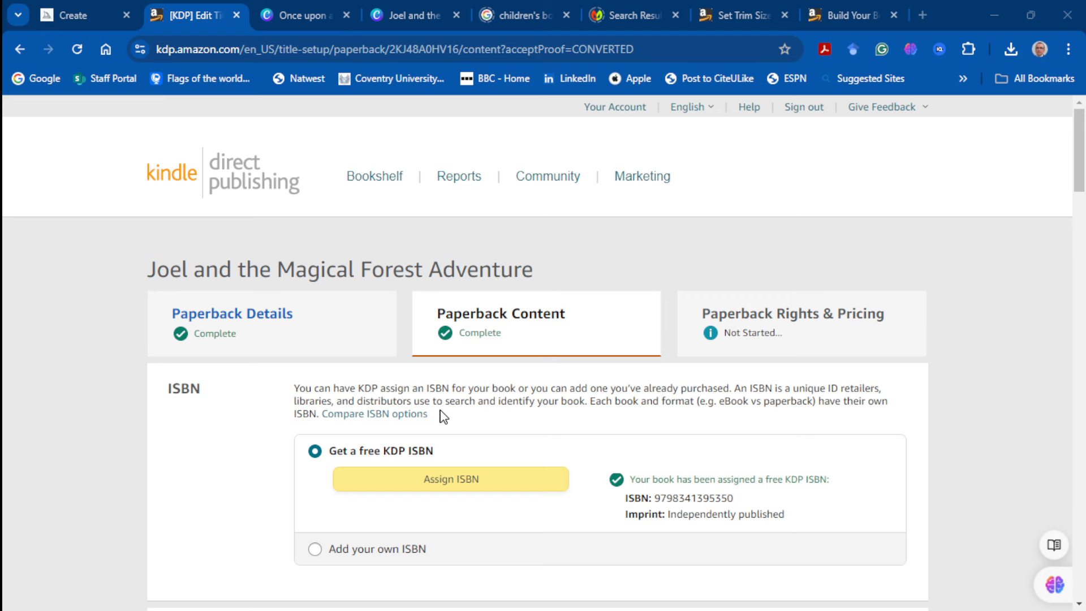
# Reopen the print previewer from the content page and leaf through the book from the cover to pages 14-15
pyautogui.scroll(-5, 455, 387)
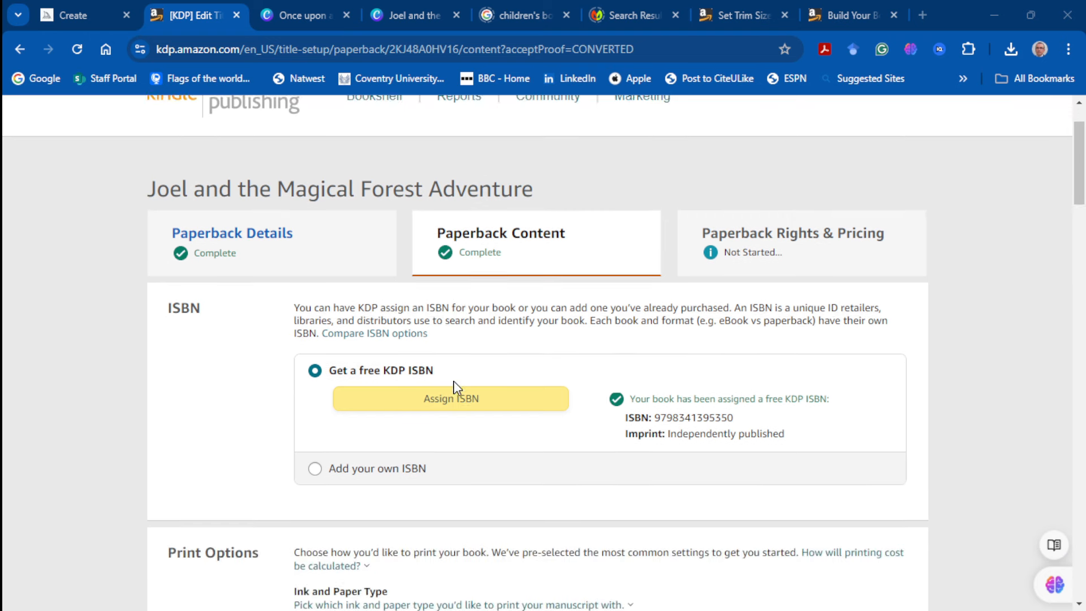
pyautogui.scroll(-3, 458, 387)
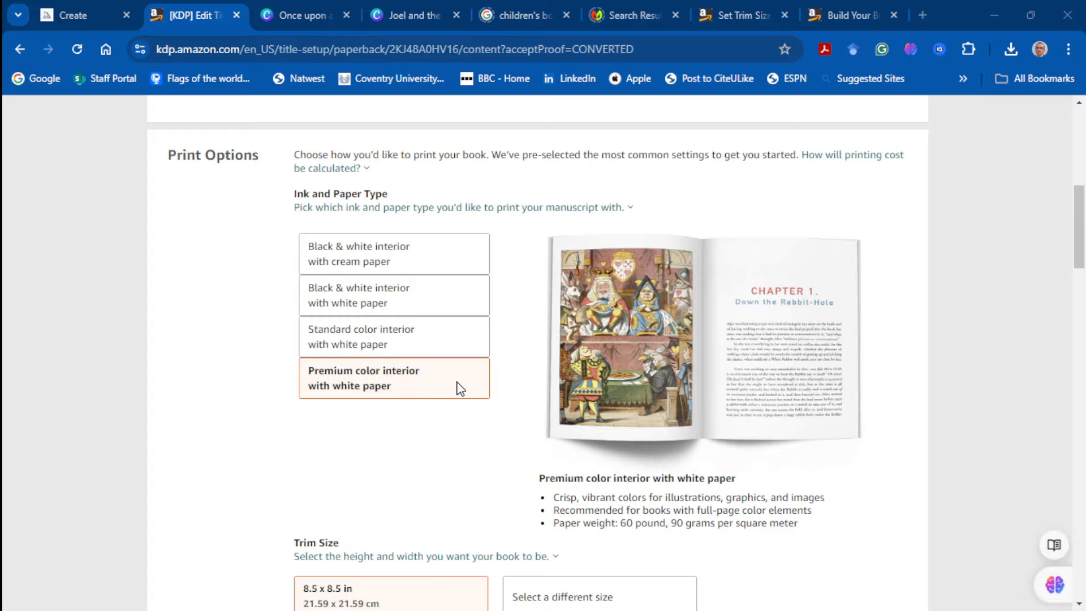
pyautogui.scroll(-3, 456, 388)
pyautogui.scroll(-10, 413, 491)
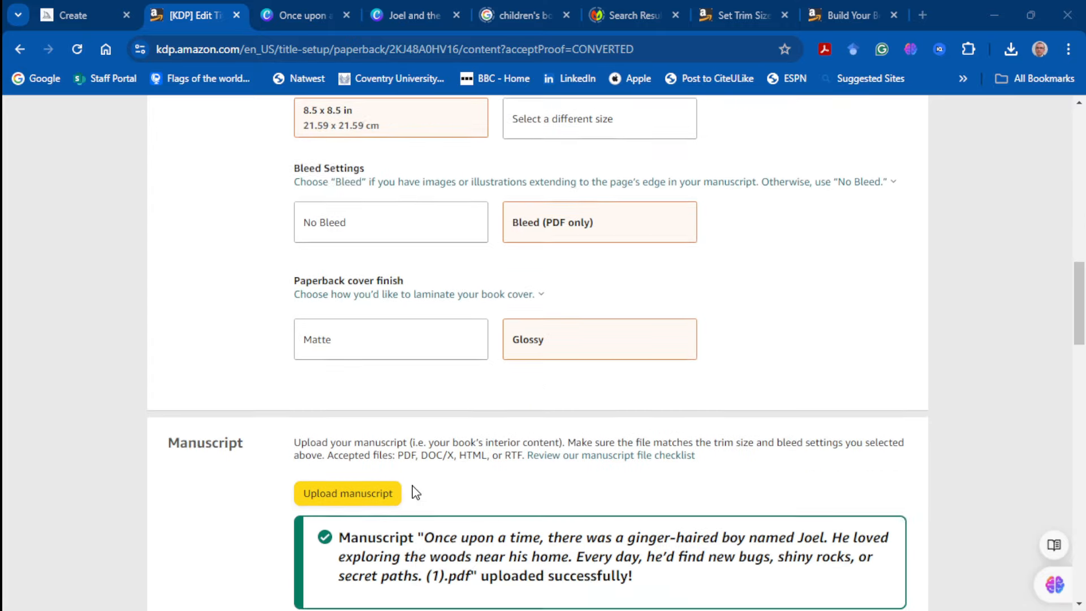
pyautogui.scroll(-8, 475, 254)
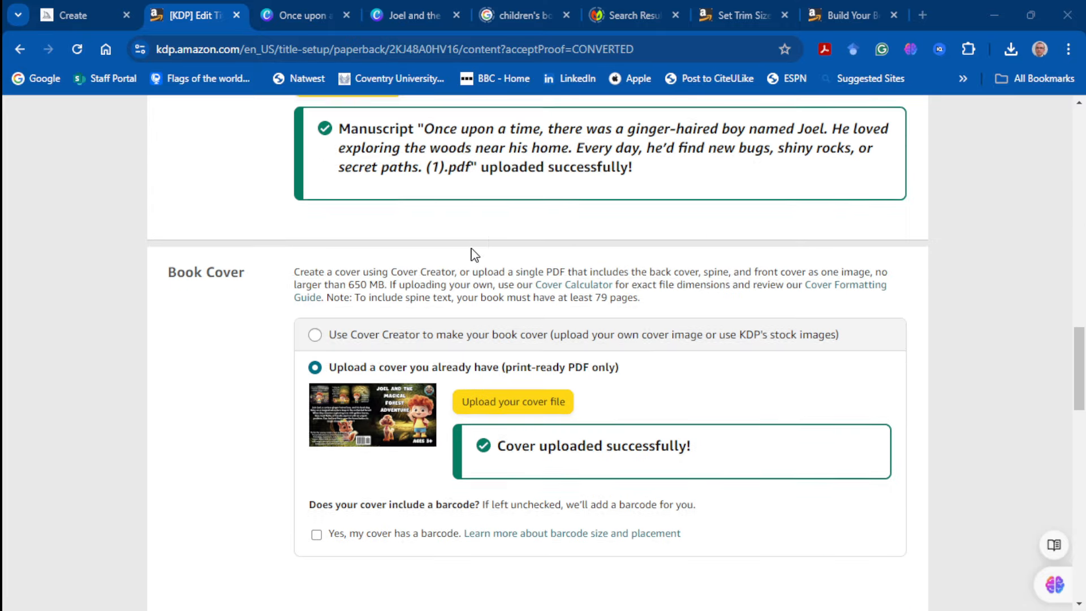
pyautogui.scroll(-5, 423, 313)
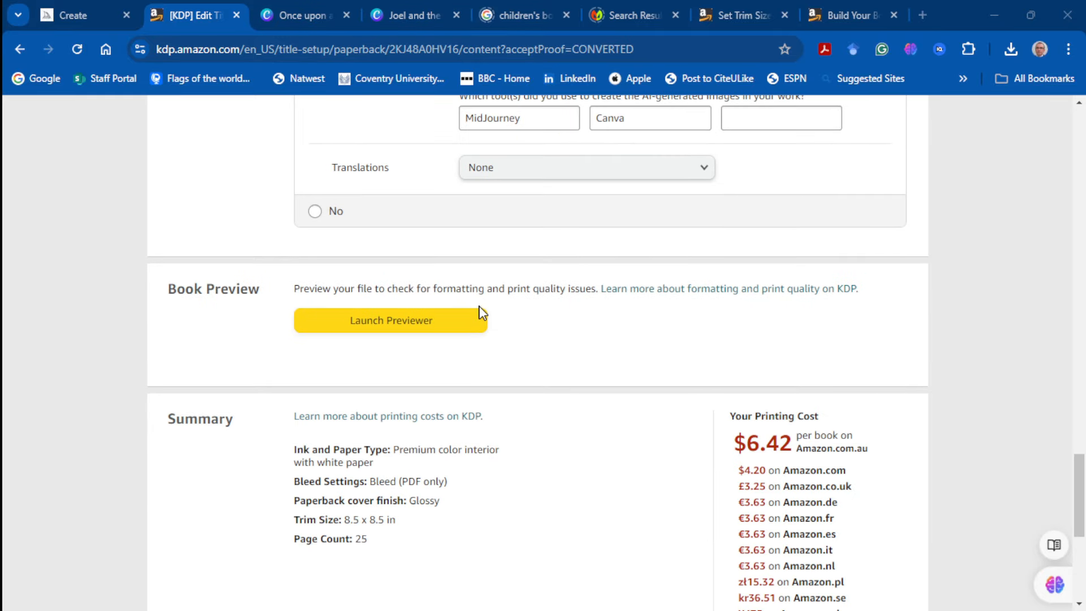
pyautogui.click(433, 324)
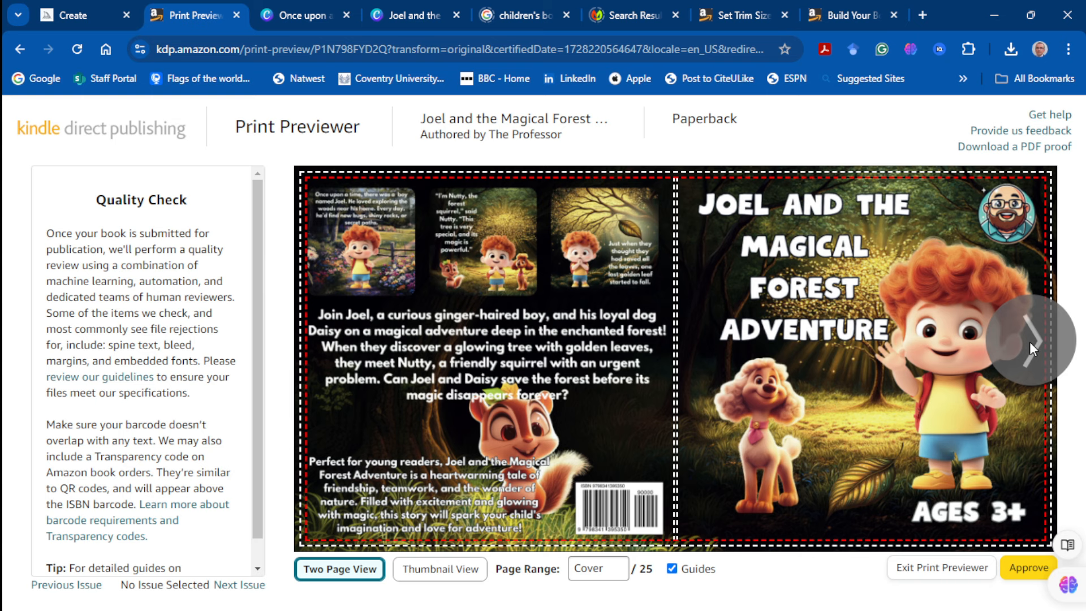
pyautogui.click(1029, 342)
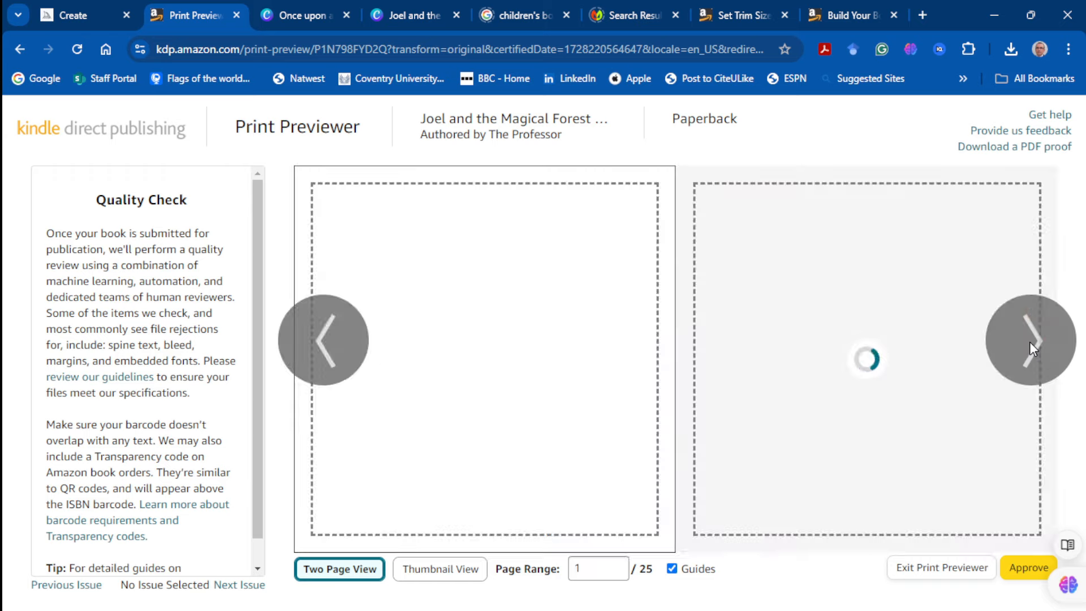
pyautogui.click(1030, 342)
pyautogui.click(1029, 341)
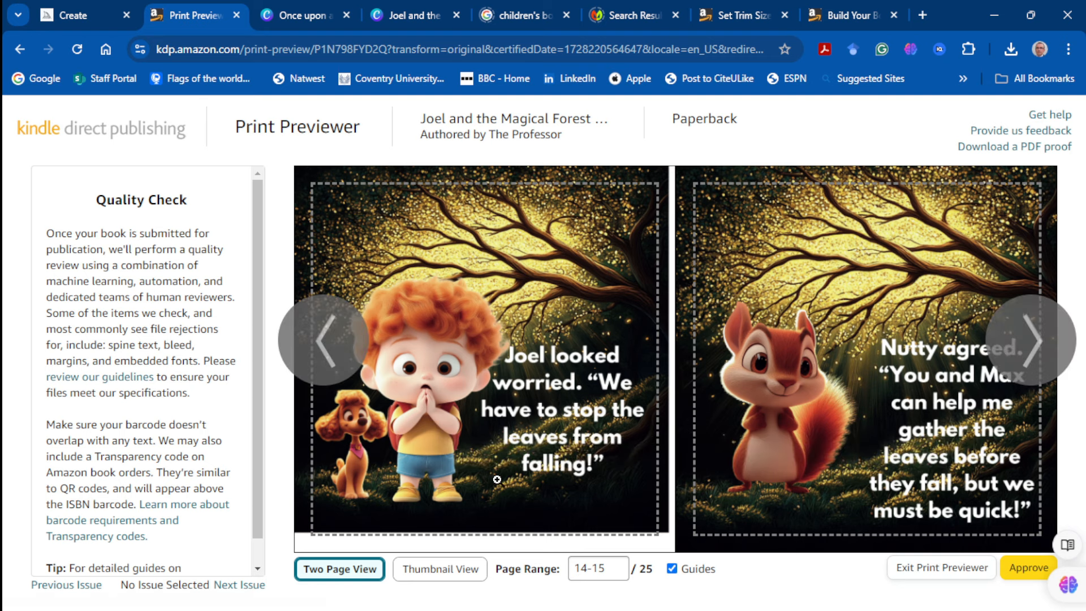
# Zoom in on the lower edge of page 14 to inspect its bleed, zoom back out and exit the print previewer
pyautogui.click(498, 545)
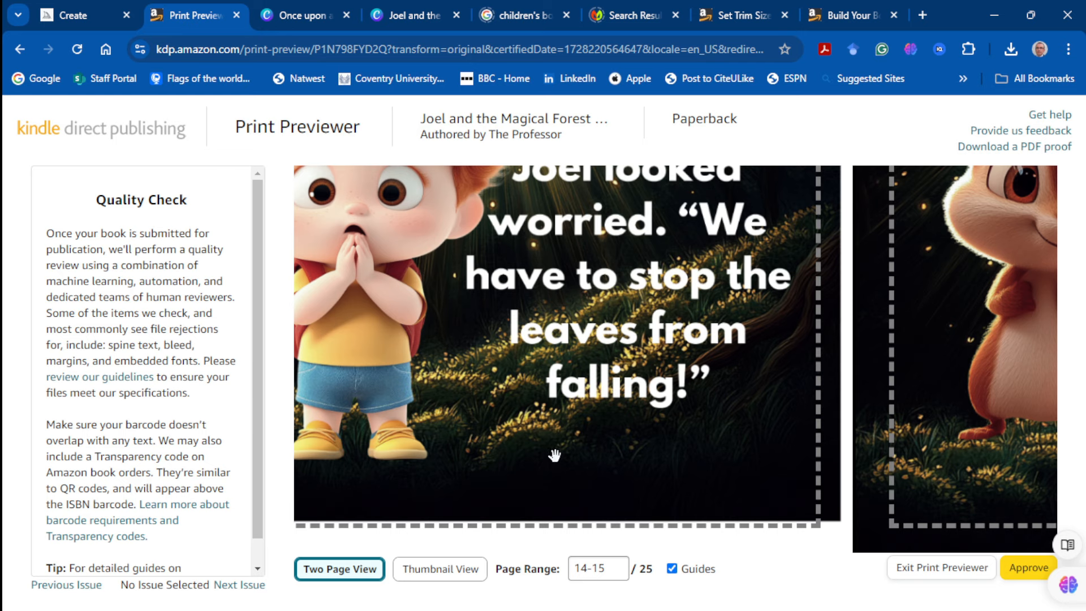
pyautogui.click(695, 501)
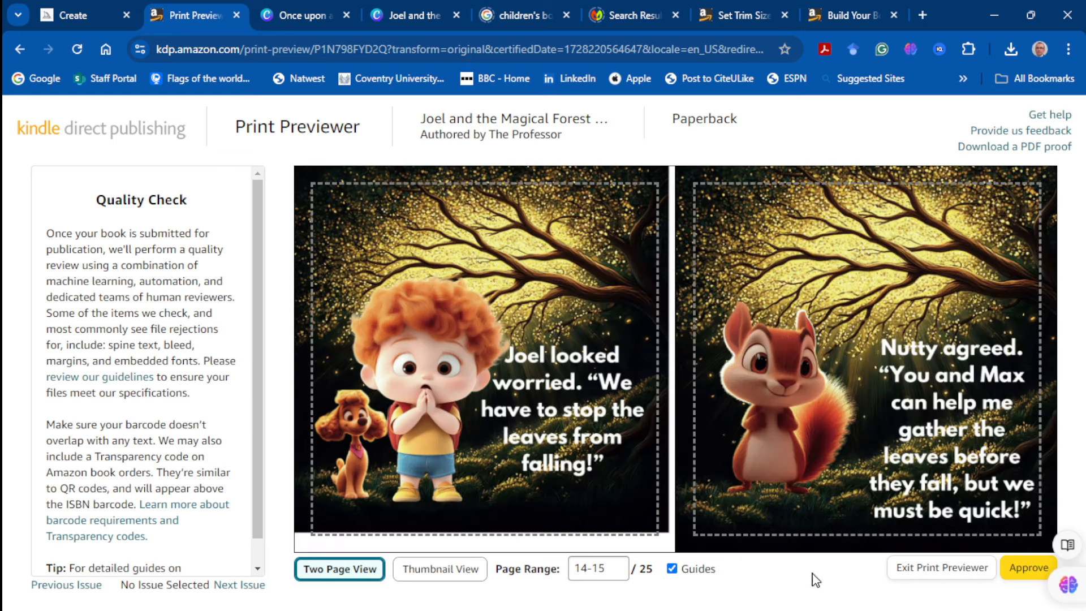
pyautogui.click(906, 570)
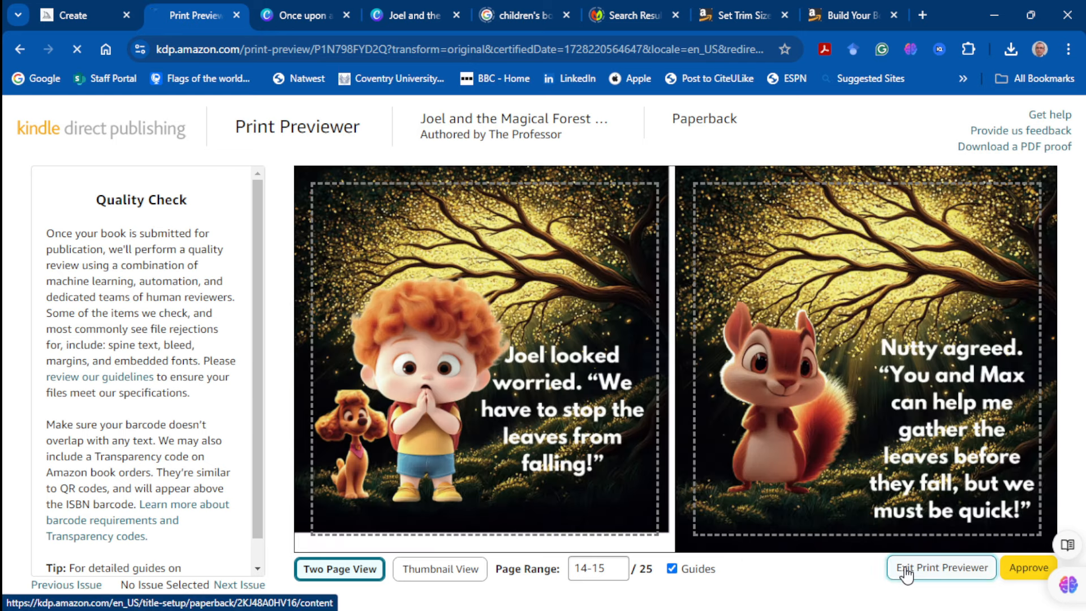
# Review the Paperback Content page, checking the ISBN, print options, manuscript, book cover and AI-generated content sections
pyautogui.scroll(-10, 483, 393)
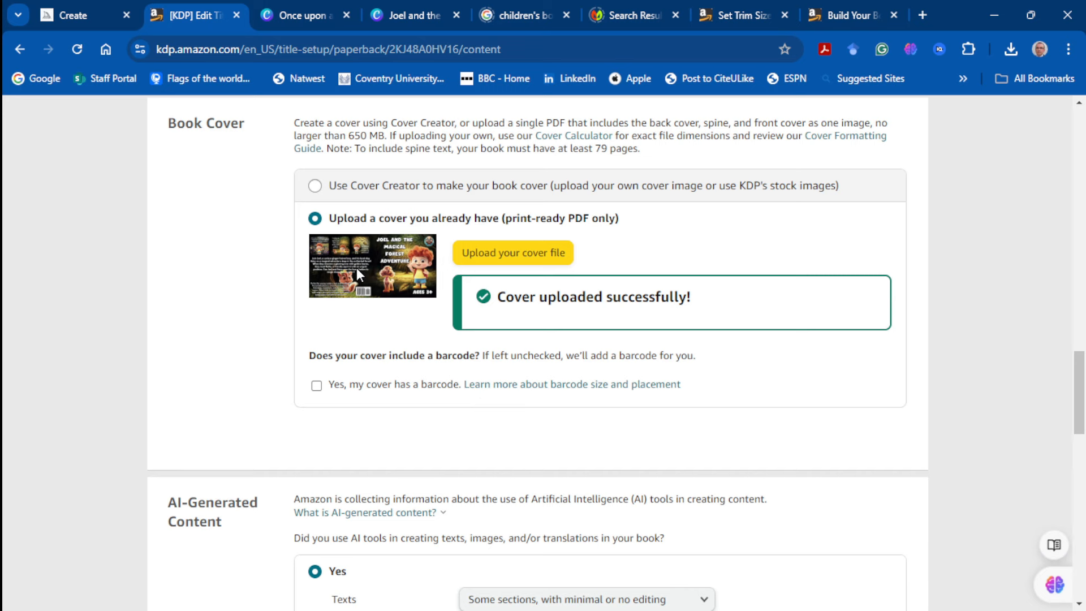
pyautogui.scroll(-1, 359, 272)
pyautogui.scroll(7, 359, 274)
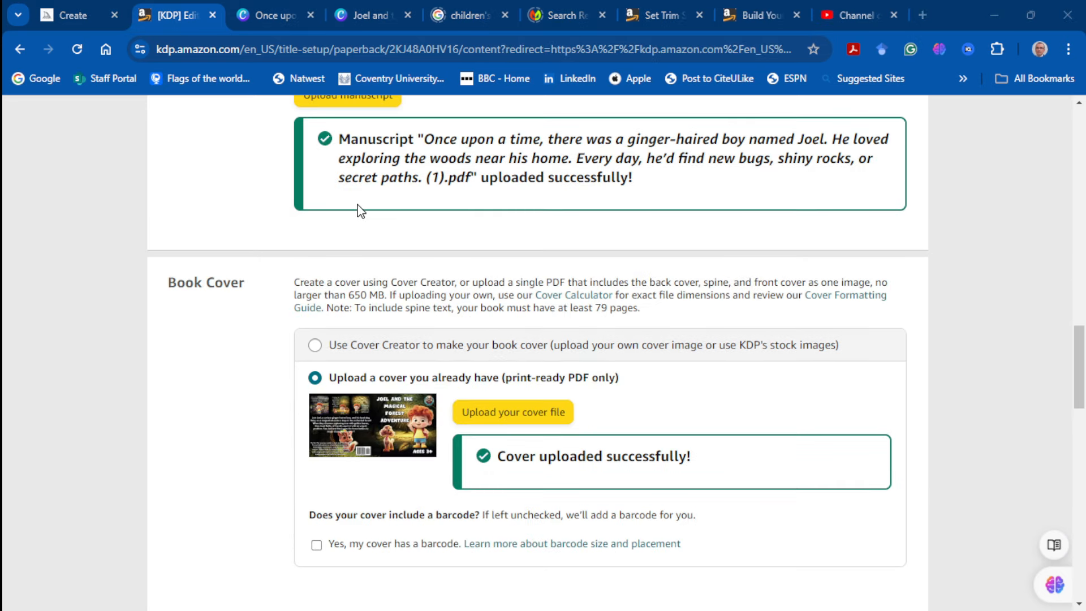
pyautogui.scroll(15, 359, 211)
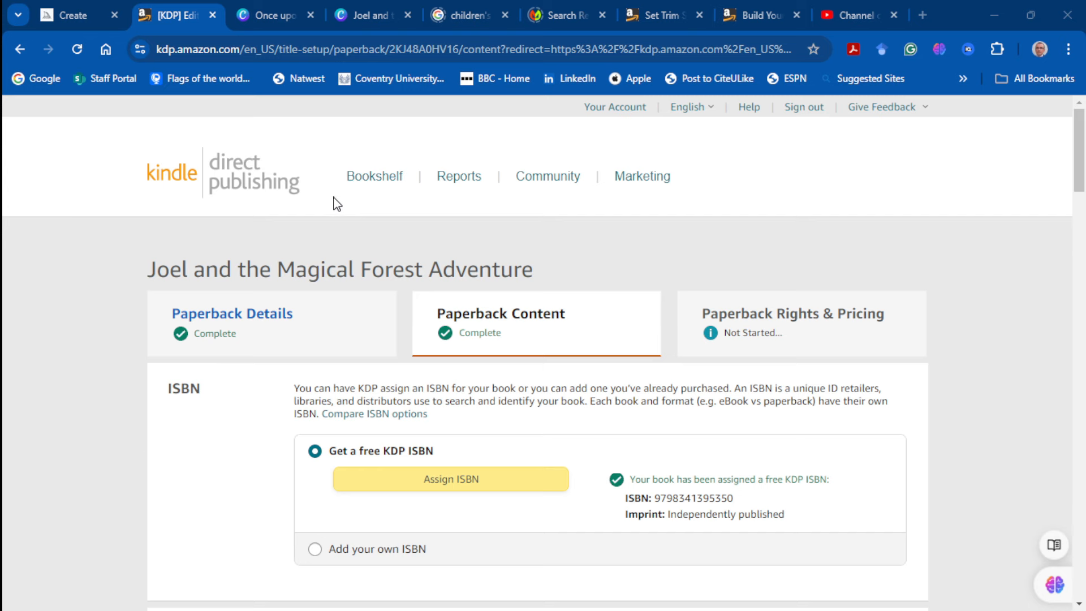
pyautogui.scroll(-5, 337, 203)
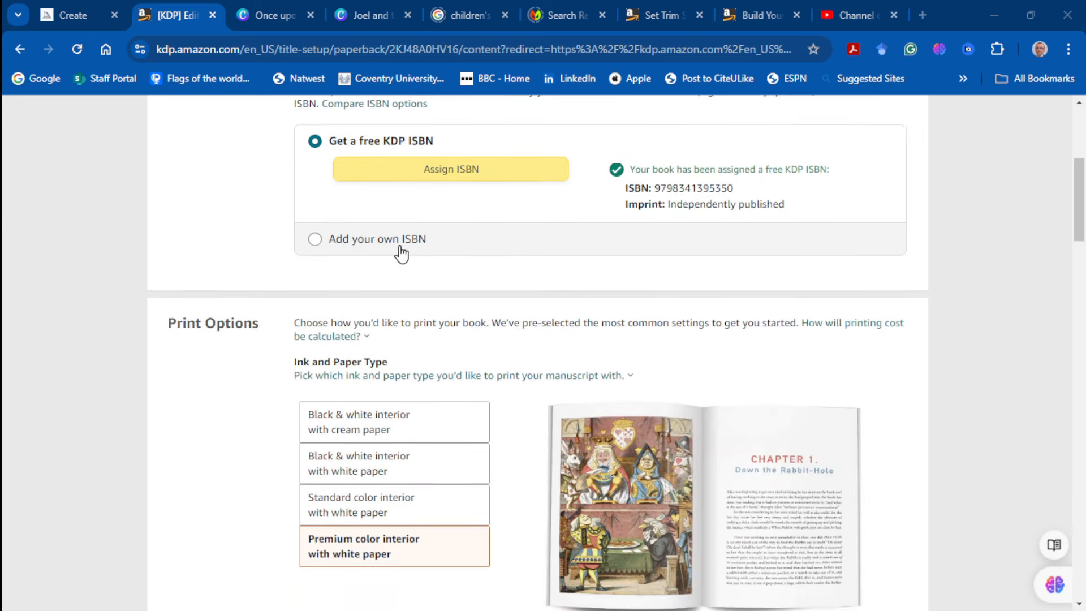
pyautogui.scroll(-4, 401, 253)
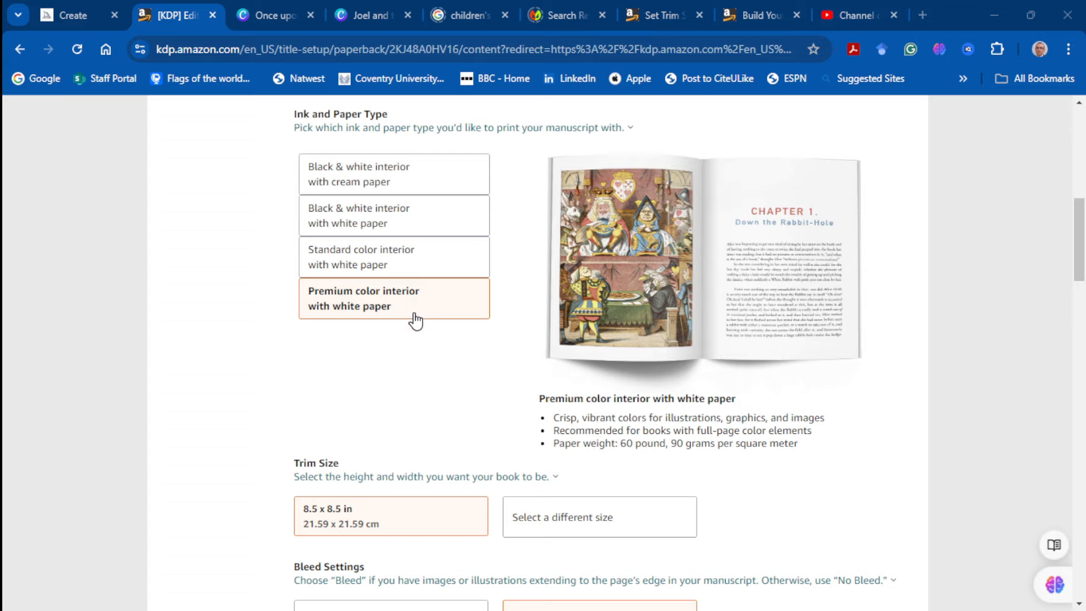
pyautogui.scroll(-4, 404, 320)
pyautogui.moveTo(594, 342)
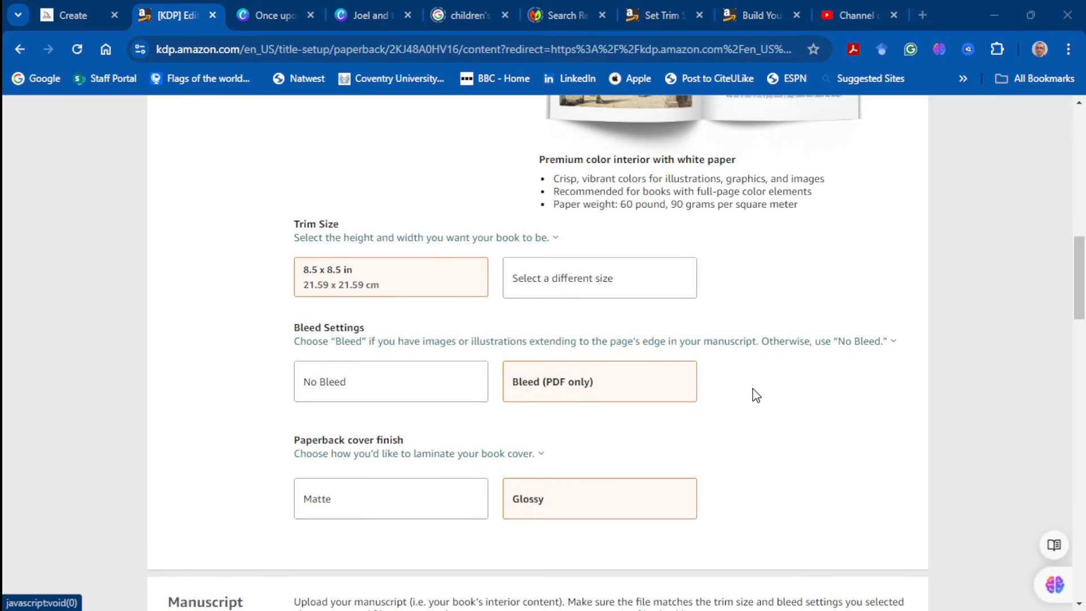
pyautogui.scroll(-3, 758, 395)
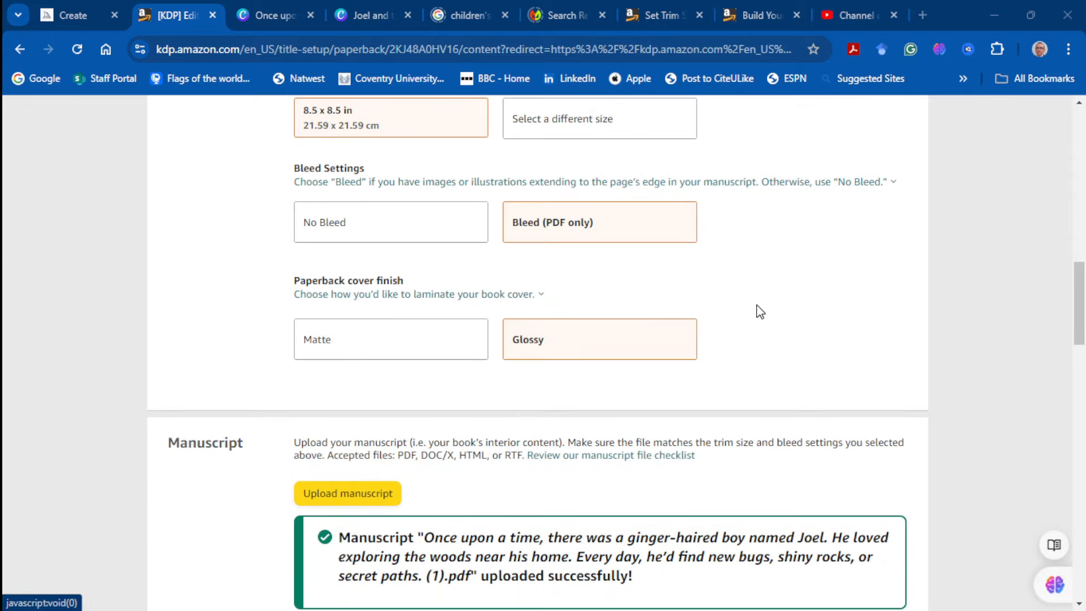
pyautogui.scroll(-5, 755, 308)
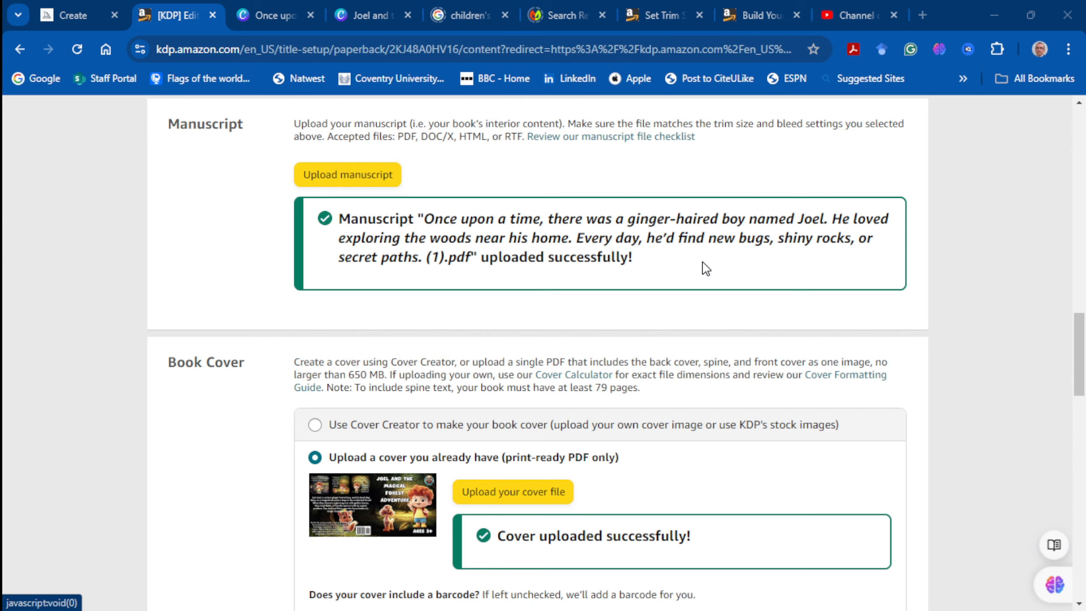
pyautogui.scroll(-3, 705, 268)
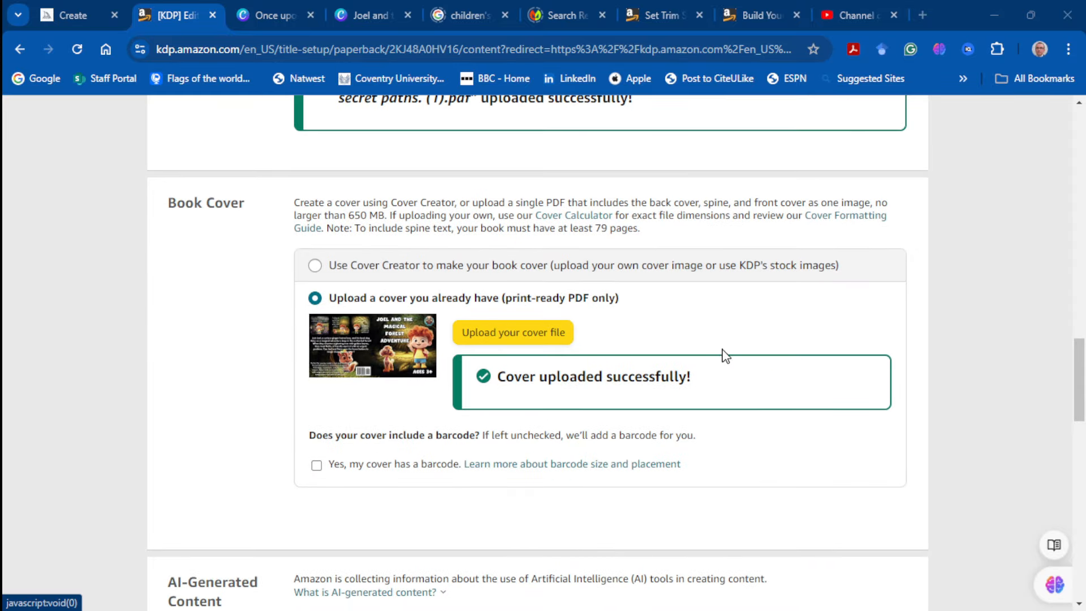
pyautogui.scroll(-5, 724, 349)
pyautogui.scroll(-3, 727, 350)
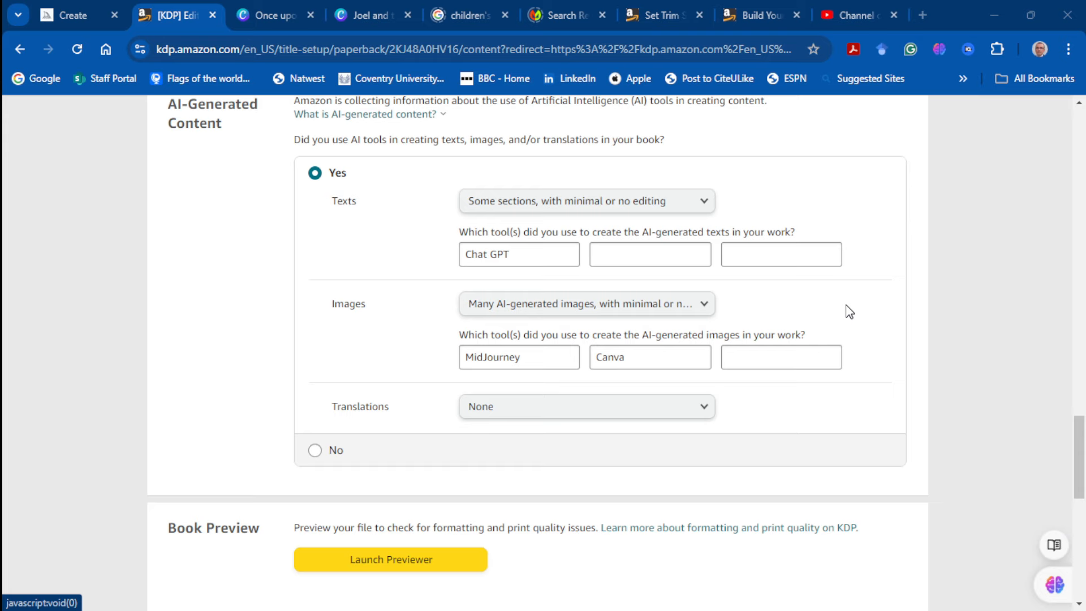
# Save the paperback content and continue to the book's Rights & Pricing page
pyautogui.scroll(-5, 848, 311)
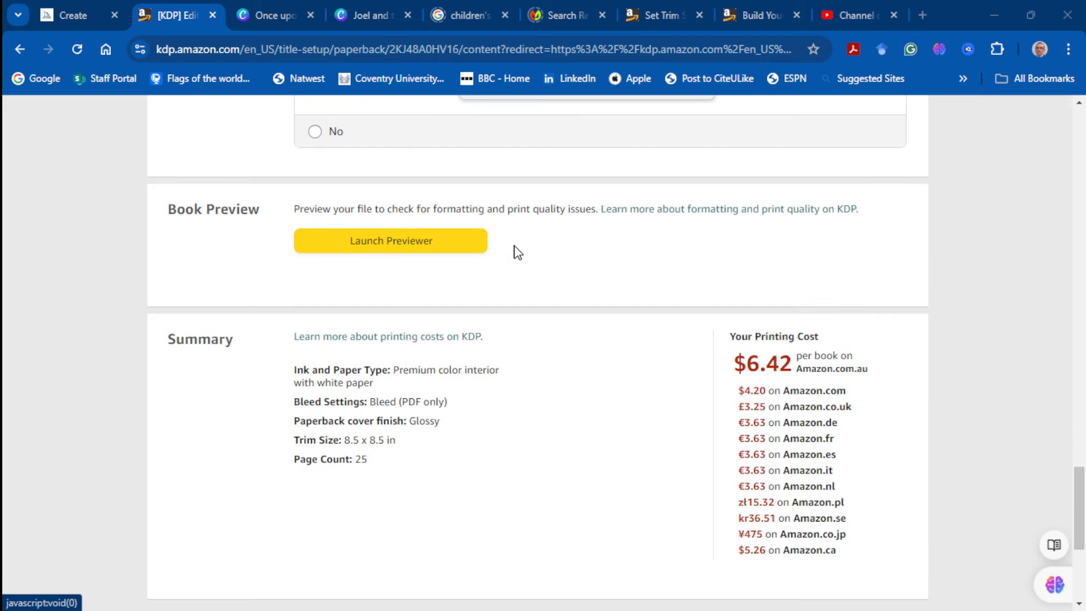
pyautogui.scroll(-3, 652, 267)
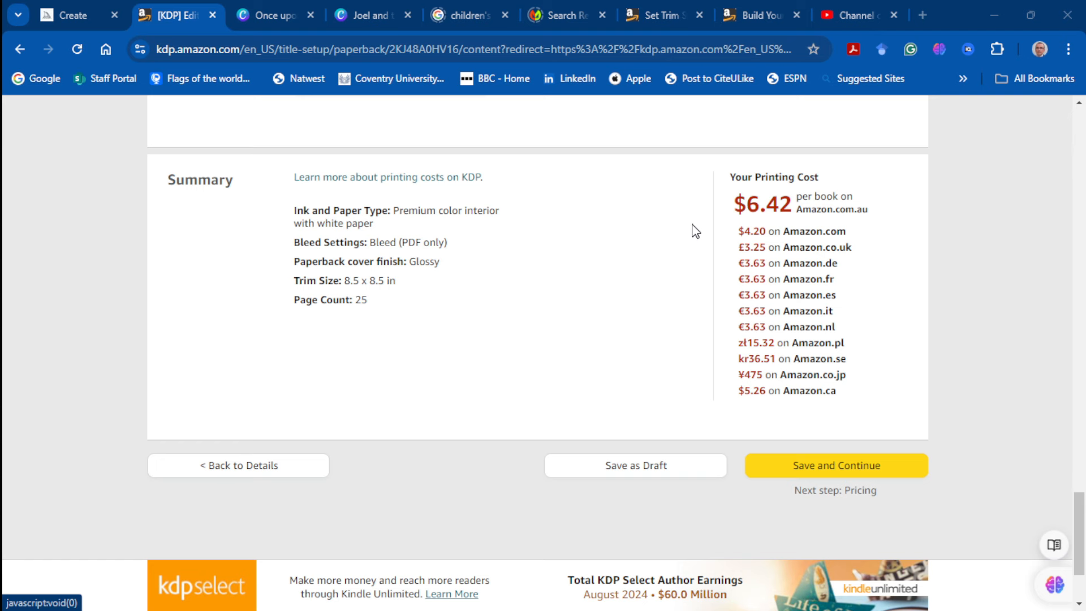
pyautogui.click(817, 465)
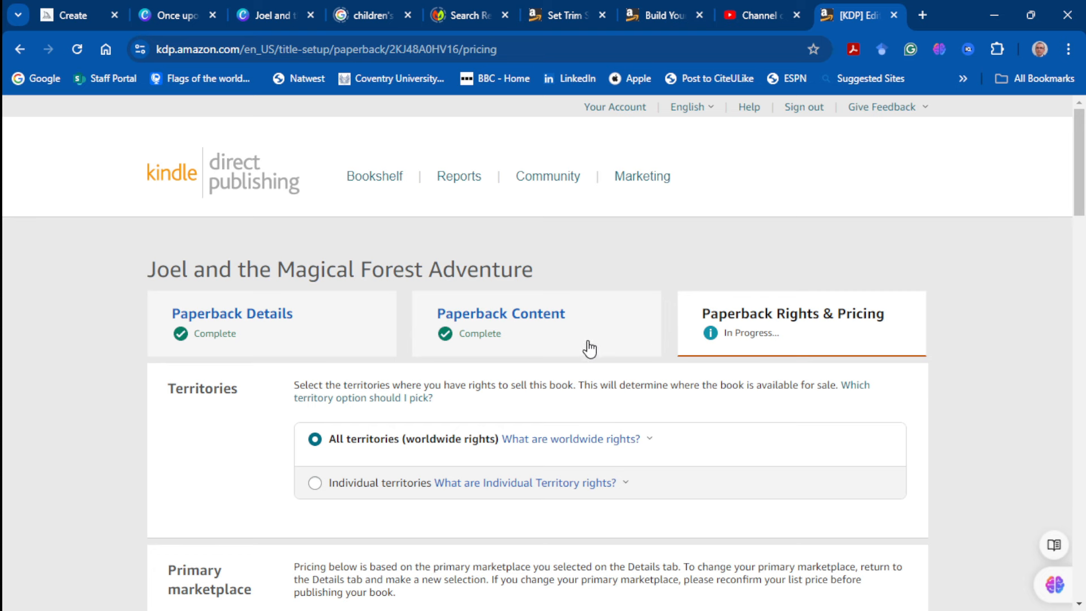
# Review the worldwide territory rights, the primary marketplace and the list price limits on the pricing page
pyautogui.scroll(-3, 474, 372)
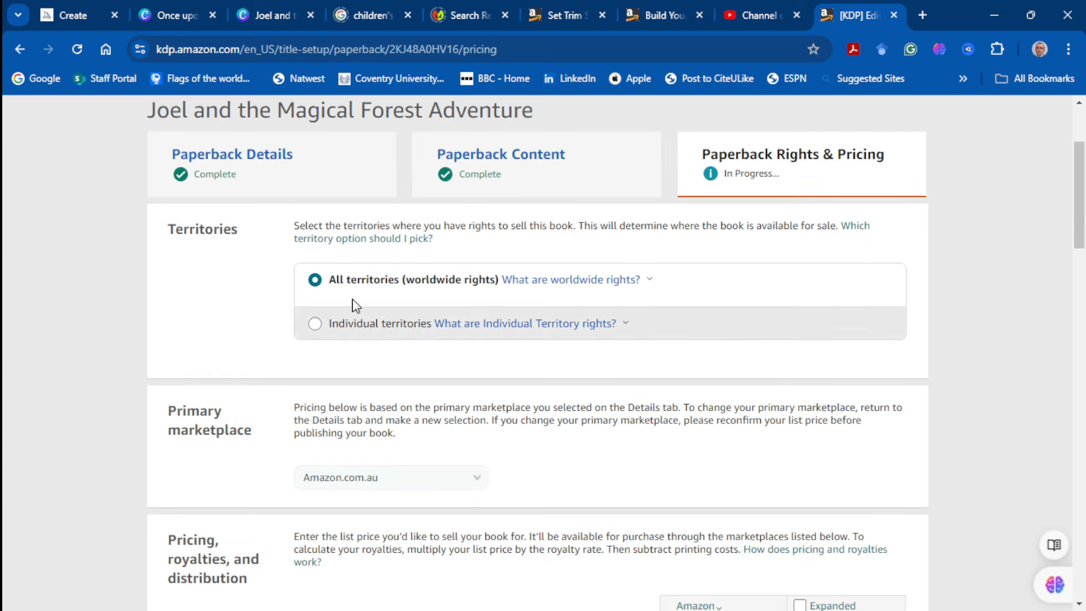
pyautogui.moveTo(565, 288)
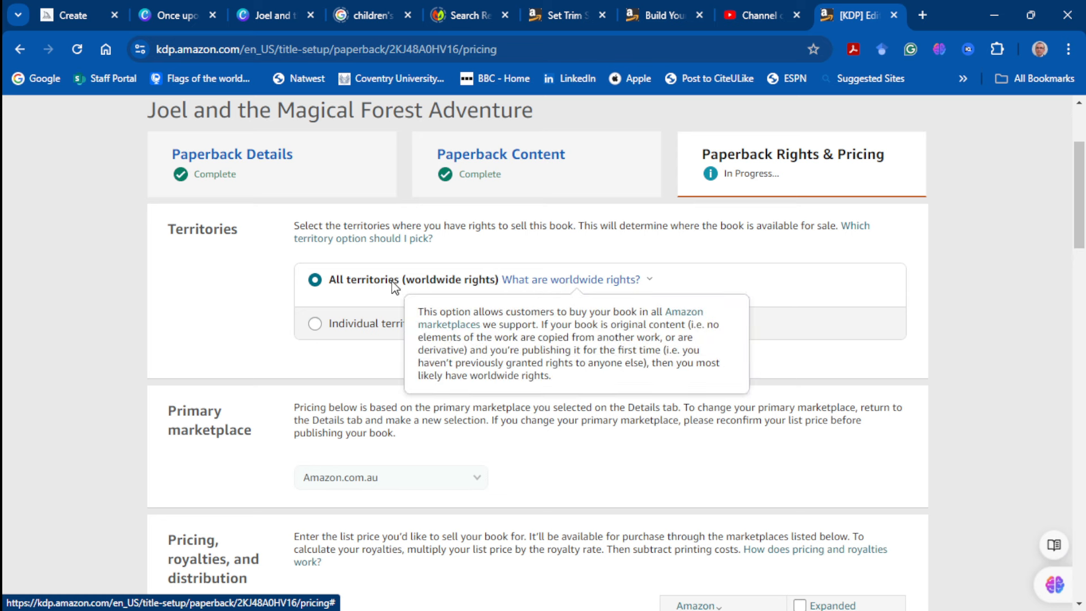
pyautogui.scroll(-1, 357, 371)
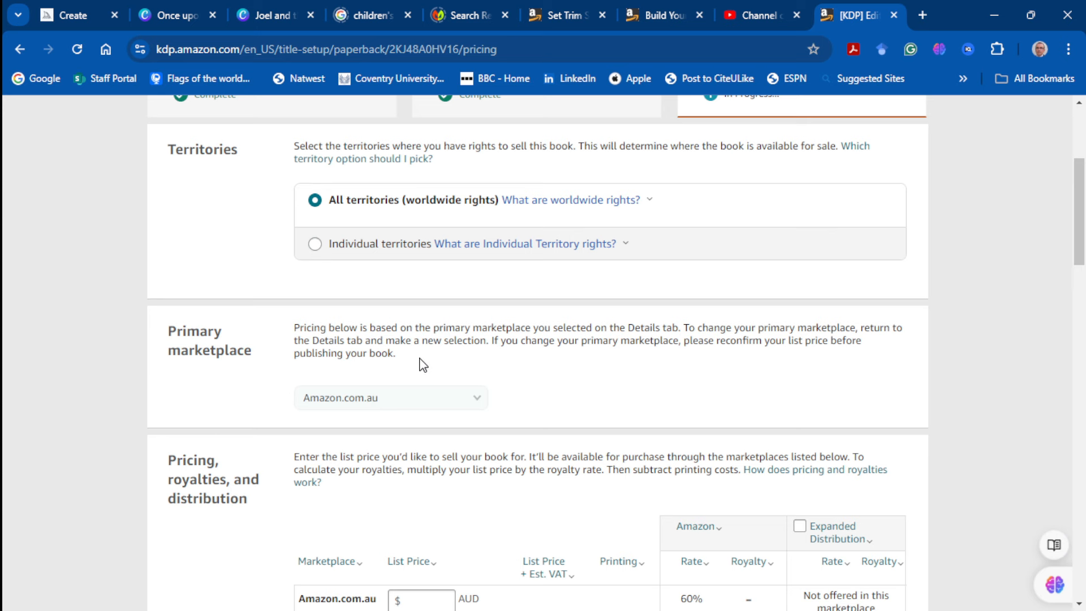
pyautogui.scroll(-4, 425, 362)
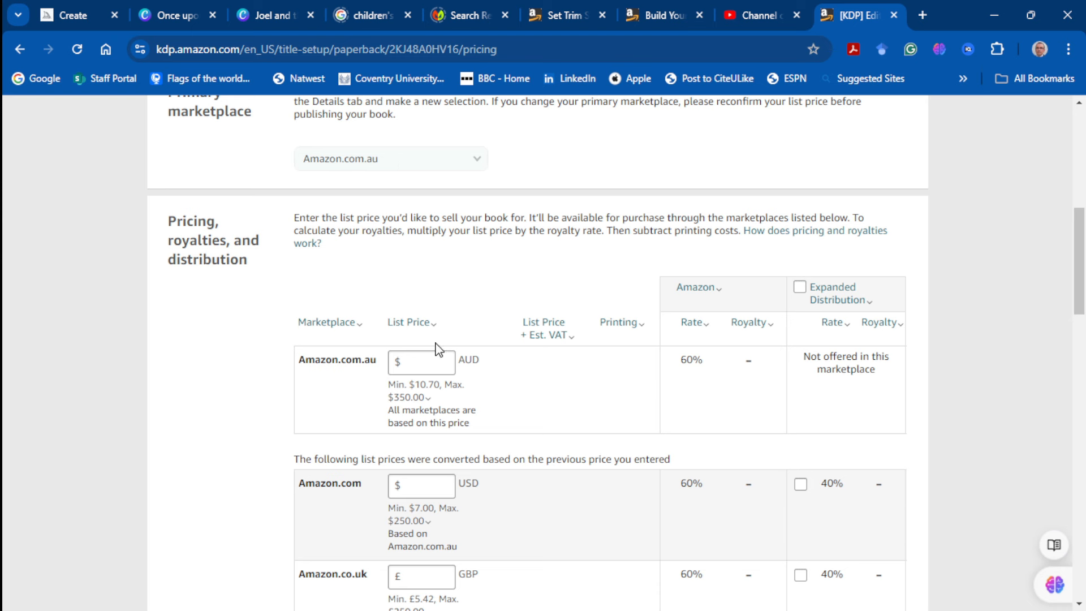
pyautogui.click(414, 360)
pyautogui.moveTo(444, 390)
pyautogui.moveTo(643, 332)
# In a new browser tab, search Google for Amazon UK and open the Amazon.co.uk store
pyautogui.click(920, 14)
pyautogui.write('amazon ldp')
pyautogui.press('Return')
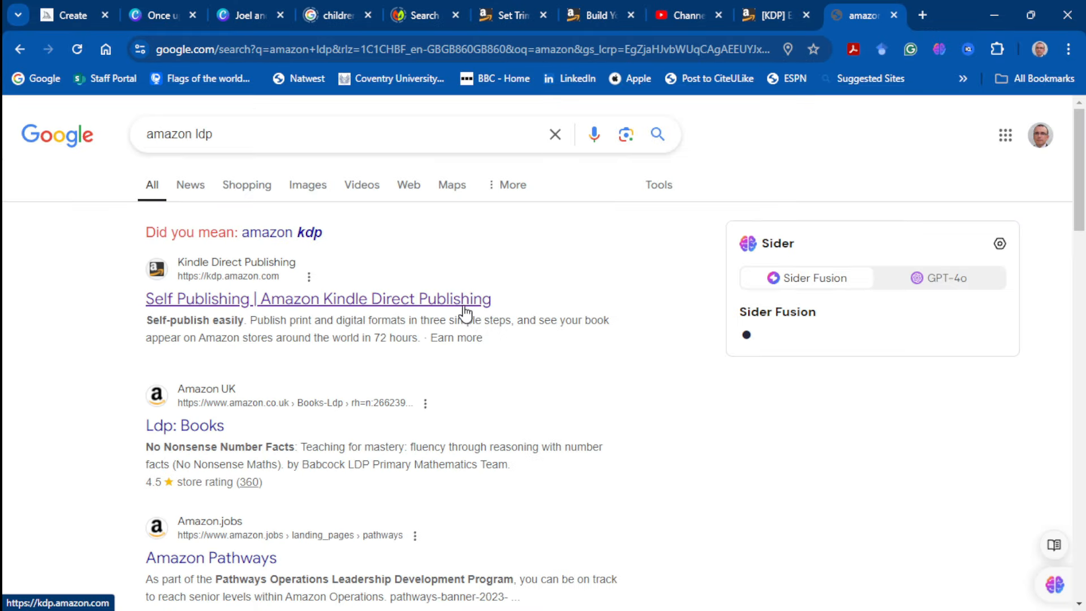
pyautogui.click(239, 135)
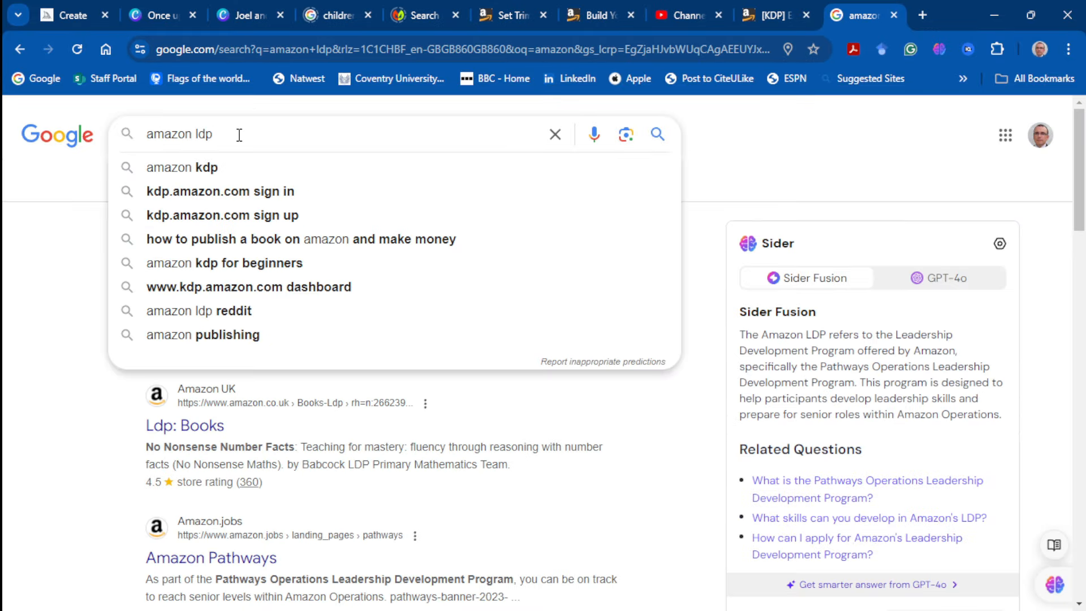
pyautogui.press('BackSpace')
pyautogui.press('BackSpace')
pyautogui.press('BackSpace')
pyautogui.press('BackSpace')
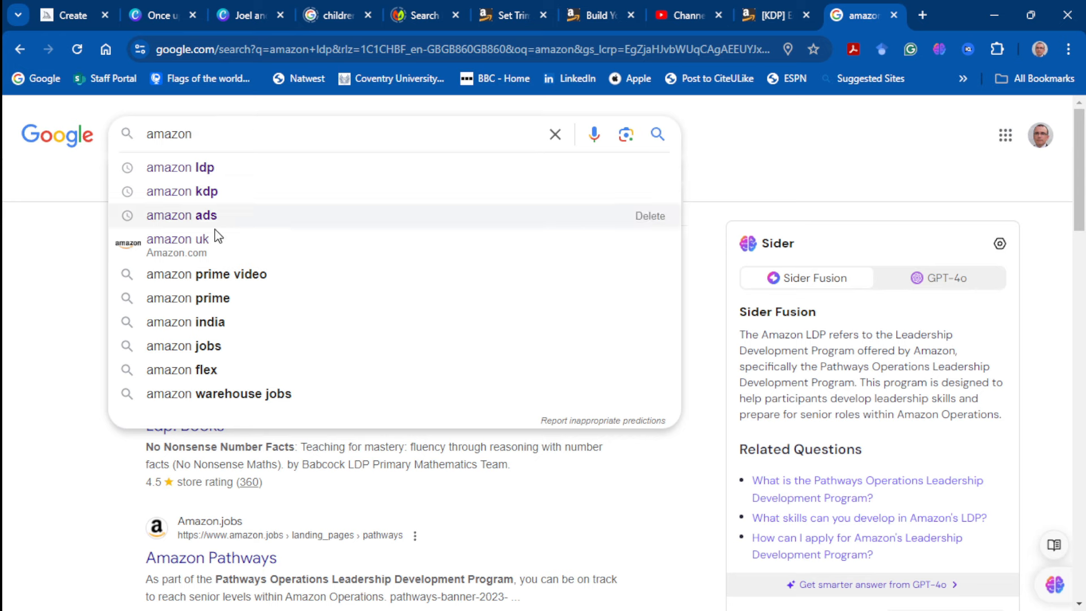
pyautogui.click(192, 254)
pyautogui.click(244, 287)
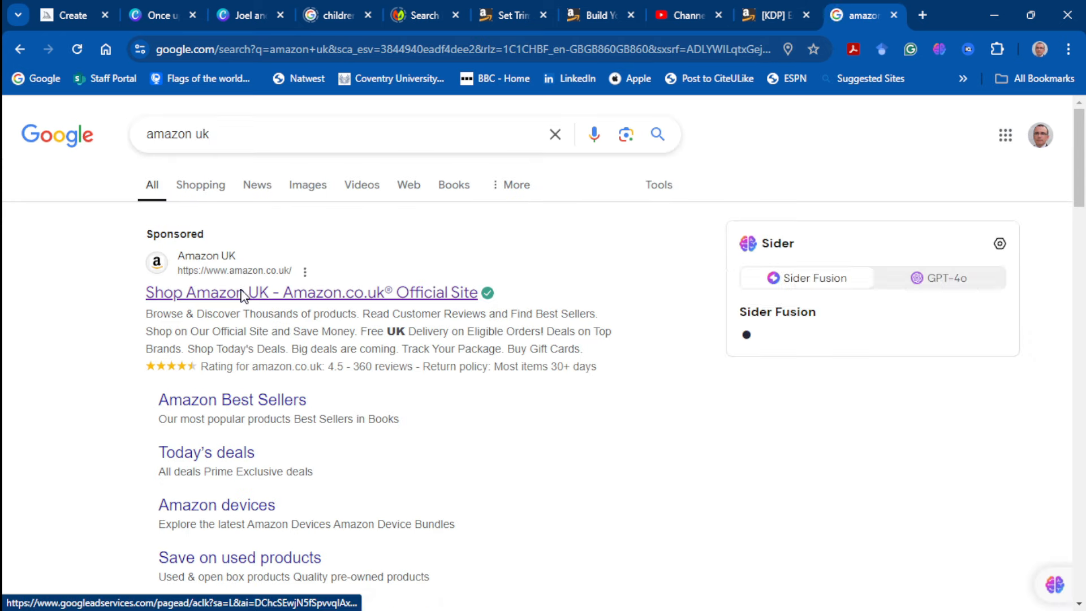
# Search Amazon.co.uk for "childrens books age 3-4 years" and compare the prices of similar paperbacks in the results
pyautogui.click(400, 149)
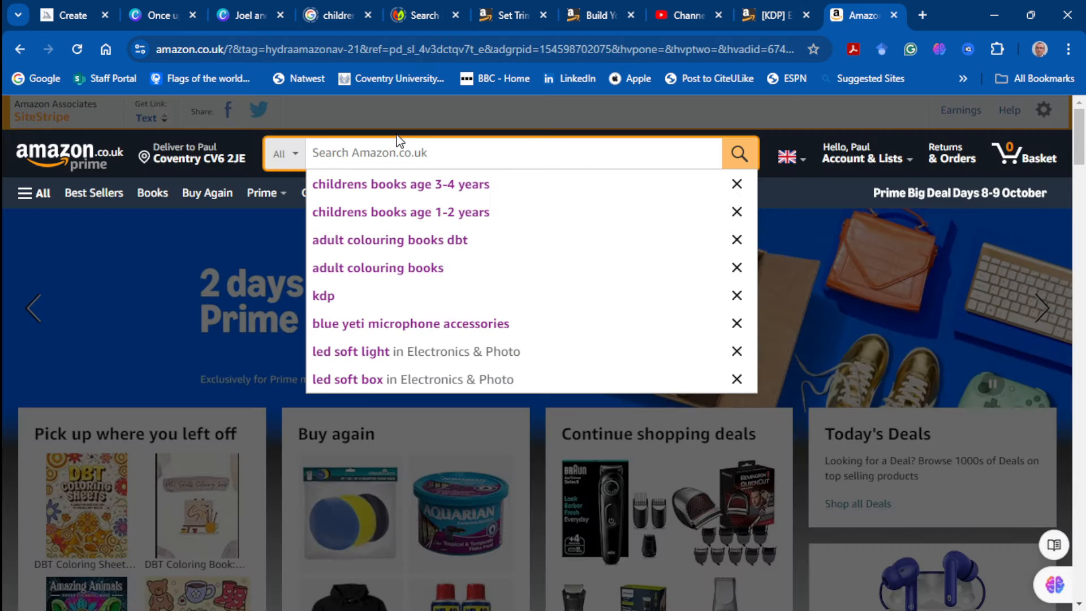
pyautogui.click(400, 188)
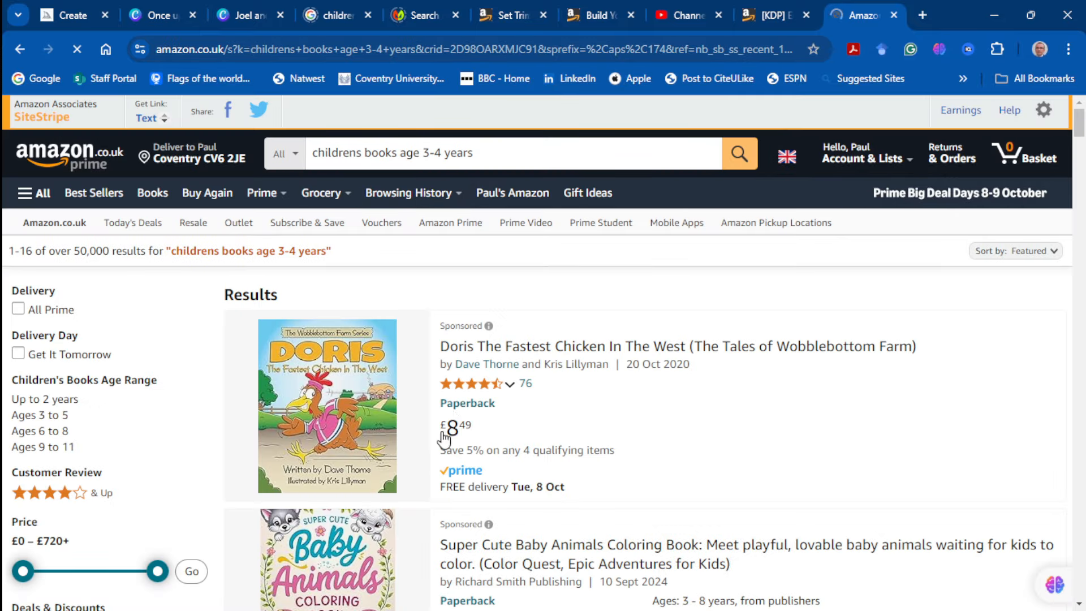
pyautogui.scroll(-4, 509, 402)
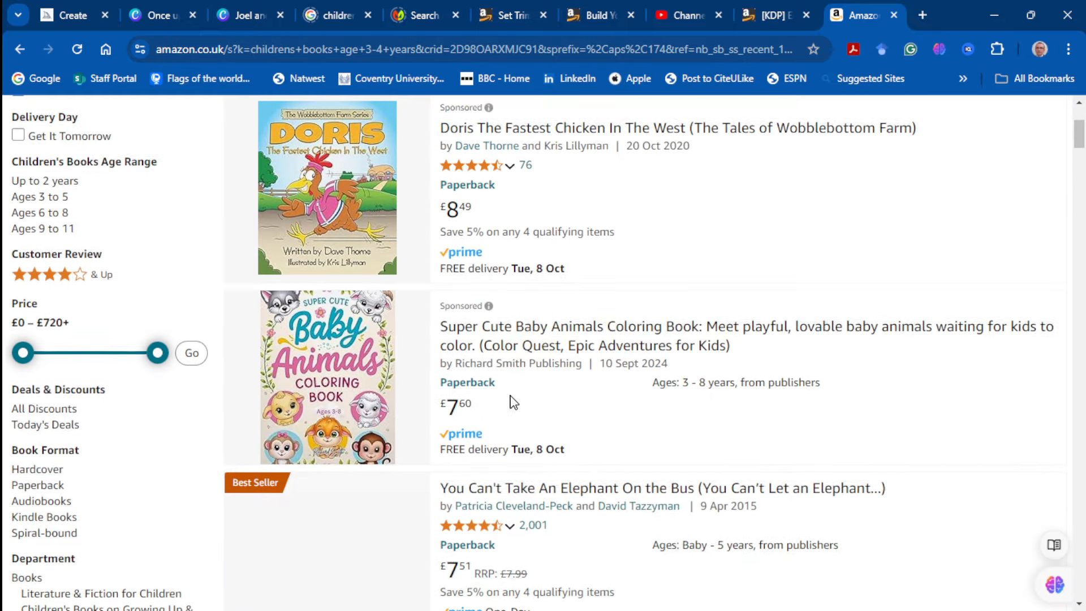
pyautogui.scroll(-3, 490, 397)
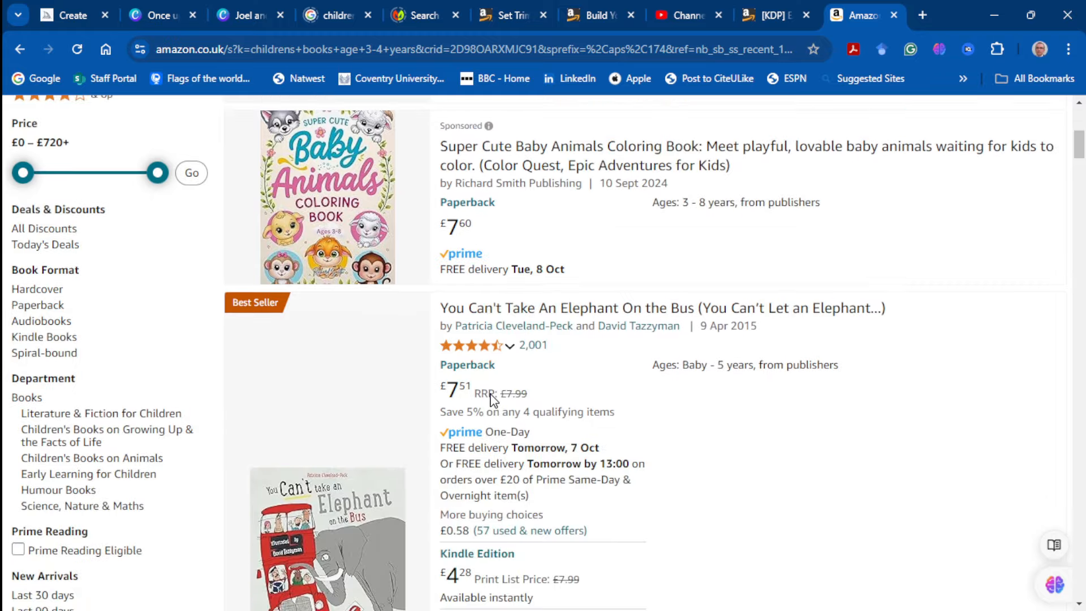
pyautogui.scroll(-3, 509, 364)
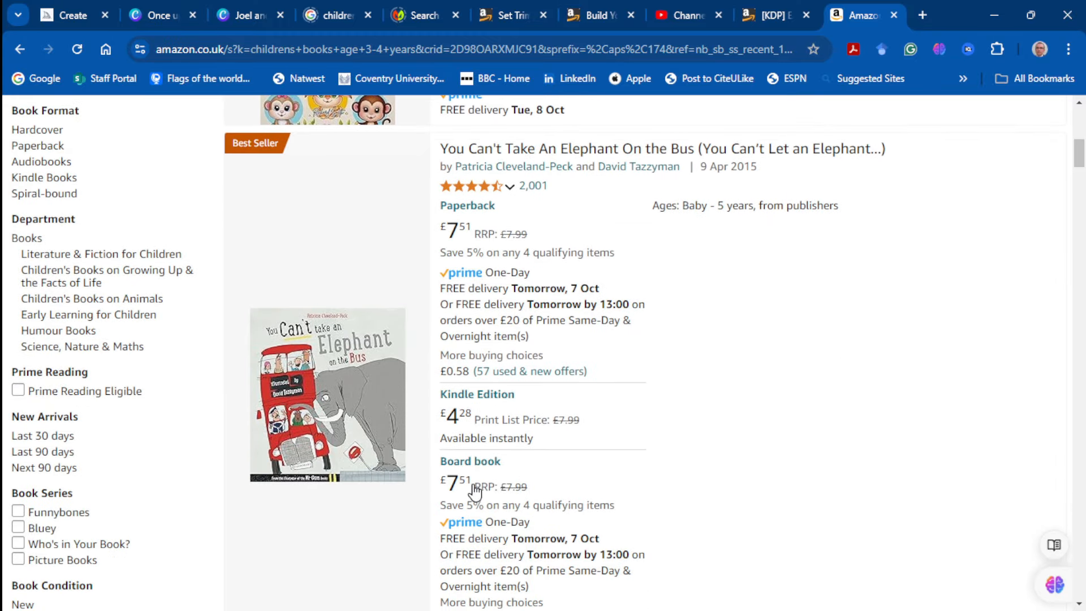
pyautogui.scroll(-1, 513, 460)
pyautogui.scroll(-5, 518, 455)
pyautogui.scroll(-7, 521, 446)
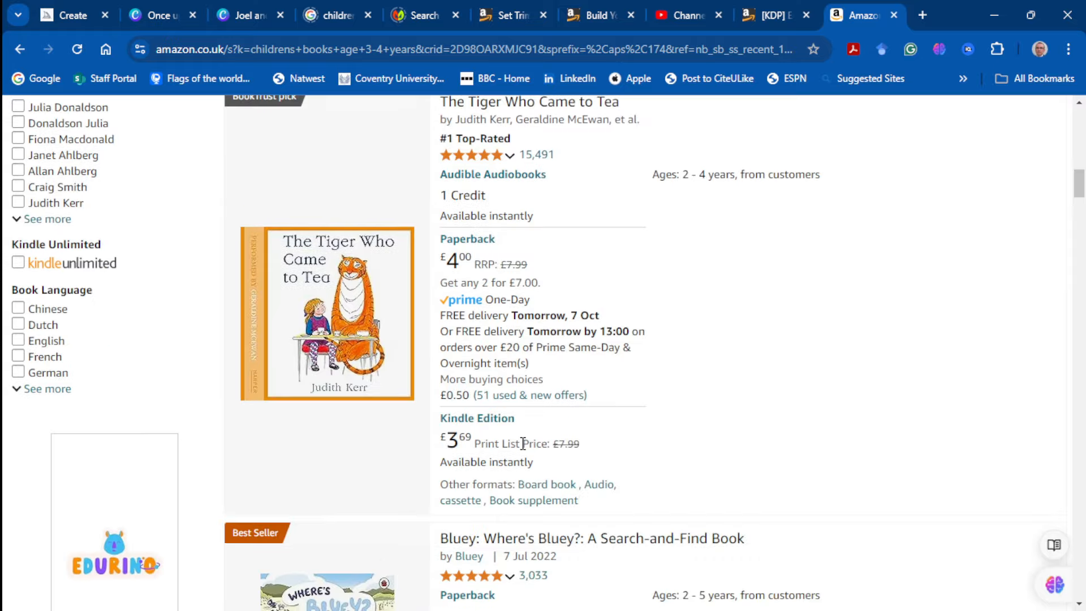
pyautogui.scroll(-6, 523, 451)
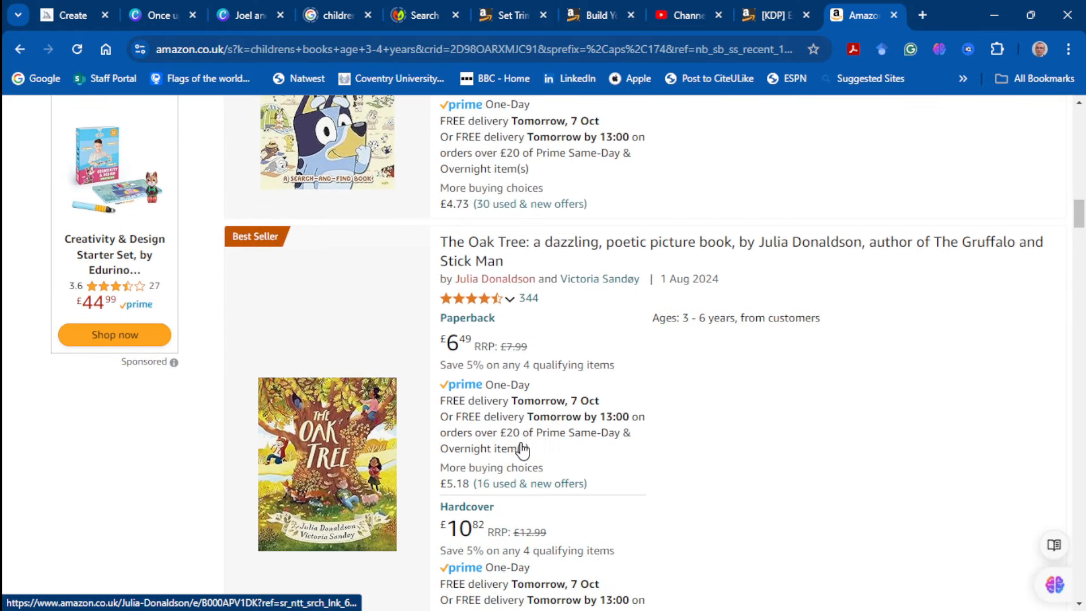
pyautogui.scroll(-3, 481, 348)
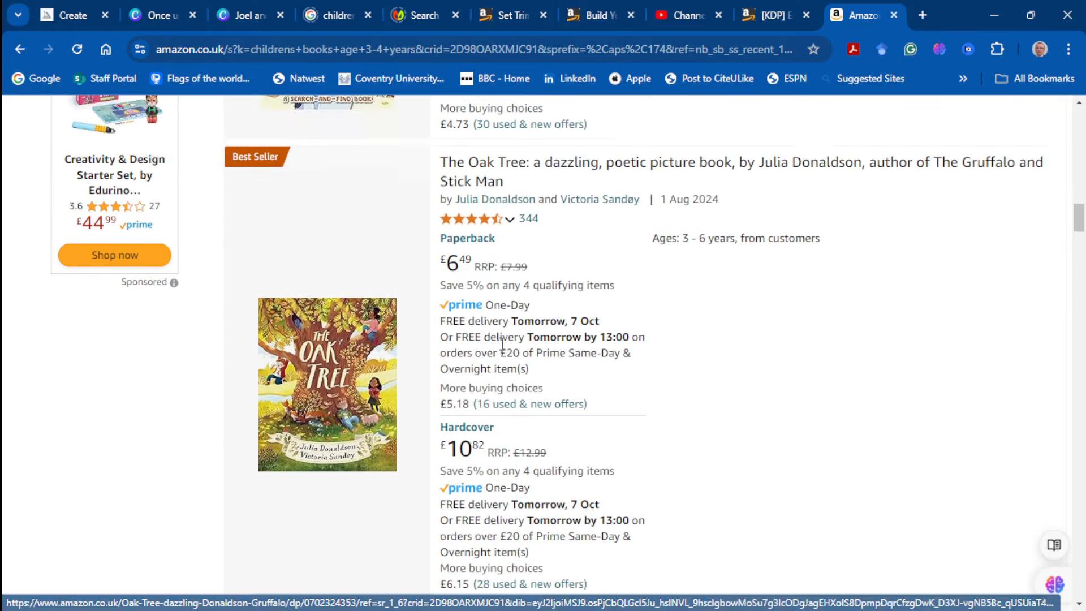
pyautogui.scroll(-4, 498, 385)
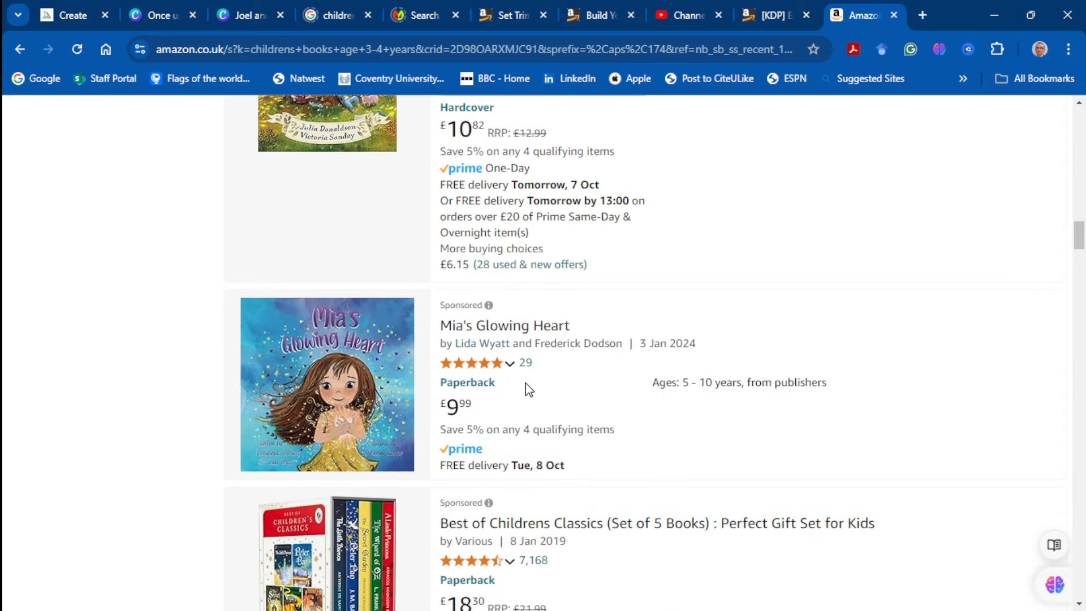
pyautogui.scroll(-3, 526, 388)
pyautogui.scroll(-6, 503, 375)
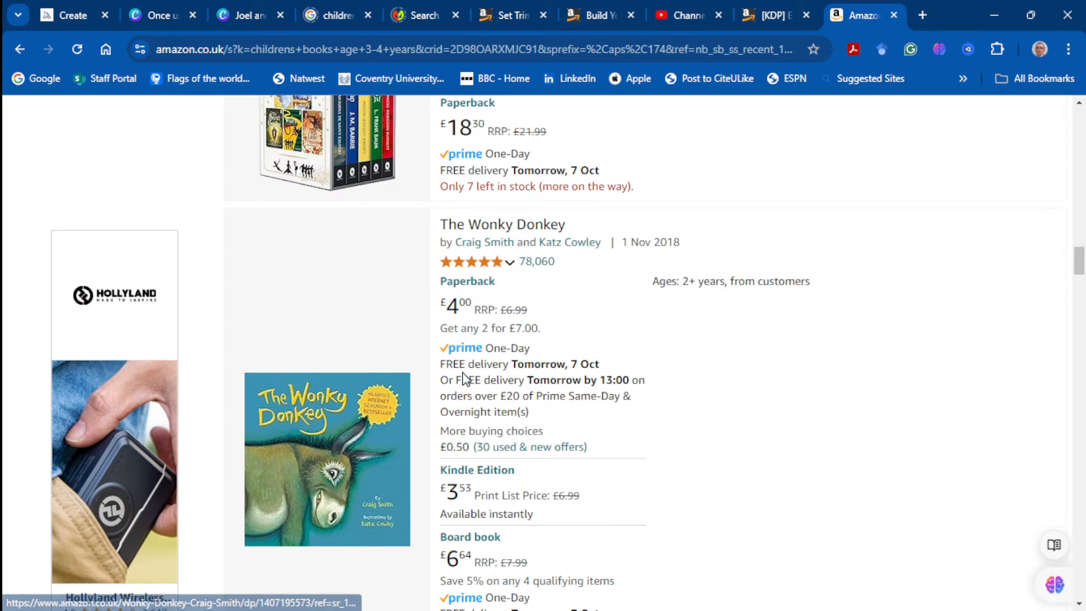
pyautogui.scroll(-3, 463, 373)
pyautogui.scroll(-12, 466, 378)
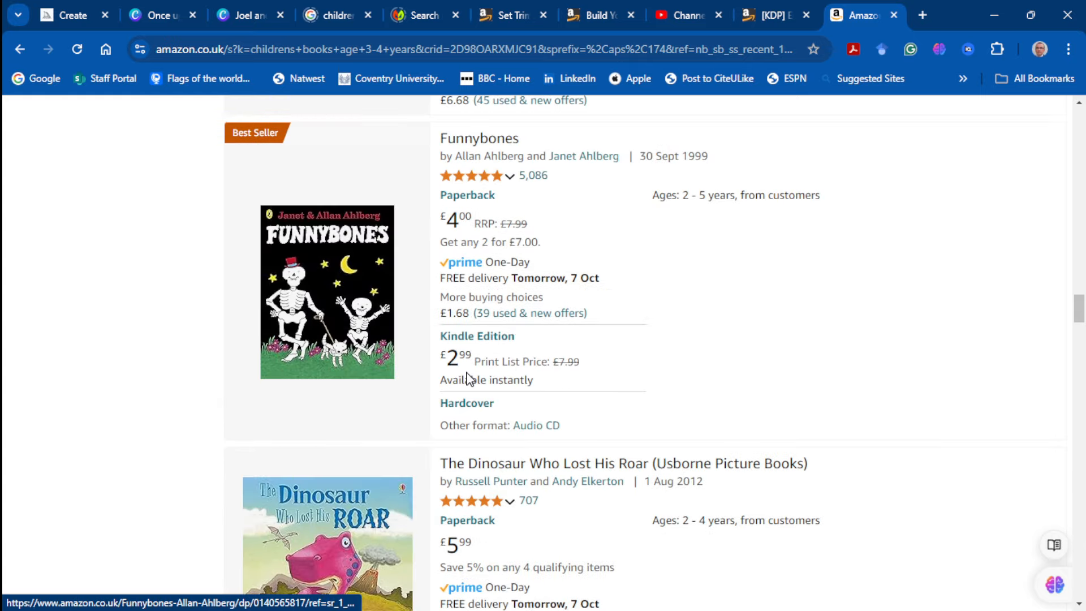
pyautogui.scroll(15, 475, 378)
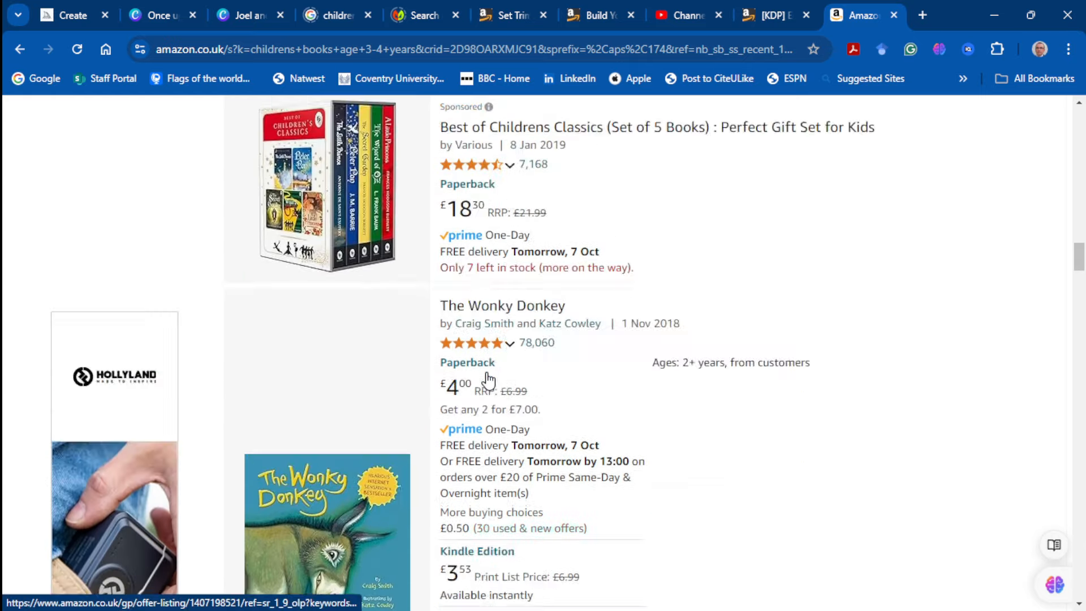
pyautogui.scroll(10, 494, 375)
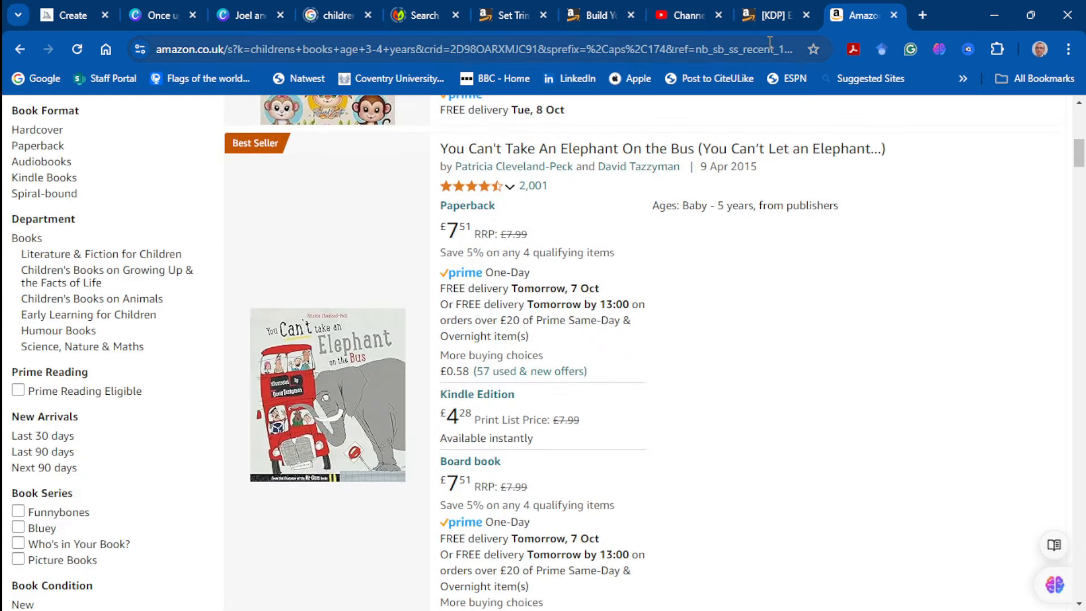
# Return to the KDP pricing page and set the Amazon.com.au list price to 12.50 AUD
pyautogui.hotkey('ctrl', 'shift', 'Tab')
pyautogui.scroll(-1, 443, 476)
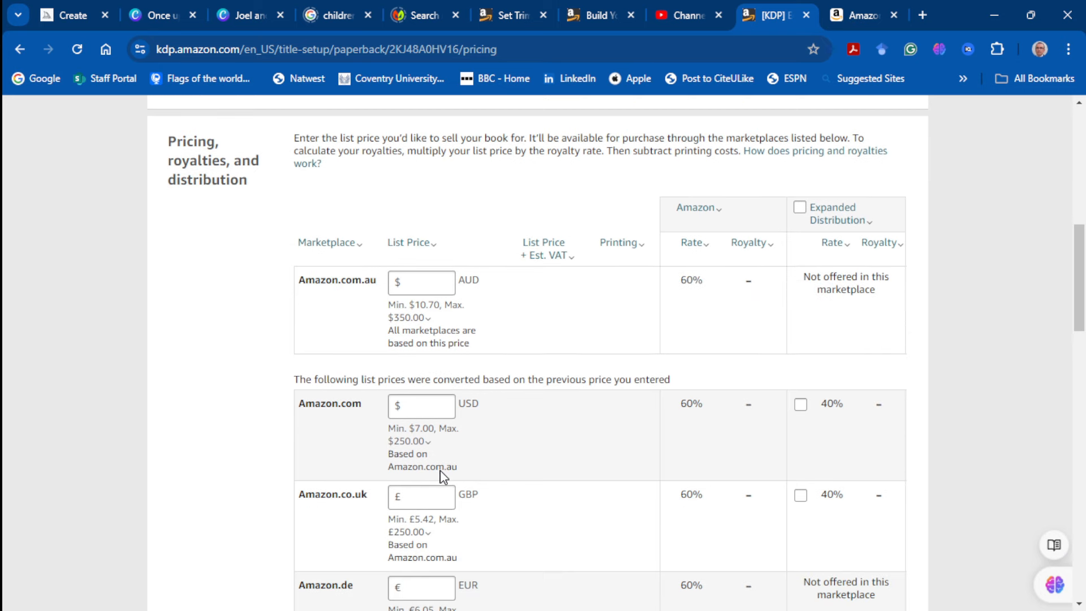
pyautogui.click(413, 280)
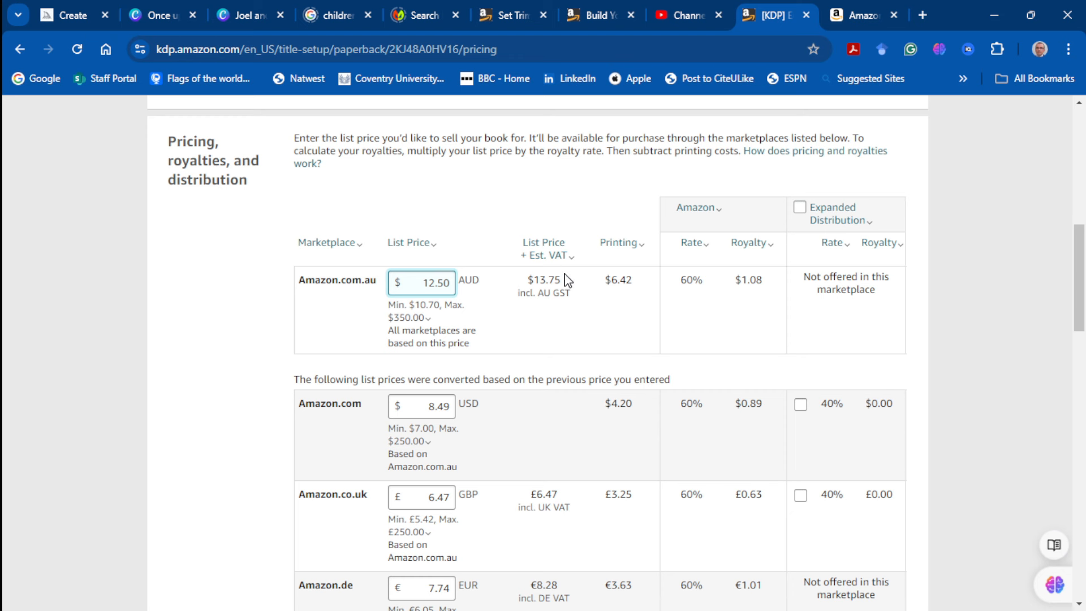
pyautogui.click(535, 250)
pyautogui.click(549, 279)
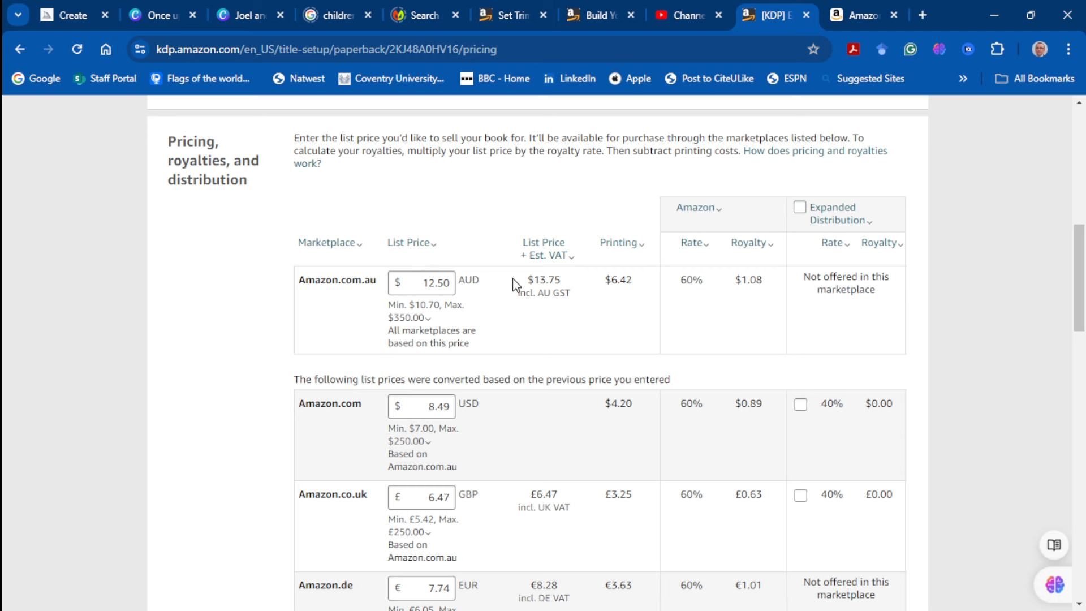
# Try an Amazon.com.au list price of 12.00 AUD
pyautogui.click(452, 282)
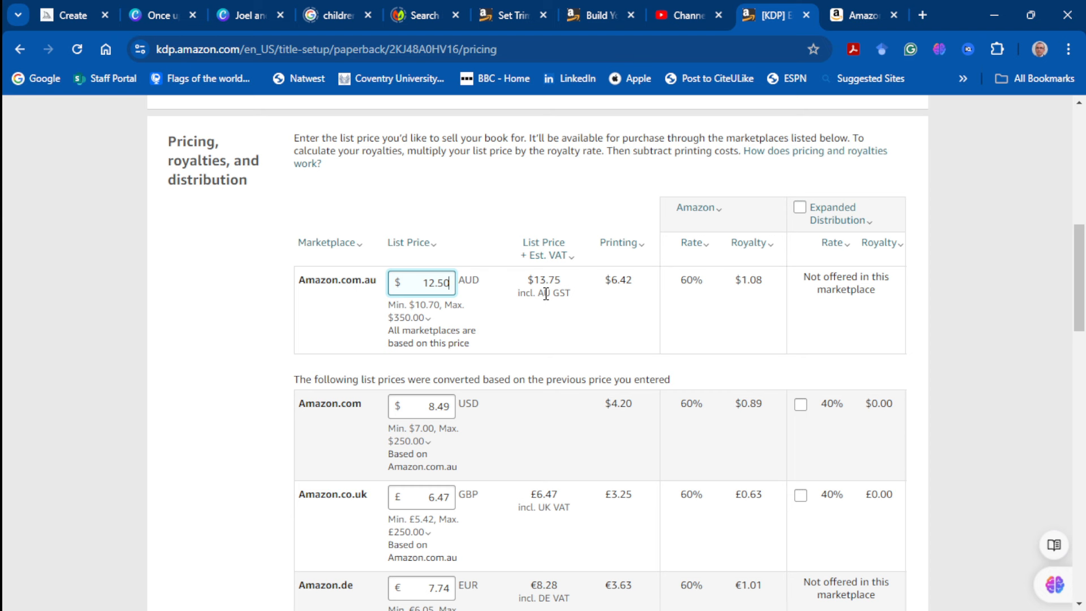
pyautogui.press('BackSpace')
pyautogui.press('BackSpace')
pyautogui.press('BackSpace')
pyautogui.write('.00')
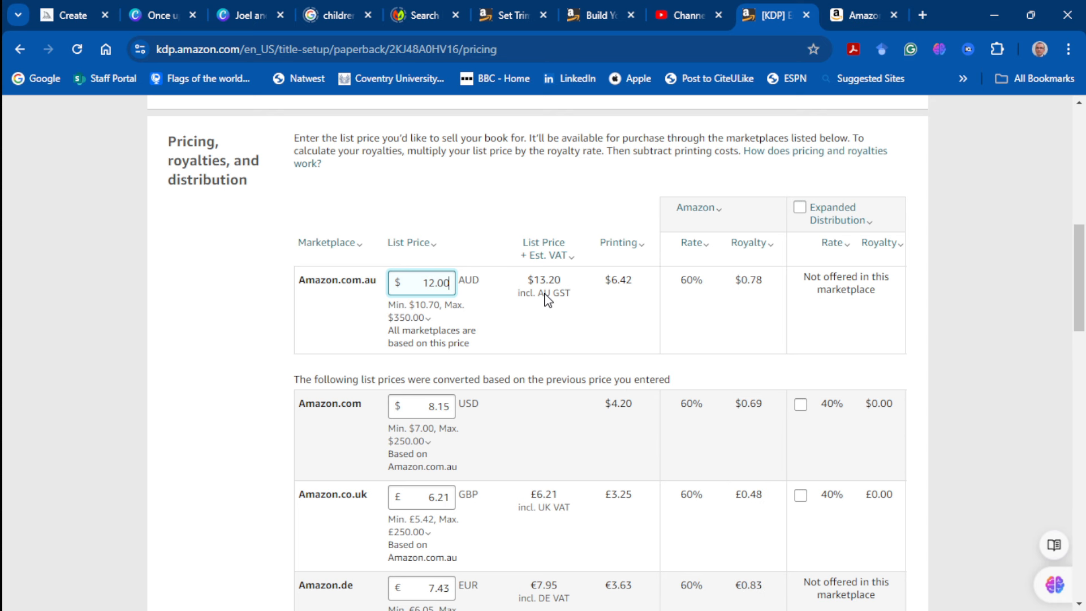
# Set the Amazon.com.au list price to 12.25 AUD
pyautogui.press('BackSpace')
pyautogui.press('BackSpace')
pyautogui.write('20')
pyautogui.press('BackSpace')
pyautogui.write('5')
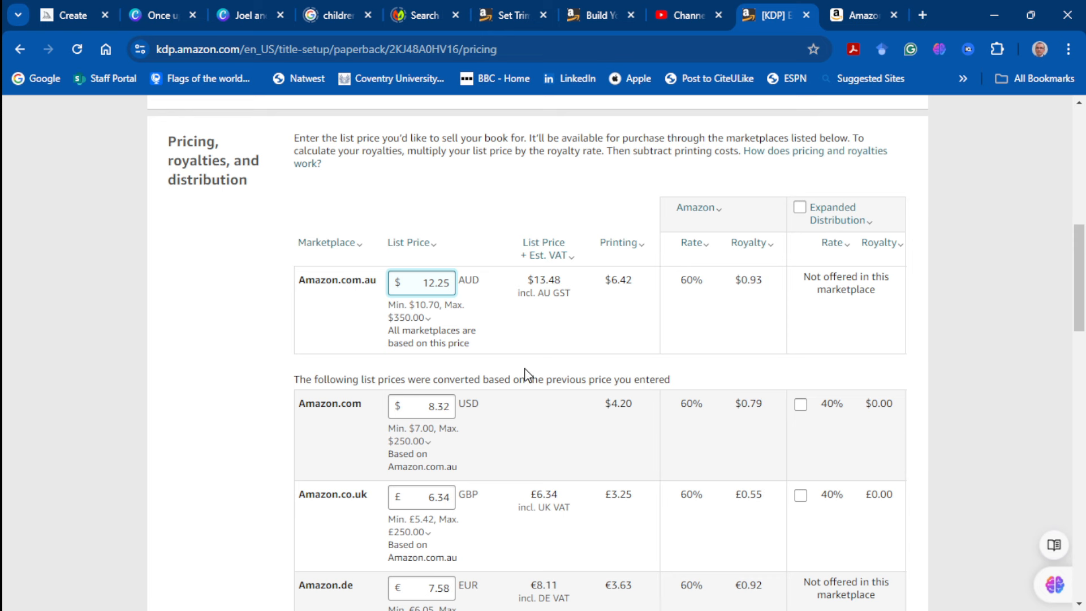
pyautogui.click(483, 300)
pyautogui.scroll(-1, 484, 301)
pyautogui.click(470, 351)
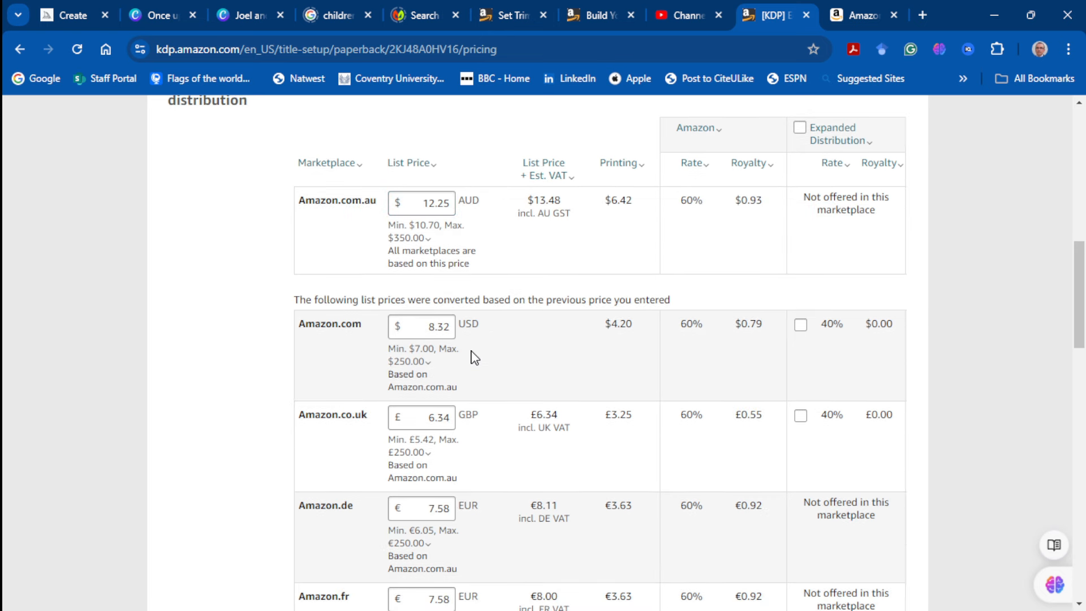
# Set the Amazon.com list price to 8.49 USD
pyautogui.click(443, 326)
pyautogui.press('BackSpace')
pyautogui.press('BackSpace')
pyautogui.write('49')
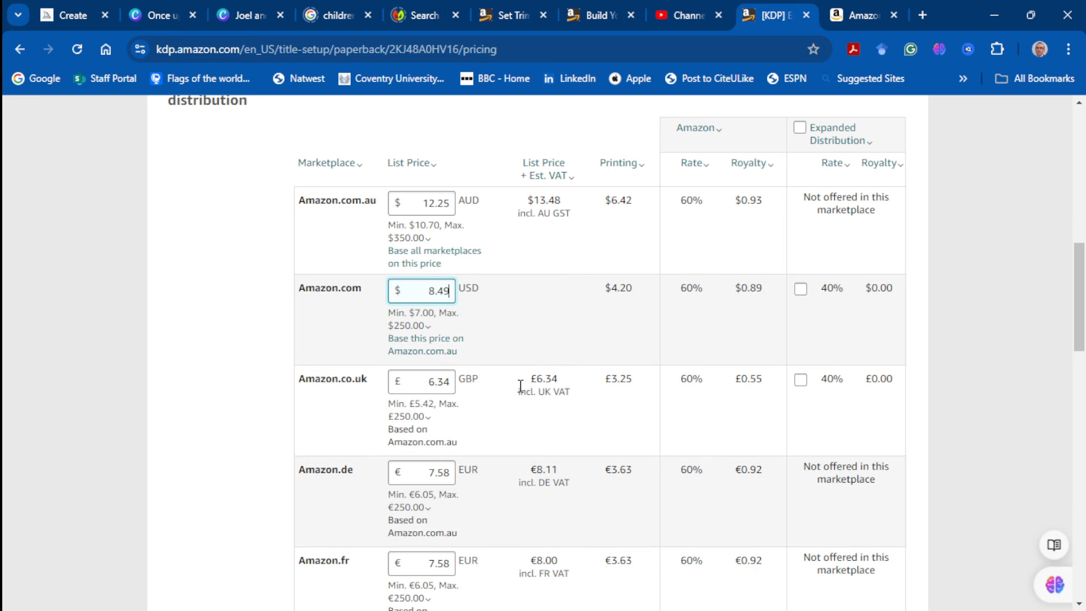
# Set the Amazon.co.uk list price to 6.49 GBP
pyautogui.click(452, 379)
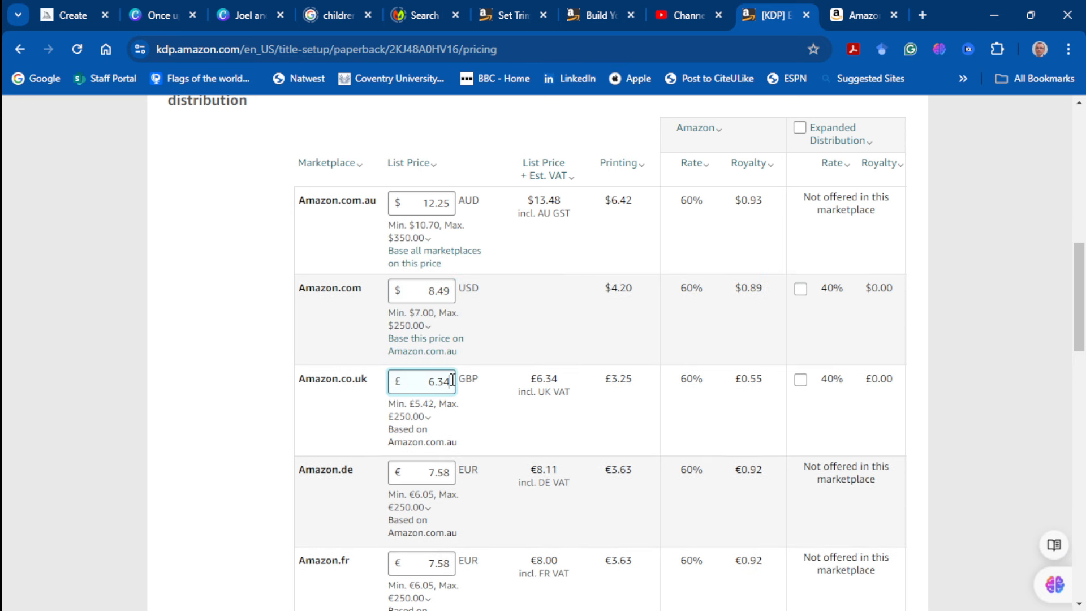
pyautogui.press('BackSpace')
pyautogui.press('BackSpace')
pyautogui.write('49')
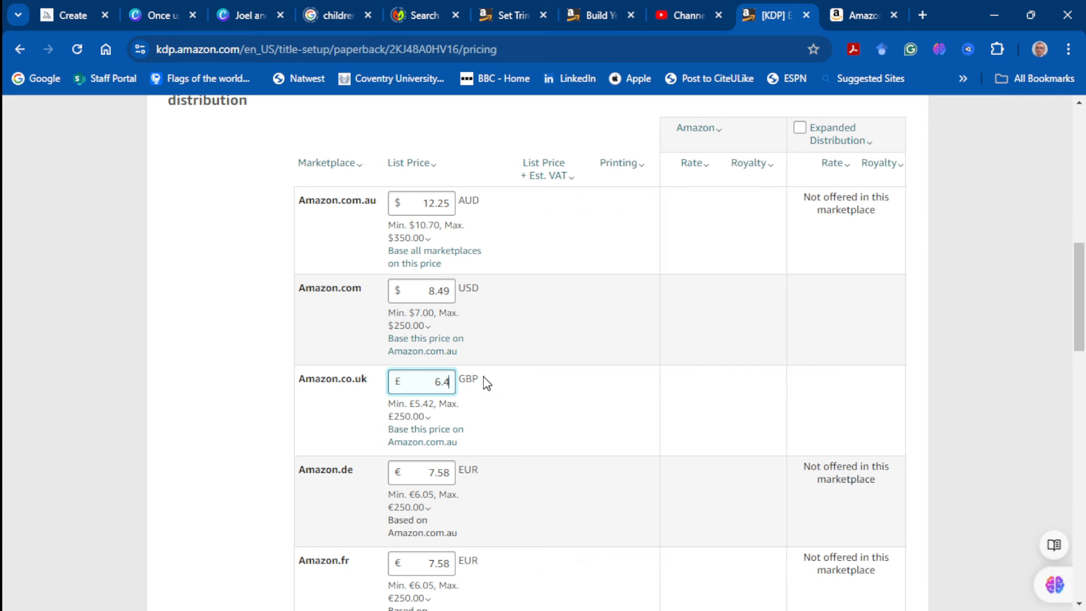
pyautogui.scroll(-1, 498, 396)
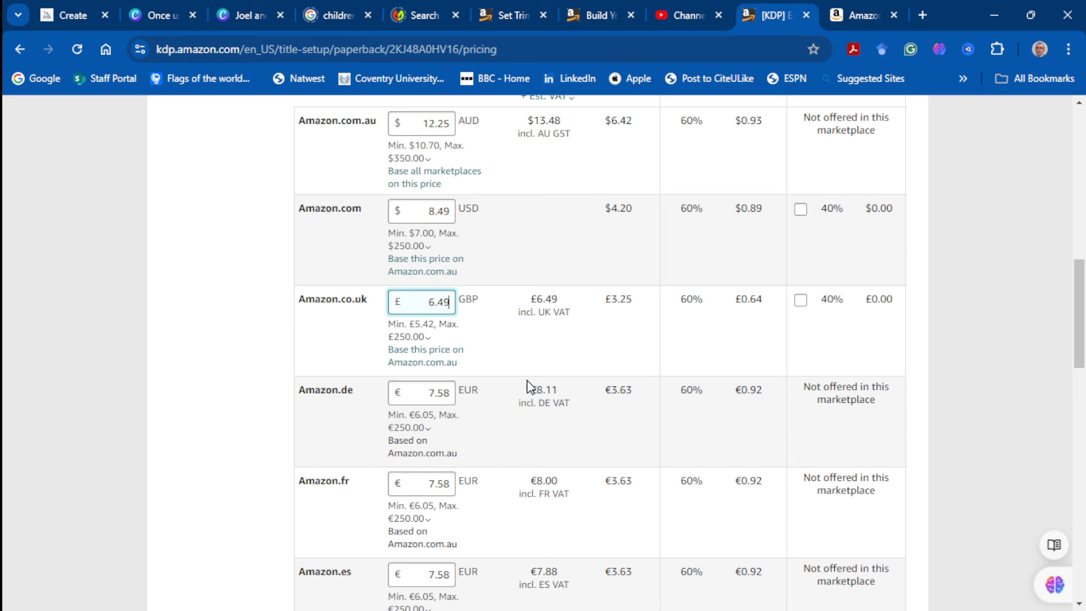
# Set the Amazon.de list price to 7.93 EUR
pyautogui.click(450, 391)
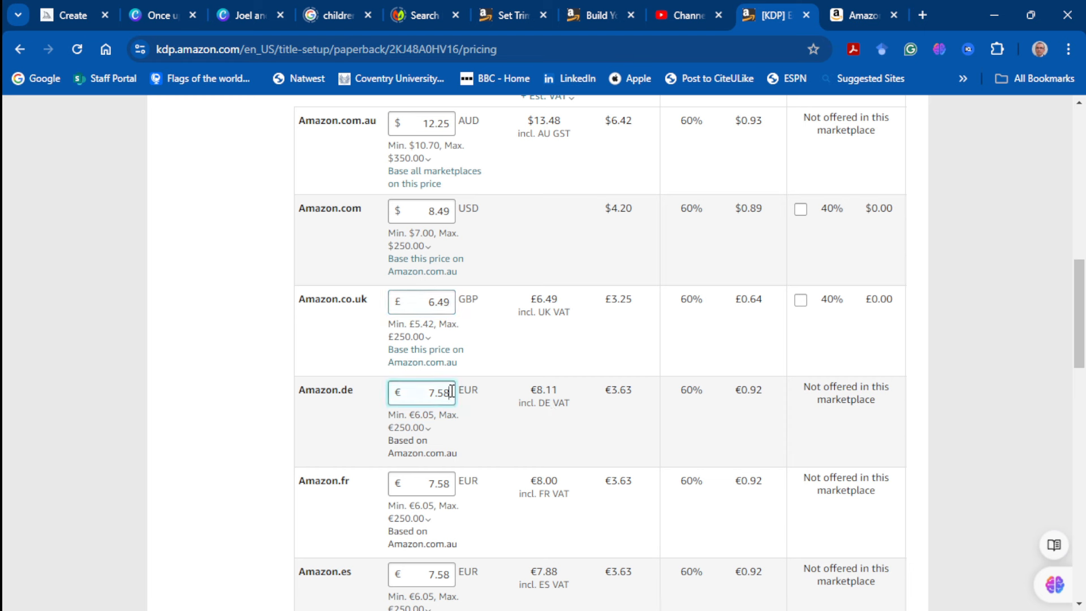
pyautogui.click(485, 340)
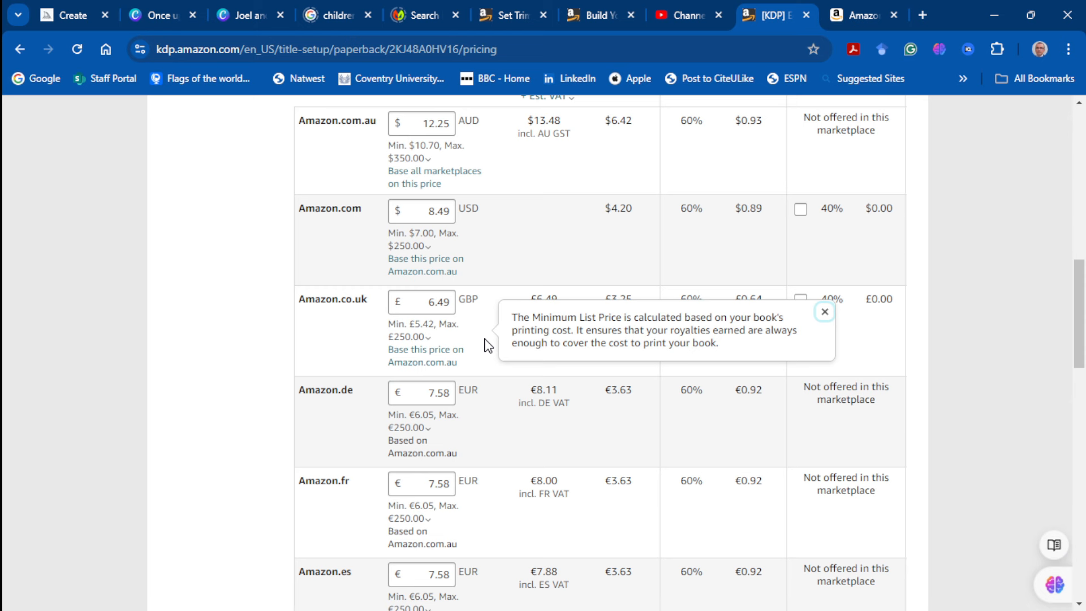
pyautogui.click(453, 391)
pyautogui.press('BackSpace')
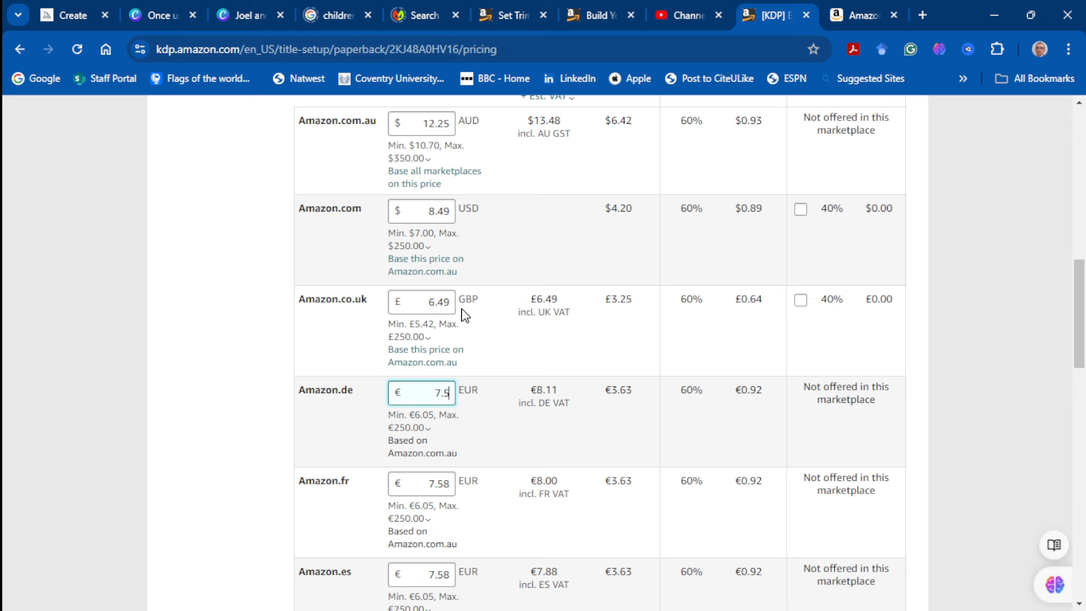
pyautogui.press('BackSpace')
pyautogui.write('98')
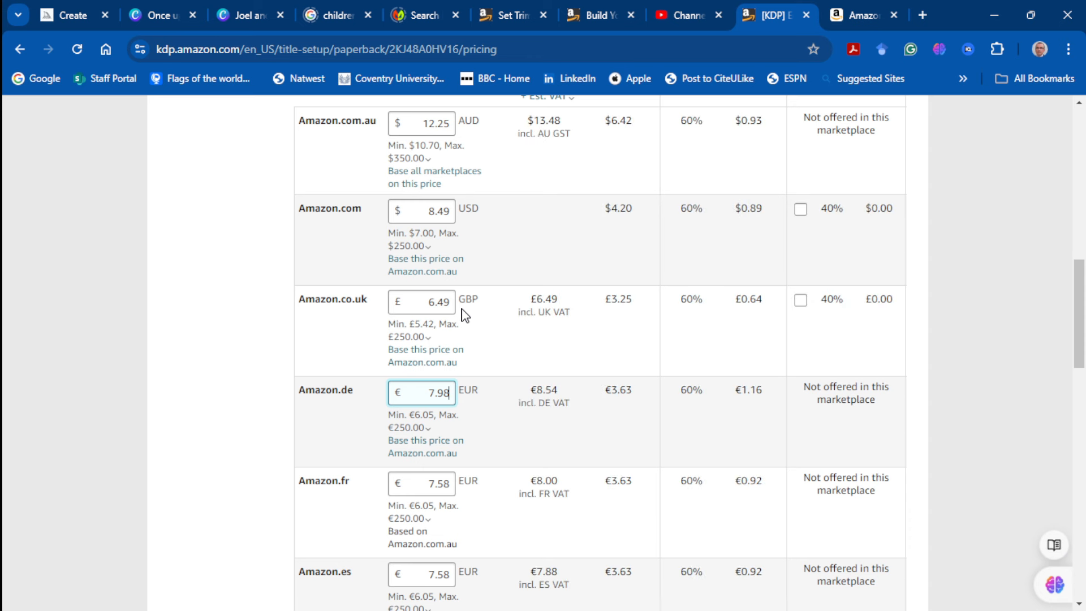
pyautogui.press('BackSpace')
pyautogui.write('3')
# Remove the last digit of the Amazon.fr list price to start adjusting it
pyautogui.scroll(-3, 498, 407)
pyautogui.moveTo(464, 354)
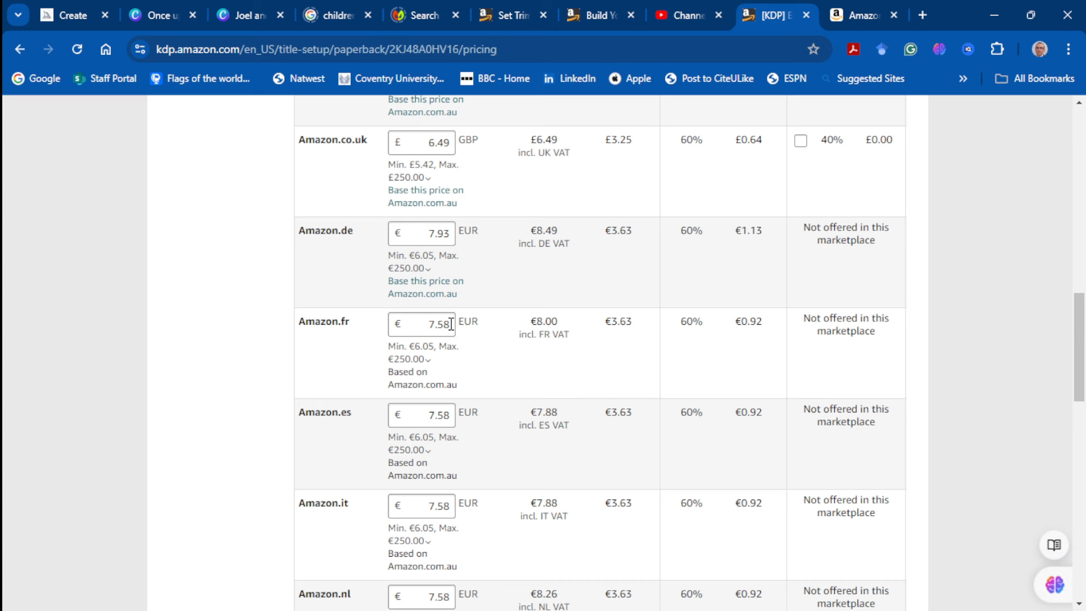
pyautogui.click(450, 324)
pyautogui.press('BackSpace')
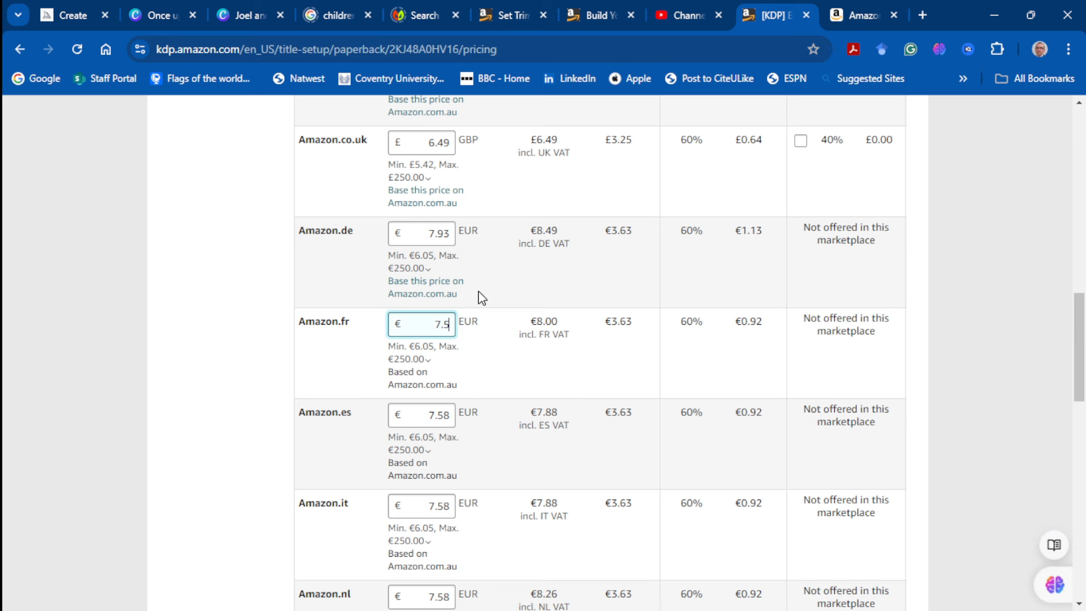
# Publish the paperback, submitting it to KDP with the marketplace prices entered
pyautogui.scroll(-15, 622, 345)
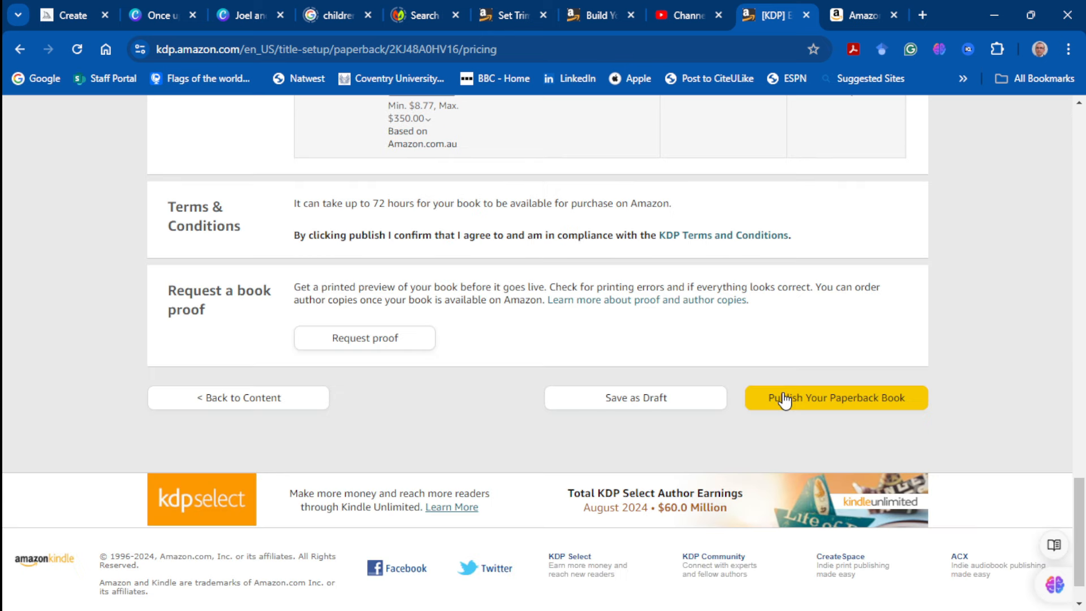
pyautogui.click(784, 398)
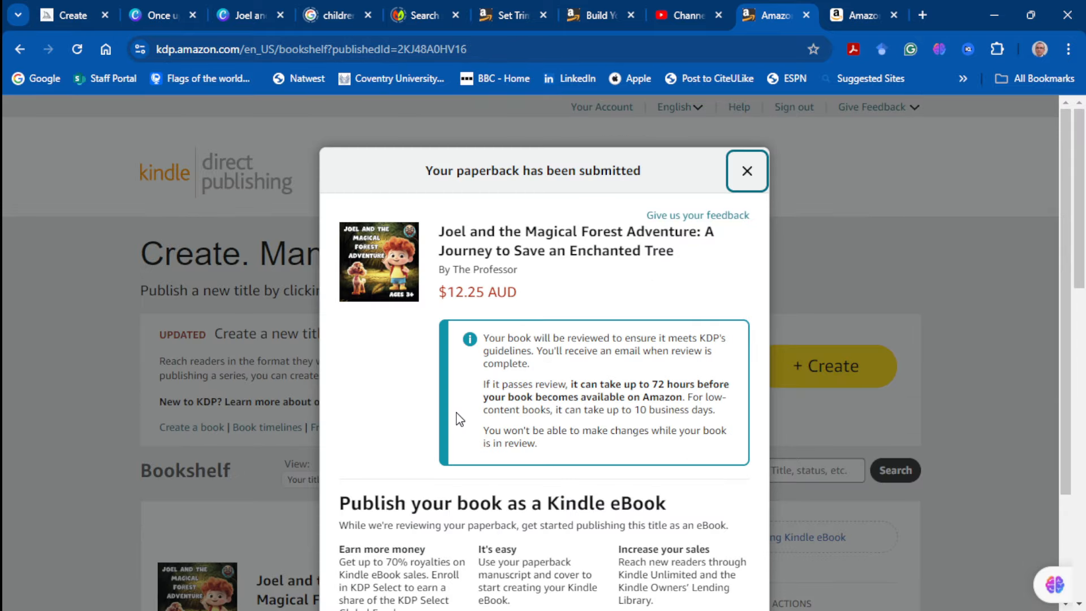
# Dismiss the submission notice and examine the Bookshelf, checking the paperback status of Joel and the Magical Forest Adventure against the other titles
pyautogui.scroll(-3, 620, 282)
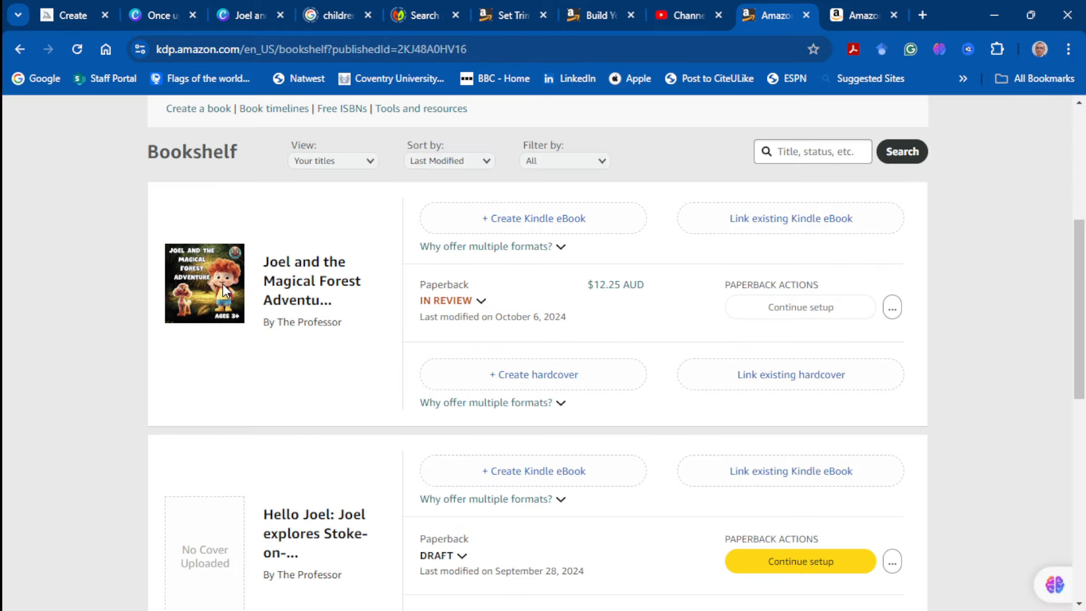
pyautogui.scroll(-4, 627, 303)
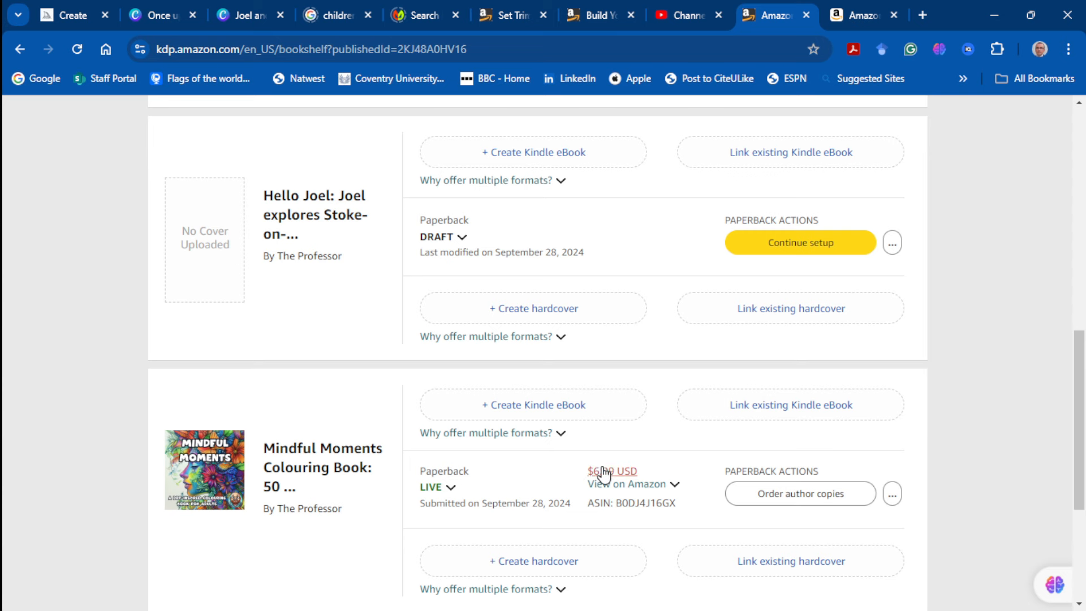
pyautogui.scroll(4, 595, 260)
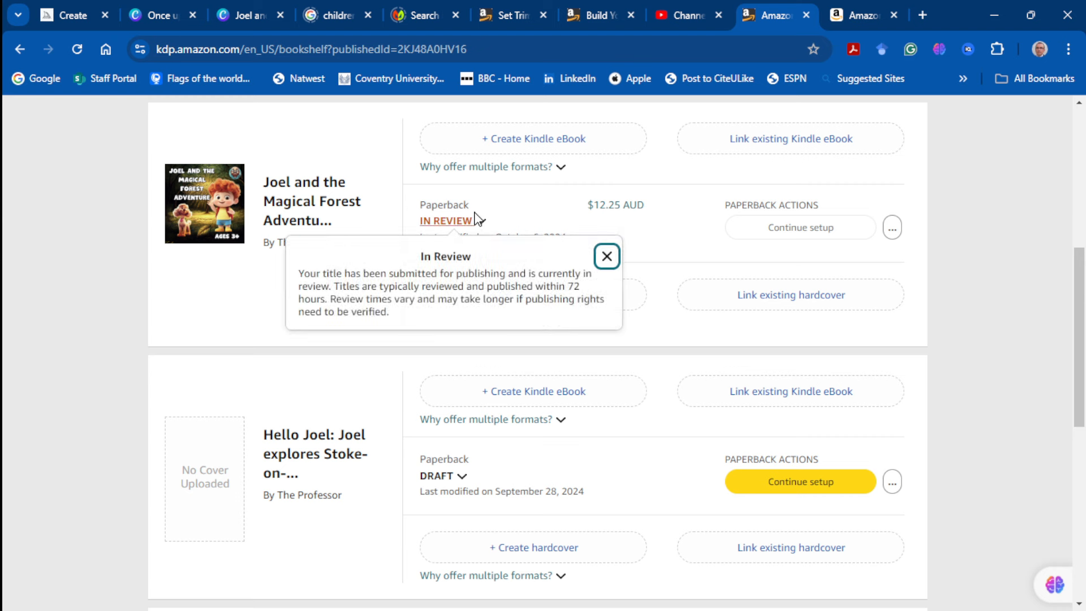
pyautogui.moveTo(424, 222)
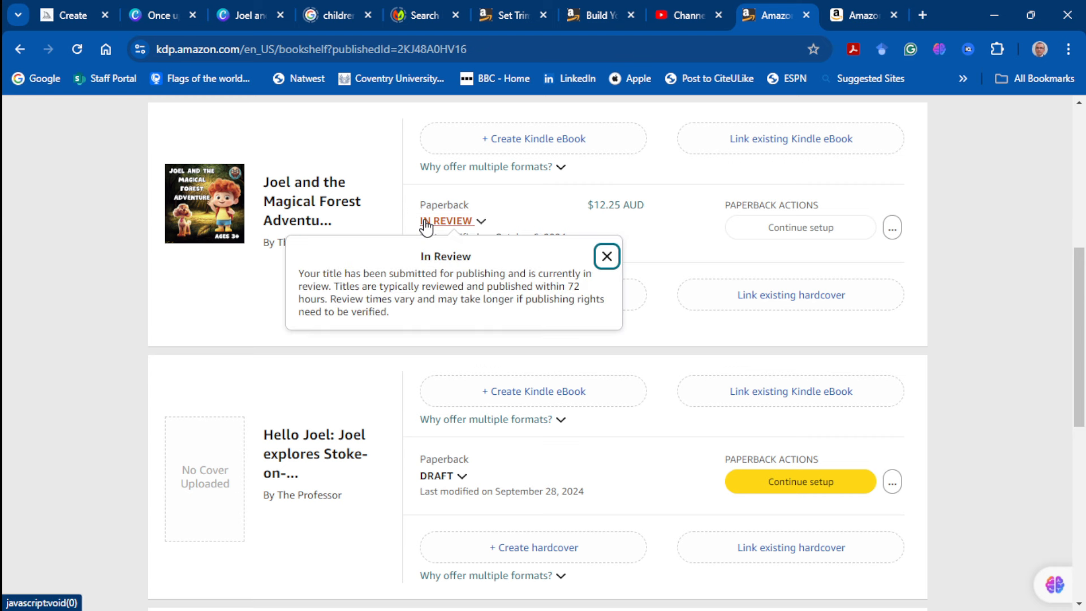